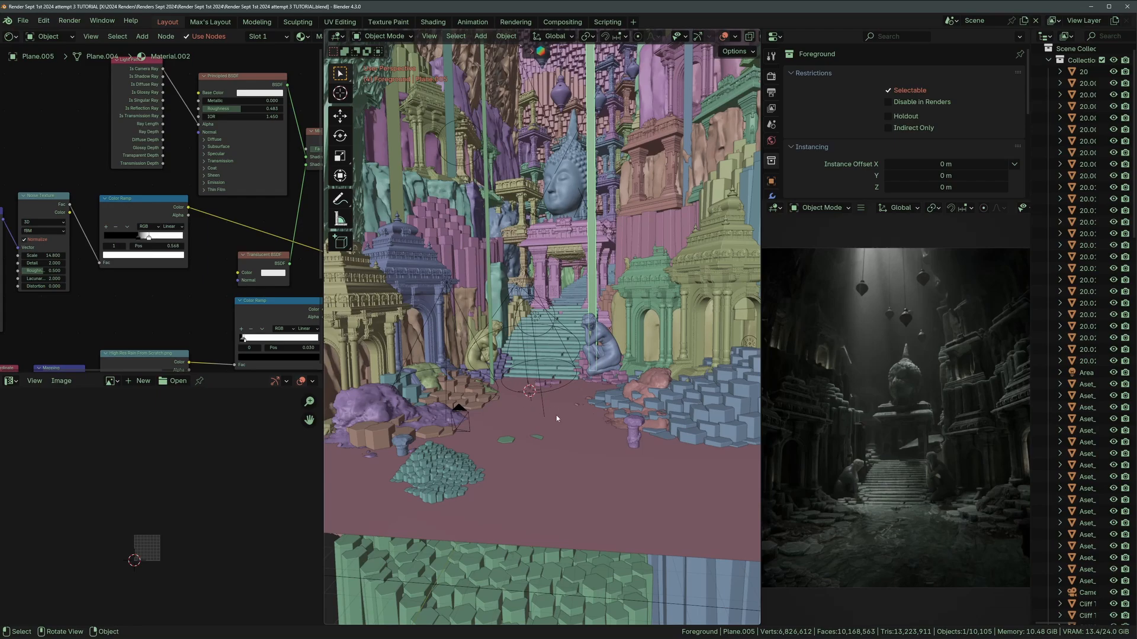
# Examine the hexagonal rock formations running beneath the ground plane, selecting the left formation and then the right one.
pyautogui.moveTo(521, 427); pyautogui.dragTo(518, 379, button='middle')
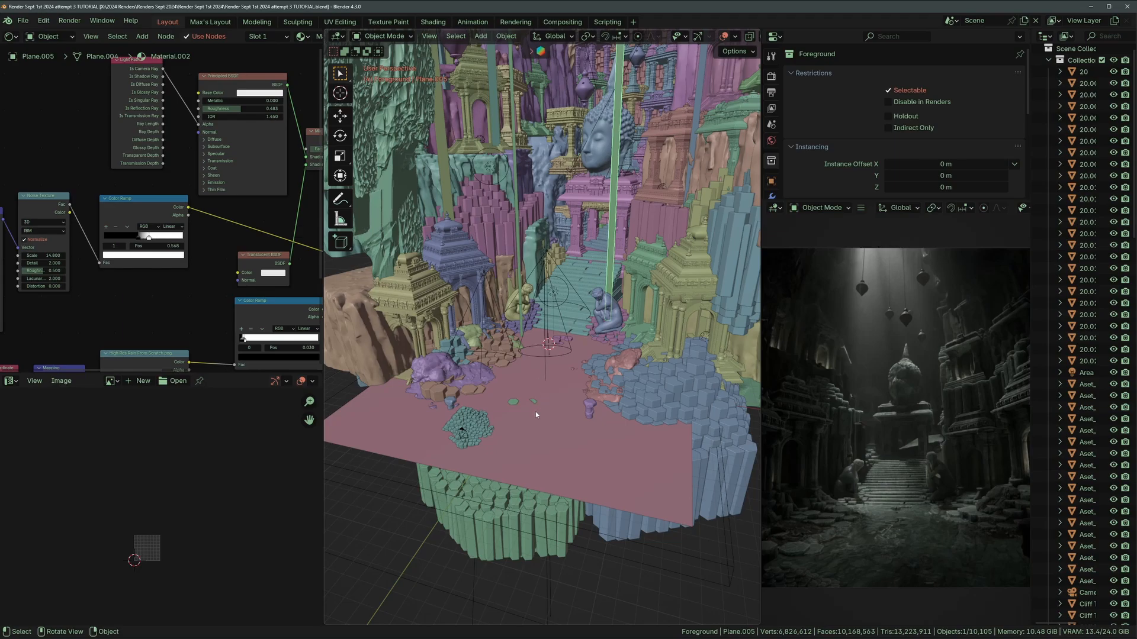
pyautogui.click(494, 367)
pyautogui.scroll(2, 503, 371)
pyautogui.click(490, 417)
pyautogui.scroll(3, 521, 379)
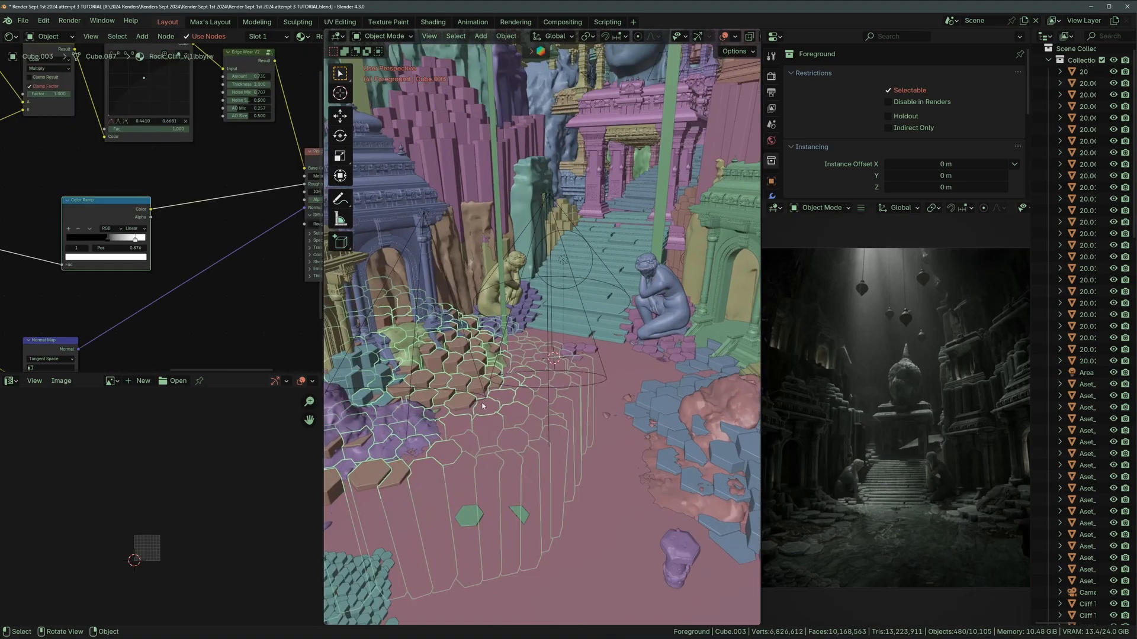
pyautogui.click(703, 385)
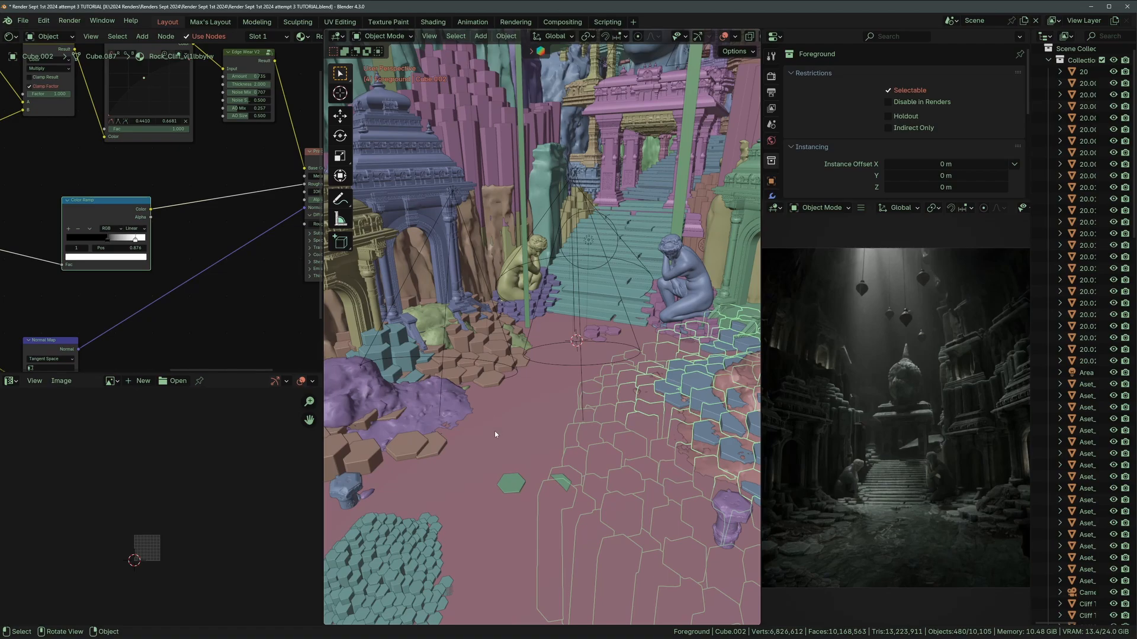
# Look over the foreground rocks and the surrounding temple, ending with the view through the scene camera.
pyautogui.scroll(-3, 495, 434)
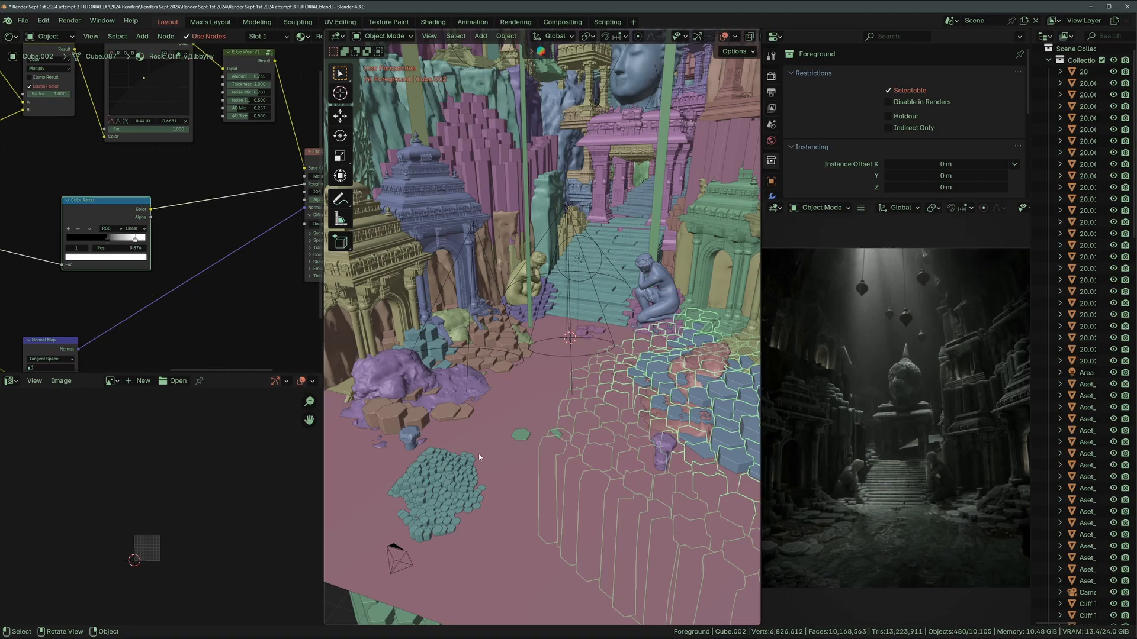
pyautogui.scroll(3, 547, 368)
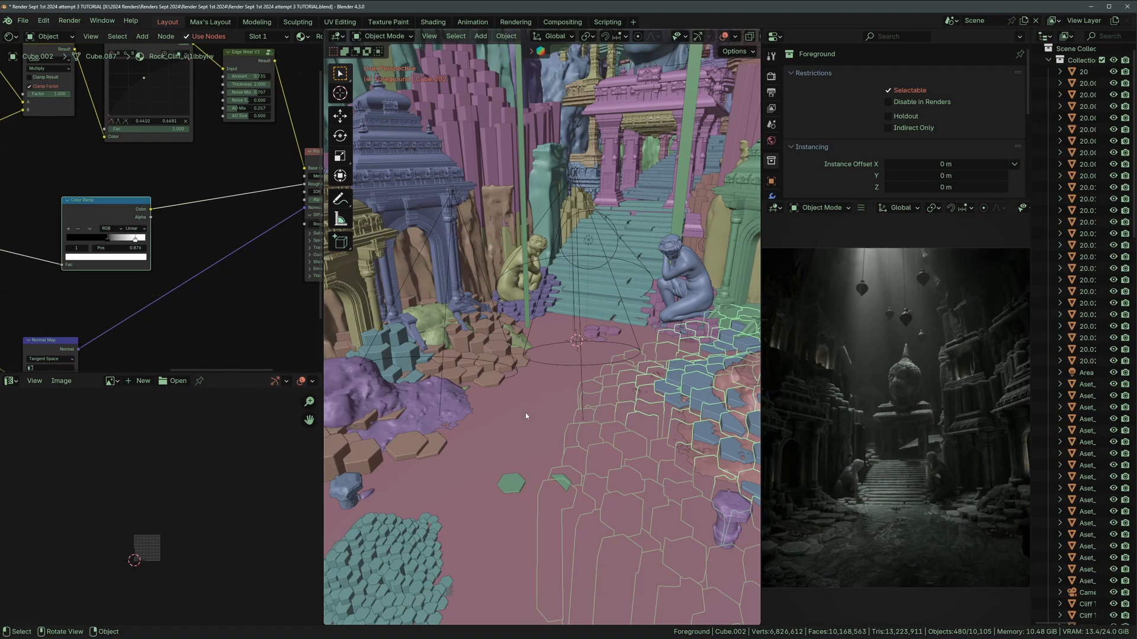
pyautogui.scroll(-2, 535, 421)
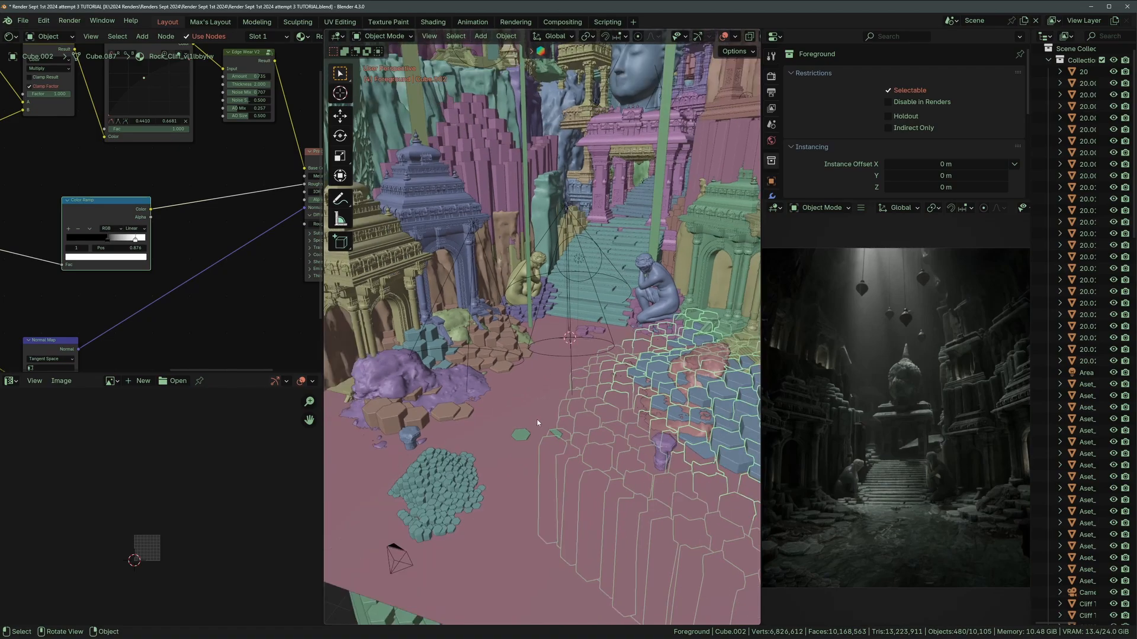
pyautogui.moveTo(537, 449); pyautogui.dragTo(551, 437, button='middle')
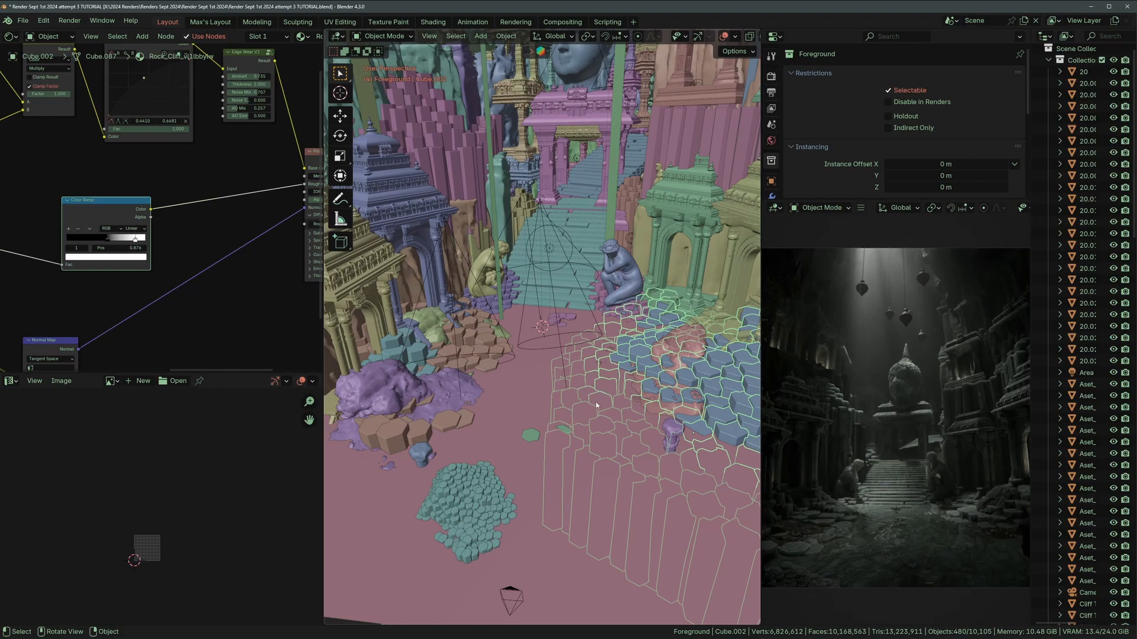
pyautogui.moveTo(556, 395); pyautogui.dragTo(433, 187, button='middle')
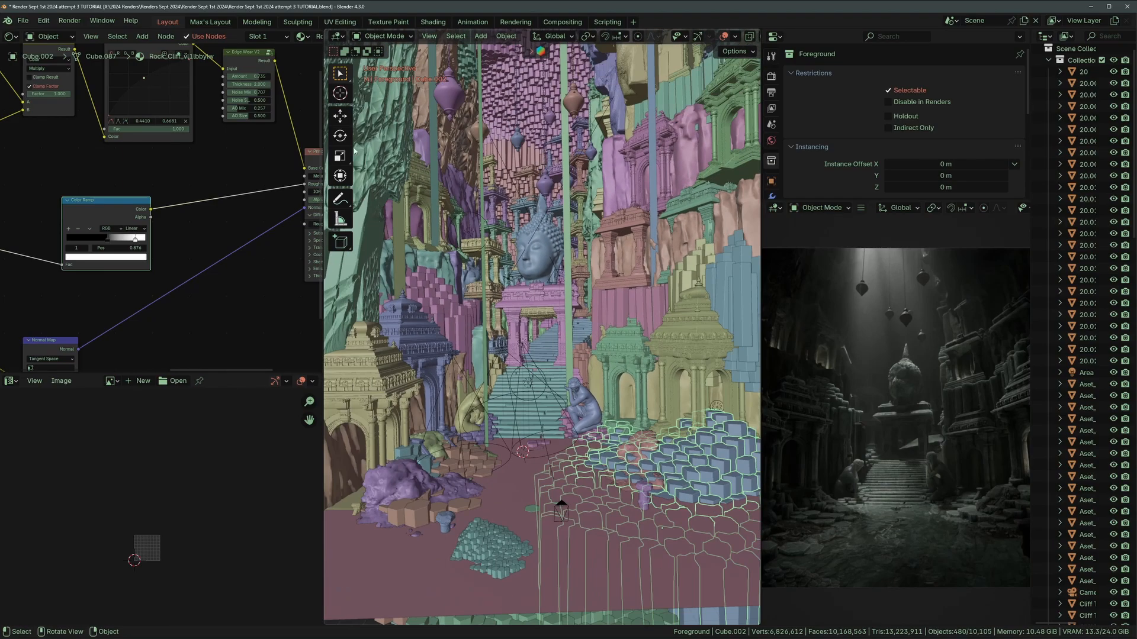
pyautogui.moveTo(600, 338); pyautogui.dragTo(550, 363, button='middle')
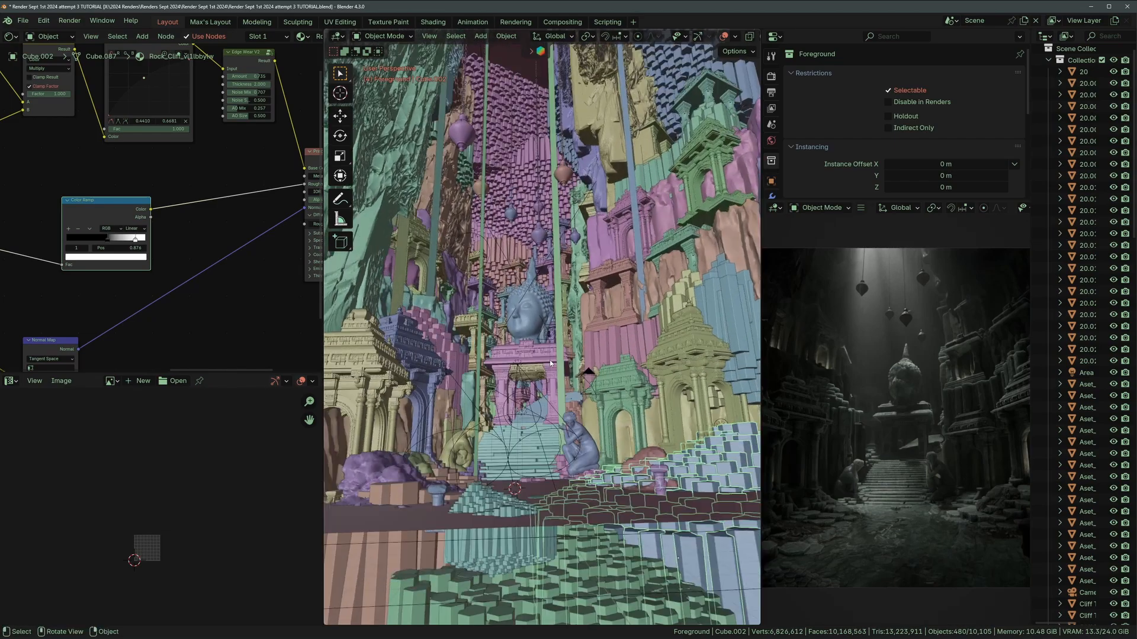
pyautogui.press('KP_0')
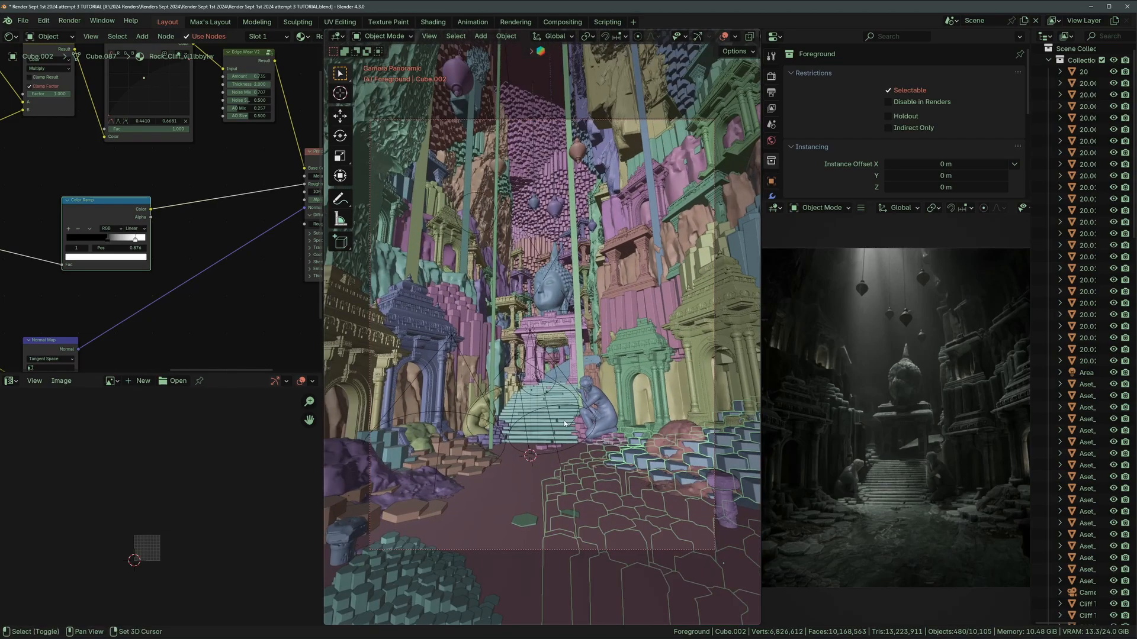
# Examine the left hexagonal rocks and the rock ground plane by selecting them in turn in the foreground.
pyautogui.keyDown('shift'); pyautogui.moveTo(900, 483); pyautogui.dragTo(908, 443, button='middle'); pyautogui.keyUp('shift')
pyautogui.scroll(-1, 909, 442)
pyautogui.click(443, 505)
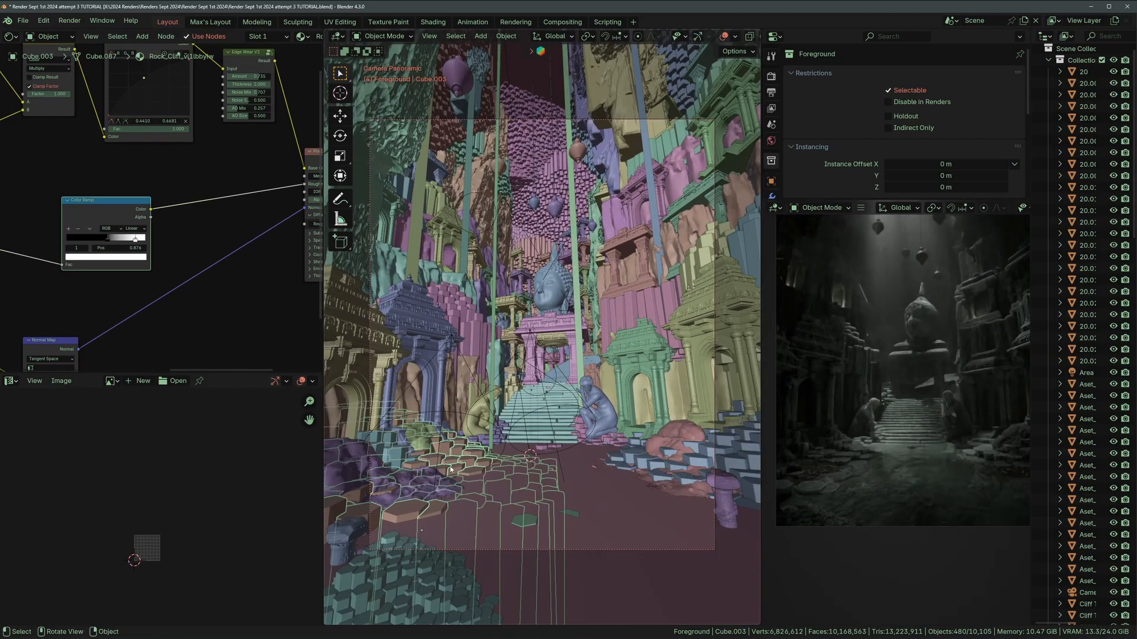
pyautogui.moveTo(501, 494)
pyautogui.mouseDown(button='middle')
pyautogui.moveTo(508, 508)
pyautogui.moveTo(498, 473)
pyautogui.mouseUp(button='middle')
pyautogui.click(617, 428)
pyautogui.click(630, 457)
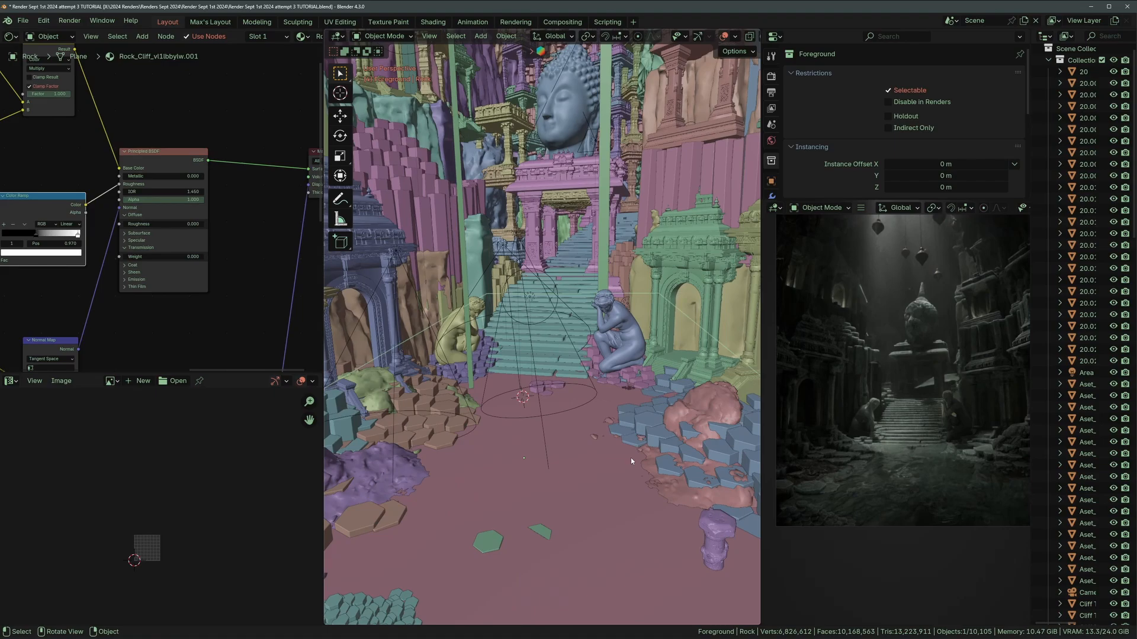
pyautogui.click(564, 478)
pyautogui.click(564, 478)
pyautogui.moveTo(560, 414)
pyautogui.mouseDown(button='middle')
pyautogui.moveTo(546, 451)
pyautogui.moveTo(554, 433)
pyautogui.mouseUp(button='middle')
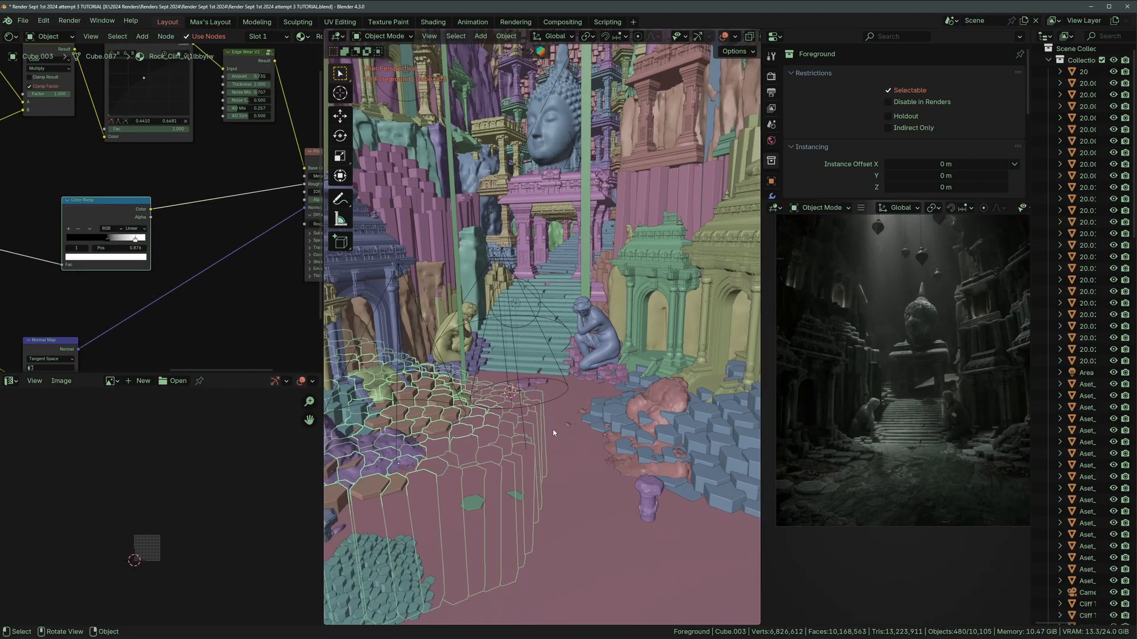
# Select the spot light above the left rocks and inspect the foreground from close up and from above.
pyautogui.scroll(-1, 557, 433)
pyautogui.click(563, 431)
pyautogui.click(492, 391)
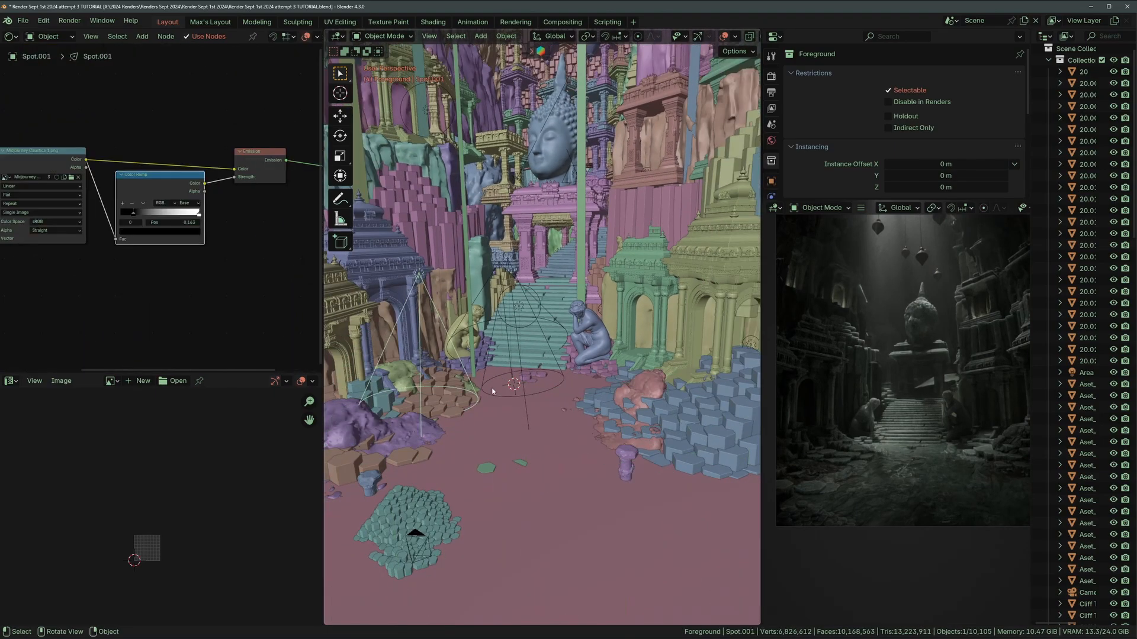
pyautogui.scroll(2, 490, 392)
pyautogui.moveTo(491, 392); pyautogui.dragTo(443, 321, button='middle')
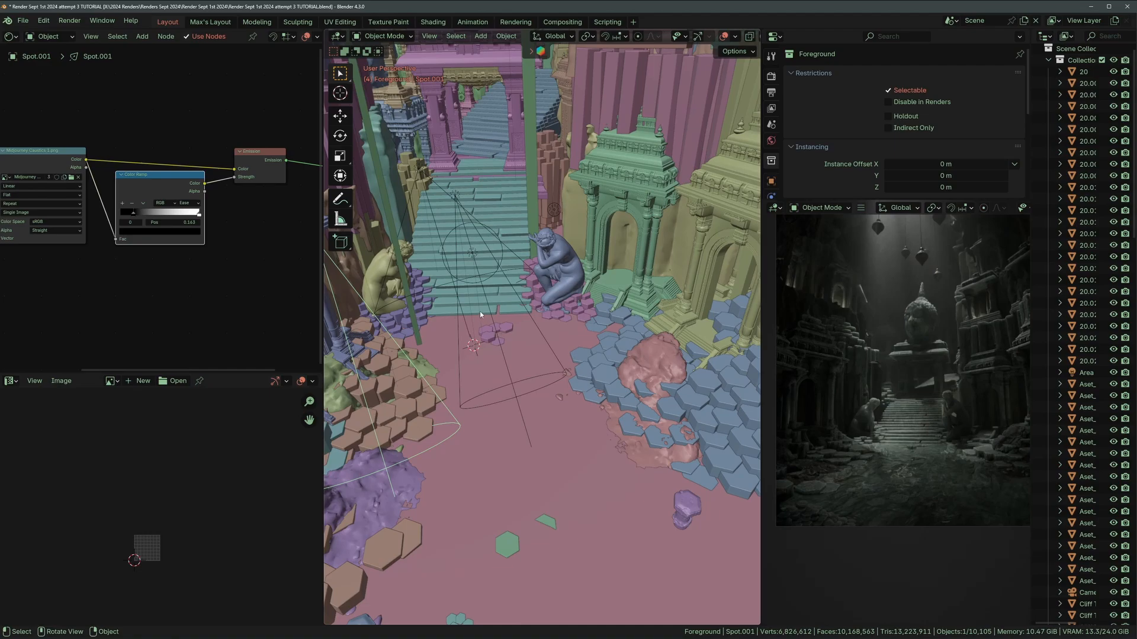
pyautogui.moveTo(511, 452); pyautogui.dragTo(533, 384, button='middle')
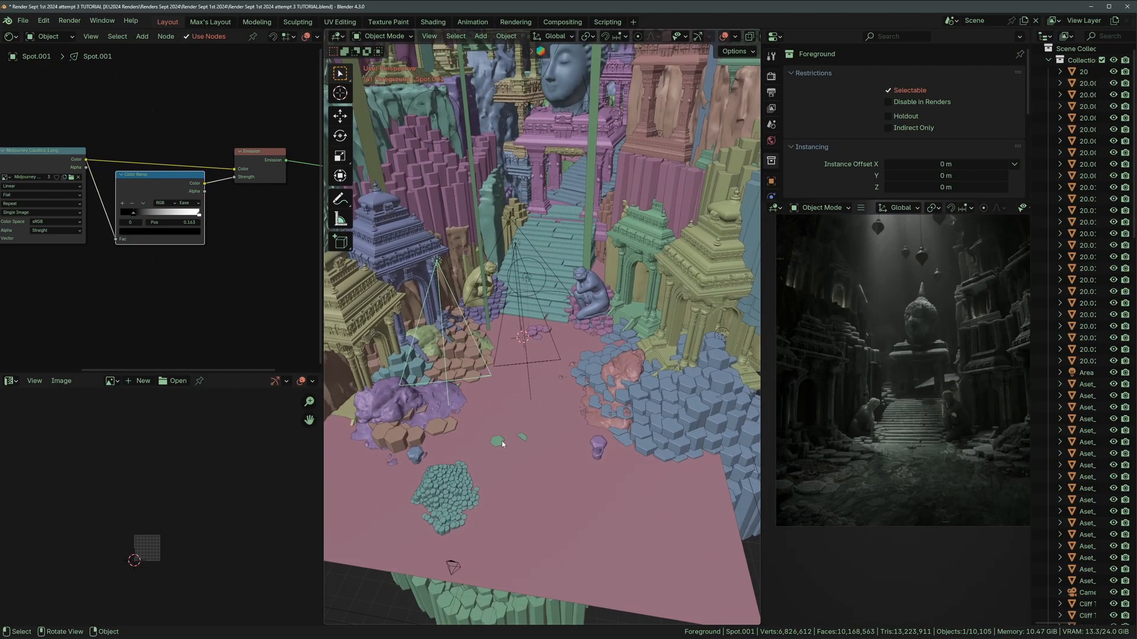
# Set the camera preview viewport to solid shading and switch the active scene to Scene.001.
pyautogui.press('z')
pyautogui.click(943, 284)
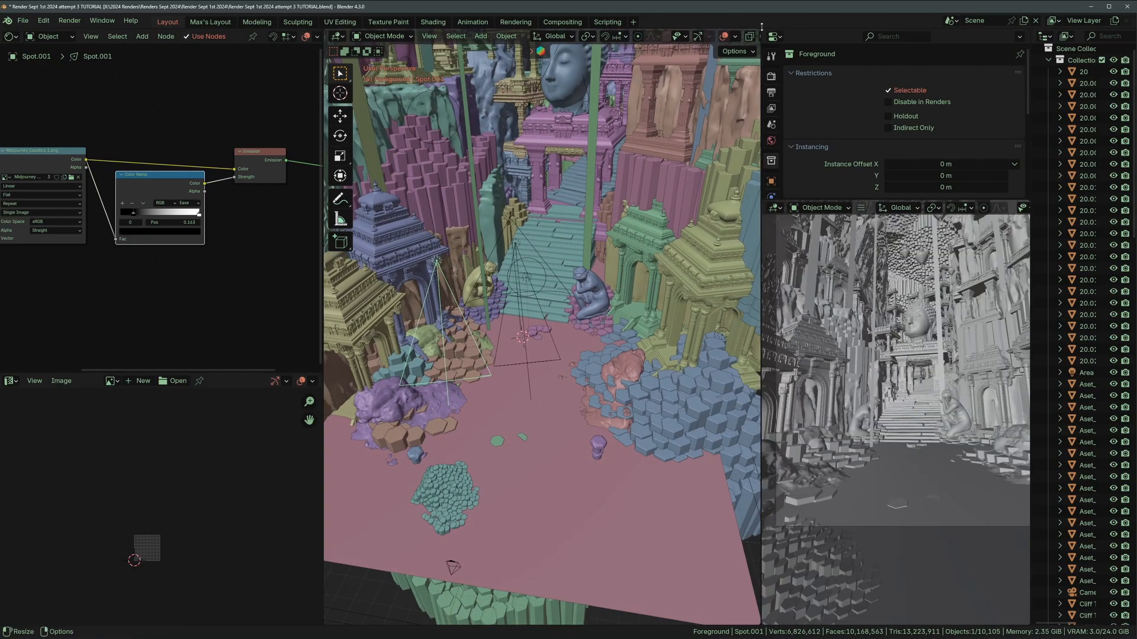
pyautogui.click(949, 21)
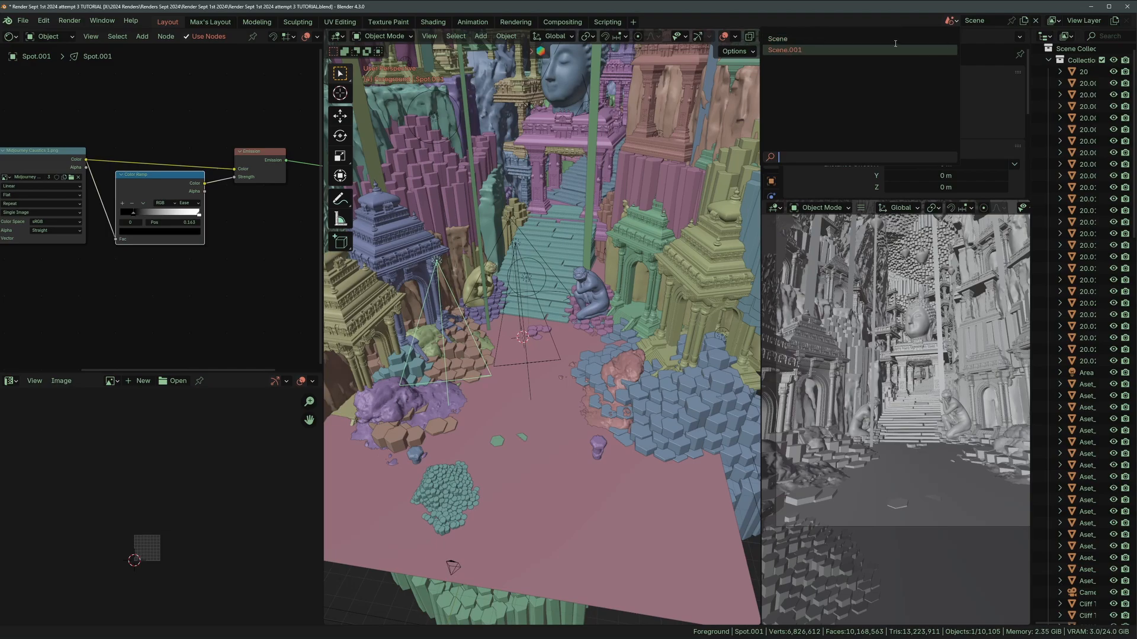
pyautogui.click(870, 50)
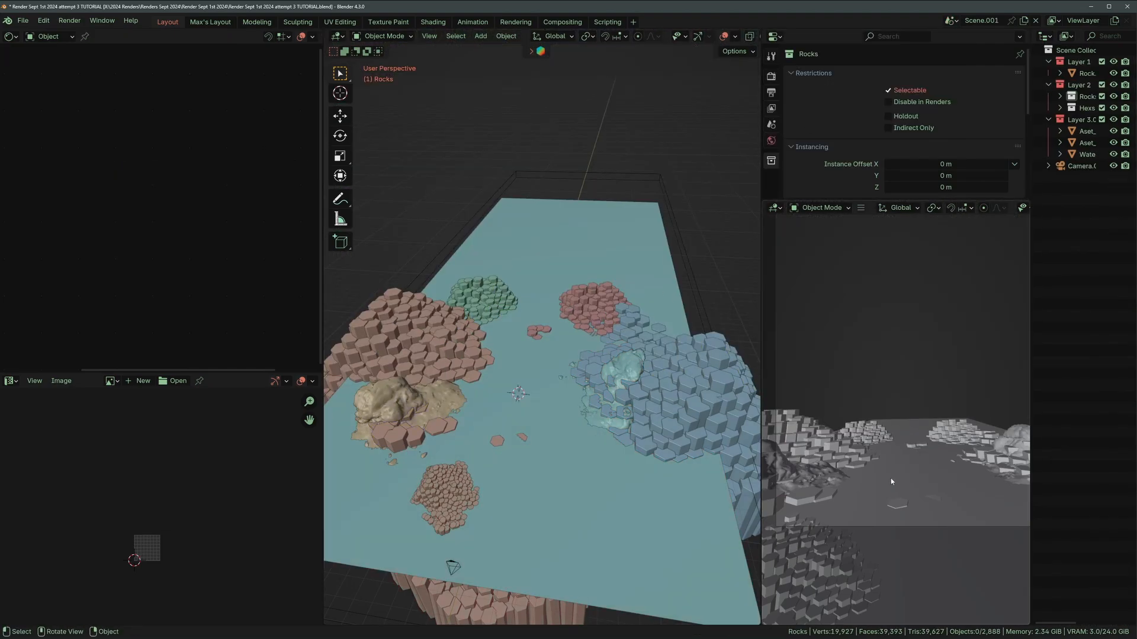
# Set the camera preview to rendered shading and widen it to show the full frame.
pyautogui.press('z')
pyautogui.click(992, 285)
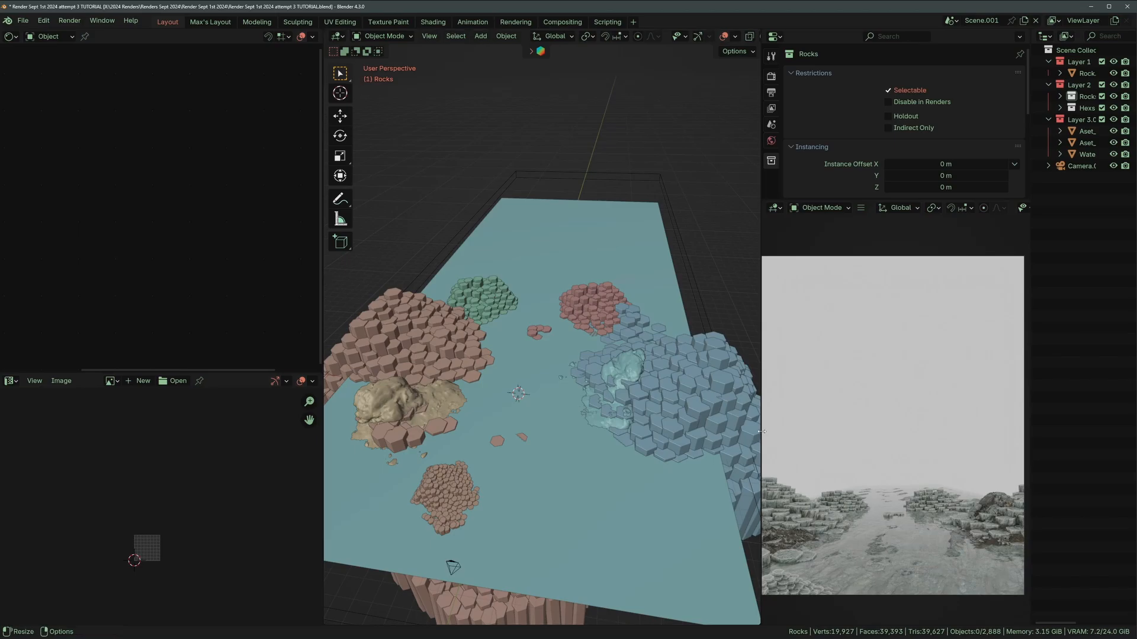
pyautogui.moveTo(763, 432); pyautogui.dragTo(719, 432)
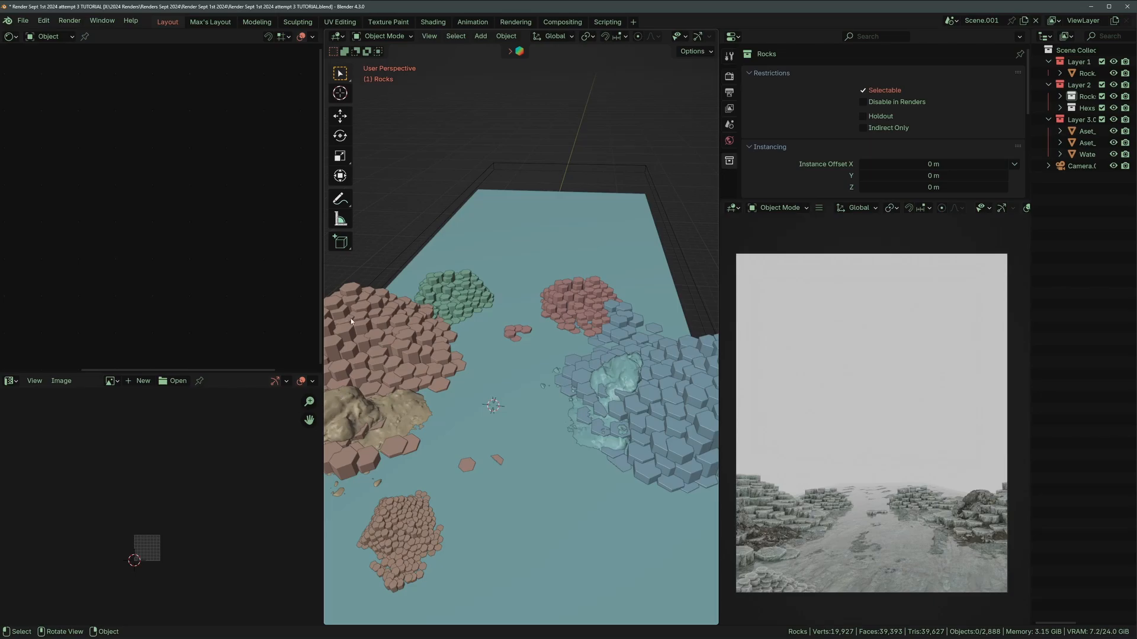
# Examine the isolated foreground scene from several angles, including the rock columns extending below the water plane.
pyautogui.scroll(-2, 635, 336)
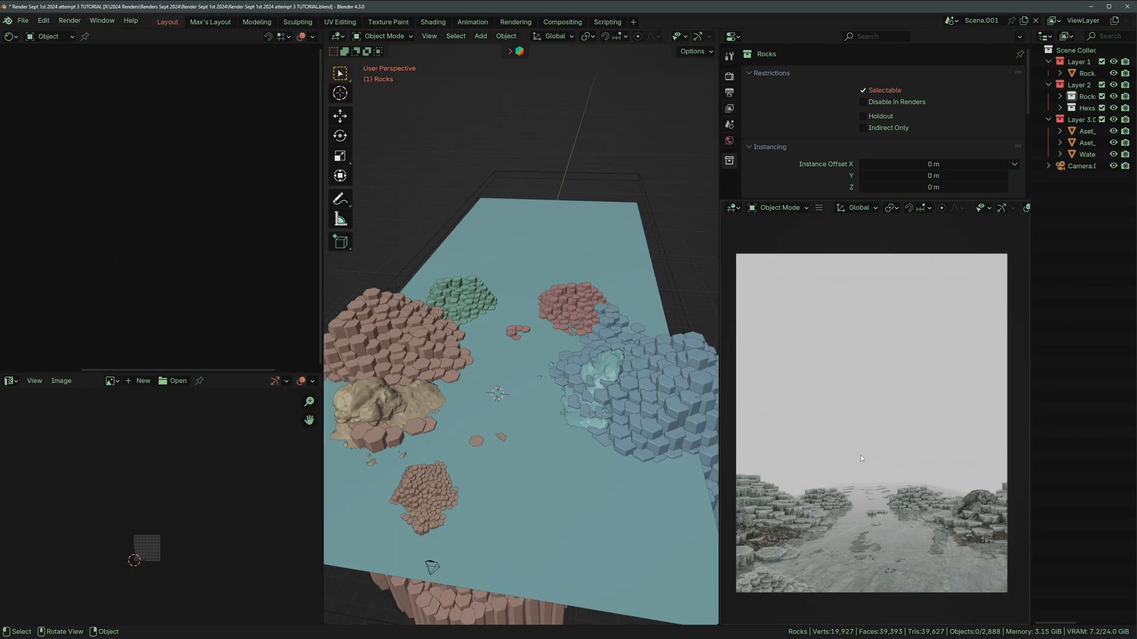
pyautogui.scroll(-3, 608, 360)
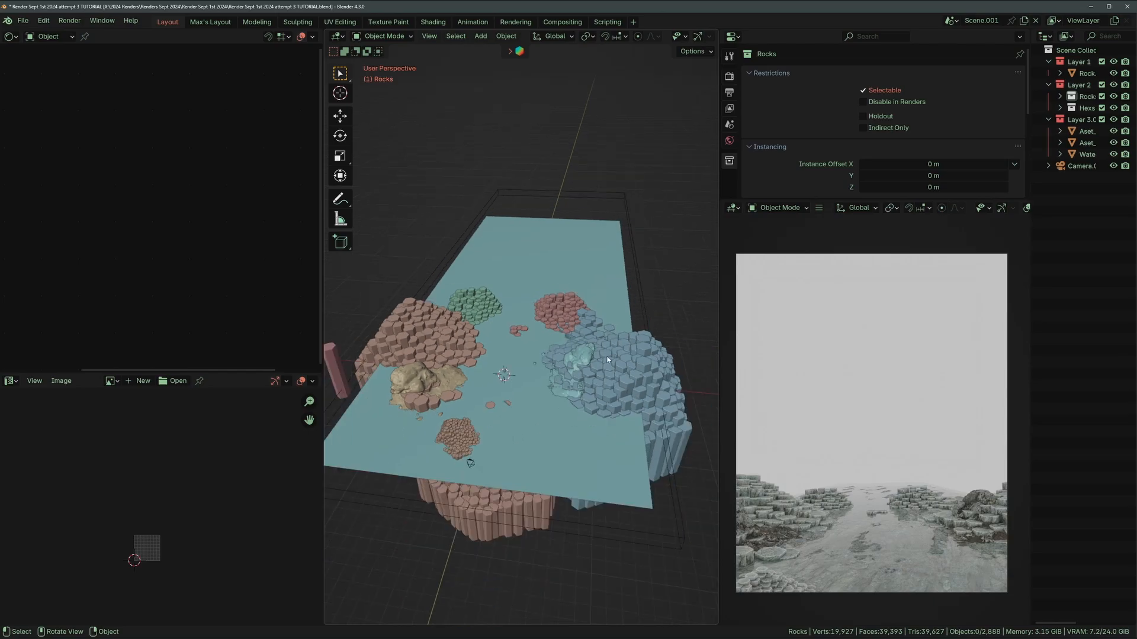
pyautogui.moveTo(534, 425); pyautogui.dragTo(537, 452, button='middle')
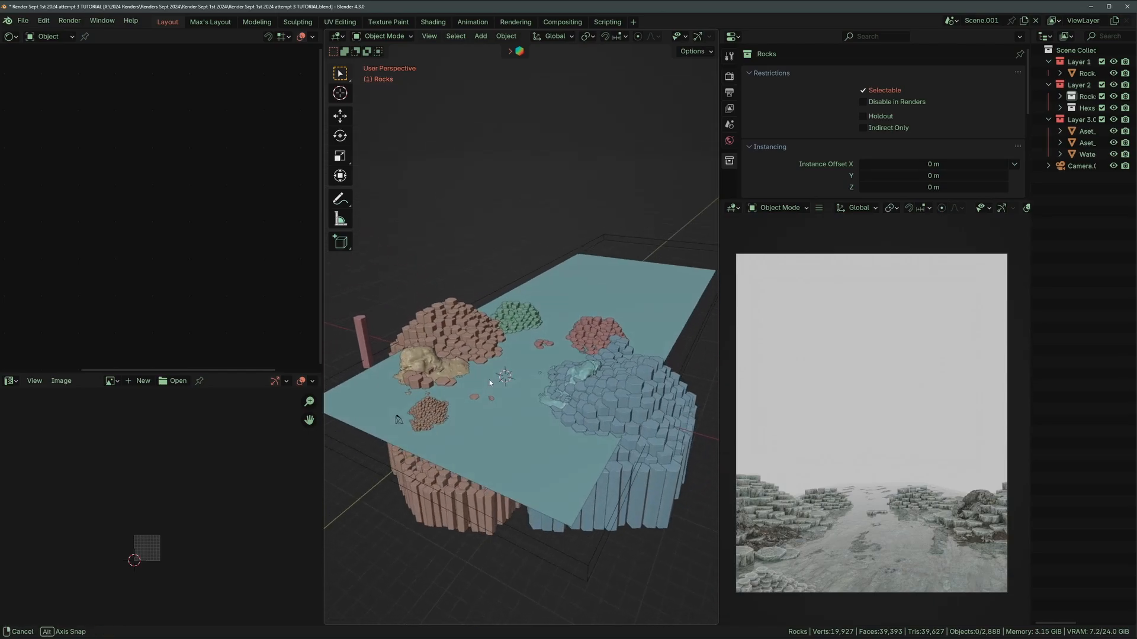
pyautogui.scroll(2, 489, 433)
pyautogui.moveTo(489, 432); pyautogui.dragTo(499, 390, button='middle')
pyautogui.moveTo(544, 420); pyautogui.dragTo(521, 316, button='middle')
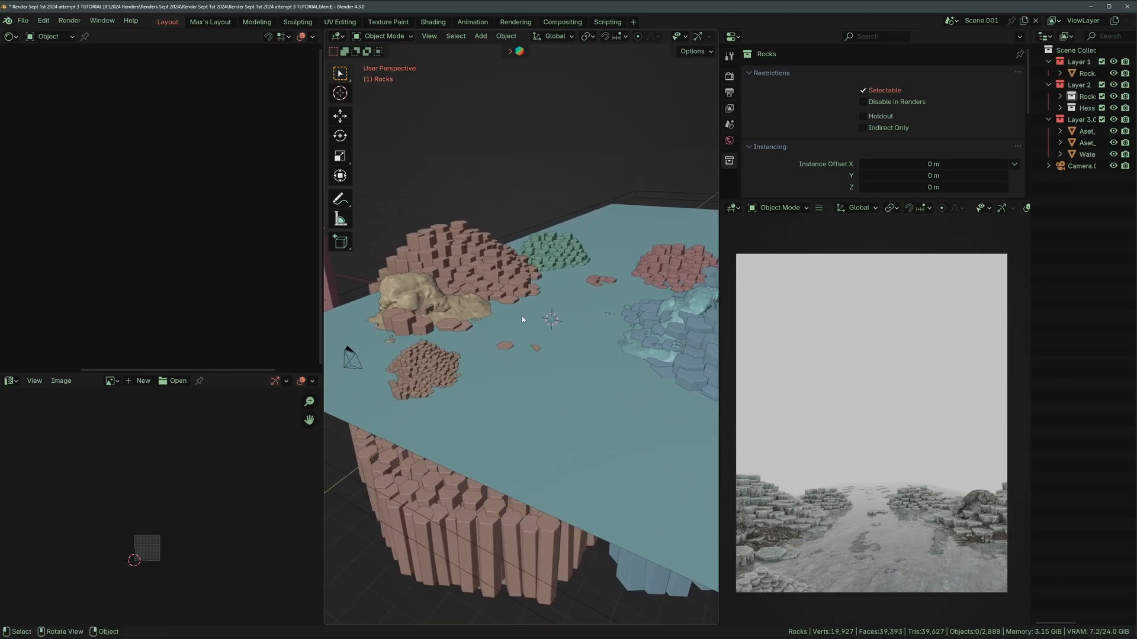
# Hide the Layer 2 and Layer 3 collections, resize the editors to enlarge the main viewport, and select the rock plane.
pyautogui.click(1114, 120)
pyautogui.click(1113, 85)
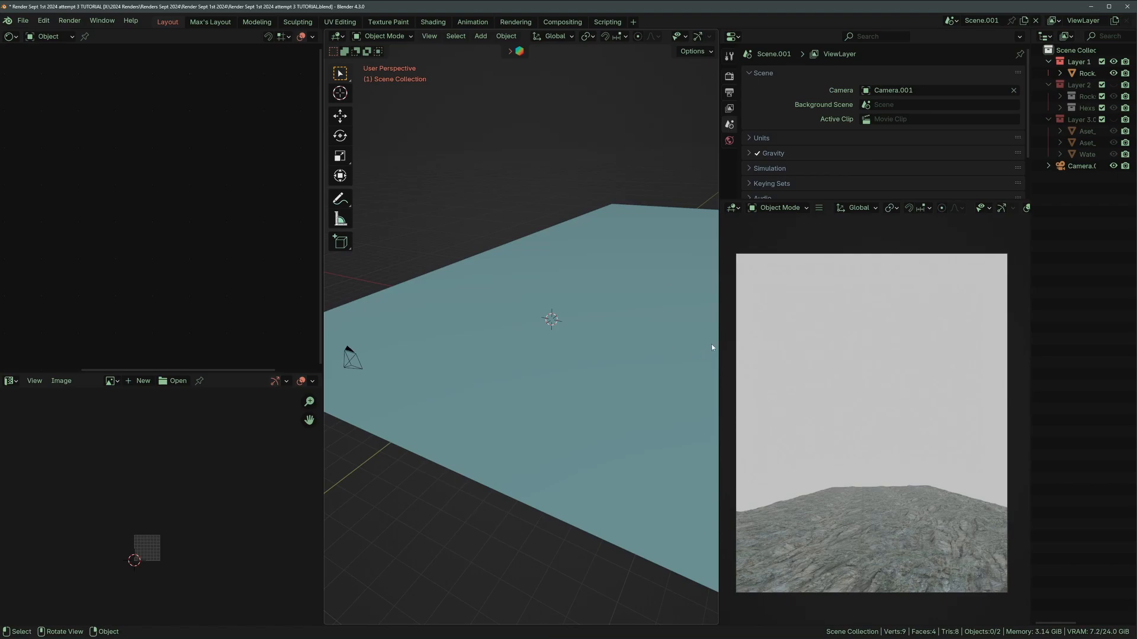
pyautogui.moveTo(717, 342); pyautogui.dragTo(765, 342)
pyautogui.click(326, 336)
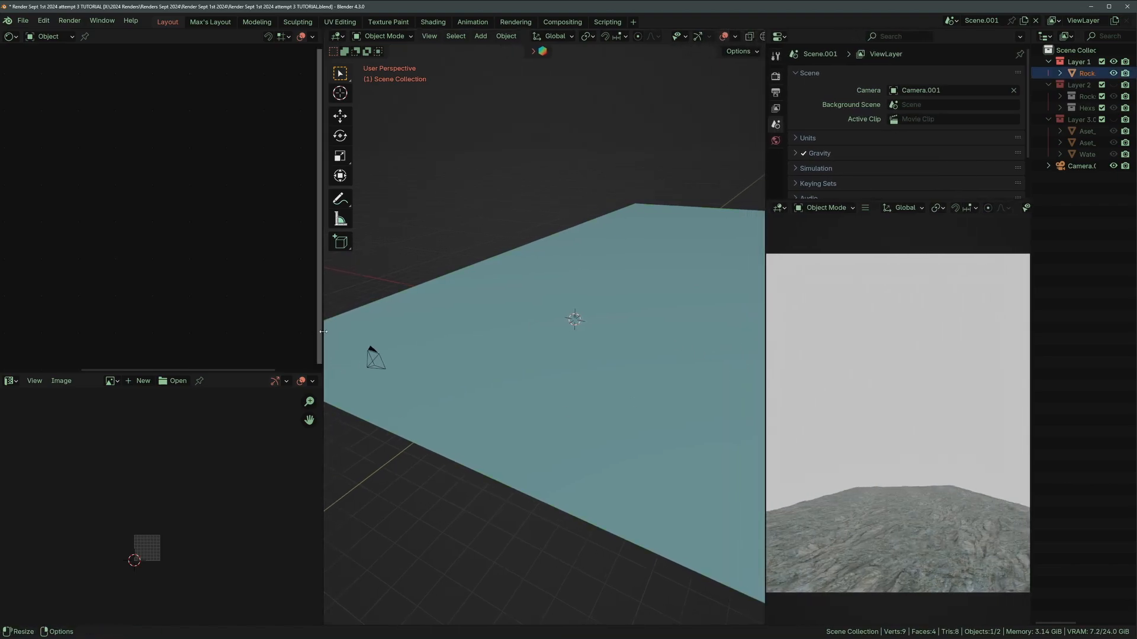
pyautogui.moveTo(323, 330); pyautogui.dragTo(310, 331)
pyautogui.click(617, 365)
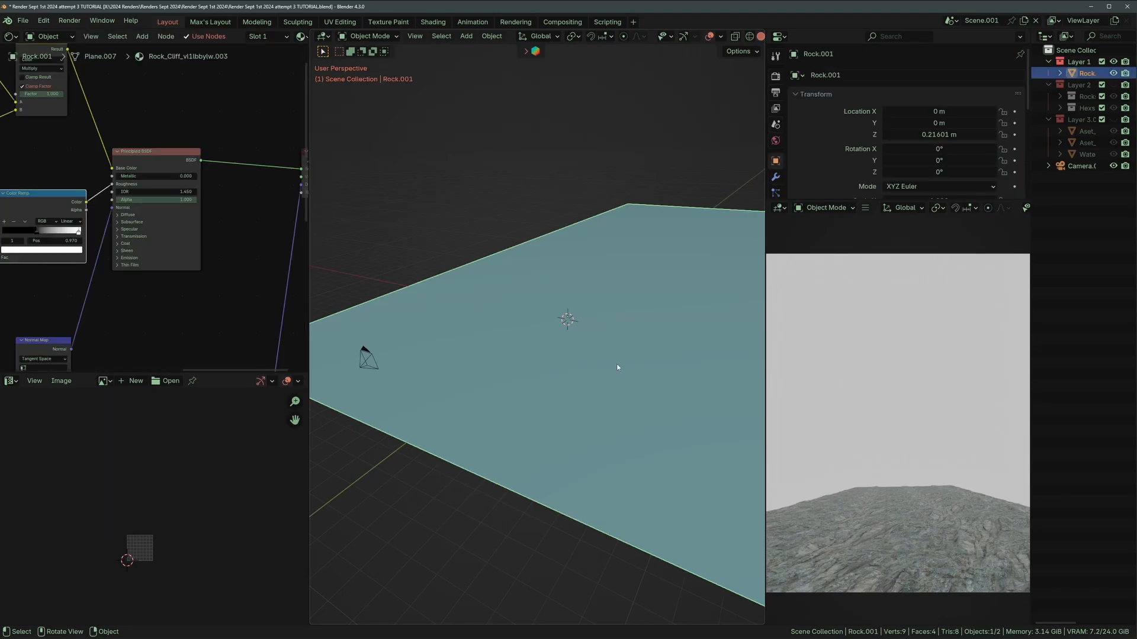
# Examine the rock plane's mesh in Edit Mode with X-ray shading and vertex selection, and return to Object Mode.
pyautogui.scroll(-4, 559, 339)
pyautogui.press('Tab')
pyautogui.keyDown('shift'); pyautogui.moveTo(616, 364); pyautogui.dragTo(554, 355, button='middle'); pyautogui.keyUp('shift')
pyautogui.press('1')
pyautogui.hotkey('alt', 'z')
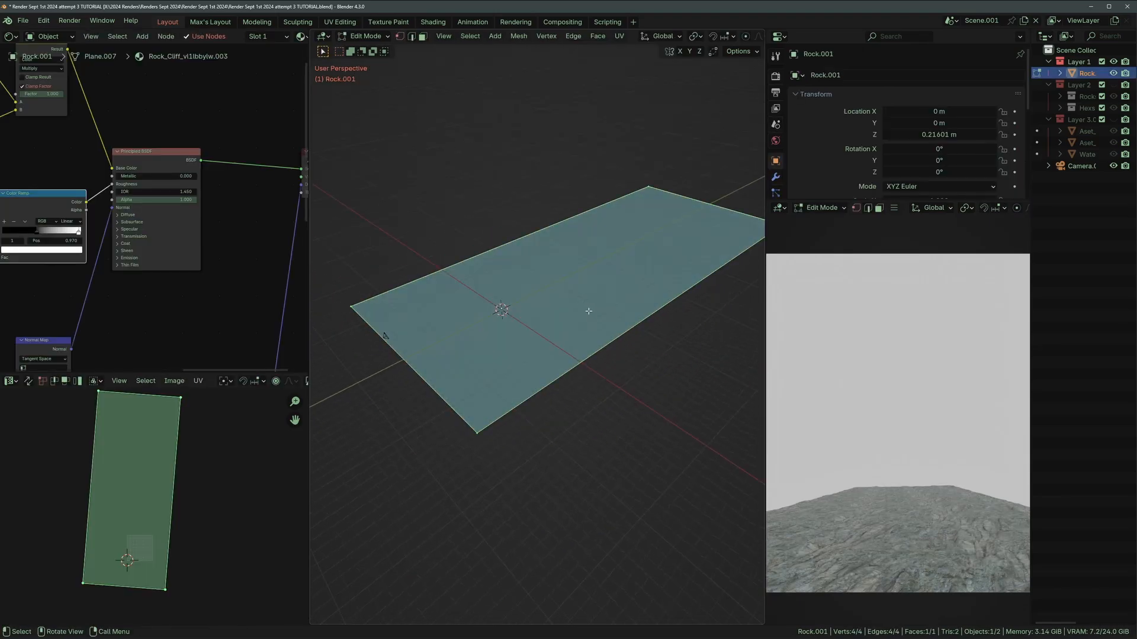
pyautogui.hotkey('ctrl', 'r')
pyautogui.rightClick(640, 312)
pyautogui.press('Tab')
pyautogui.moveTo(443, 368); pyautogui.dragTo(500, 368, button='middle')
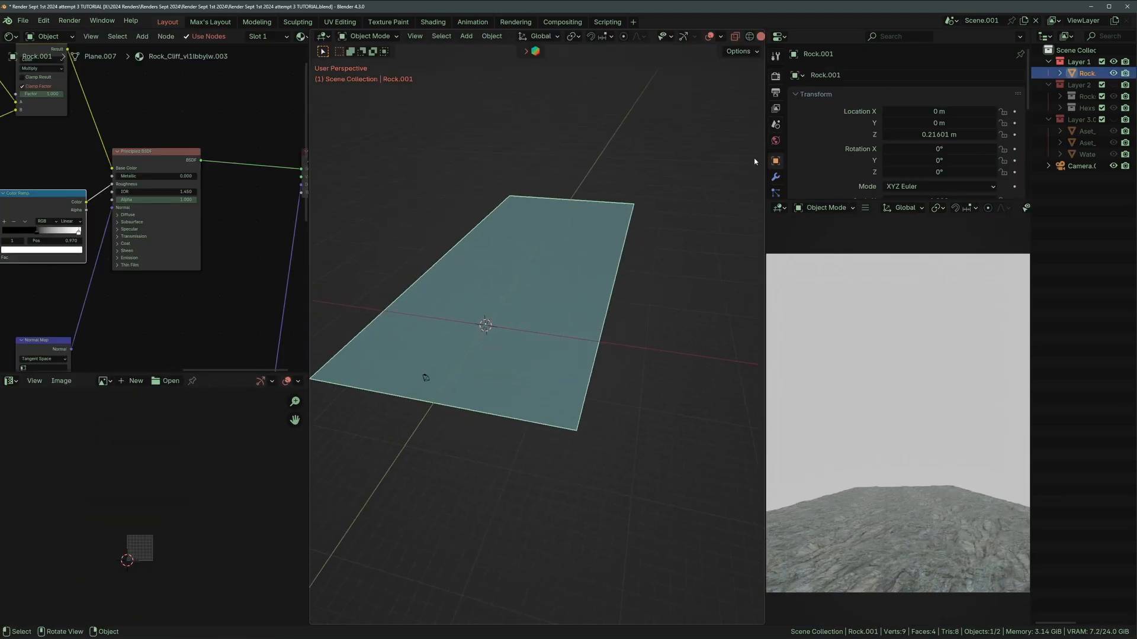
# Show the rock plane's modifiers and examine its Subdivision settings.
pyautogui.click(776, 177)
pyautogui.scroll(-1, 909, 102)
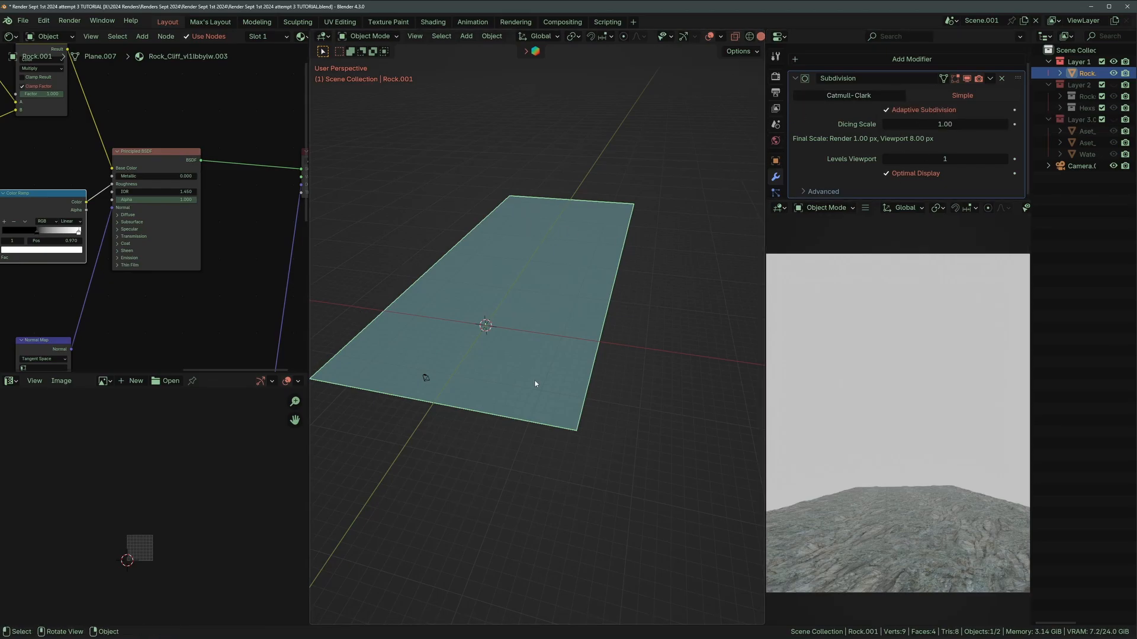
pyautogui.scroll(2, 535, 383)
pyautogui.keyDown('shift'); pyautogui.moveTo(477, 398); pyautogui.dragTo(549, 375, button='middle'); pyautogui.keyUp('shift')
# Examine the rock material's image texture and displacement nodes in the shader node tree.
pyautogui.scroll(-5, 161, 281)
pyautogui.moveTo(172, 306); pyautogui.dragTo(219, 120, button='middle')
pyautogui.moveTo(274, 267); pyautogui.dragTo(52, 193)
pyautogui.moveTo(286, 334); pyautogui.dragTo(24, 196)
pyautogui.scroll(2, 119, 229)
pyautogui.moveTo(291, 264); pyautogui.dragTo(277, 269, button='middle')
pyautogui.moveTo(277, 269); pyautogui.dragTo(252, 279, button='middle')
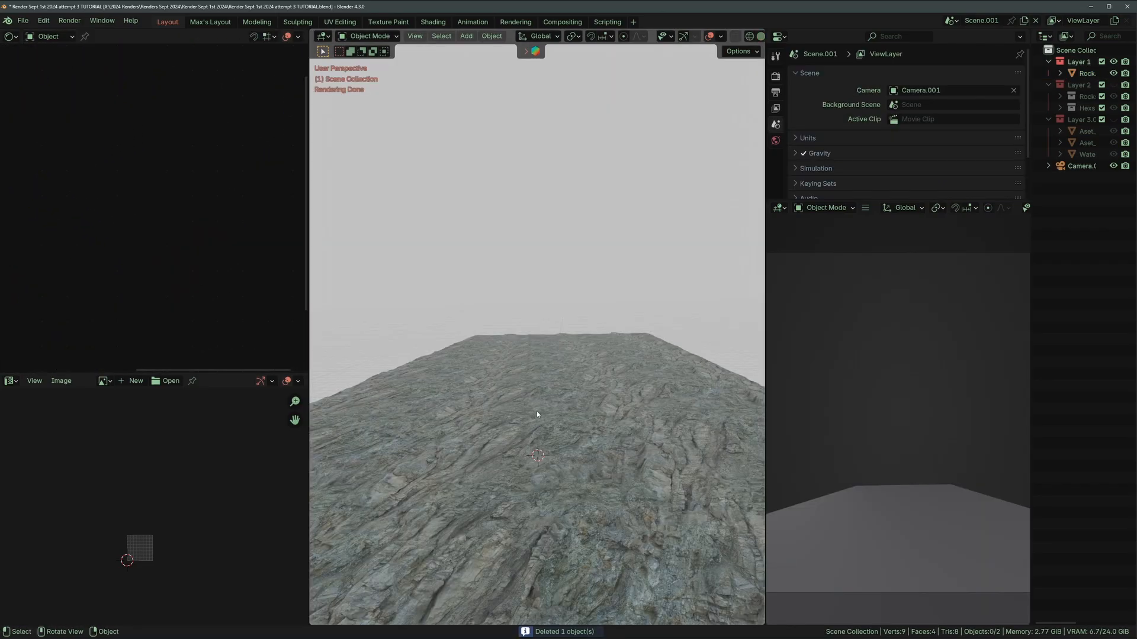
# Select the rendered rock plane and show it through the camera in the main viewport.
pyautogui.click(534, 414)
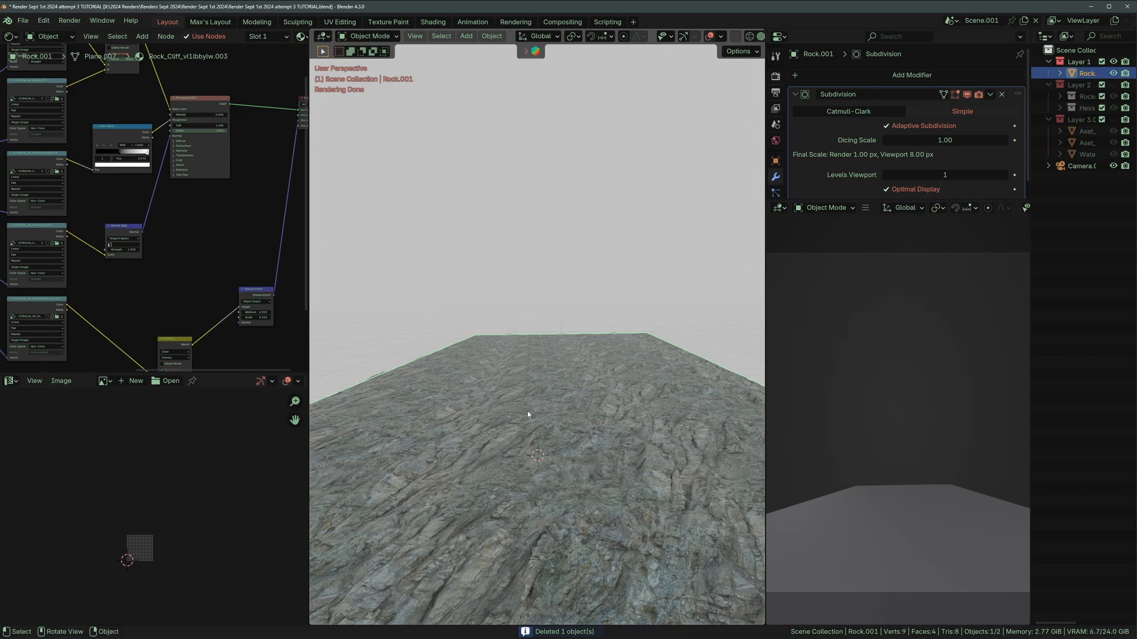
pyautogui.press('KP_0')
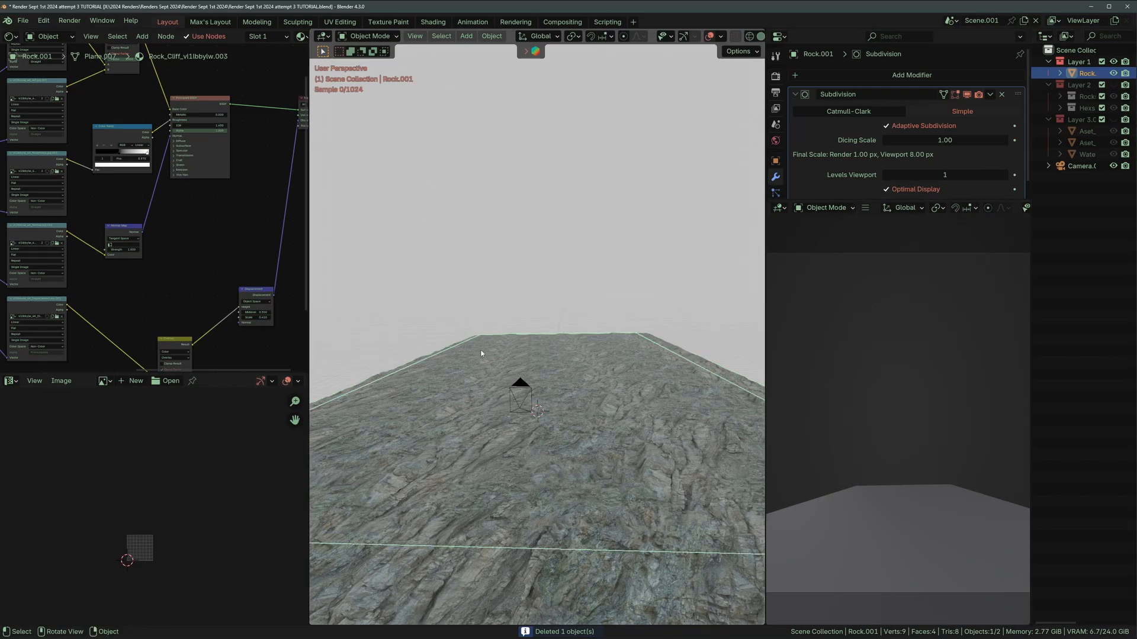
pyautogui.keyDown('shift'); pyautogui.moveTo(569, 251); pyautogui.dragTo(558, 467, button='middle'); pyautogui.keyUp('shift')
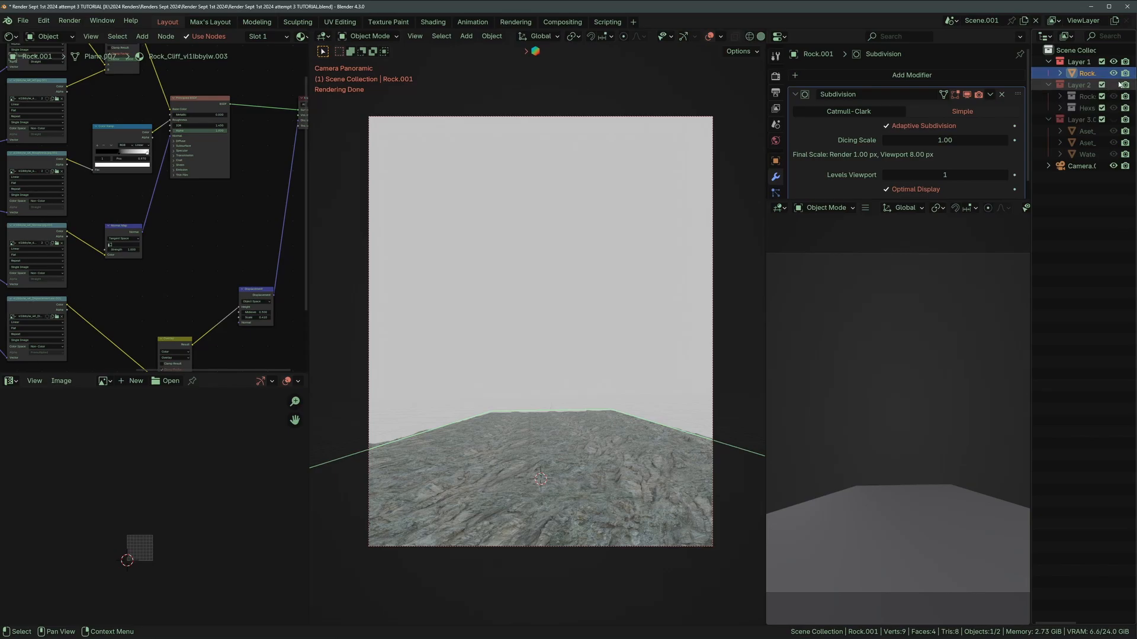
# Enable the Layer 2 collection and view its hexagonal rock clusters on the rock plane from above.
pyautogui.click(1101, 85)
pyautogui.click(422, 445)
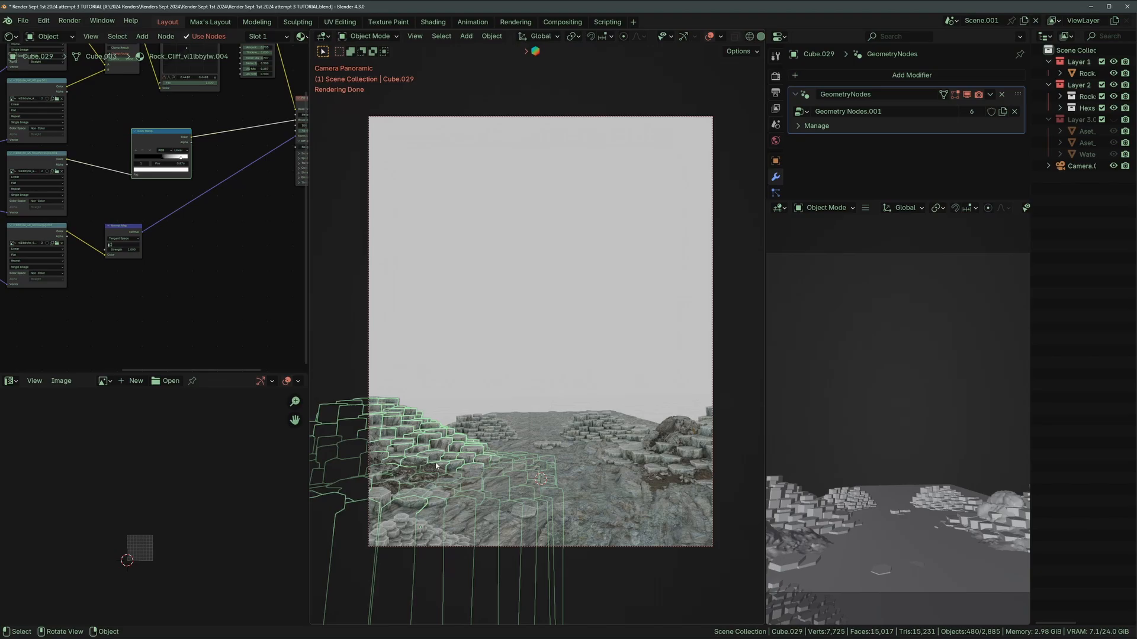
pyautogui.moveTo(496, 424); pyautogui.dragTo(472, 416, button='middle')
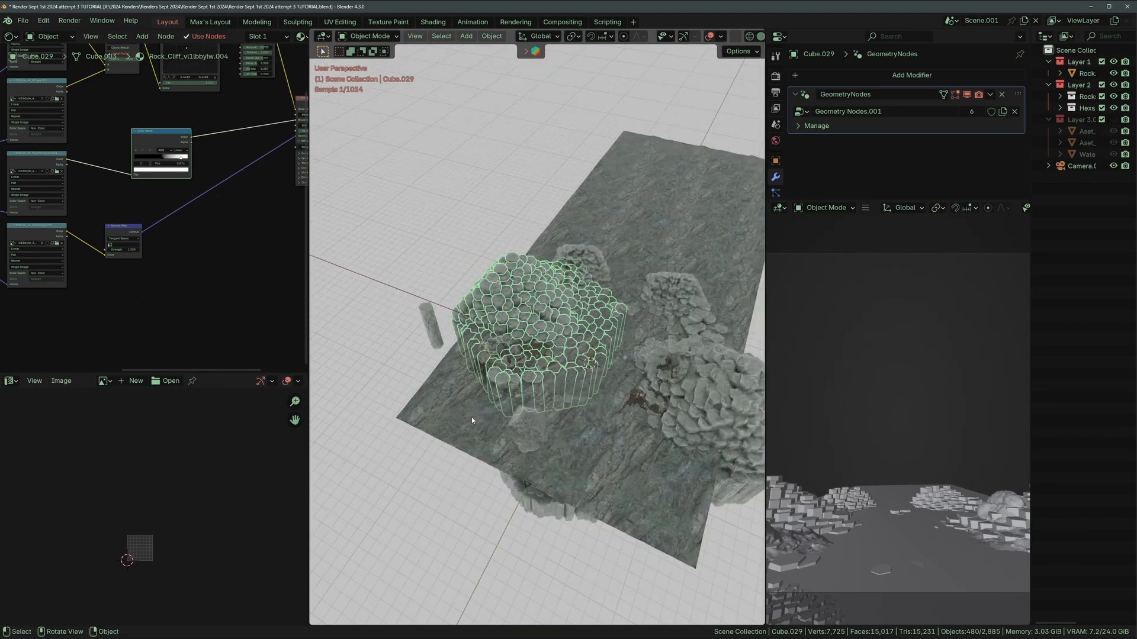
pyautogui.keyDown('shift'); pyautogui.moveTo(552, 473); pyautogui.dragTo(503, 494, button='middle'); pyautogui.keyUp('shift')
pyautogui.hotkey('alt', 'a')
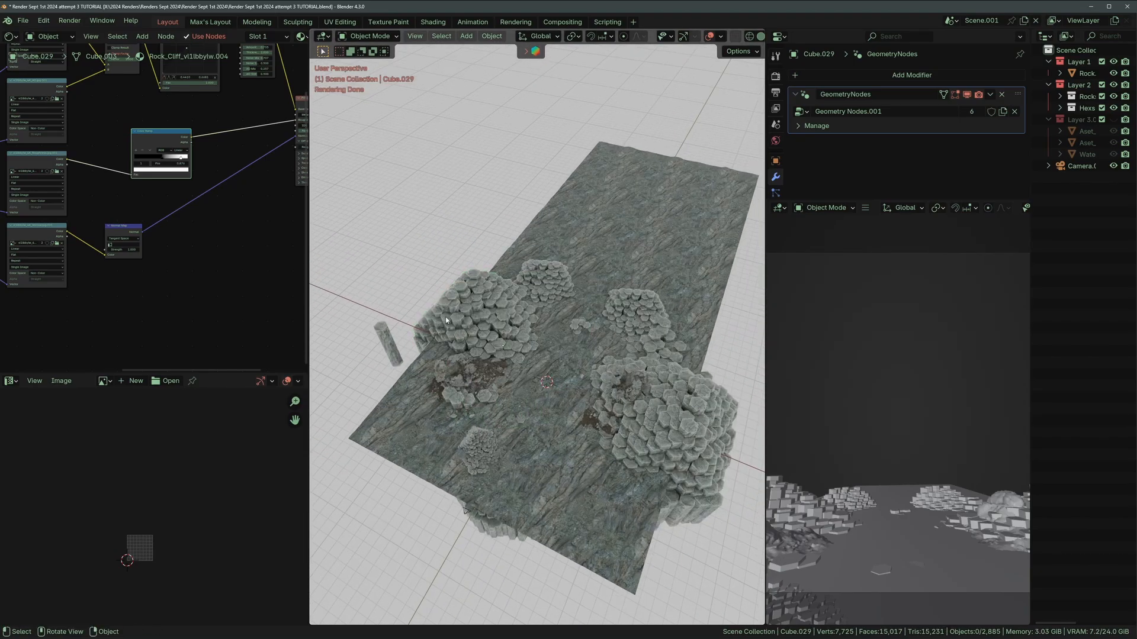
# Examine the large hexagonal cluster and the smaller one behind it up close by selecting each.
pyautogui.scroll(3, 502, 440)
pyautogui.scroll(4, 502, 439)
pyautogui.click(437, 410)
pyautogui.click(452, 351)
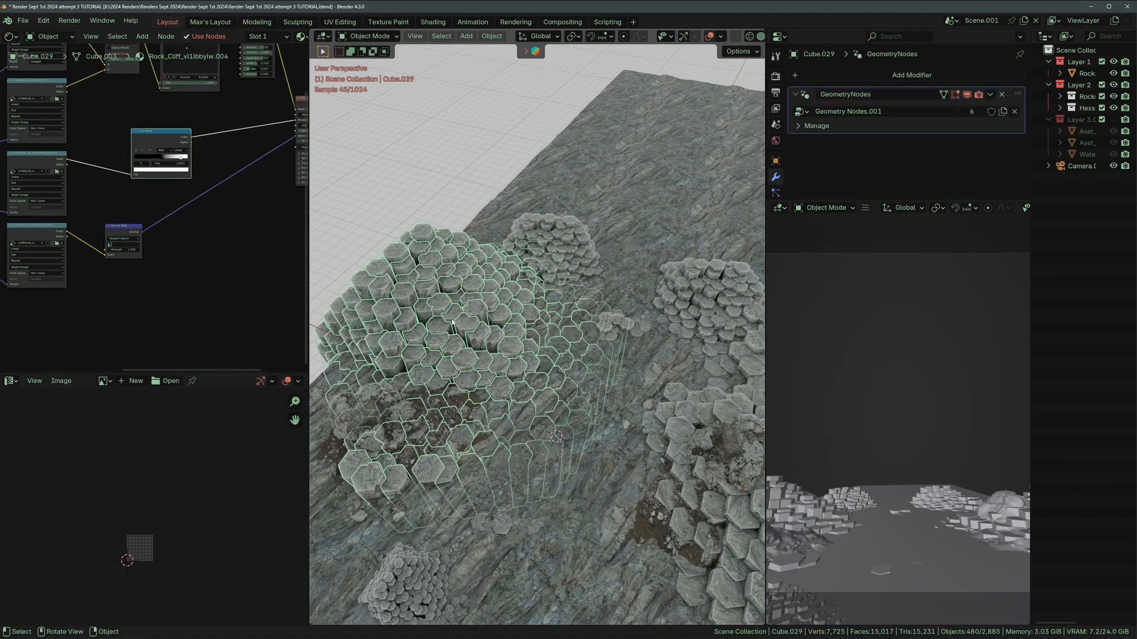
pyautogui.click(451, 349)
pyautogui.click(474, 338)
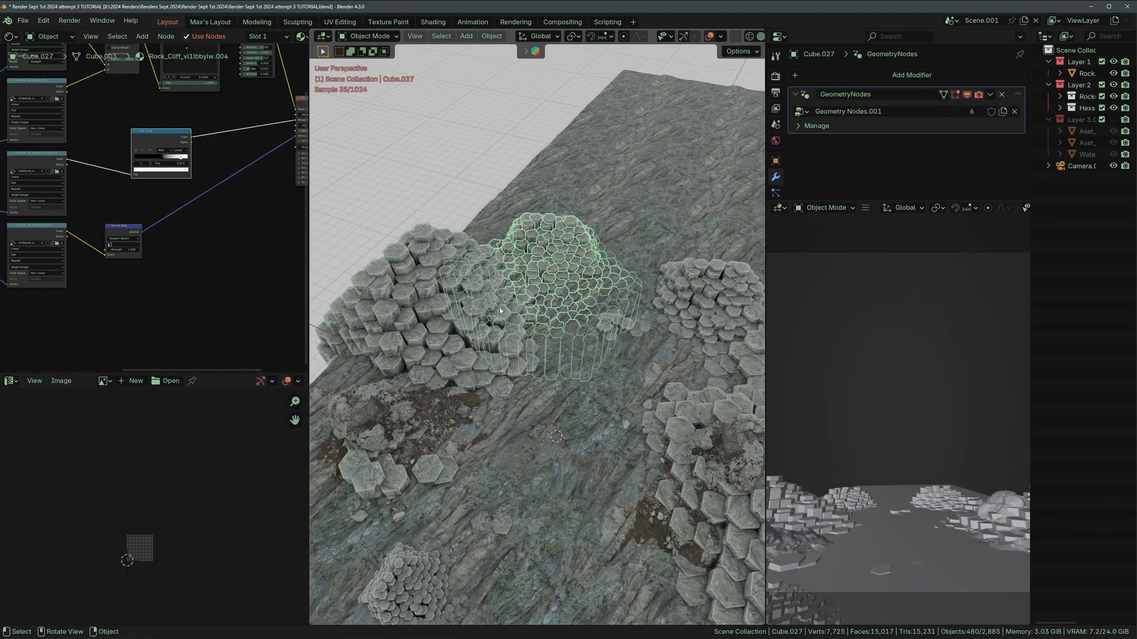
pyautogui.click(448, 364)
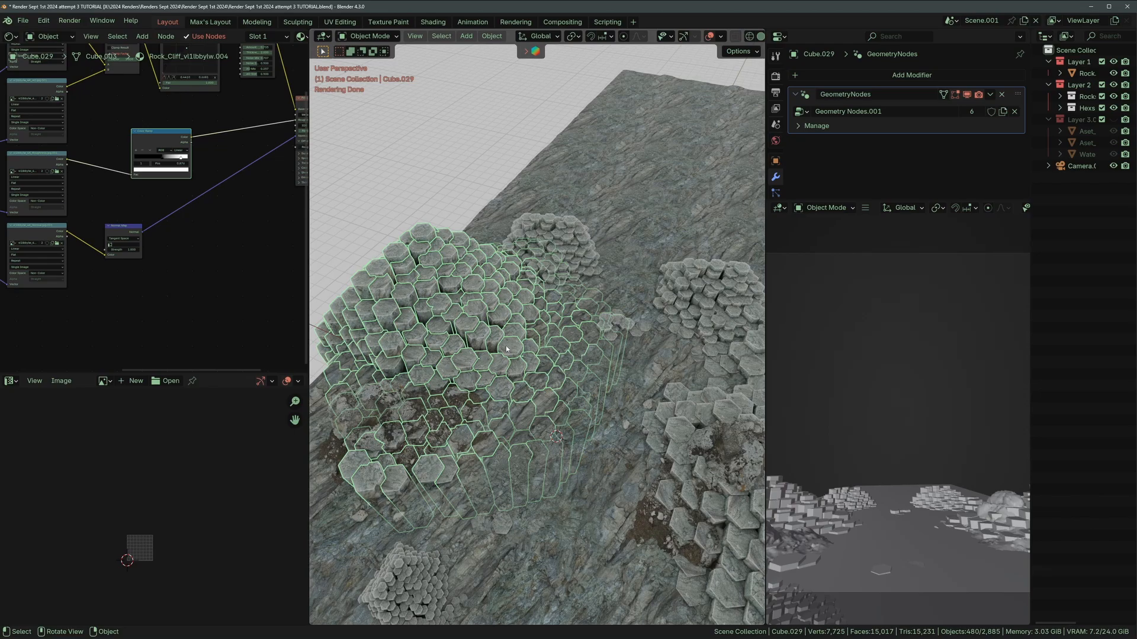
# Isolate the large hexagonal cluster in local view and examine the full shape of its columns.
pyautogui.scroll(-3, 498, 330)
pyautogui.moveTo(499, 331); pyautogui.dragTo(535, 378, button='middle')
pyautogui.scroll(2, 535, 377)
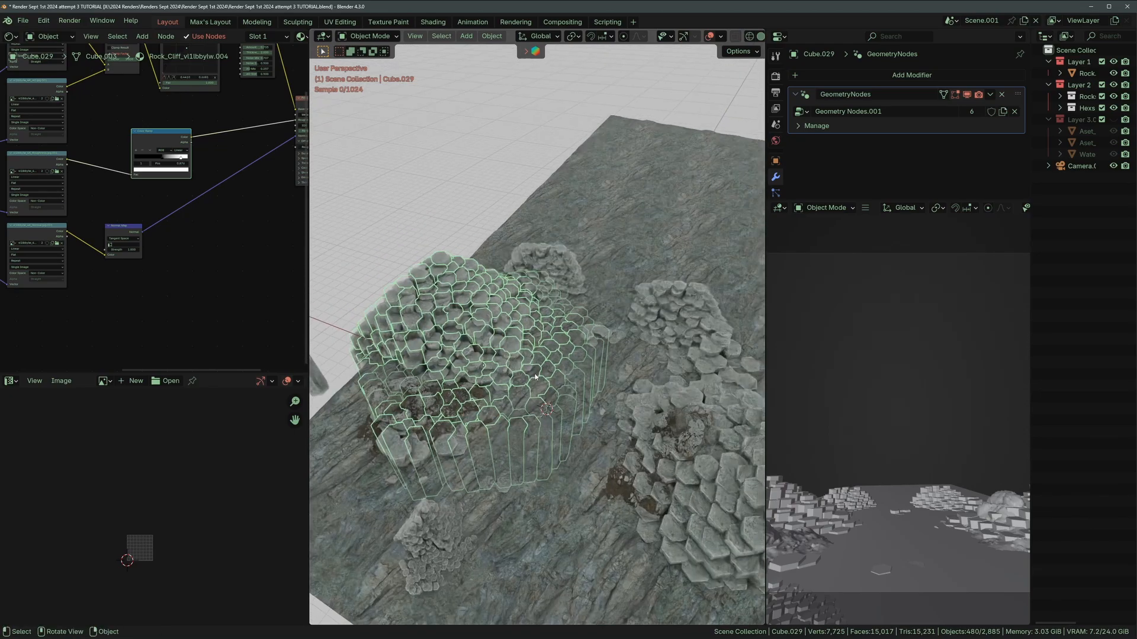
pyautogui.click(405, 166)
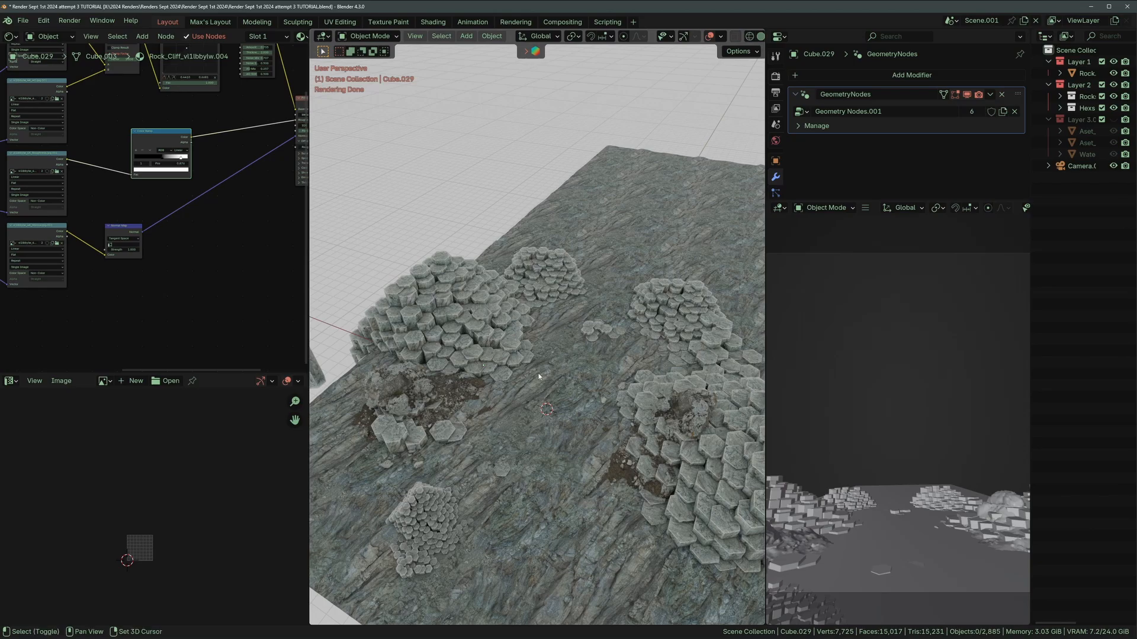
pyautogui.moveTo(495, 350)
pyautogui.mouseDown(button='middle')
pyautogui.moveTo(507, 359)
pyautogui.moveTo(483, 333)
pyautogui.mouseUp(button='middle')
pyautogui.click(506, 358)
pyautogui.press('KP_Divide')
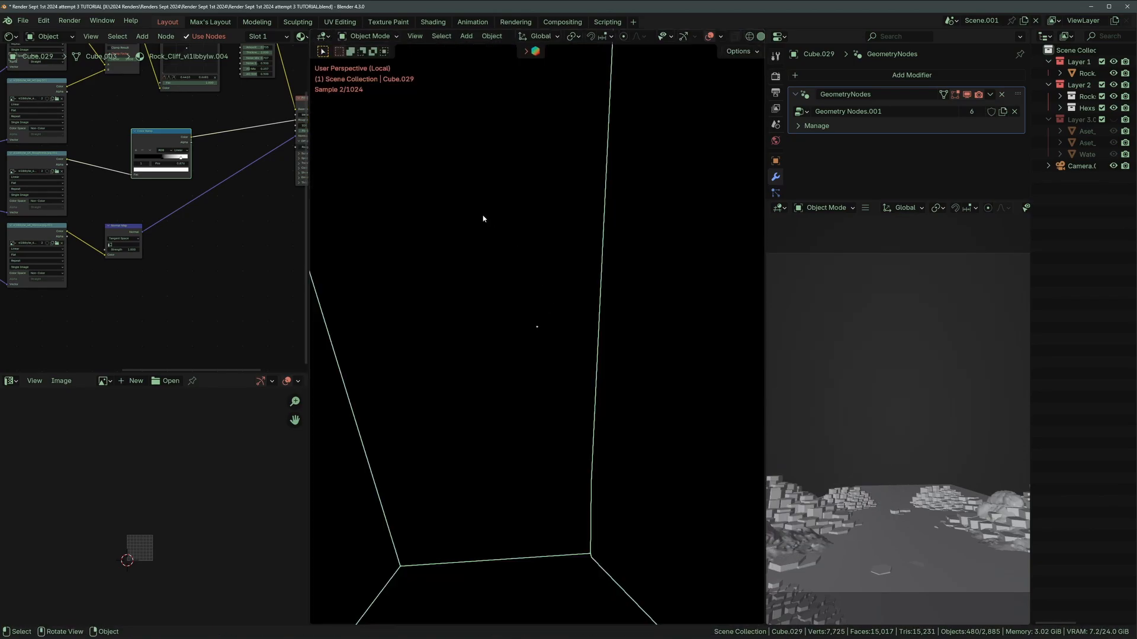
pyautogui.scroll(1, 513, 289)
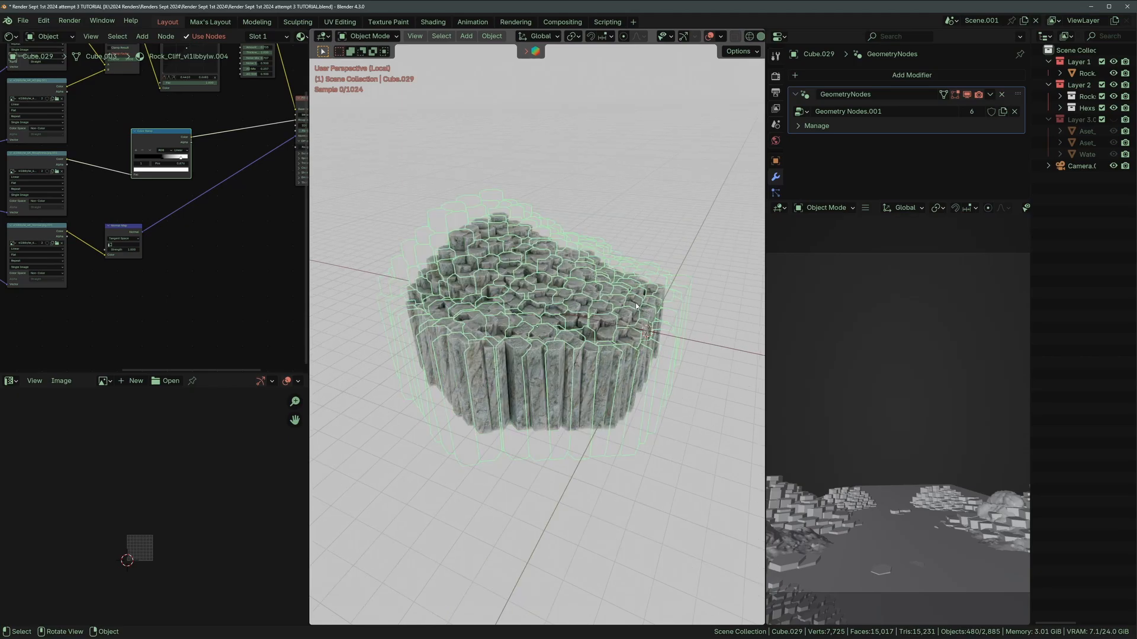
pyautogui.moveTo(513, 288); pyautogui.dragTo(468, 315, button='middle')
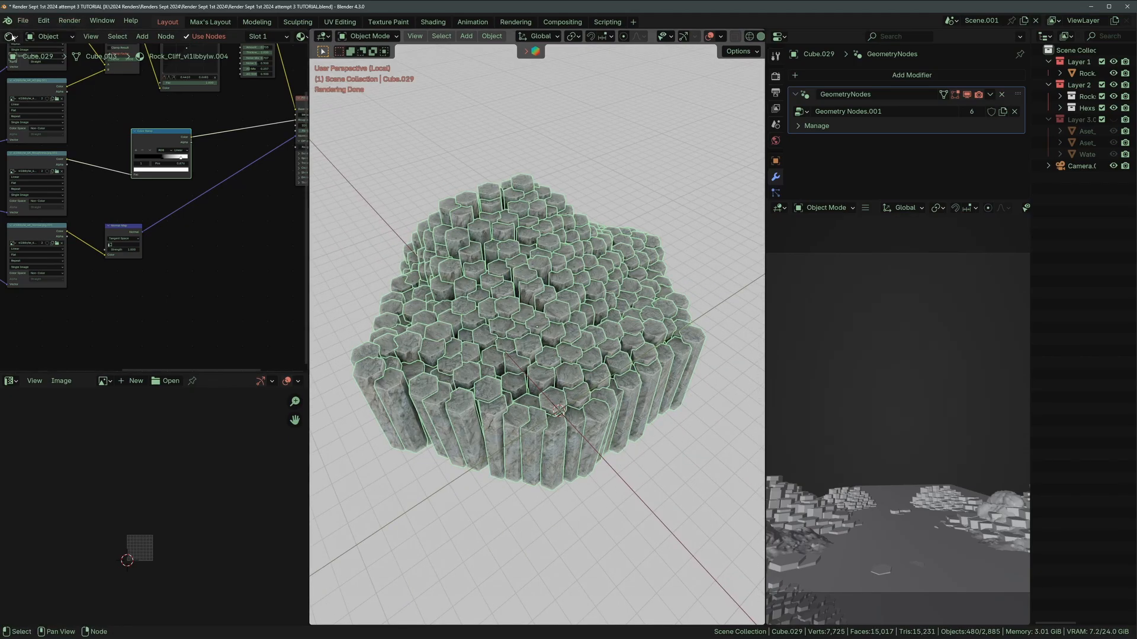
# Open the cluster's geometry node tree full screen, examine its point distribution, instancing, random scale and snap nodes, and restore the layout.
pyautogui.keyDown('ctrl'); pyautogui.scroll(1, 12, 36); pyautogui.keyUp('ctrl')
pyautogui.scroll(3, 161, 211)
pyautogui.scroll(-1, 170, 213)
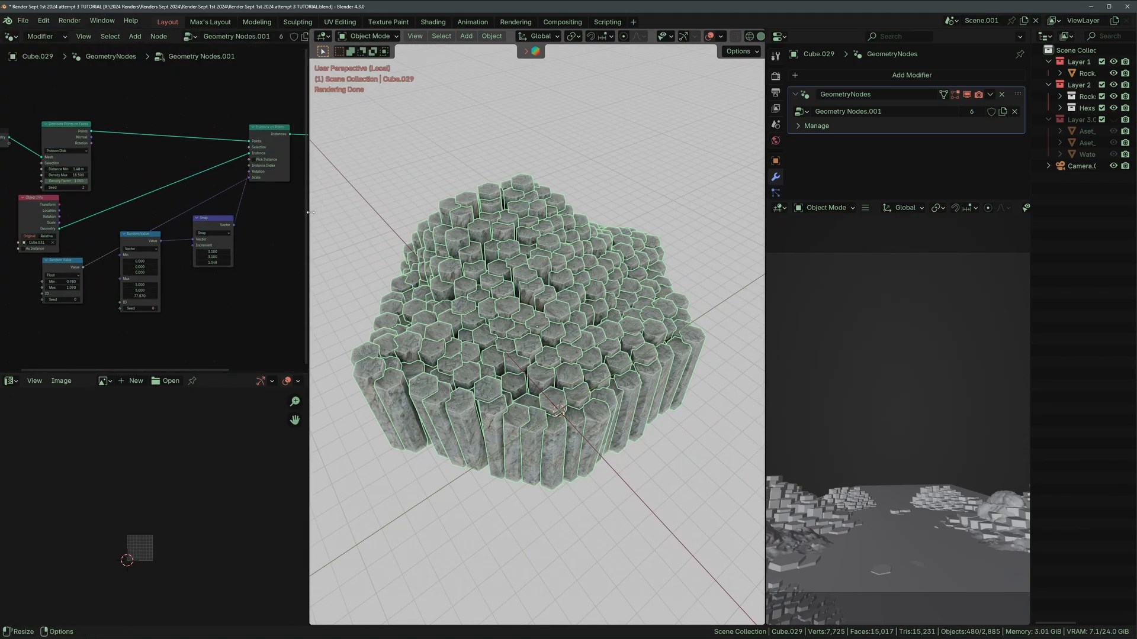
pyautogui.hotkey('ctrl', 'space')
pyautogui.press('Home')
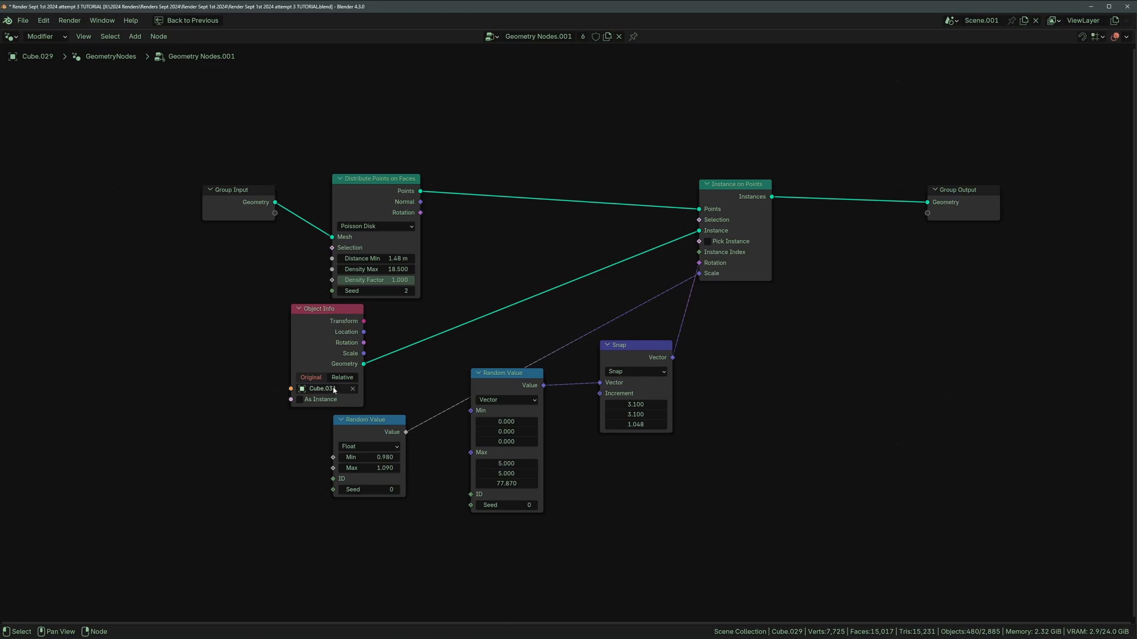
pyautogui.hotkey('ctrl', 'space')
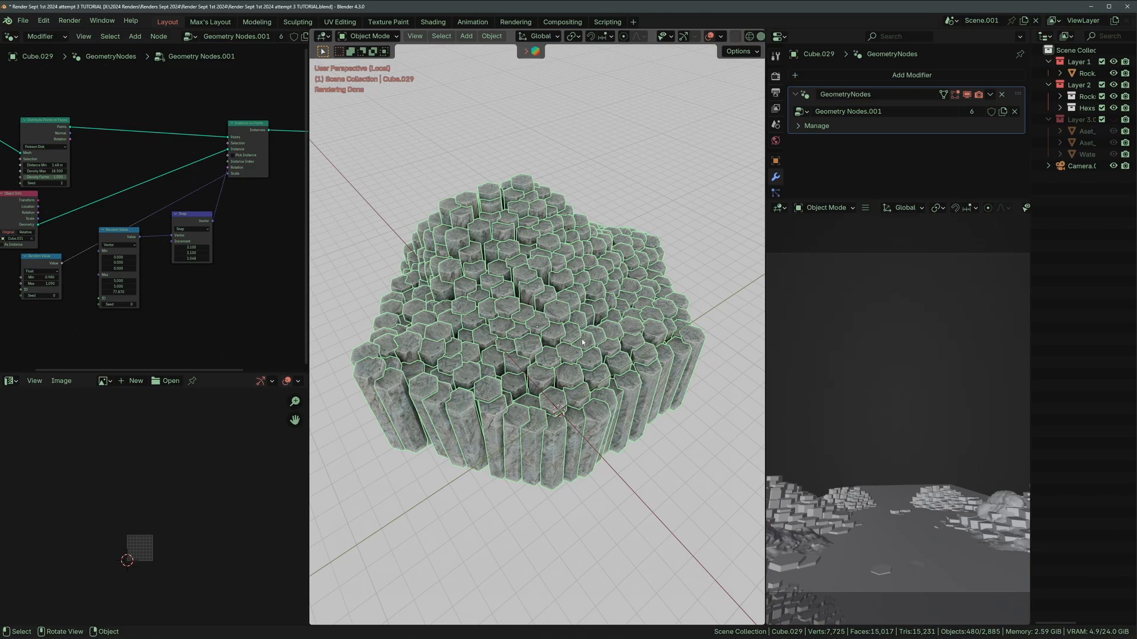
# Examine the isolated cluster's column tops and sides up close in the rendered view, with and without the selection outline.
pyautogui.hotkey('alt', 'a')
pyautogui.scroll(5, 522, 336)
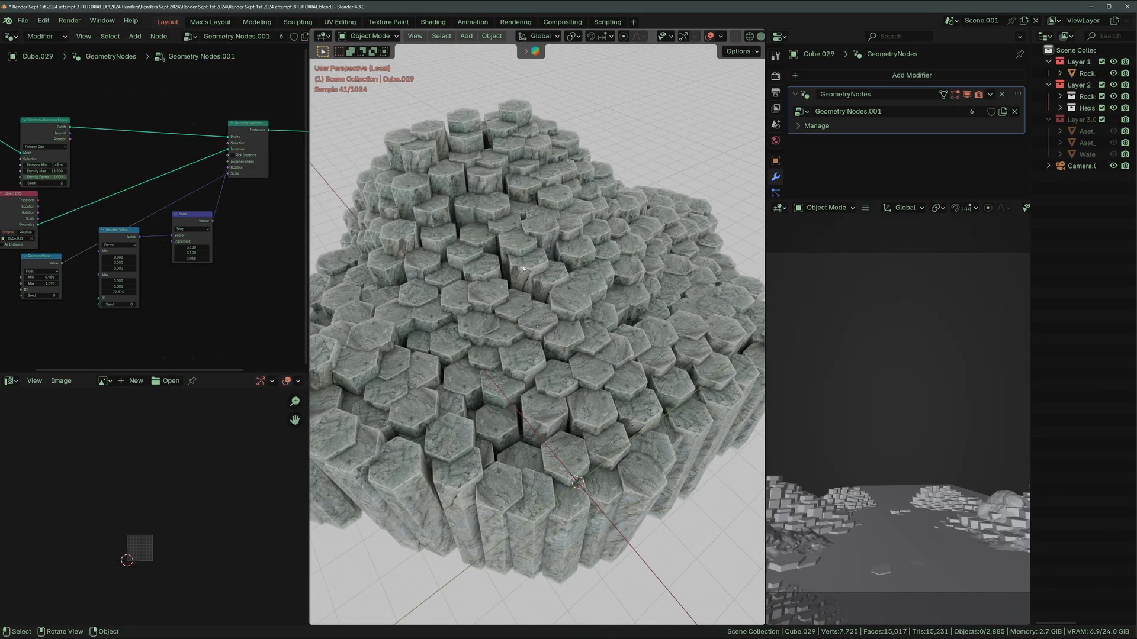
pyautogui.moveTo(551, 311); pyautogui.dragTo(511, 324, button='middle')
pyautogui.scroll(-4, 510, 325)
pyautogui.scroll(5, 517, 349)
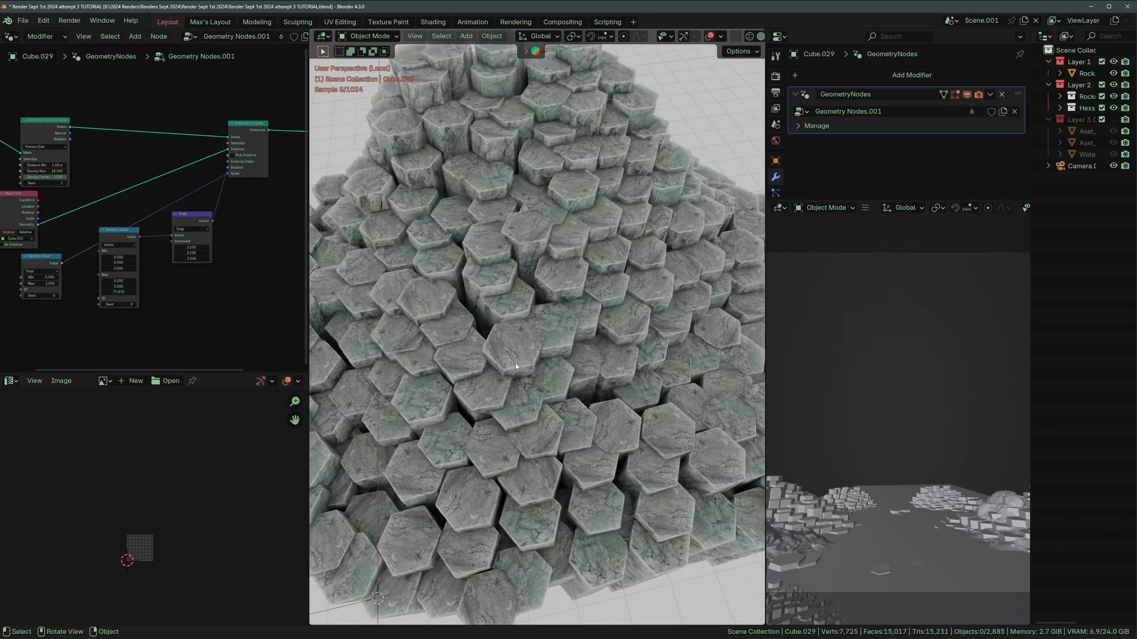
pyautogui.press('a')
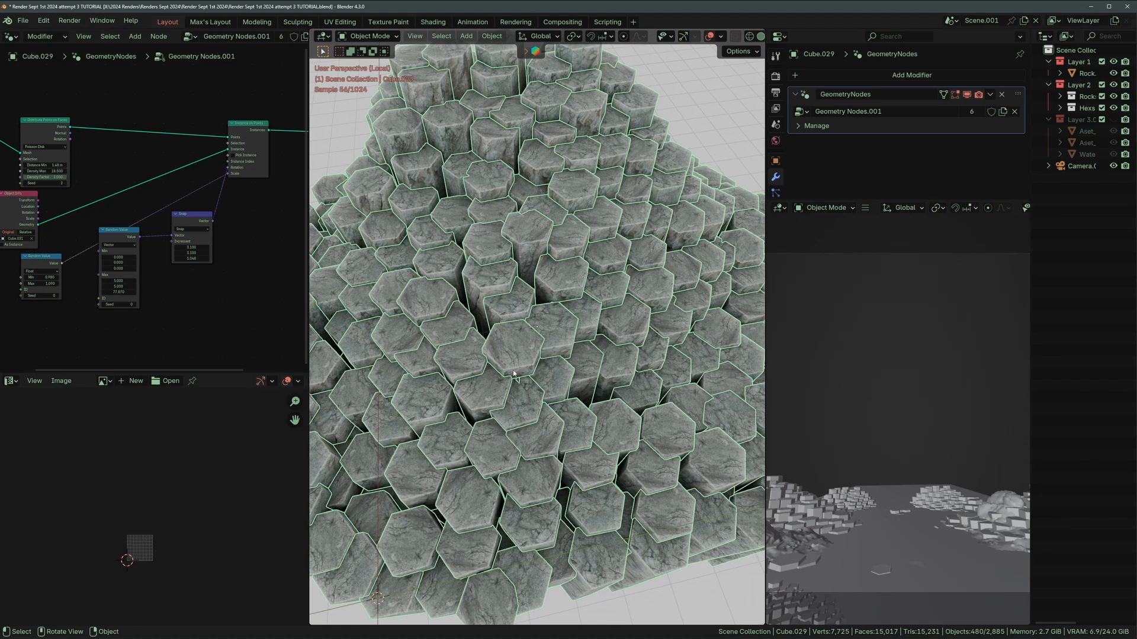
pyautogui.scroll(-5, 503, 355)
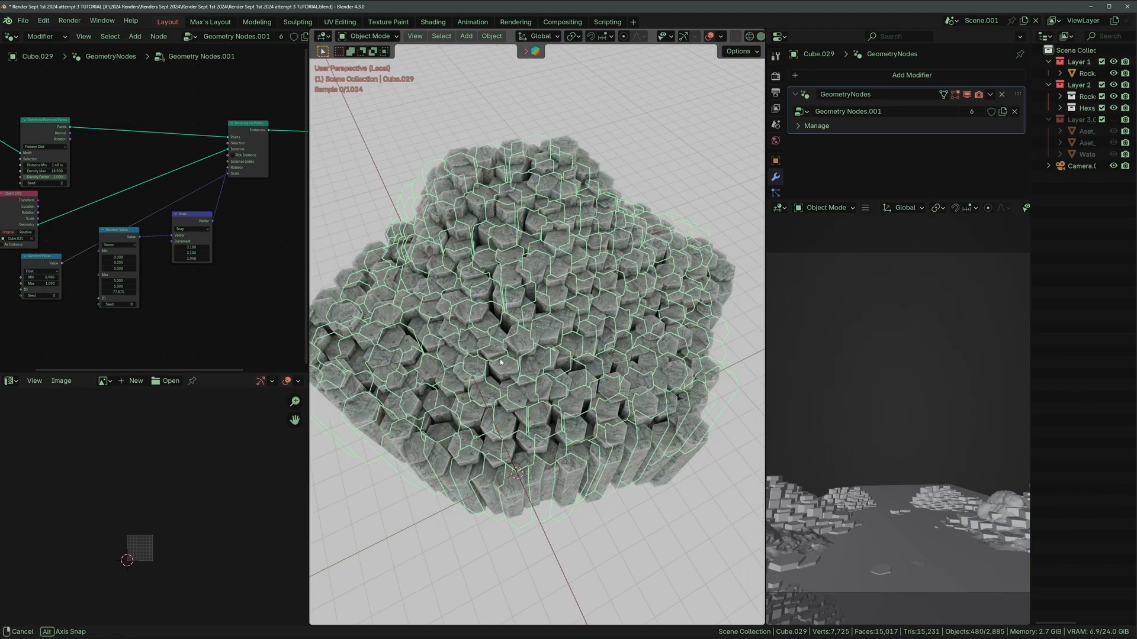
pyautogui.hotkey('alt', 'a')
pyautogui.moveTo(487, 327)
pyautogui.mouseDown(button='middle')
pyautogui.moveTo(467, 303)
pyautogui.moveTo(526, 267)
pyautogui.mouseUp(button='middle')
# Return the main viewport to solid shading, leave local view and select the individual hexagonal clusters in turn.
pyautogui.press('z')
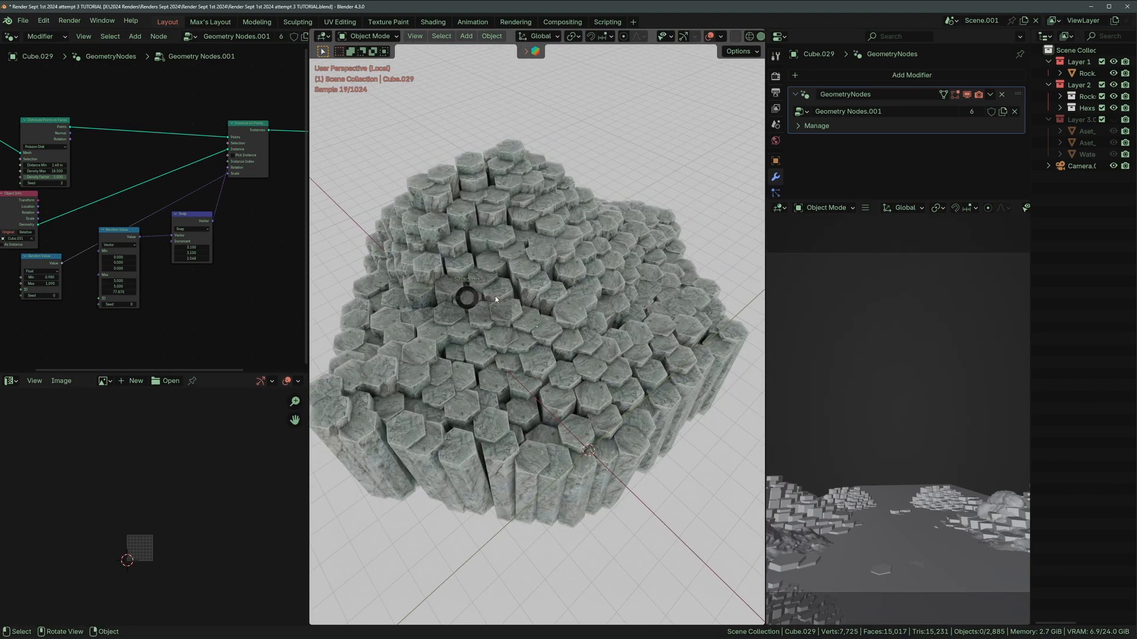
pyautogui.press('/')
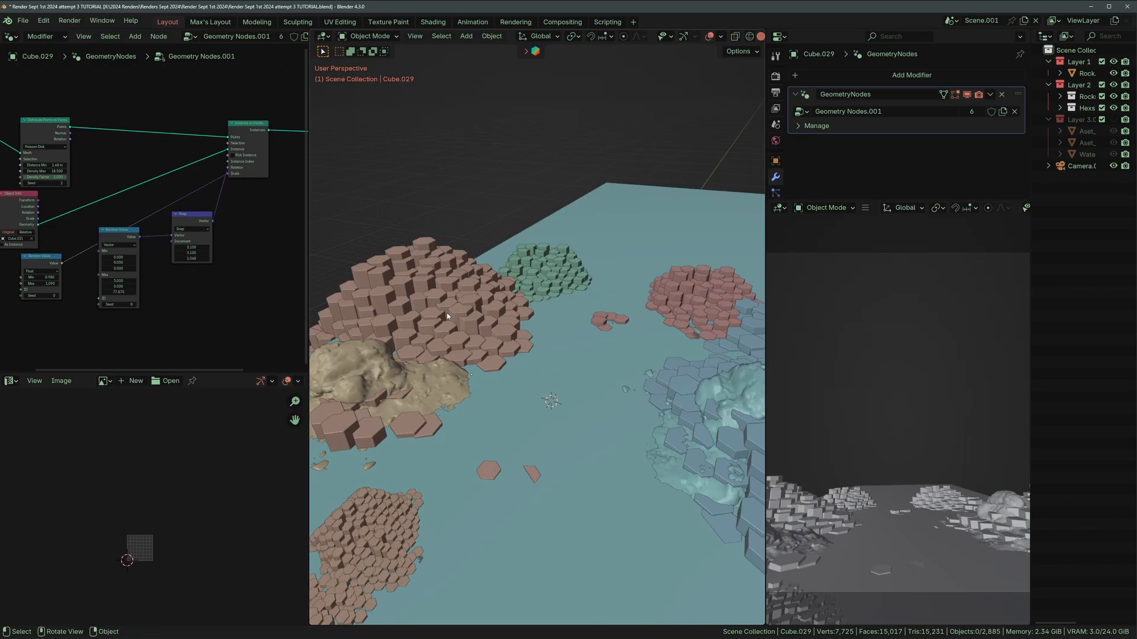
pyautogui.click(447, 317)
pyautogui.click(544, 273)
pyautogui.click(609, 319)
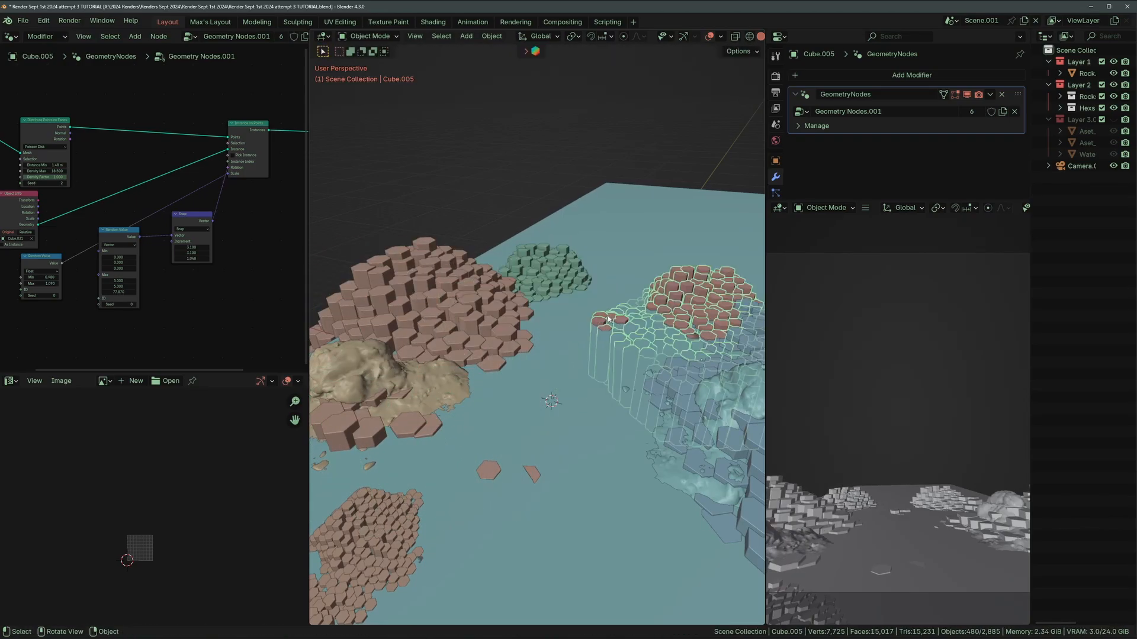
# Select the scanned rock asset embedded in the blue hexagonal cluster and view the whole ground layout.
pyautogui.keyDown('shift'); pyautogui.moveTo(536, 450); pyautogui.dragTo(592, 425, button='middle'); pyautogui.keyUp('shift')
pyautogui.click(678, 332)
pyautogui.moveTo(678, 332); pyautogui.dragTo(645, 333, button='middle')
pyautogui.keyDown('shift'); pyautogui.moveTo(646, 332); pyautogui.dragTo(676, 347, button='middle'); pyautogui.keyUp('shift')
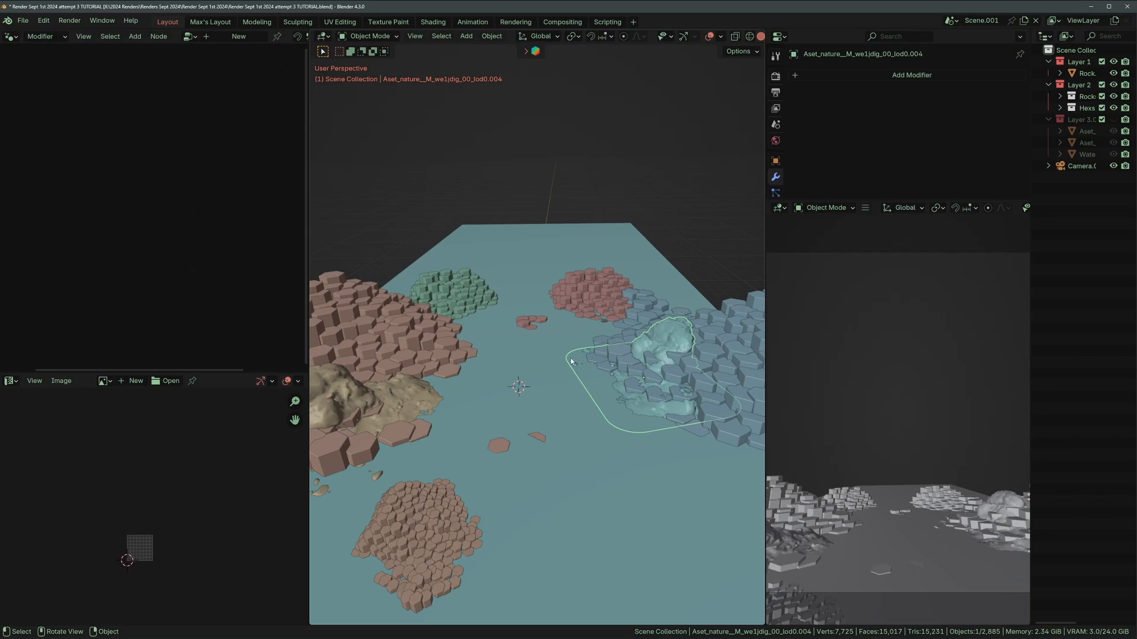
pyautogui.scroll(-2, 506, 331)
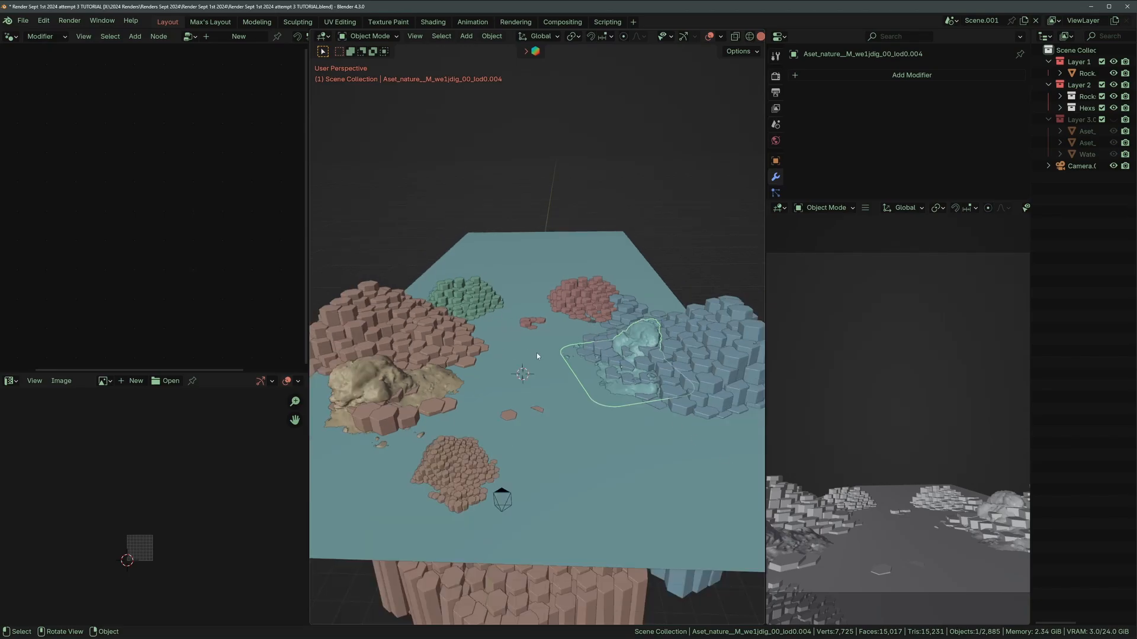
# Render the camera viewport and try moving individual clusters and the scanned rock to compare the composition.
pyautogui.press('z')
pyautogui.click(925, 333)
pyautogui.scroll(-1, 450, 342)
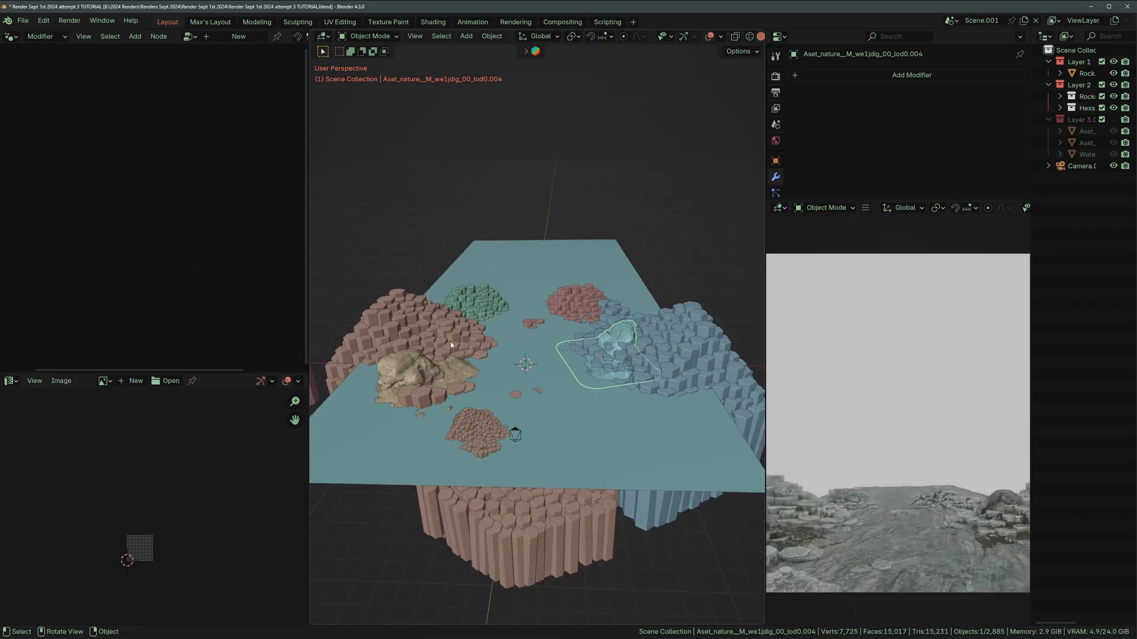
pyautogui.click(457, 328)
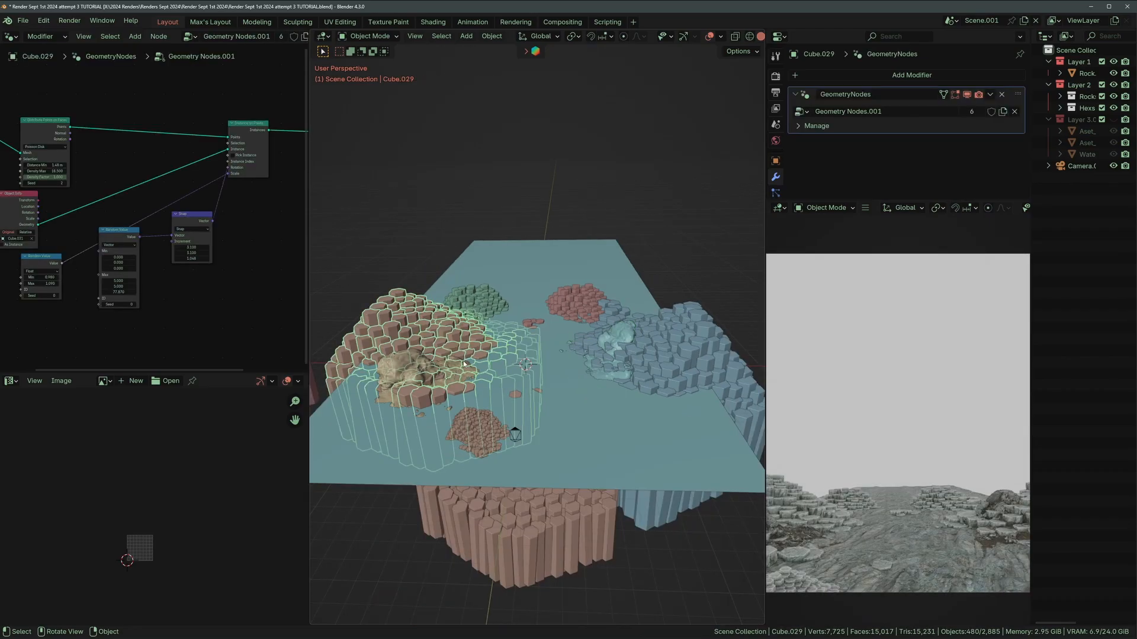
pyautogui.click(613, 330)
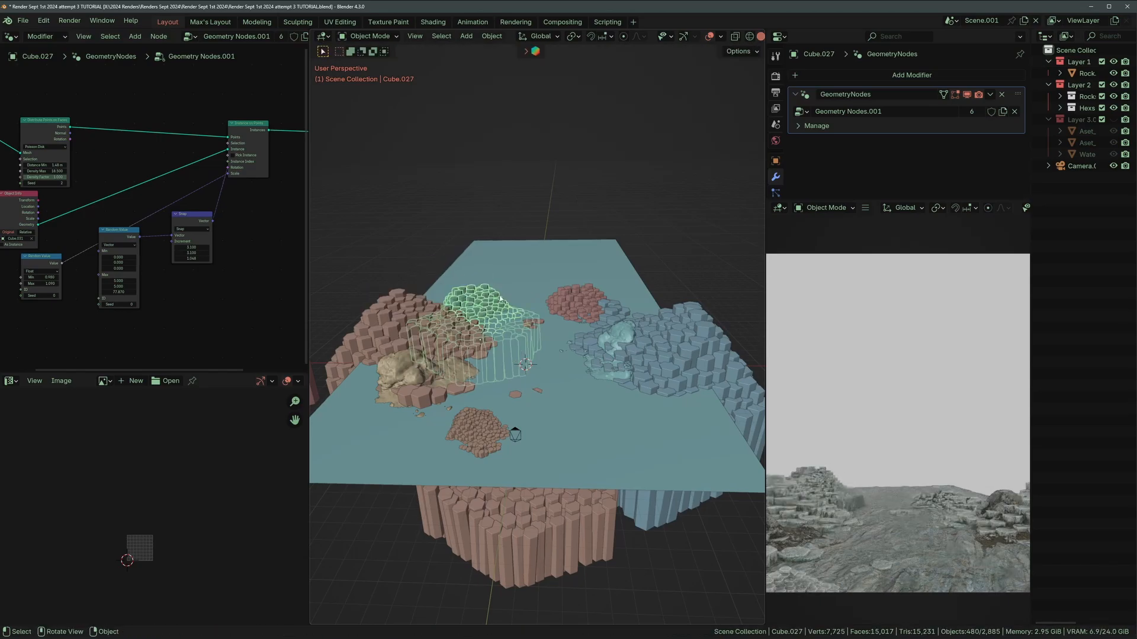
pyautogui.click(514, 332)
pyautogui.click(501, 461)
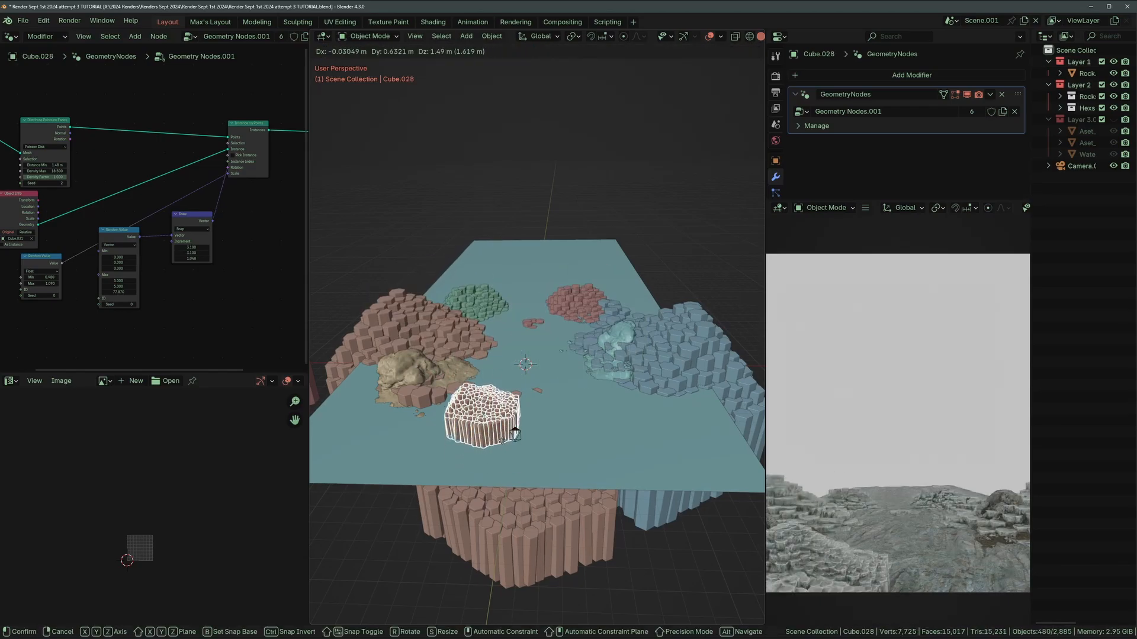
pyautogui.click(613, 354)
pyautogui.press('g')
pyautogui.rightClick(538, 385)
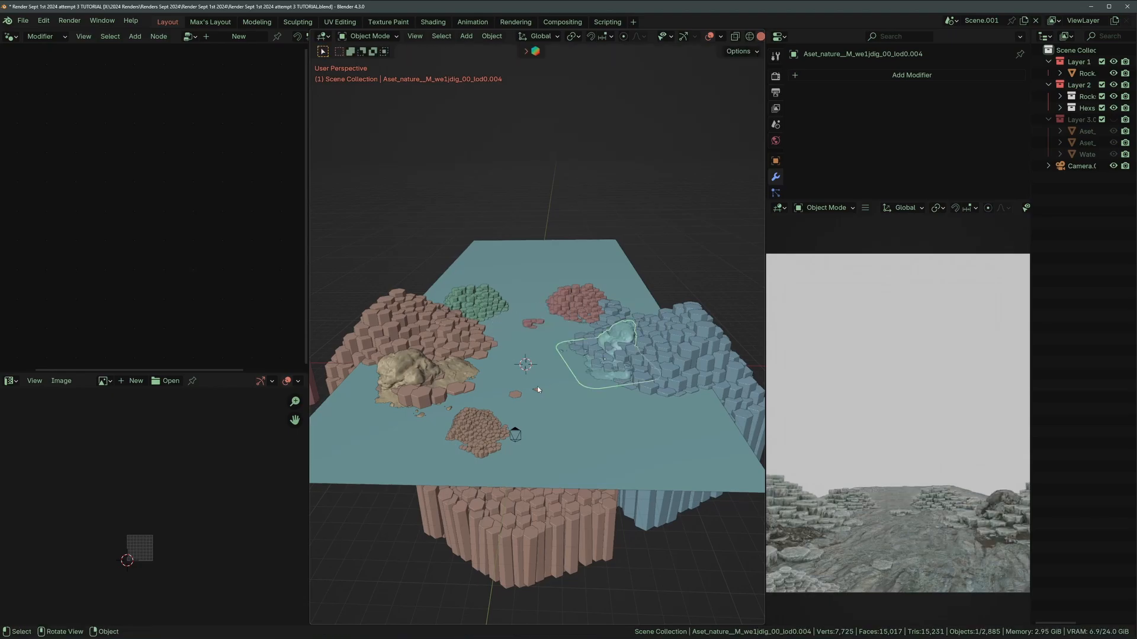
# Frame the selected scanned rock in the main viewport and switch the secondary viewport to solid shading outside the camera.
pyautogui.press('KP_Decimal')
pyautogui.scroll(-1, 542, 376)
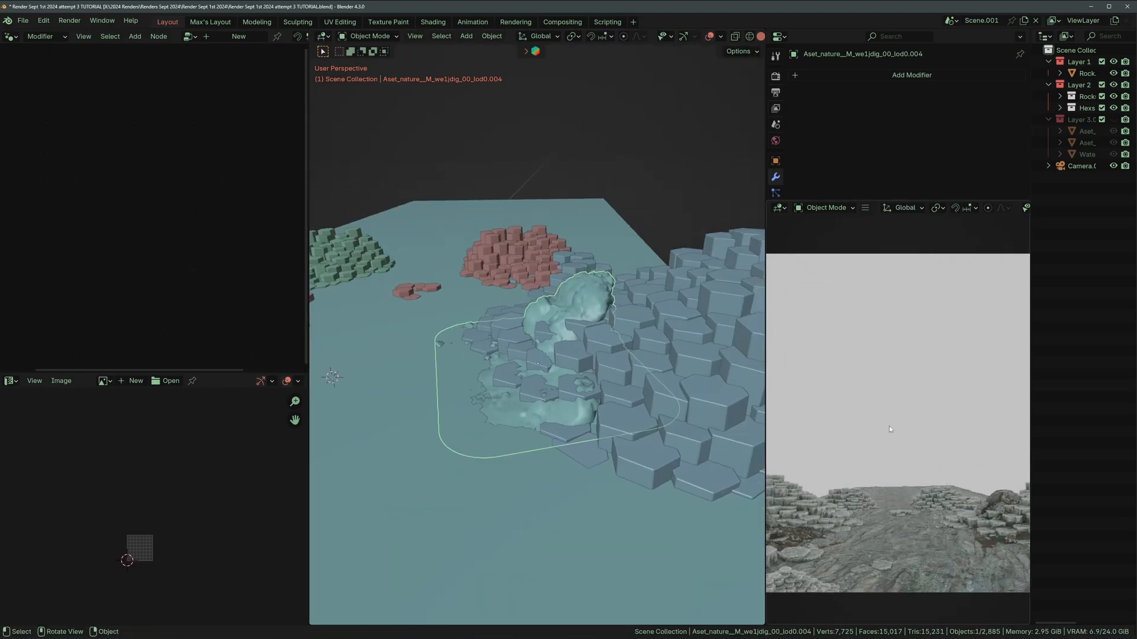
pyautogui.moveTo(889, 429)
pyautogui.mouseDown(button='middle')
pyautogui.moveTo(915, 495)
pyautogui.moveTo(916, 431)
pyautogui.moveTo(878, 441)
pyautogui.mouseUp(button='middle')
pyautogui.press('z')
pyautogui.click(987, 449)
# Switch the main viewport to rendered shading, widen it and shrink the secondary viewport.
pyautogui.press('z')
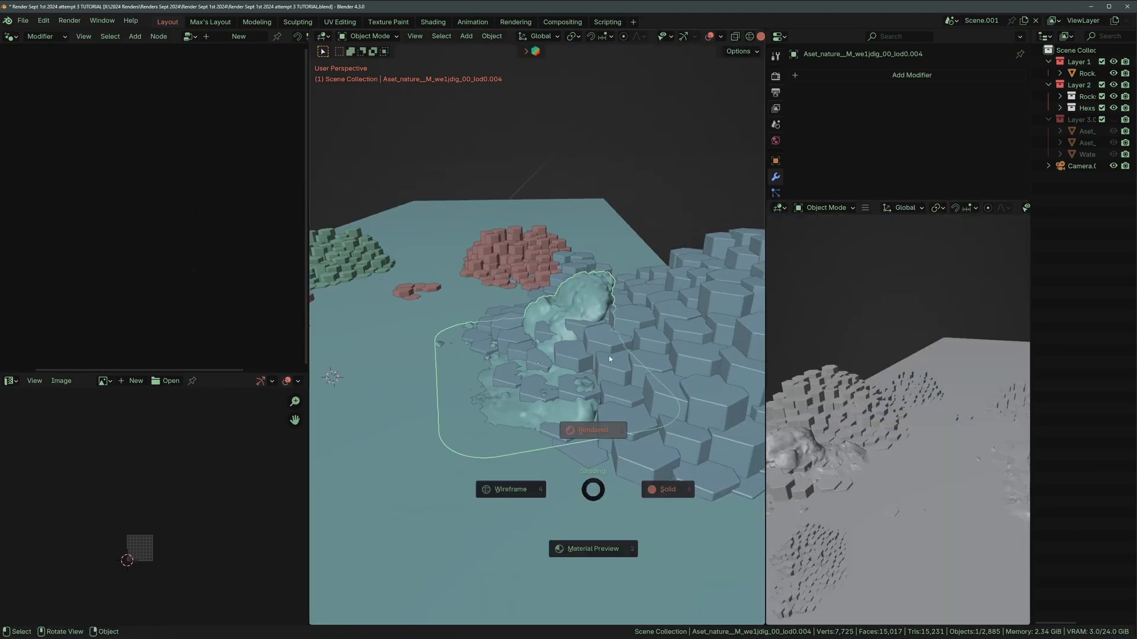
pyautogui.click(609, 356)
pyautogui.moveTo(307, 325); pyautogui.dragTo(262, 325)
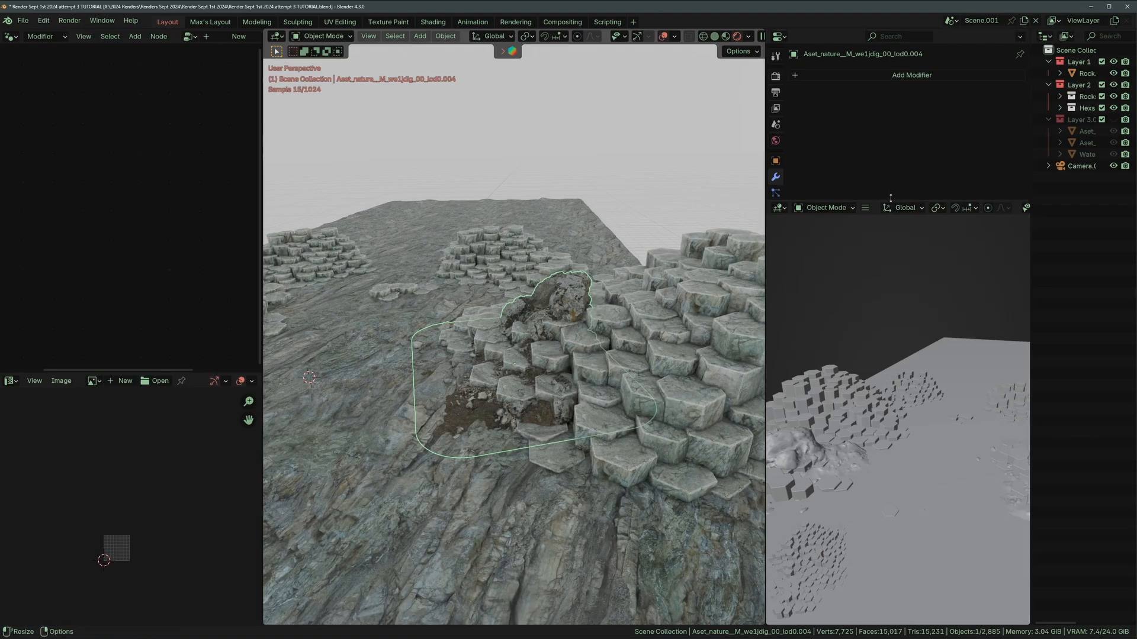
pyautogui.moveTo(891, 199); pyautogui.dragTo(890, 556)
# Select the scanned rock beside the large hexagonal cluster, move it clear of the columns and put it back.
pyautogui.keyDown('shift'); pyautogui.moveTo(356, 462); pyautogui.dragTo(492, 428, button='middle'); pyautogui.keyUp('shift')
pyautogui.scroll(-4, 492, 428)
pyautogui.moveTo(500, 346); pyautogui.dragTo(441, 349, button='middle')
pyautogui.scroll(-2, 441, 349)
pyautogui.click(441, 349)
pyautogui.scroll(2, 441, 351)
pyautogui.scroll(3, 439, 373)
pyautogui.scroll(-5, 439, 373)
pyautogui.press('g')
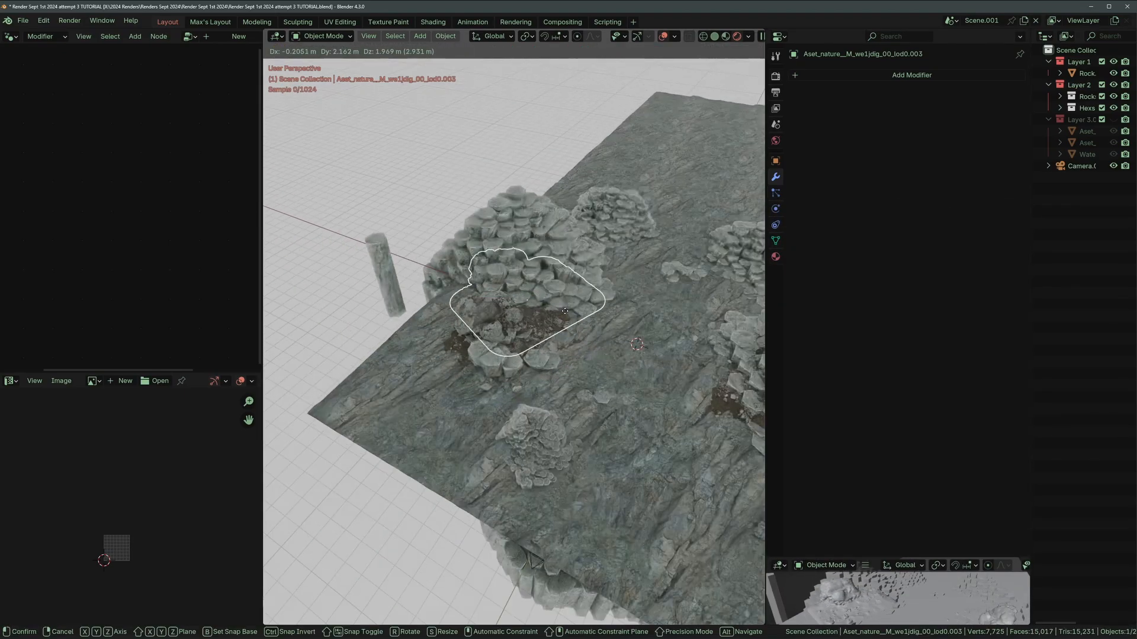
pyautogui.click(637, 286)
pyautogui.keyDown('shift'); pyautogui.moveTo(624, 331); pyautogui.dragTo(595, 362, button='middle'); pyautogui.keyUp('shift')
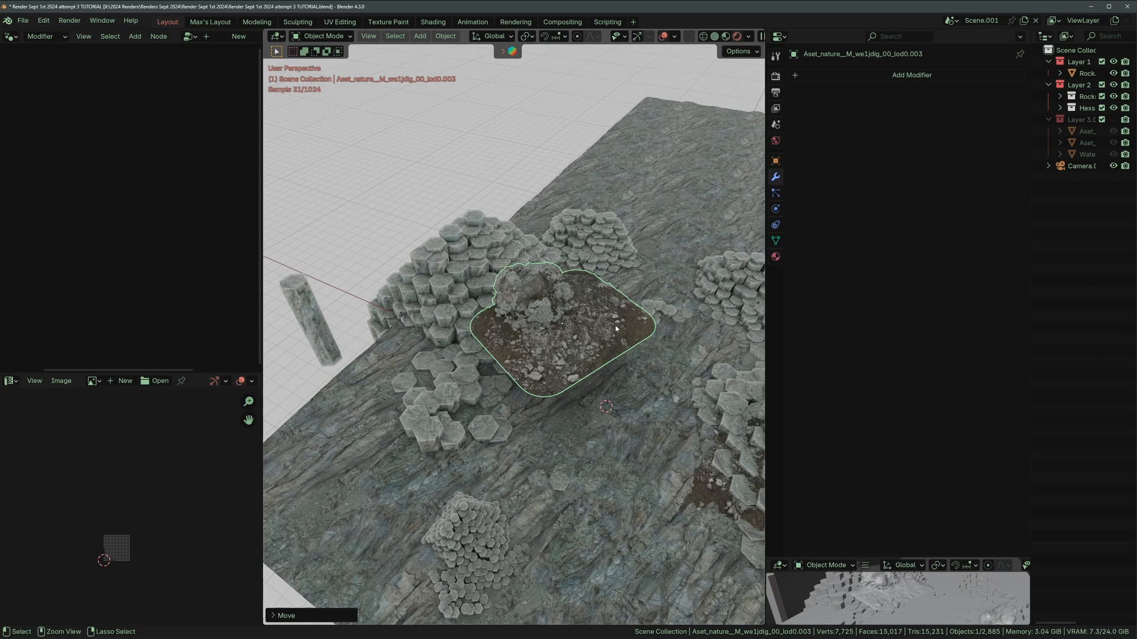
pyautogui.moveTo(616, 329); pyautogui.dragTo(515, 392)
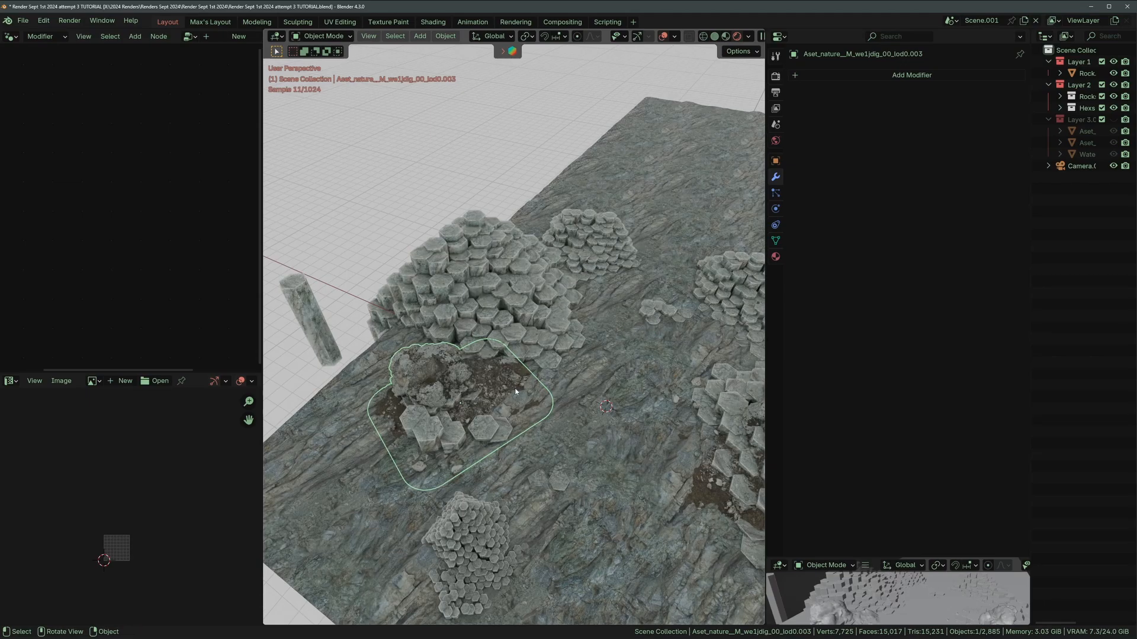
# Try lifting the large hexagonal cluster off the rock plane, put it back and clear the selection.
pyautogui.scroll(3, 558, 273)
pyautogui.click(550, 281)
pyautogui.press('g')
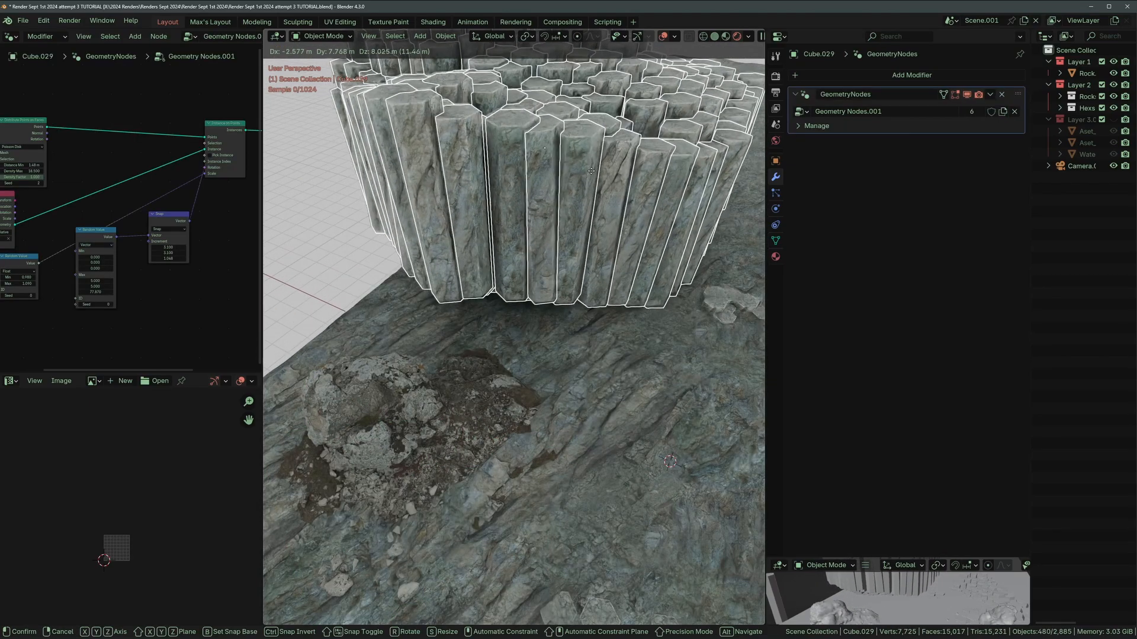
pyautogui.click(572, 372)
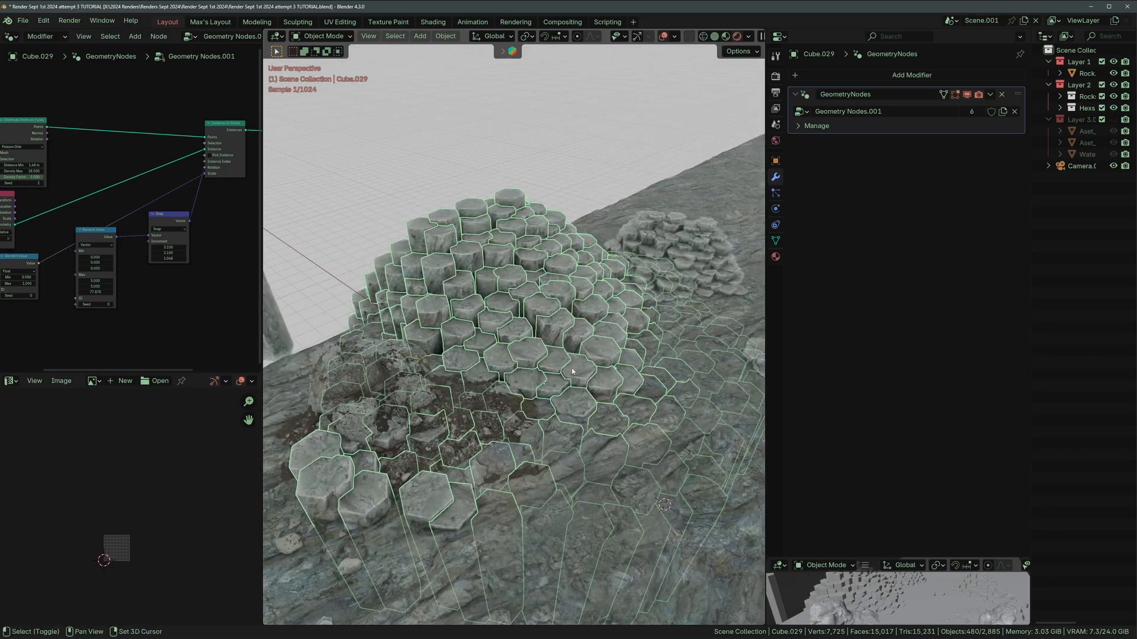
pyautogui.keyDown('shift'); pyautogui.moveTo(572, 372); pyautogui.dragTo(498, 421, button='middle'); pyautogui.keyUp('shift')
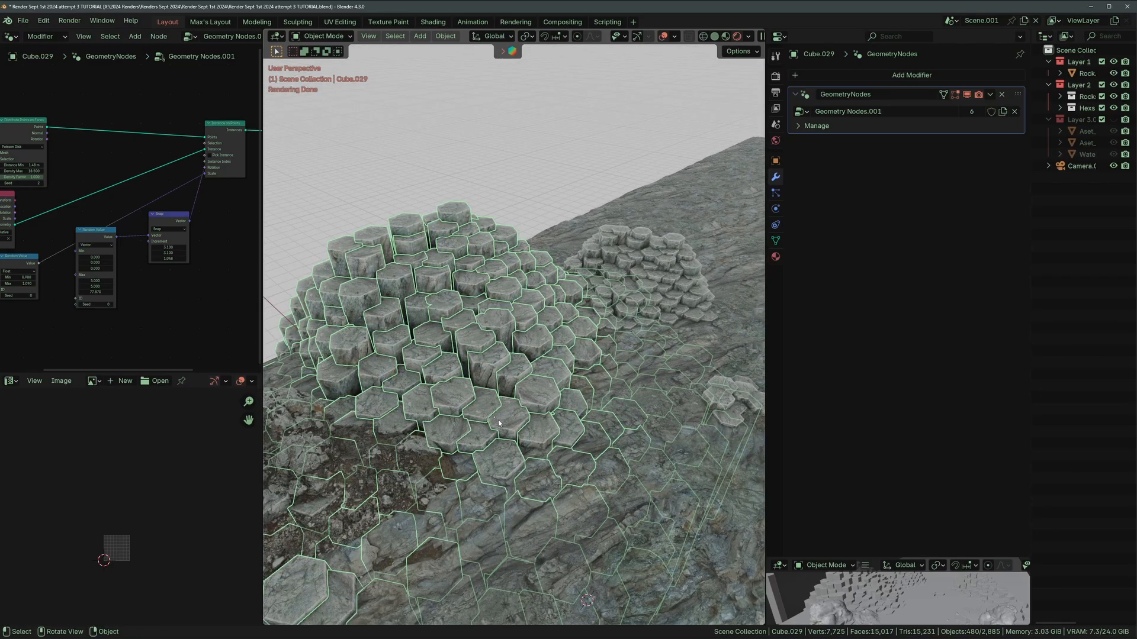
pyautogui.scroll(-2, 478, 326)
pyautogui.click(503, 235)
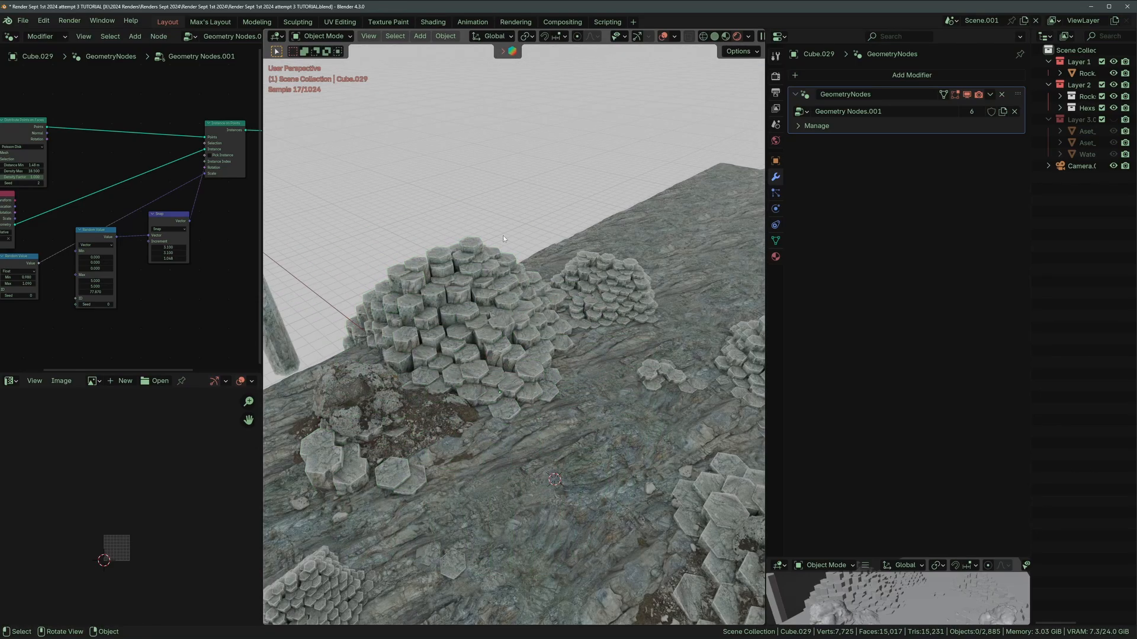
# Try moving the large hexagonal cluster again, restore it, and select the cluster across the channel.
pyautogui.moveTo(521, 361); pyautogui.dragTo(554, 341, button='middle')
pyautogui.scroll(1, 482, 359)
pyautogui.click(481, 359)
pyautogui.press('g')
pyautogui.rightClick(476, 341)
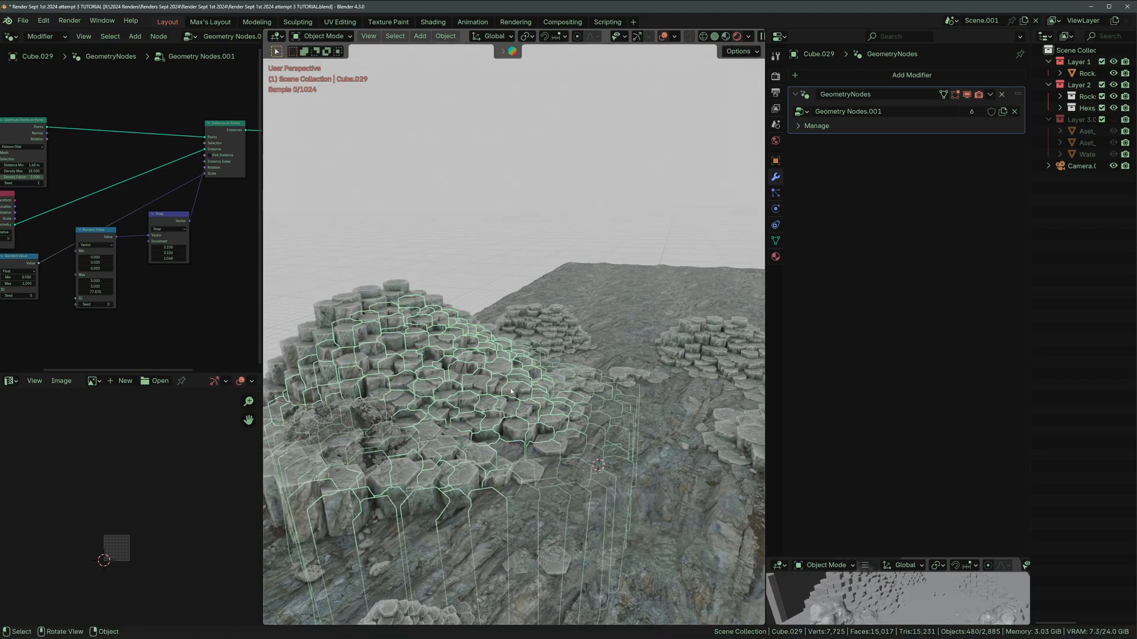
pyautogui.keyDown('shift'); pyautogui.moveTo(685, 380); pyautogui.dragTo(638, 315, button='middle'); pyautogui.keyUp('shift')
pyautogui.click(646, 314)
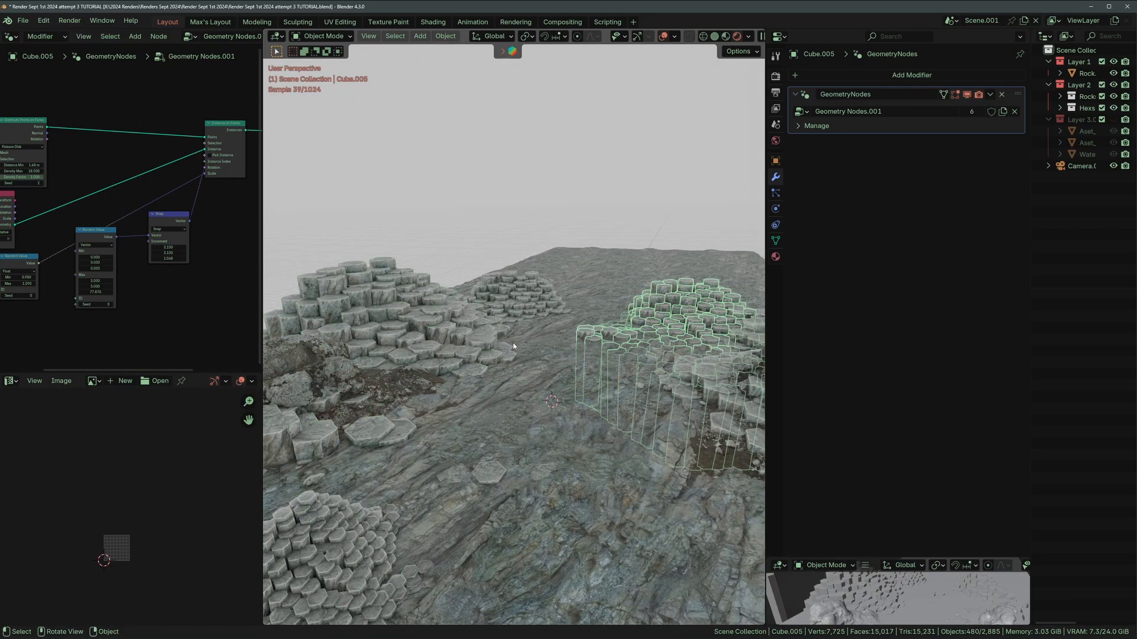
# Return to the camera view, clear the selection and unhide the Layer 3 collection.
pyautogui.press('KP_0')
pyautogui.click(560, 381)
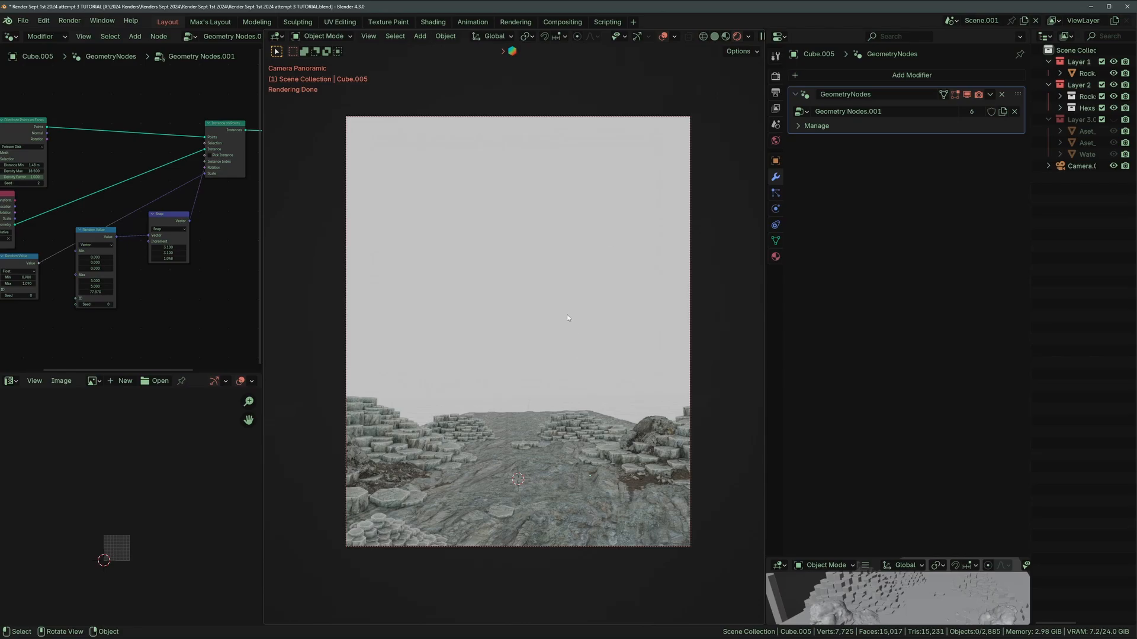
pyautogui.click(1110, 122)
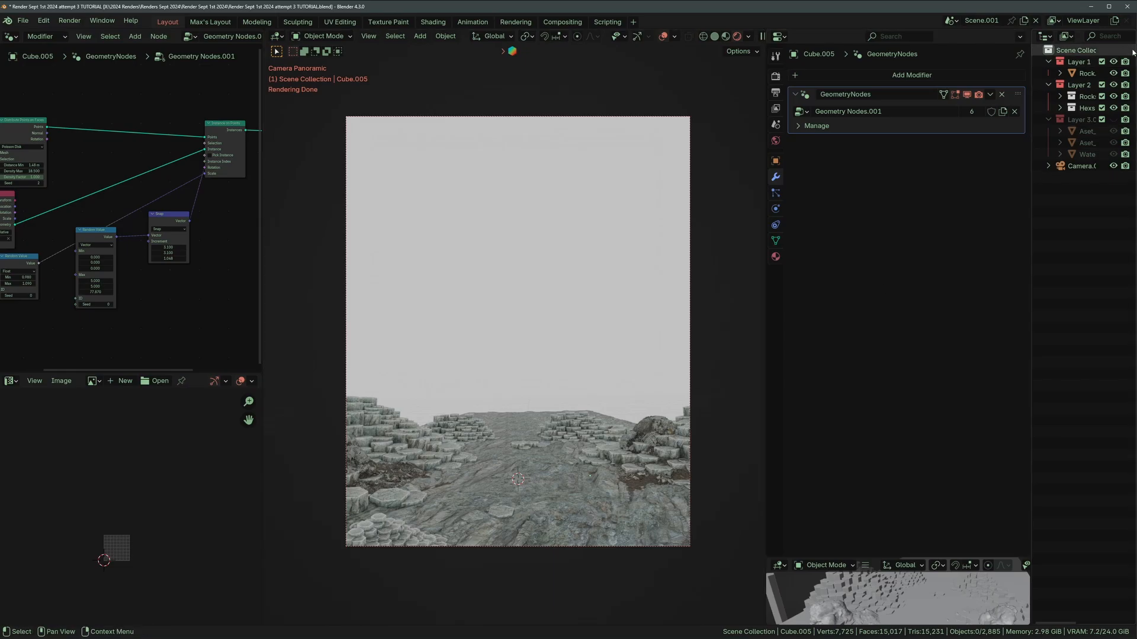
pyautogui.click(1113, 120)
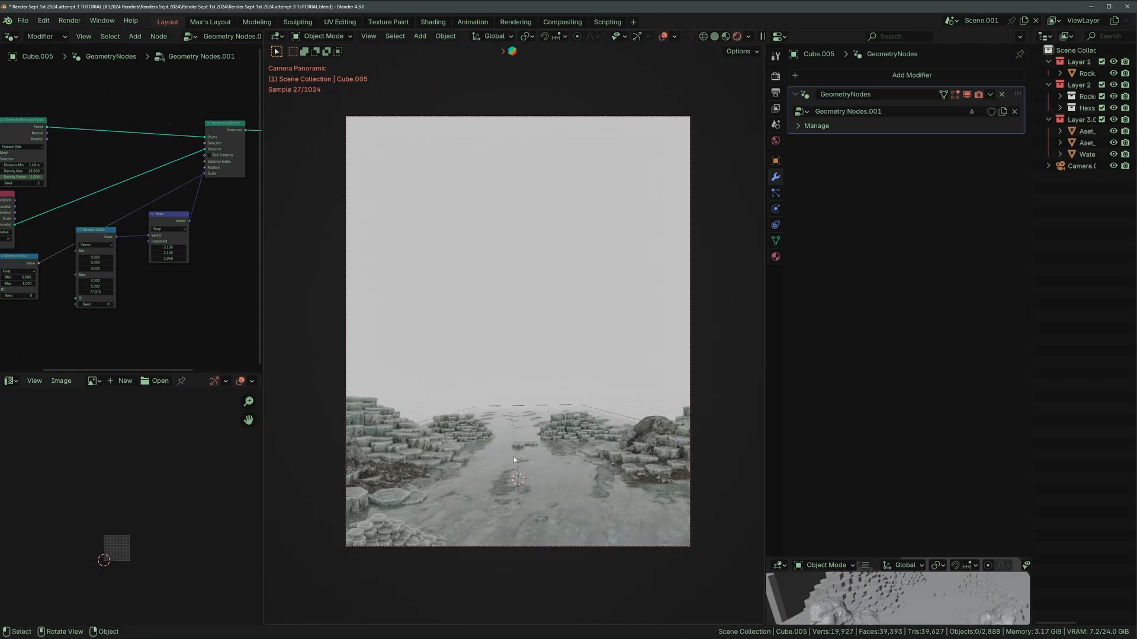
# Select the rock plane and inspect the flooded ground from outside the camera.
pyautogui.click(535, 464)
pyautogui.moveTo(535, 463); pyautogui.dragTo(502, 475, button='middle')
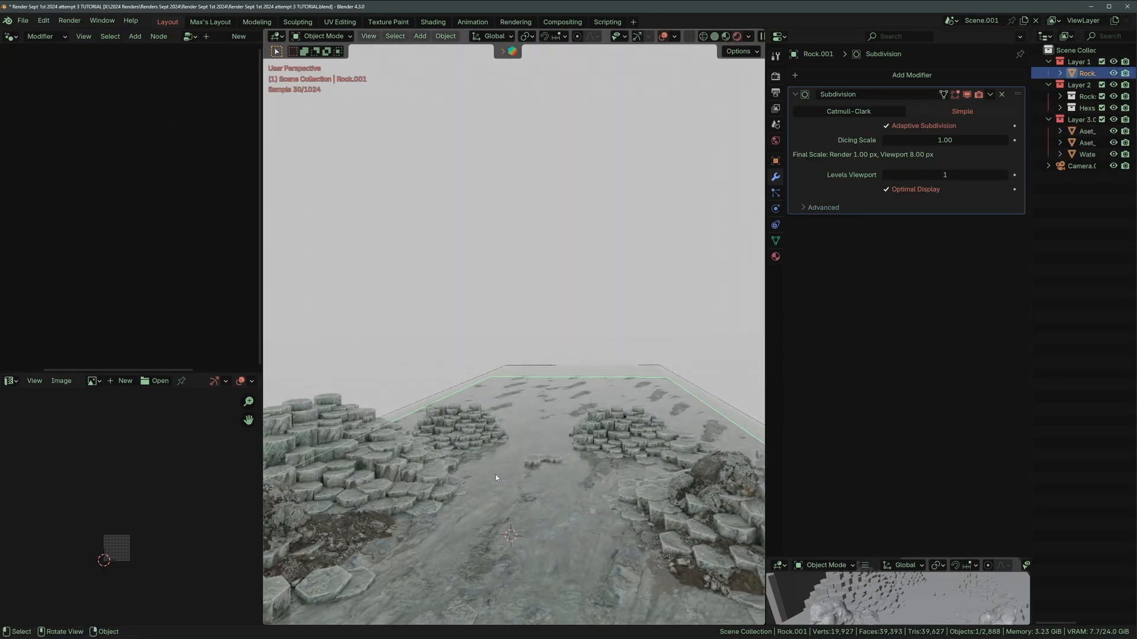
pyautogui.scroll(-5, 496, 477)
pyautogui.keyDown('shift'); pyautogui.moveTo(478, 473); pyautogui.dragTo(499, 439, button='middle'); pyautogui.keyUp('shift')
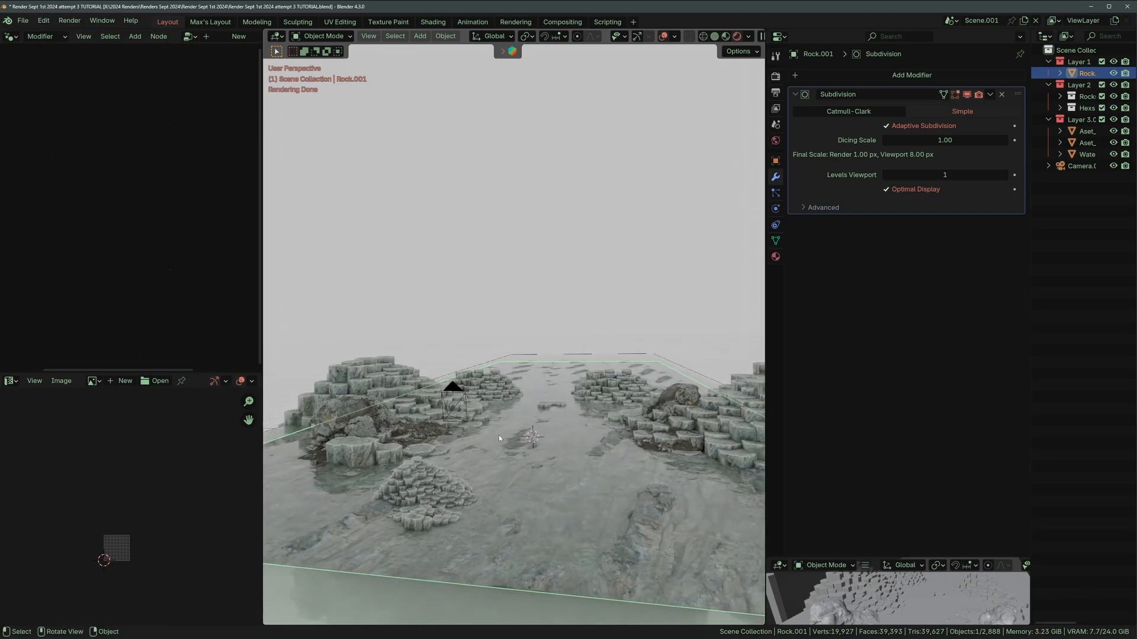
# Hide the Layer 2 and Layer 3 collections to isolate the rock plane, and clear the selection.
pyautogui.click(1114, 85)
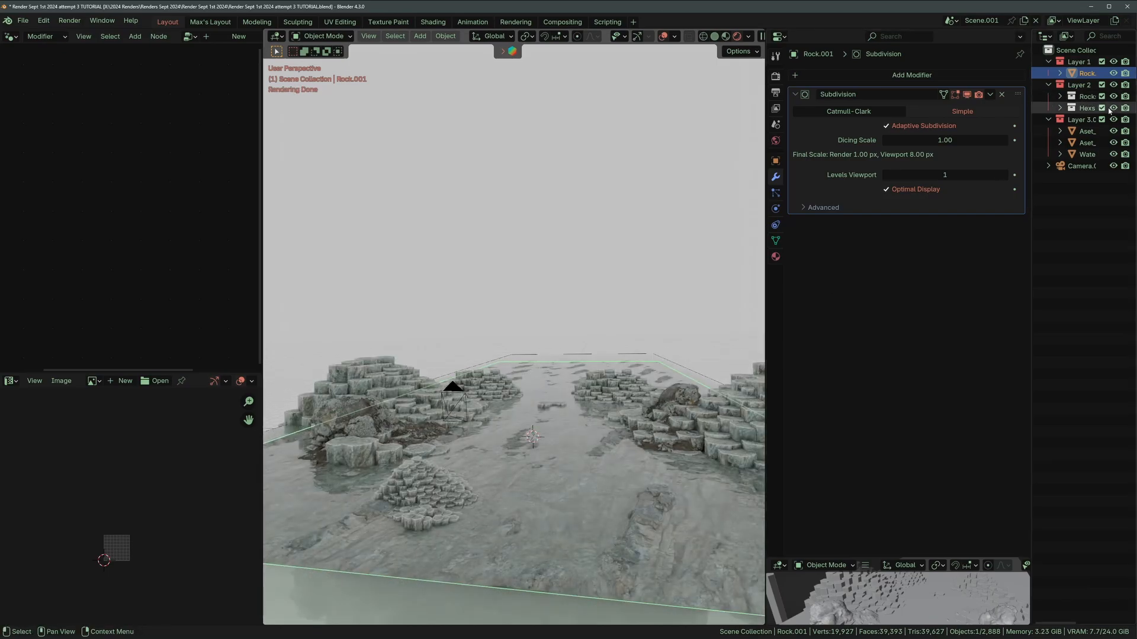
pyautogui.click(1113, 119)
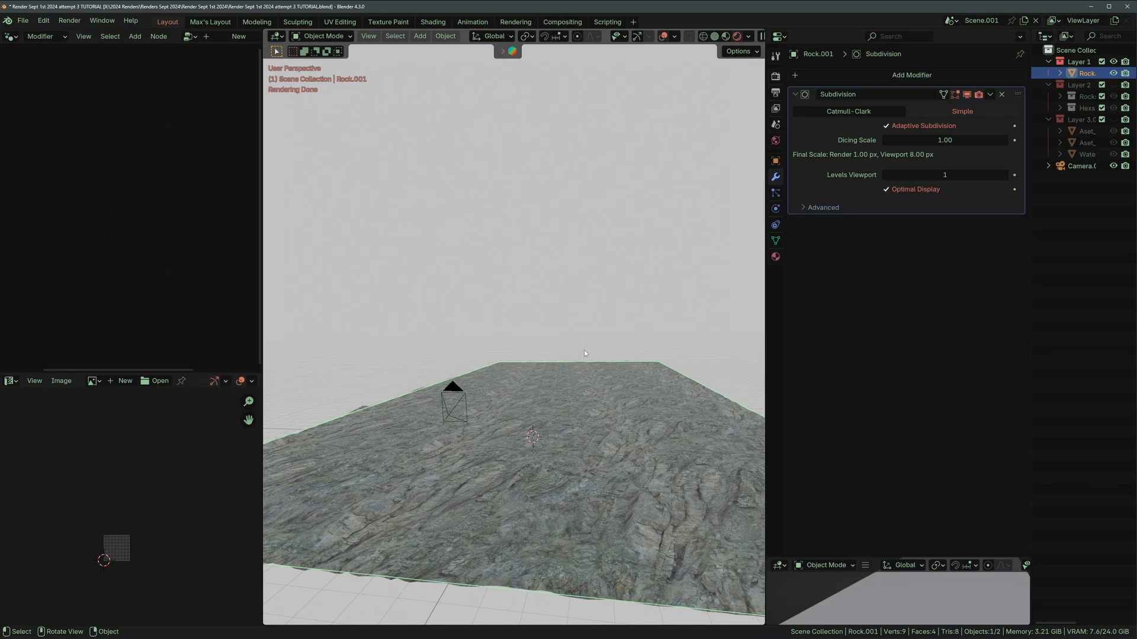
pyautogui.click(590, 302)
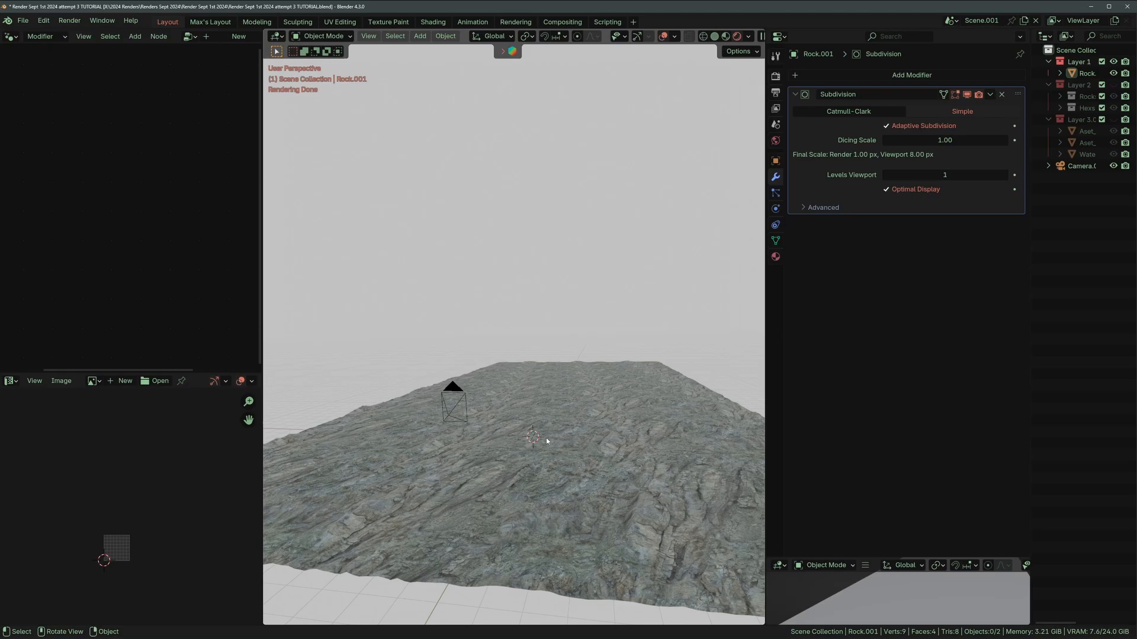
pyautogui.scroll(-3, 541, 441)
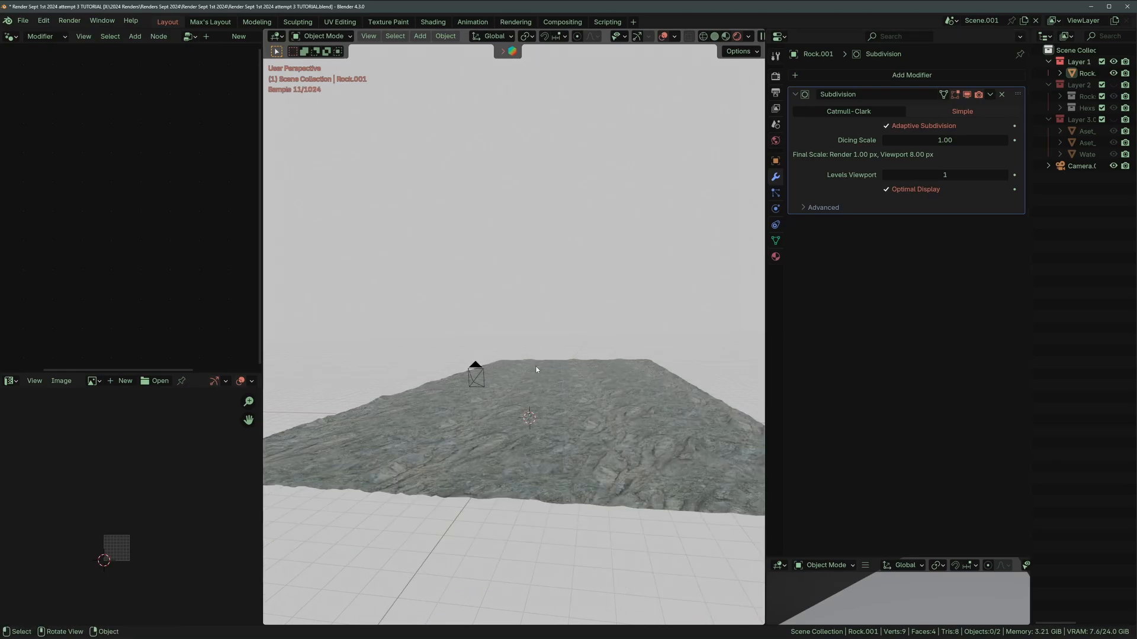
pyautogui.scroll(3, 532, 443)
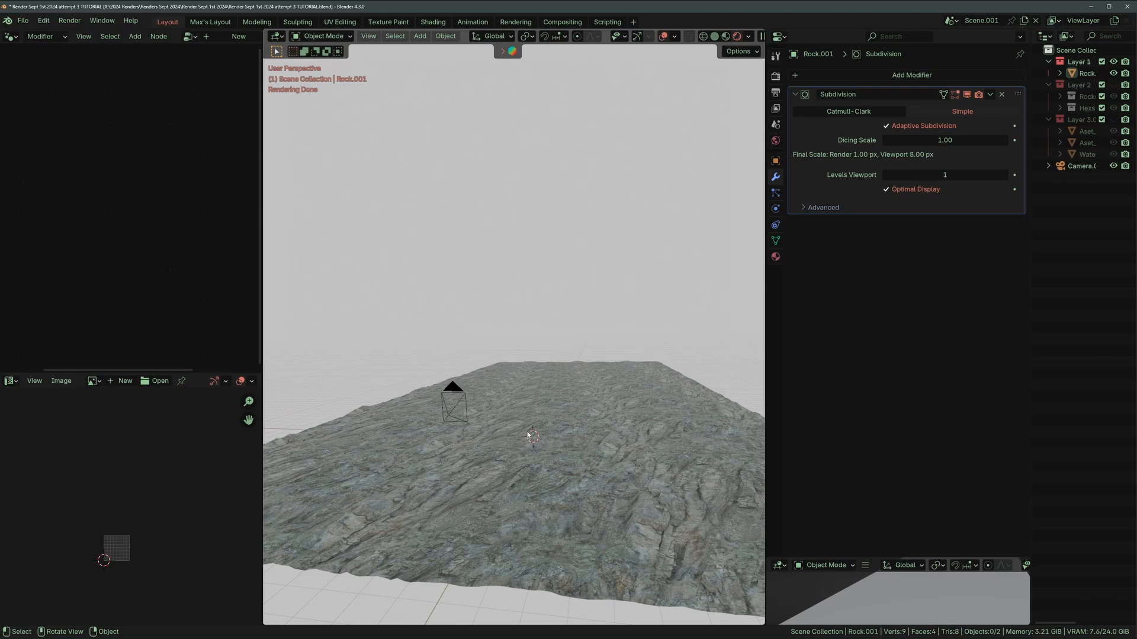
# Unhide the Layer 2 collection and try moving the large cluster and the small foreground cluster, restoring both.
pyautogui.click(1113, 85)
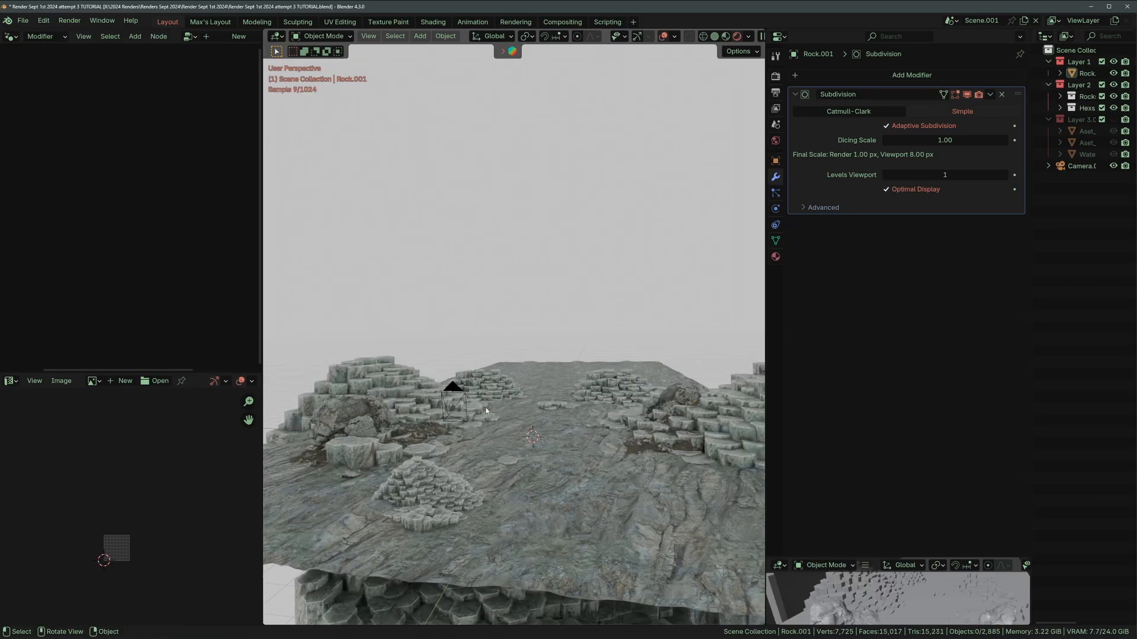
pyautogui.click(460, 428)
pyautogui.press('g')
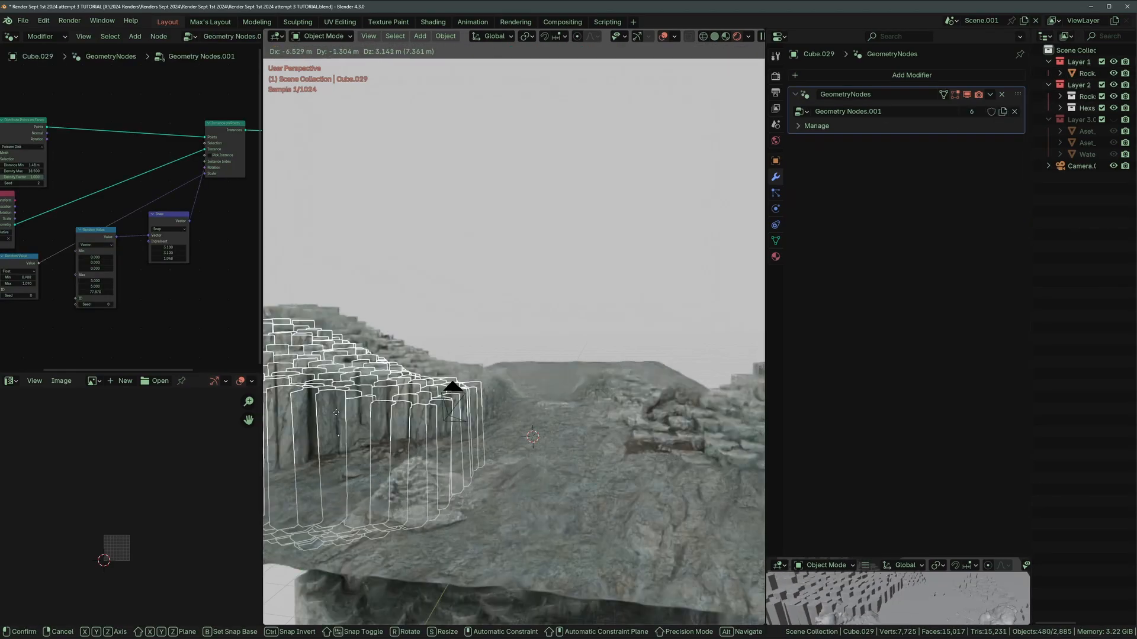
pyautogui.rightClick(373, 432)
pyautogui.click(448, 502)
pyautogui.press('g')
pyautogui.rightClick(412, 482)
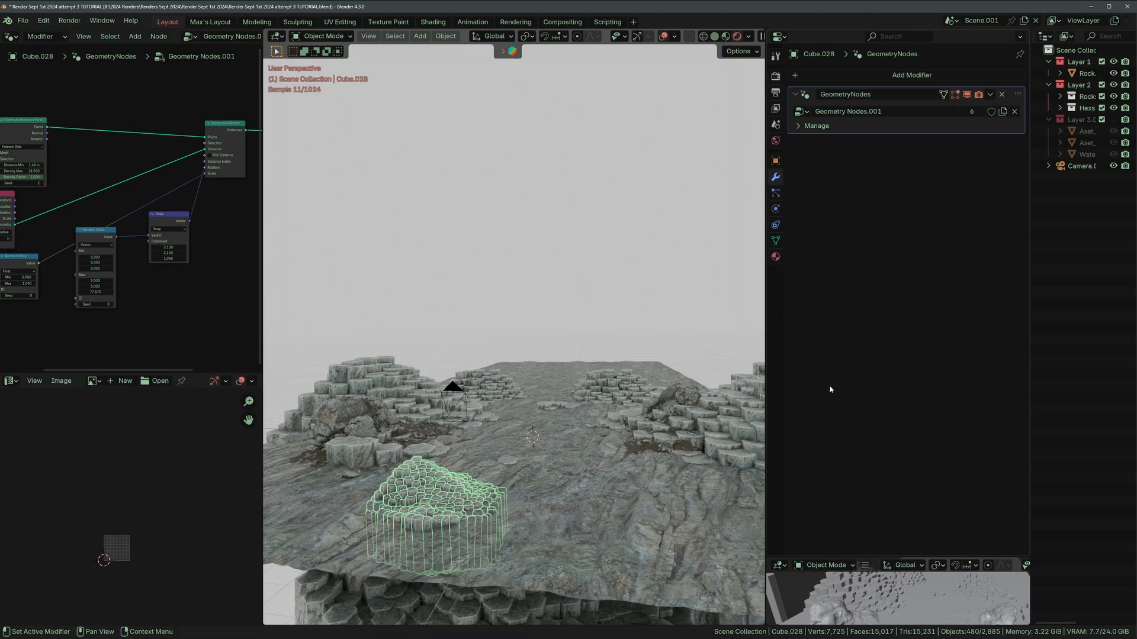
# Unhide the Layer 3 collection, select its two scanned historical assets and clear the selection.
pyautogui.click(1114, 120)
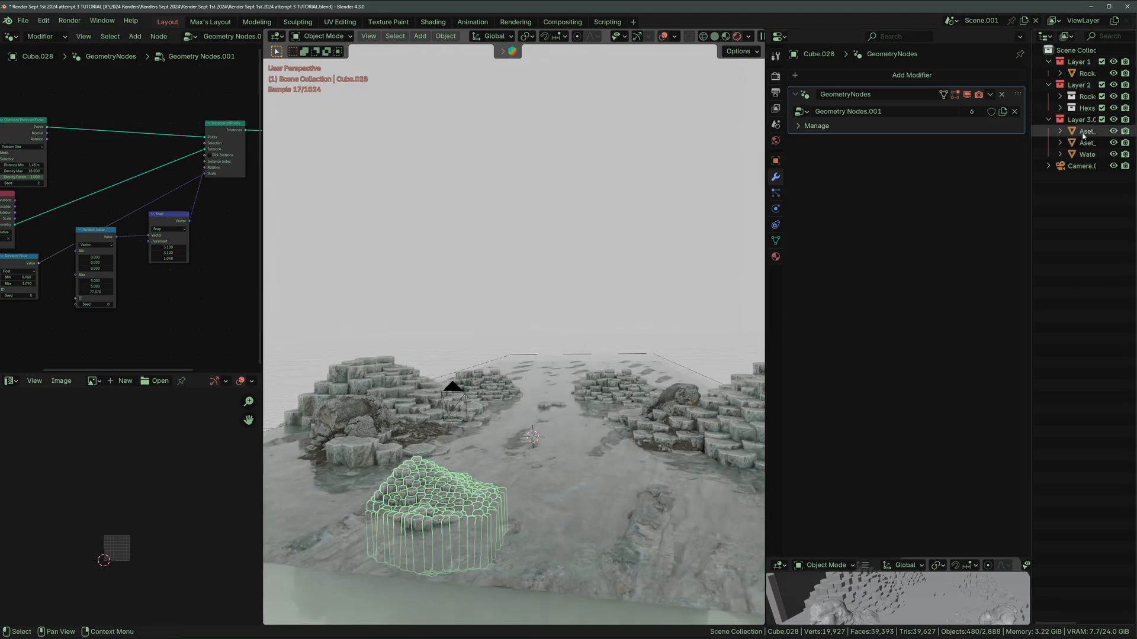
pyautogui.click(1083, 131)
pyautogui.keyDown('ctrl'); pyautogui.click(1084, 143); pyautogui.keyUp('ctrl')
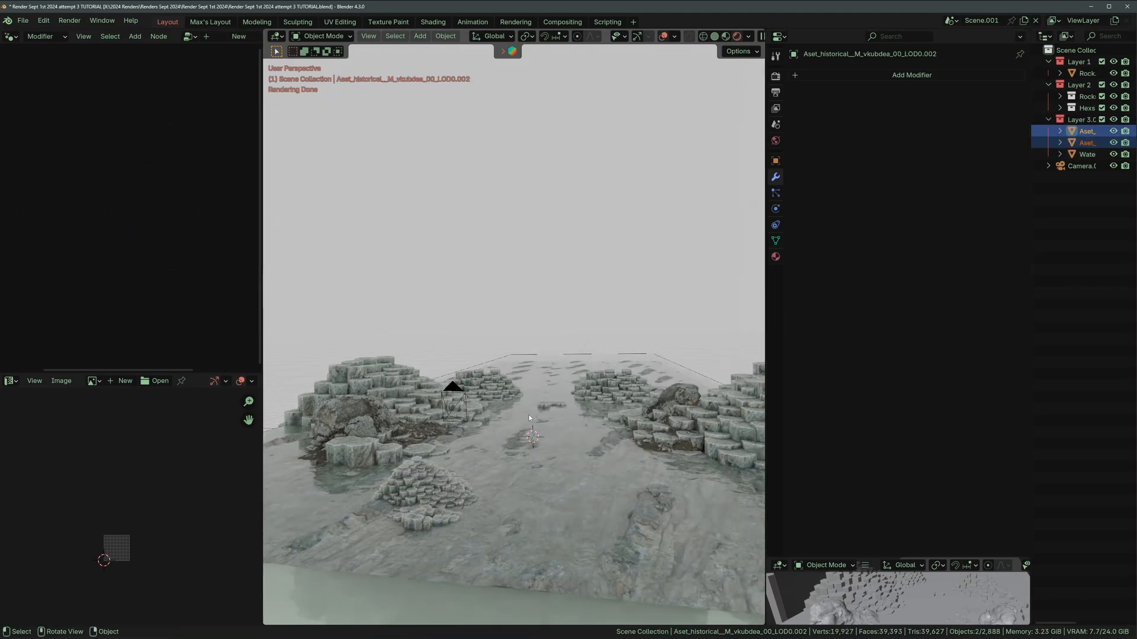
pyautogui.moveTo(528, 415); pyautogui.dragTo(487, 264, button='middle')
pyautogui.hotkey('alt', 'a')
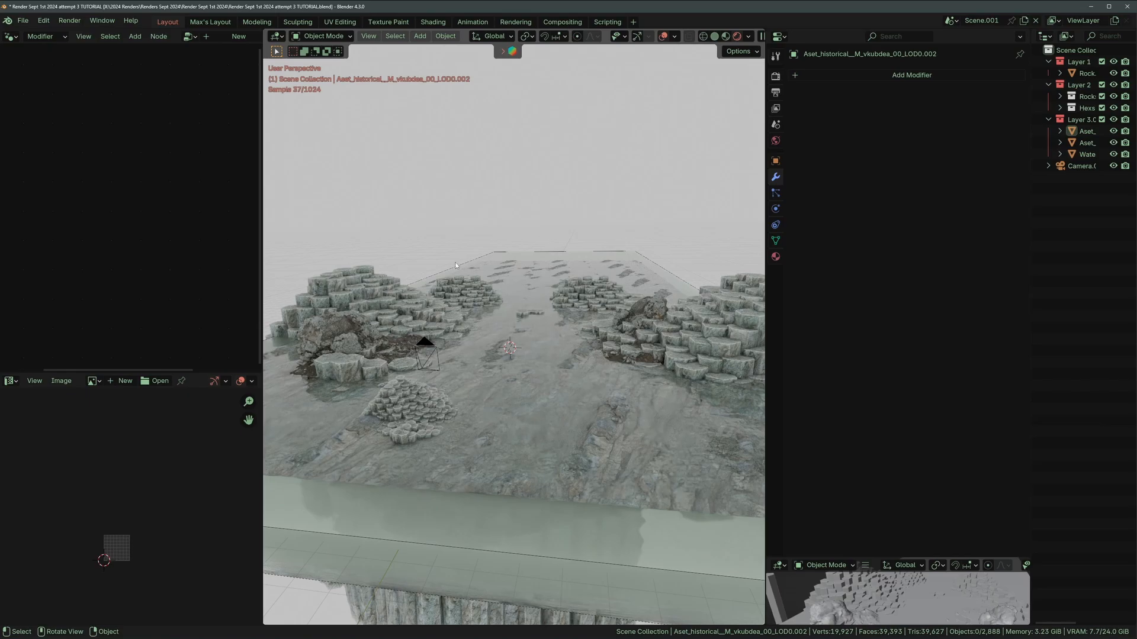
# Select the Water object and try moving it down twice, cancelling each move.
pyautogui.click(455, 262)
pyautogui.press('g')
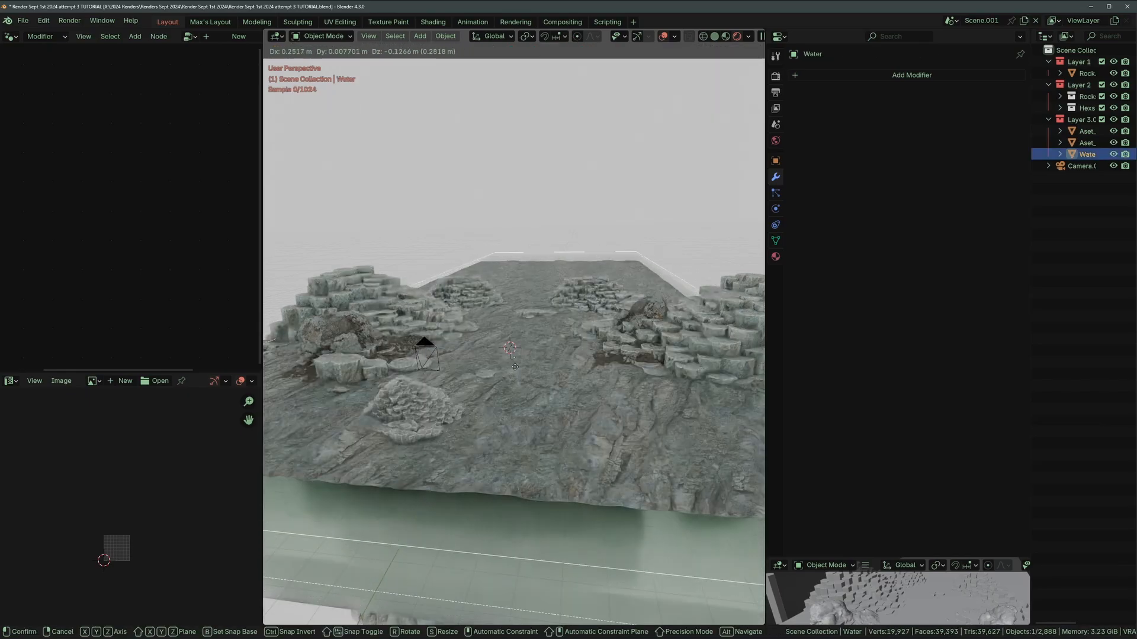
pyautogui.rightClick(515, 367)
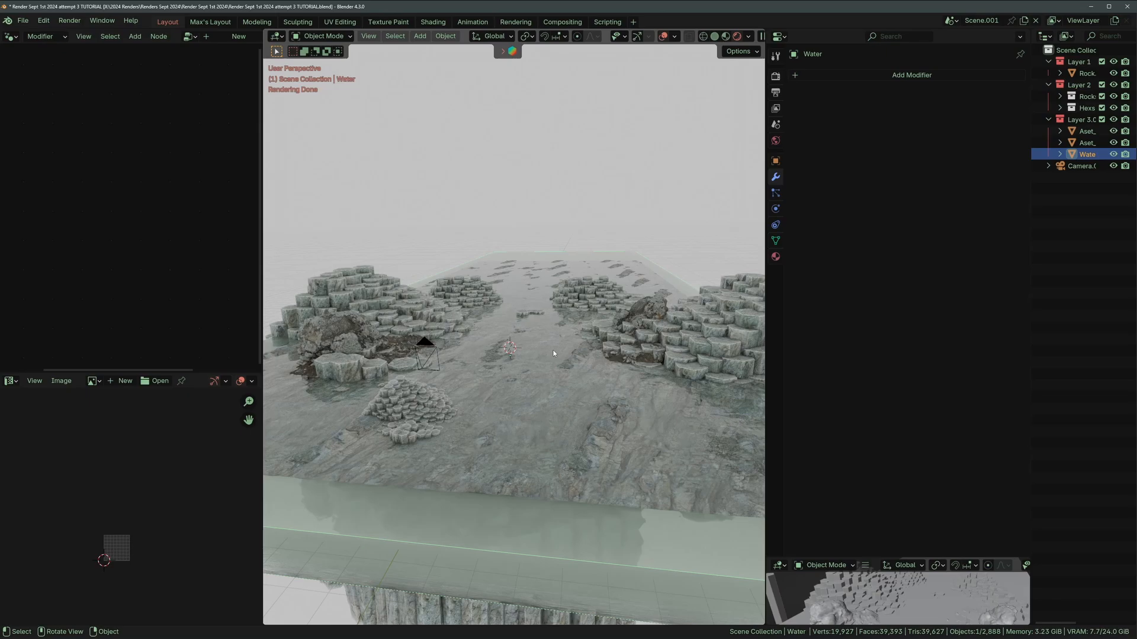
pyautogui.scroll(-3, 553, 352)
pyautogui.press('g')
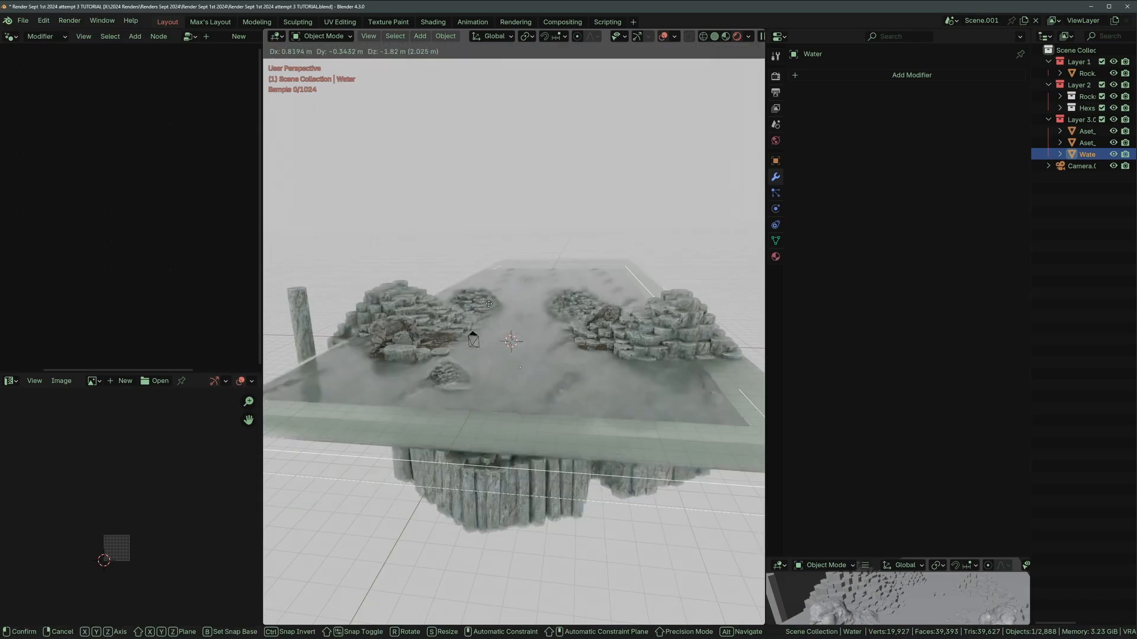
pyautogui.rightClick(492, 290)
# Select and frame the second scanned historical asset in Layer 3, and return to the camera view.
pyautogui.scroll(2, 397, 379)
pyautogui.keyDown('shift'); pyautogui.moveTo(397, 379); pyautogui.dragTo(446, 388, button='middle'); pyautogui.keyUp('shift')
pyautogui.scroll(2, 447, 389)
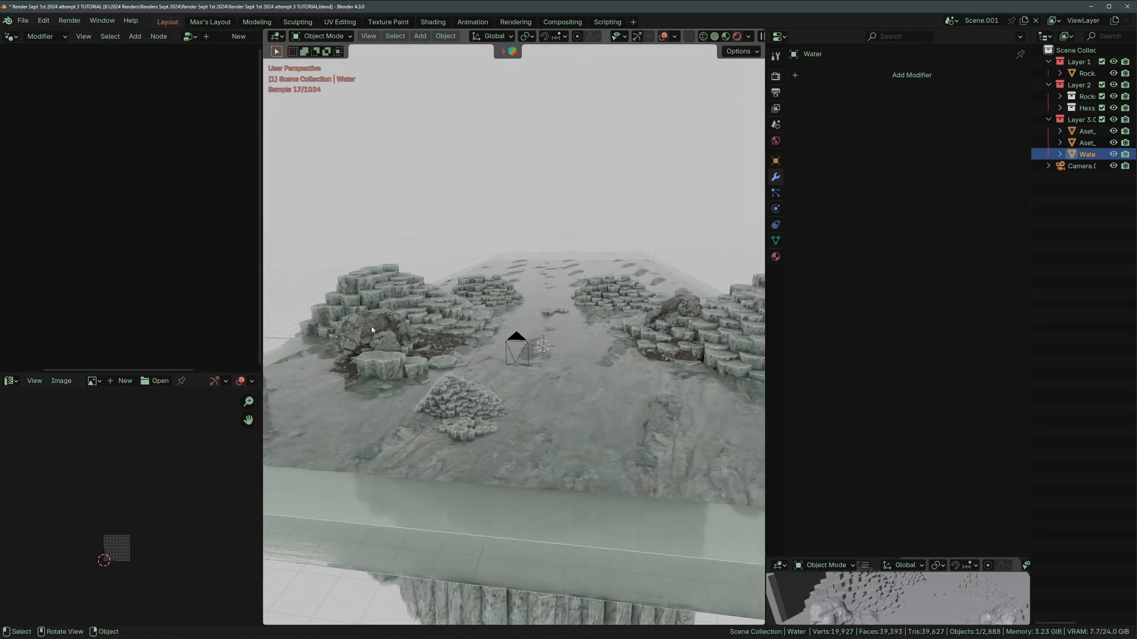
pyautogui.moveTo(628, 390); pyautogui.dragTo(515, 388, button='middle')
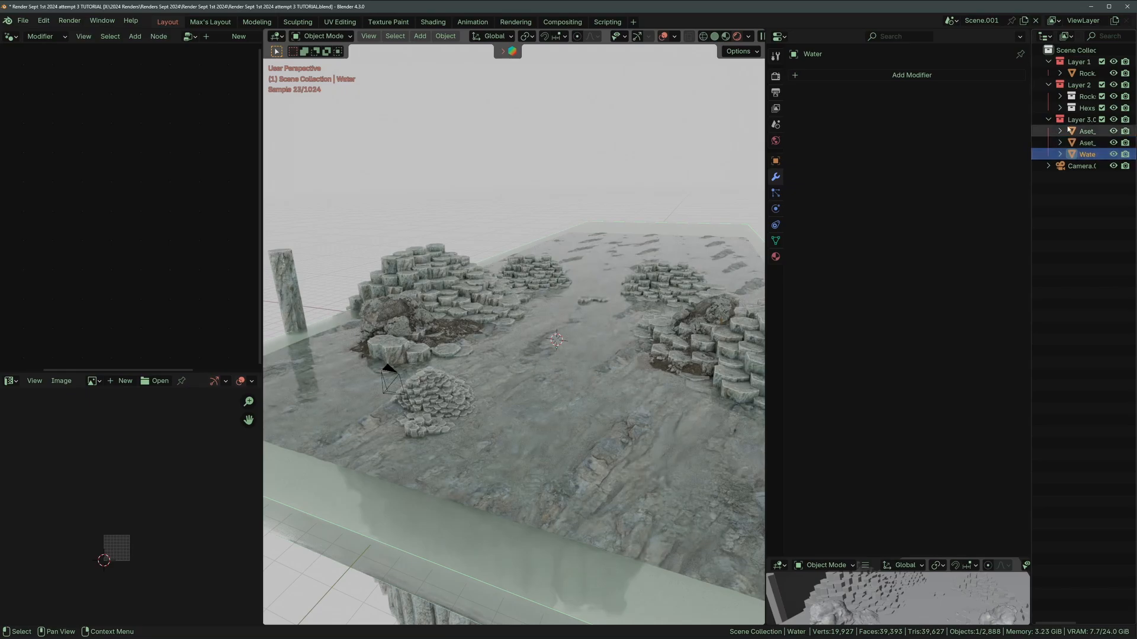
pyautogui.click(1084, 143)
pyautogui.press('KP_Decimal')
pyautogui.scroll(-6, 577, 324)
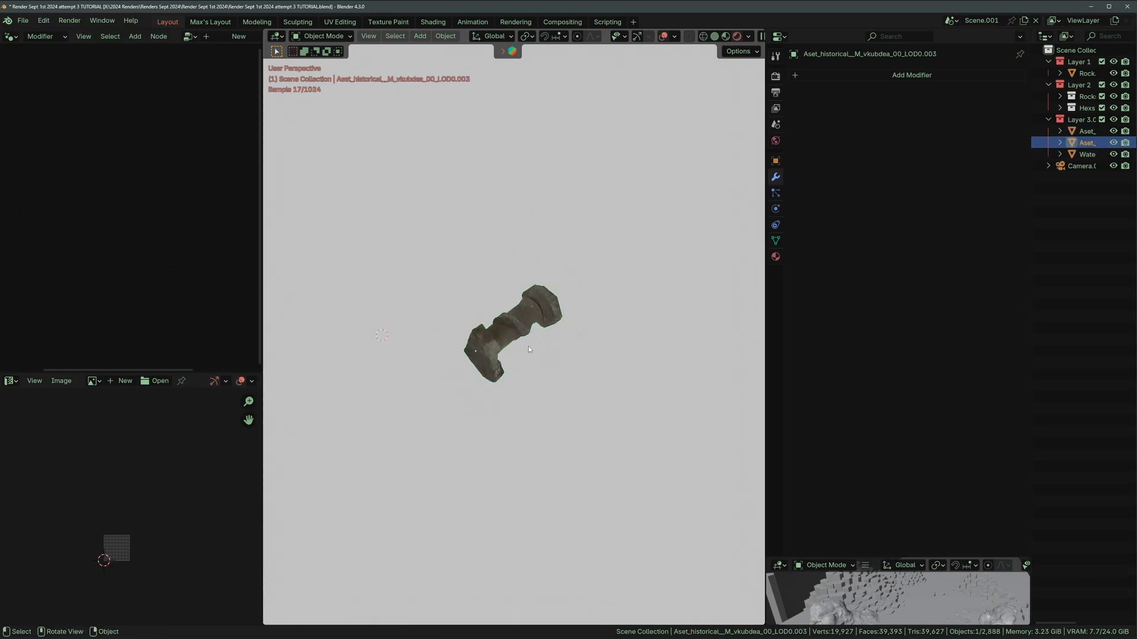
pyautogui.scroll(6, 503, 379)
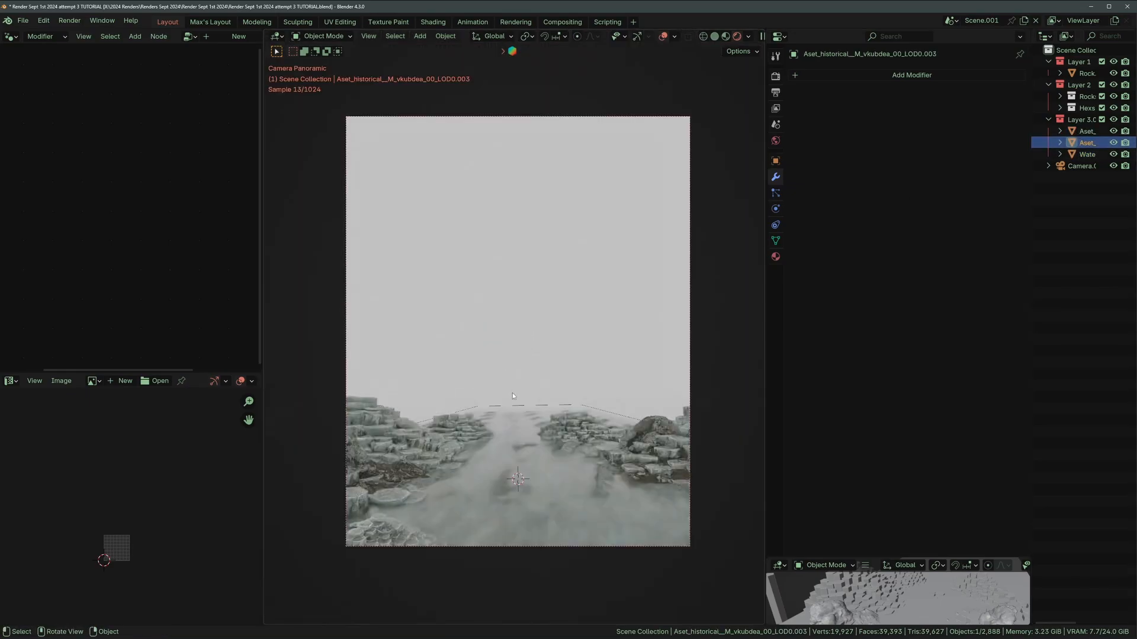
# Frame the rock plane outside the camera and select the large hexagonal cluster around the scanned rock.
pyautogui.click(535, 435)
pyautogui.press('KP_Decimal')
pyautogui.keyDown('shift'); pyautogui.moveTo(549, 503); pyautogui.dragTo(567, 361, button='middle'); pyautogui.keyUp('shift')
pyautogui.scroll(3, 567, 361)
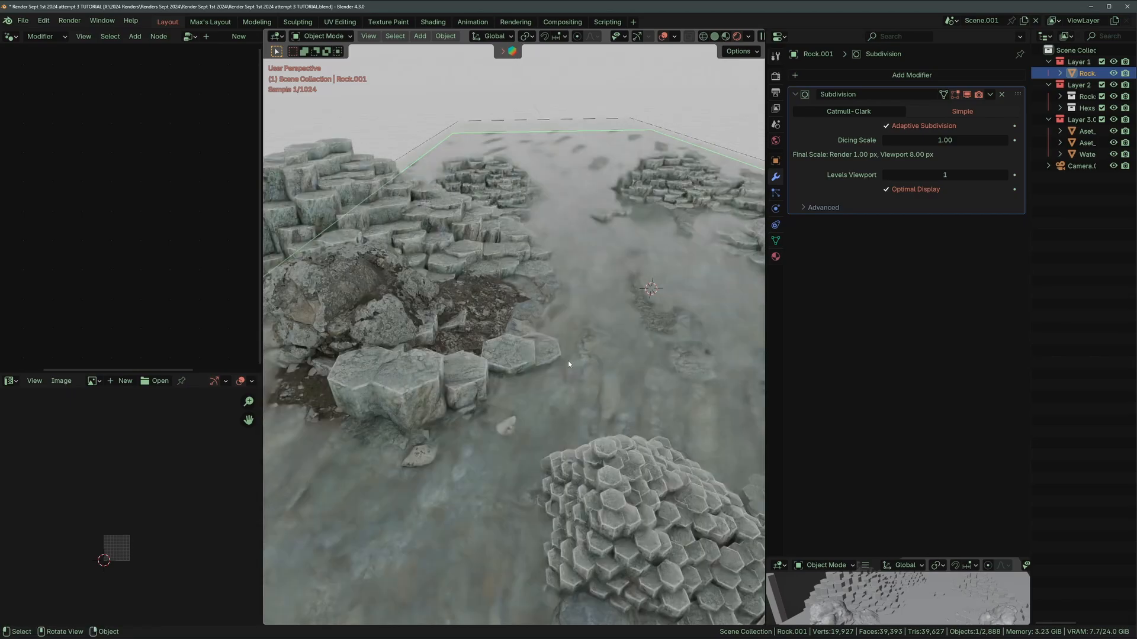
pyautogui.click(501, 325)
pyautogui.scroll(-3, 500, 324)
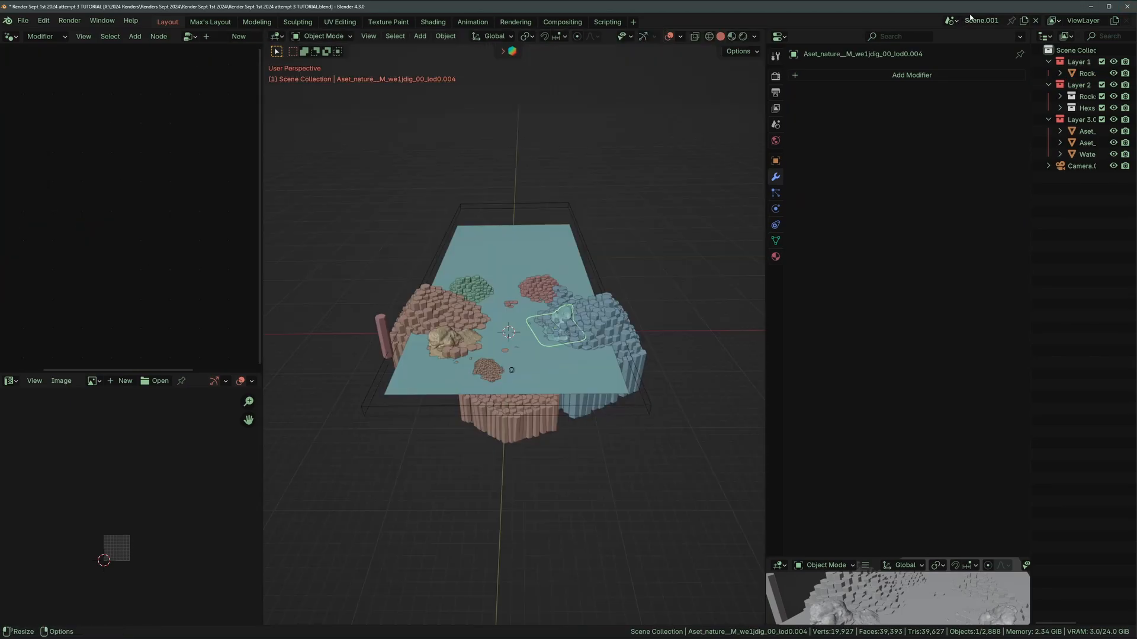
# Switch to the scene named Scene and show it in rendered shading through the camera.
pyautogui.click(951, 20)
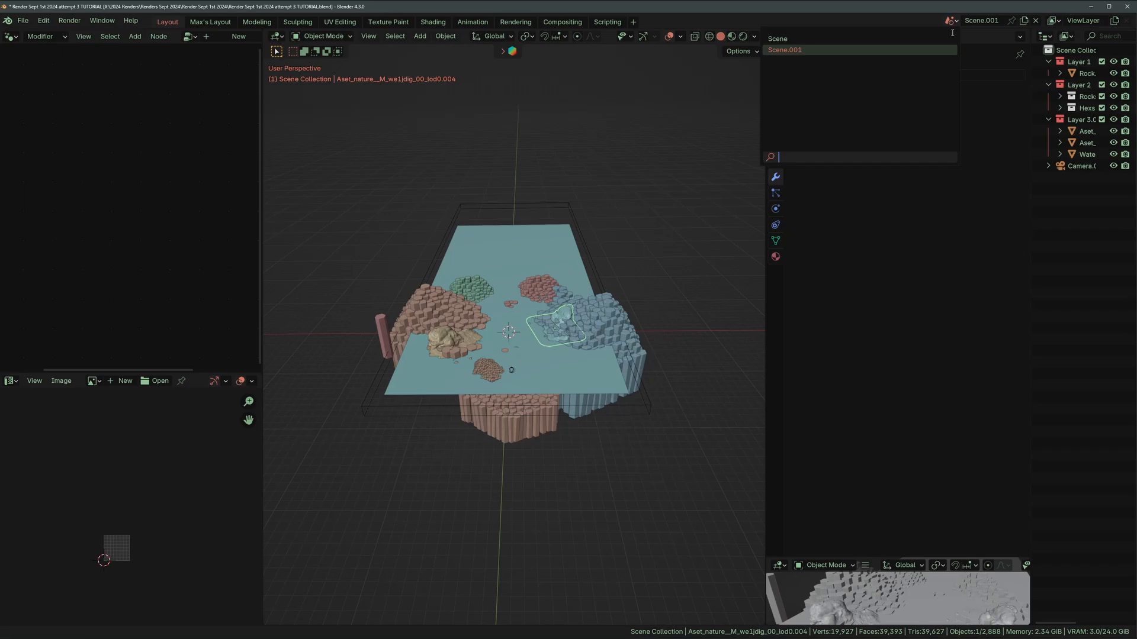
pyautogui.click(870, 38)
pyautogui.press('z')
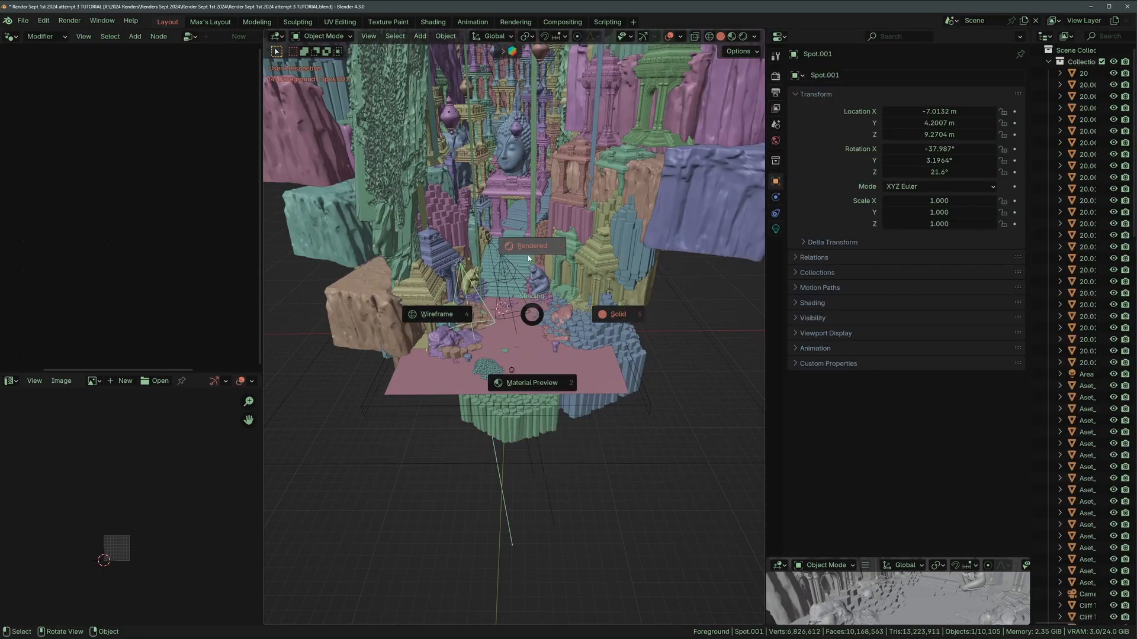
pyautogui.click(520, 294)
pyautogui.press('KP_0')
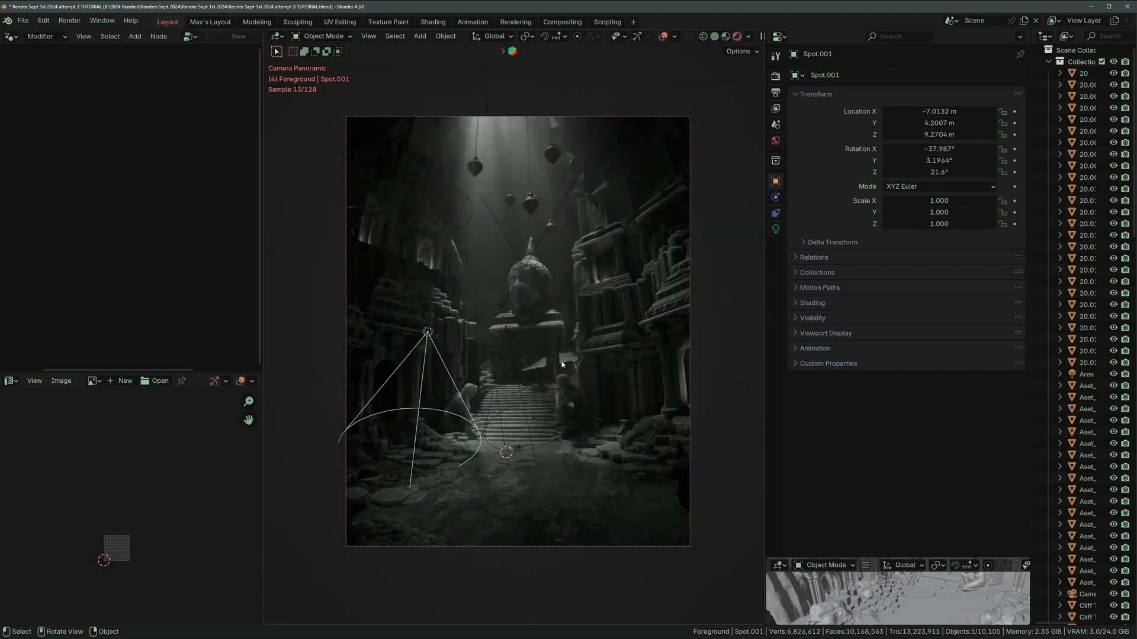
# Select the scanned rock at the water's edge and look closer at the flooded foreground.
pyautogui.click(573, 426)
pyautogui.click(599, 462)
pyautogui.scroll(1, 598, 518)
pyautogui.keyDown('shift'); pyautogui.moveTo(539, 530); pyautogui.dragTo(548, 482, button='middle'); pyautogui.keyUp('shift')
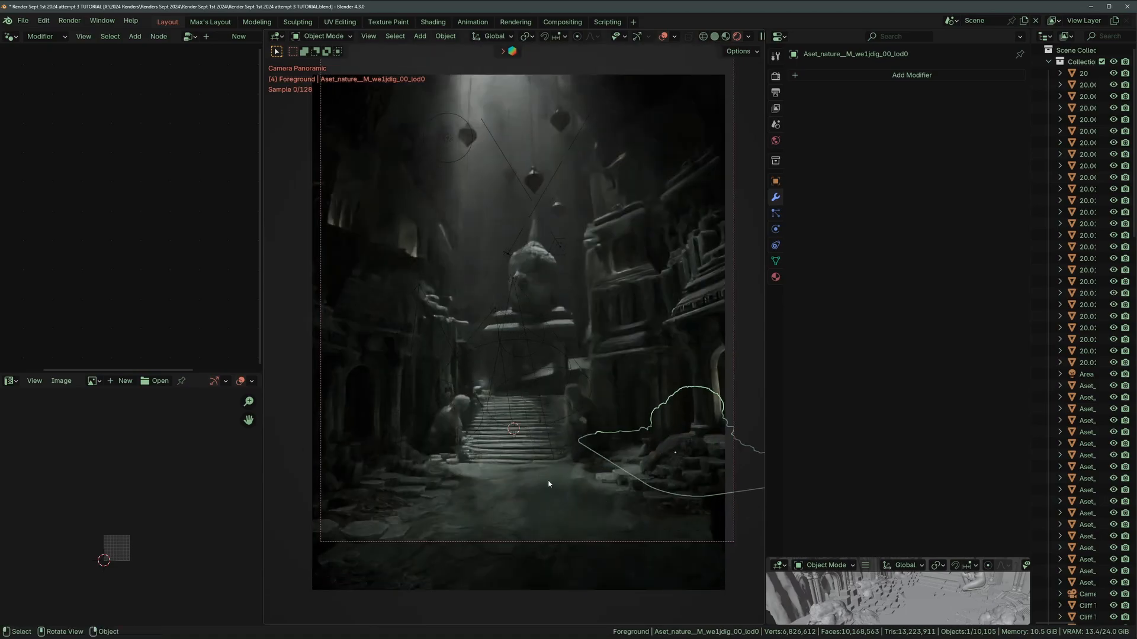
# Select the rock plane beneath the water and view the flooded foreground at the foot of the temple stairs.
pyautogui.scroll(-1, 549, 485)
pyautogui.click(524, 451)
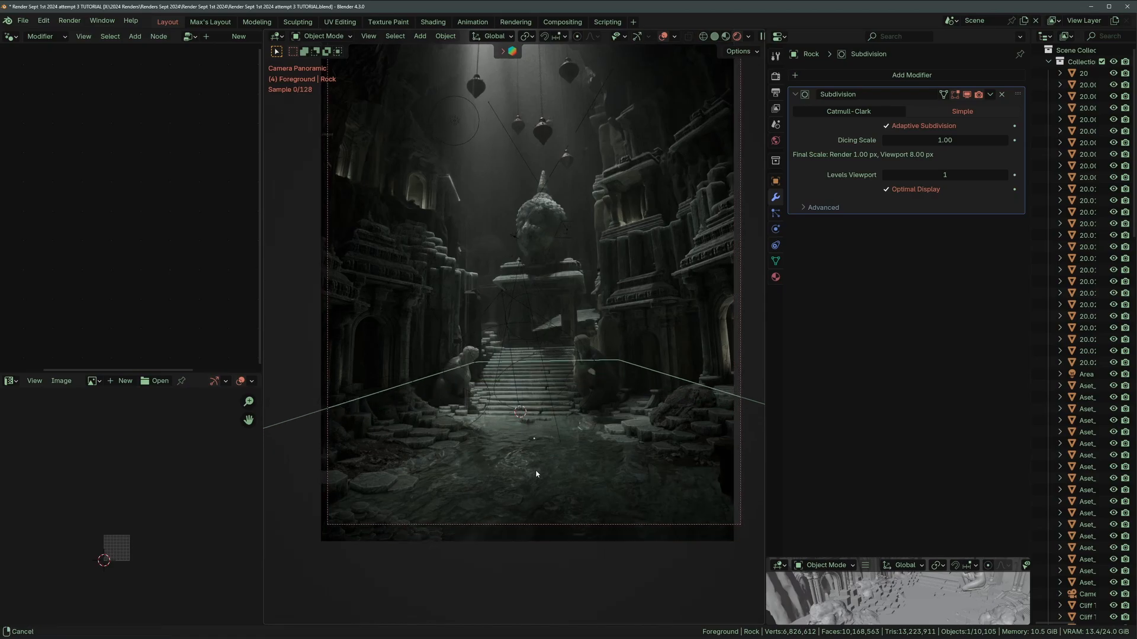
pyautogui.scroll(2, 515, 479)
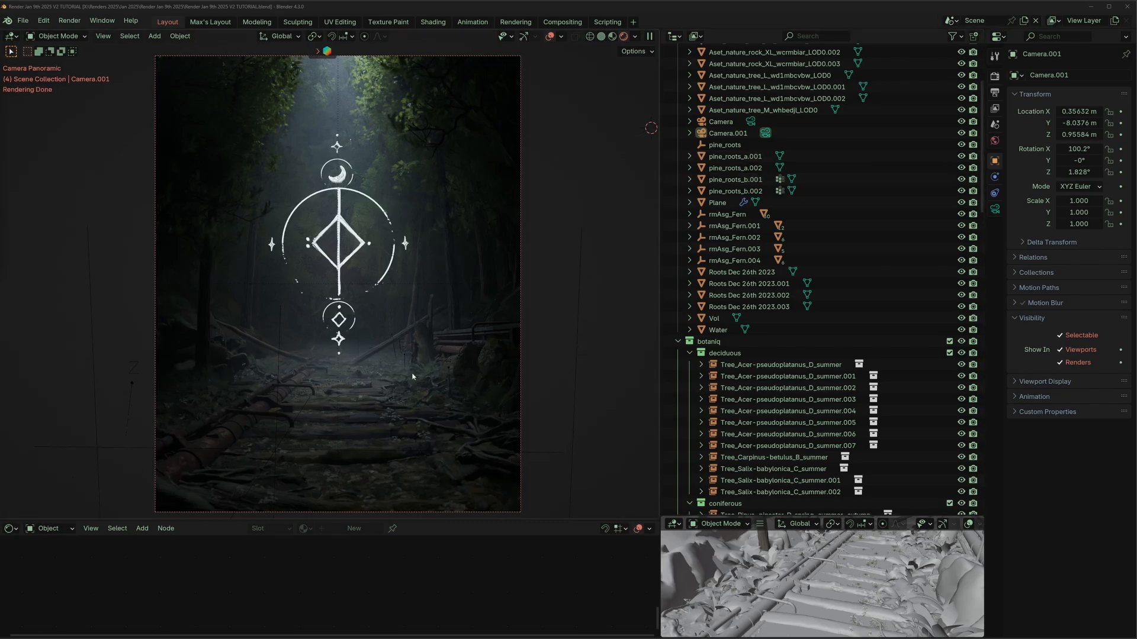
# Switch the forest file to the scene named Scene.001 and look at its foreground from outside the camera.
pyautogui.click(949, 20)
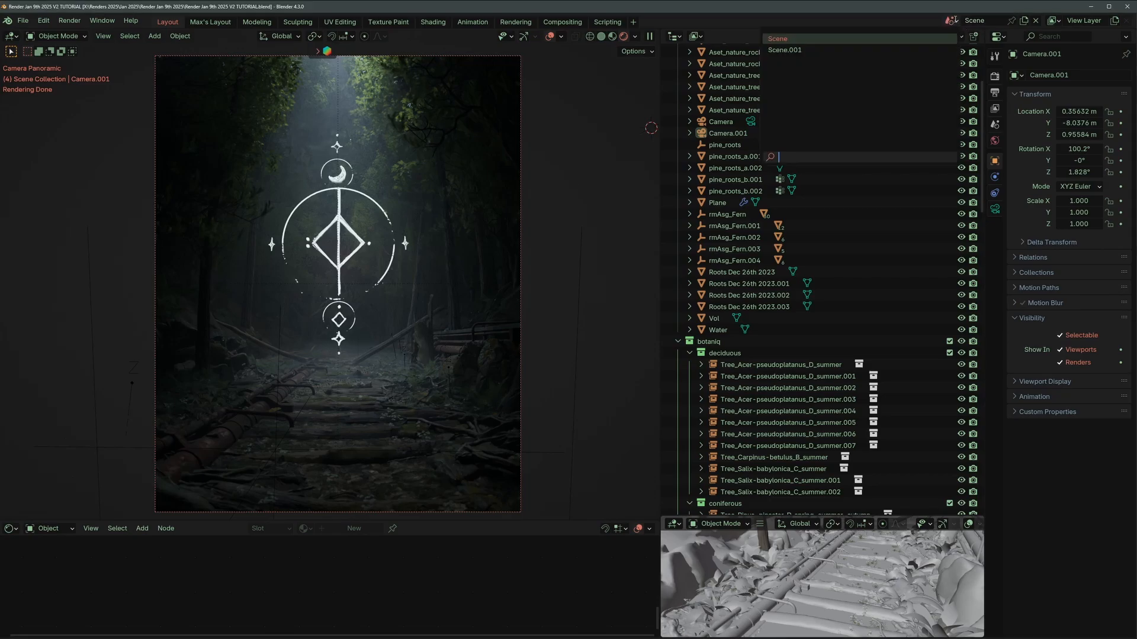
pyautogui.click(848, 51)
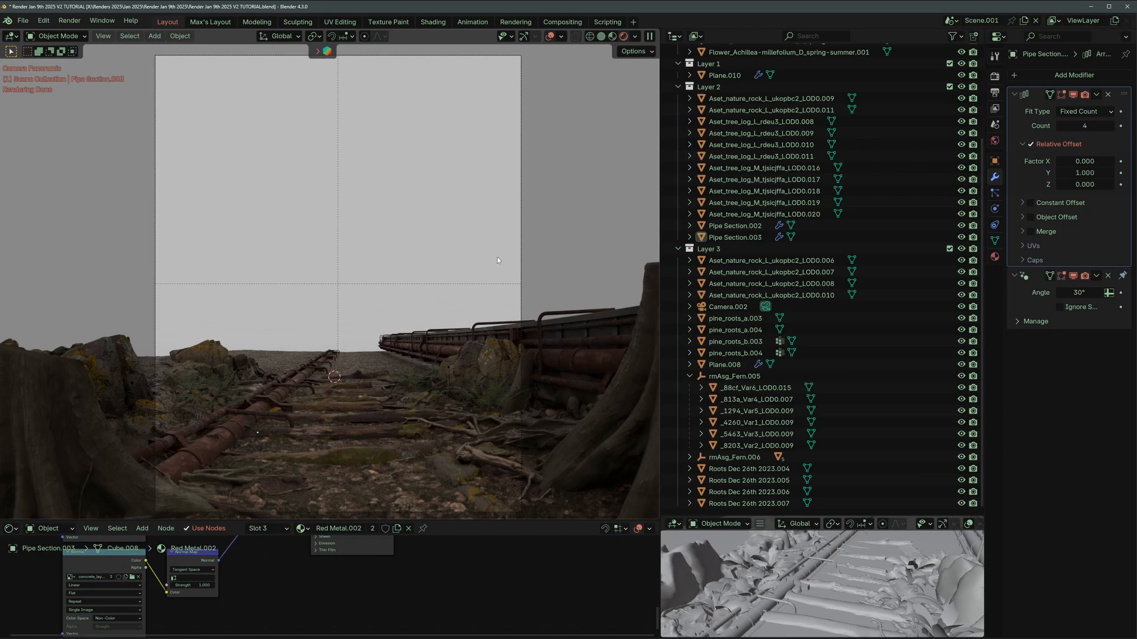
pyautogui.moveTo(421, 383); pyautogui.dragTo(361, 341, button='middle')
pyautogui.scroll(2, 361, 341)
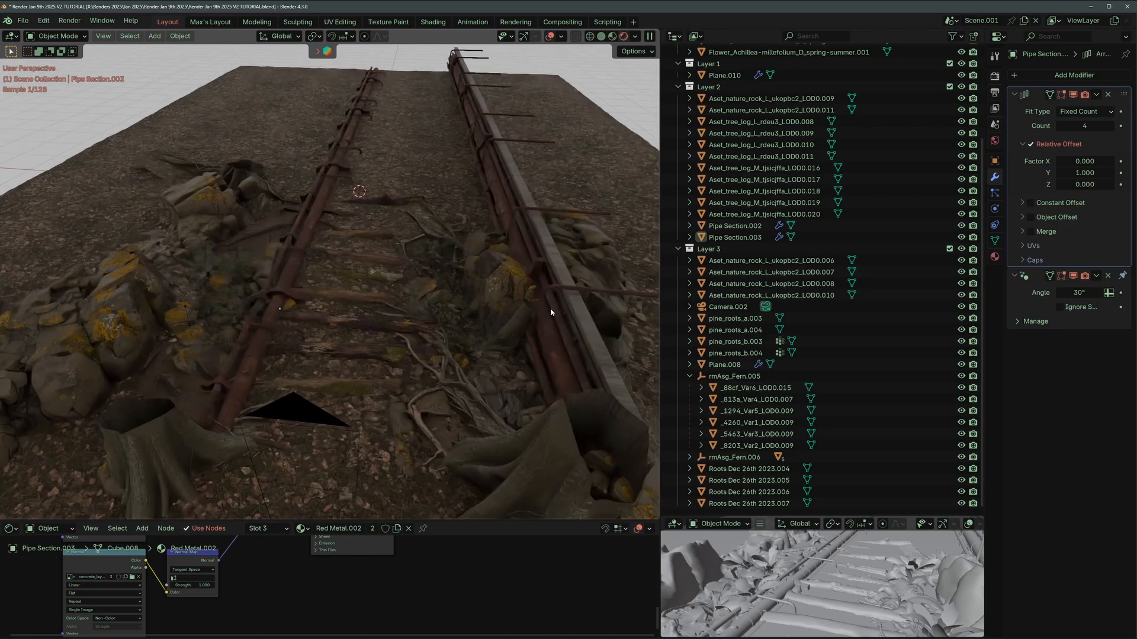
# Hide the Layer 3 and Layer 2 collections and select the ground plane in Layer 1.
pyautogui.click(961, 249)
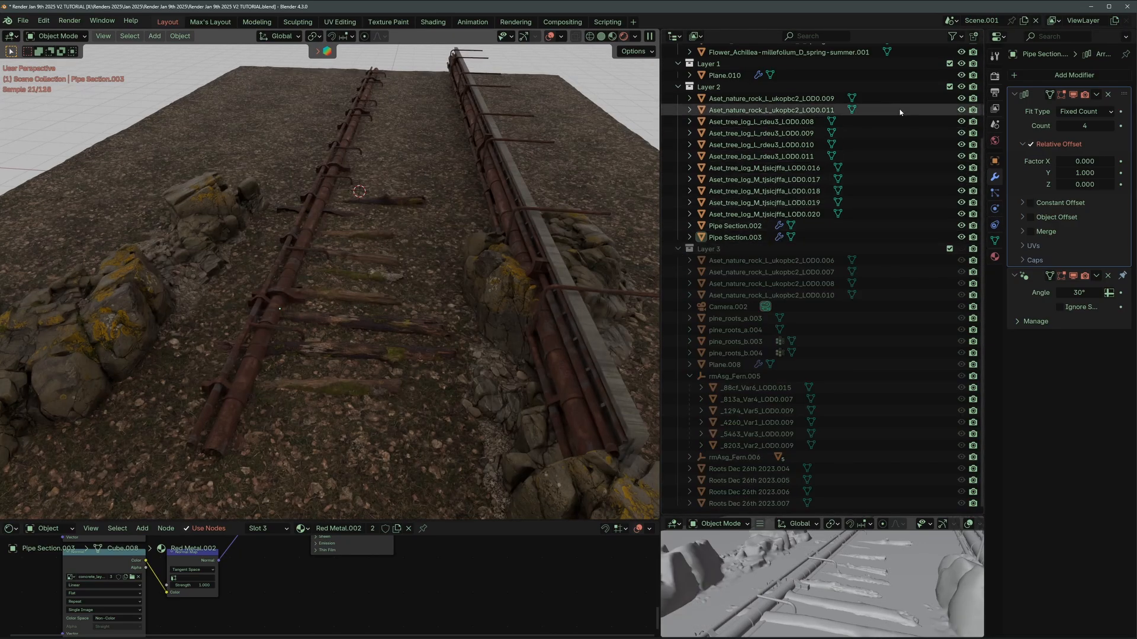
pyautogui.click(961, 87)
pyautogui.click(381, 287)
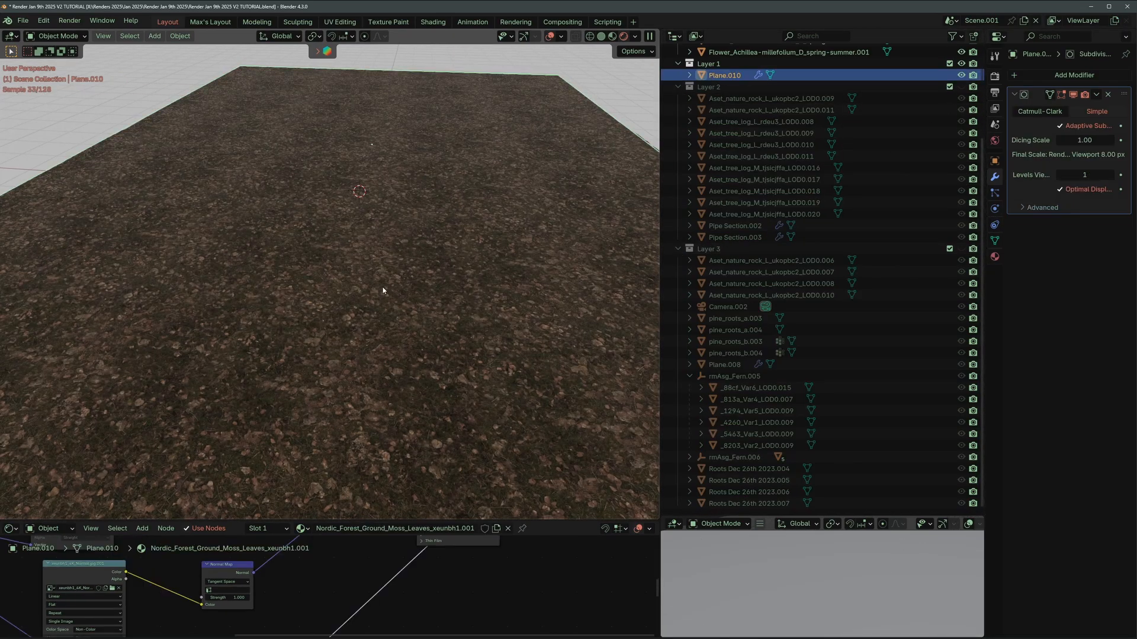
pyautogui.scroll(-3, 370, 276)
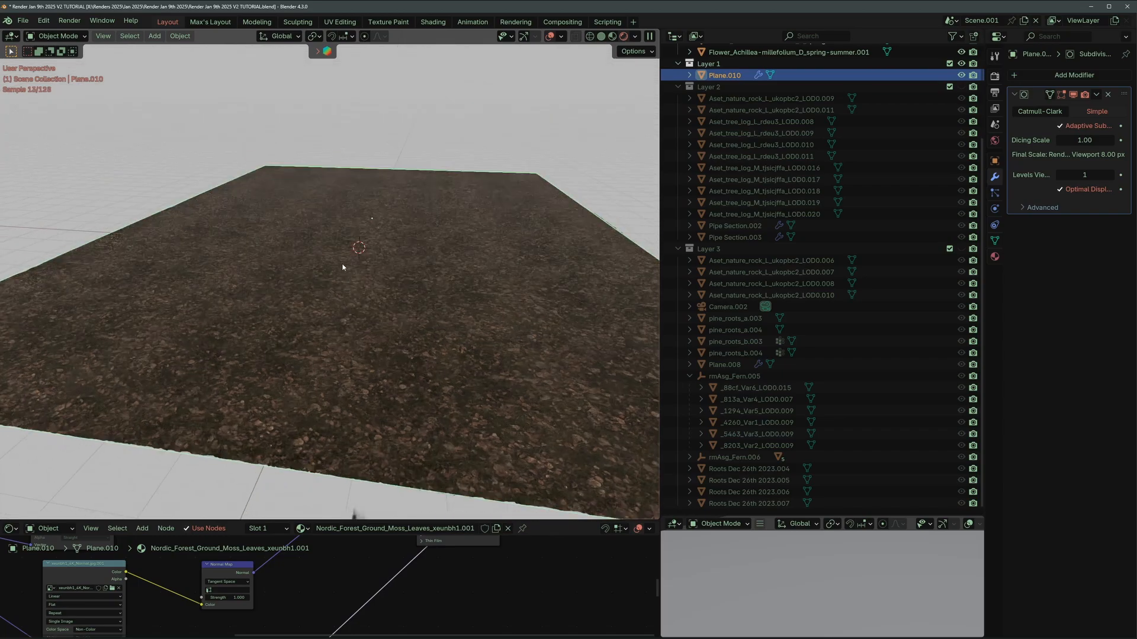
pyautogui.scroll(3, 370, 302)
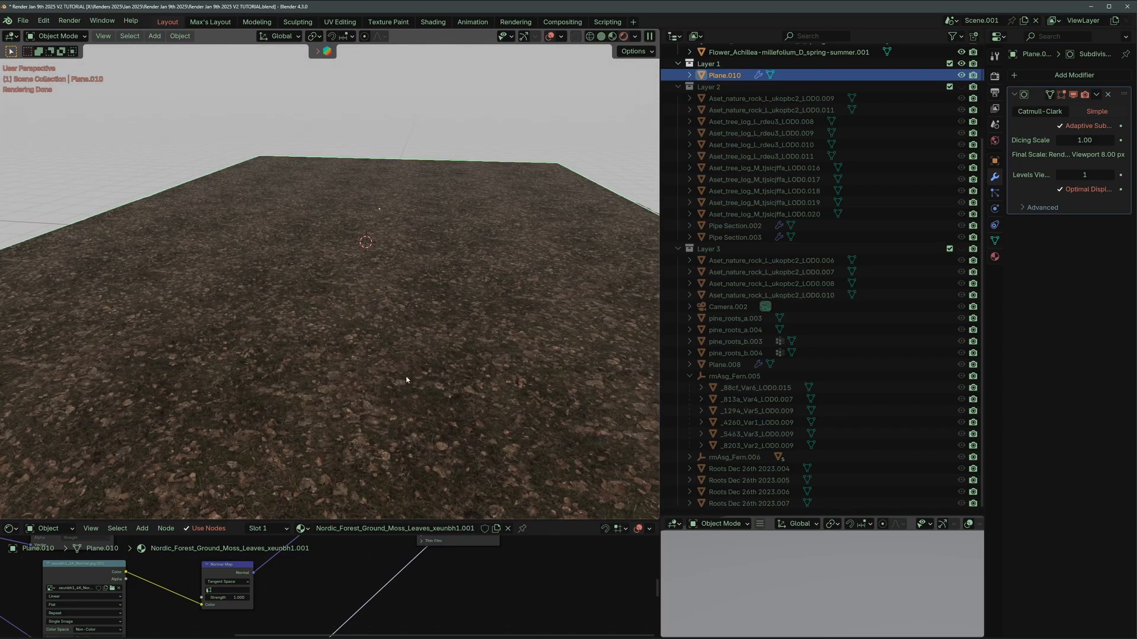
# Enlarge the shader editor and bring the ground material's normal map and displacement nodes into view.
pyautogui.moveTo(390, 521); pyautogui.dragTo(376, 436)
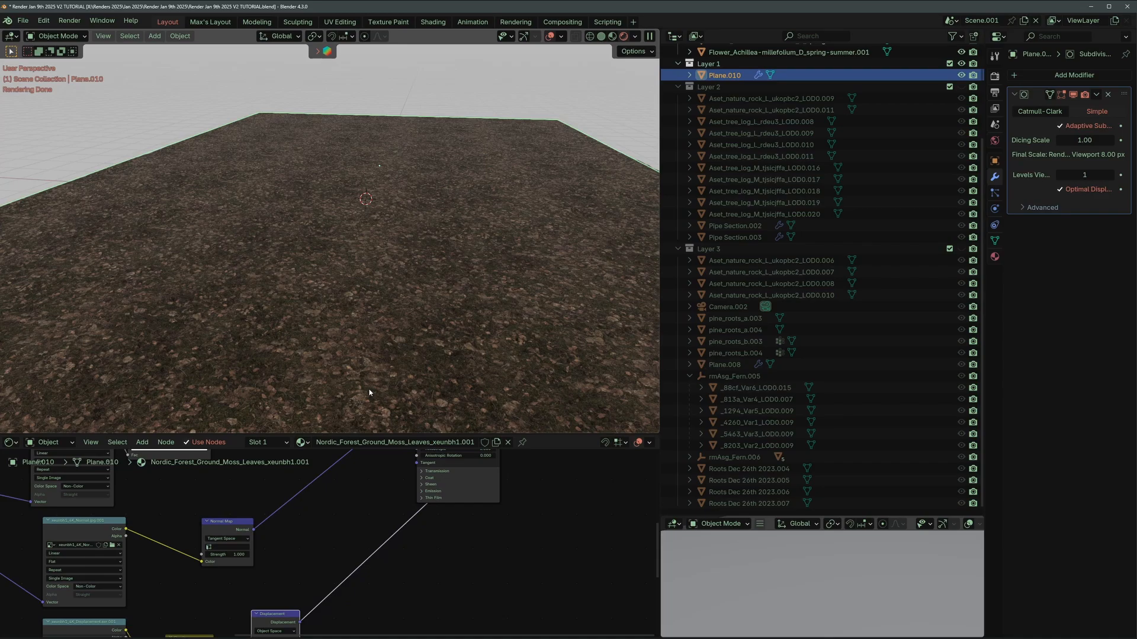
pyautogui.scroll(-3, 332, 281)
pyautogui.scroll(2, 325, 275)
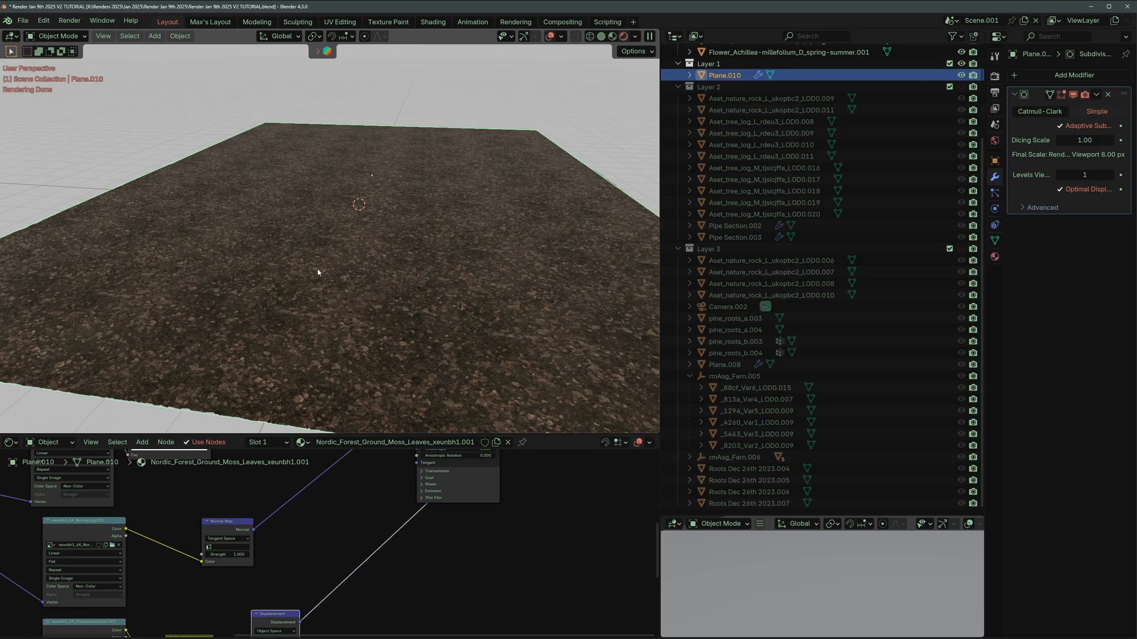
pyautogui.scroll(-1, 358, 511)
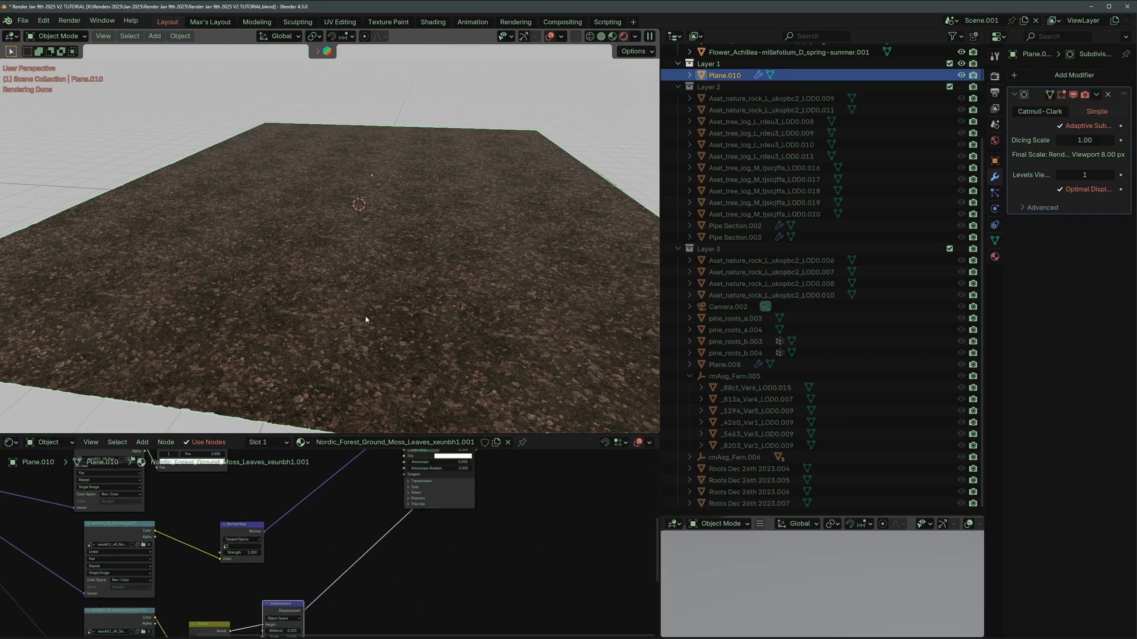
# Look through the camera at the ground plane and examine its leafy surface up close.
pyautogui.press('KP_0')
pyautogui.scroll(3, 378, 257)
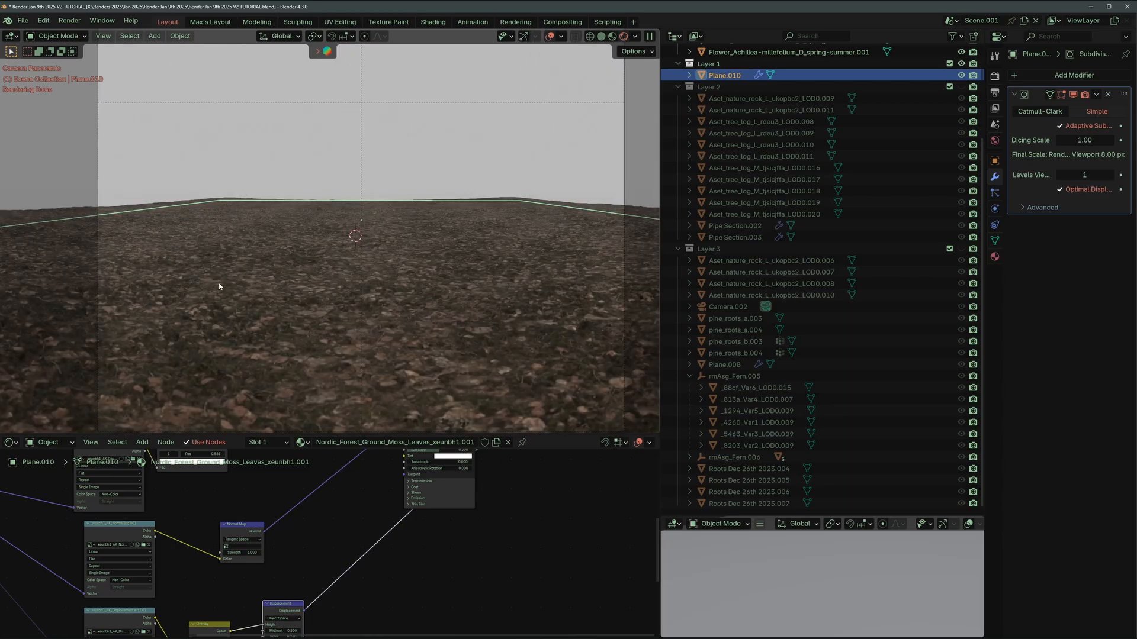
pyautogui.scroll(-4, 430, 230)
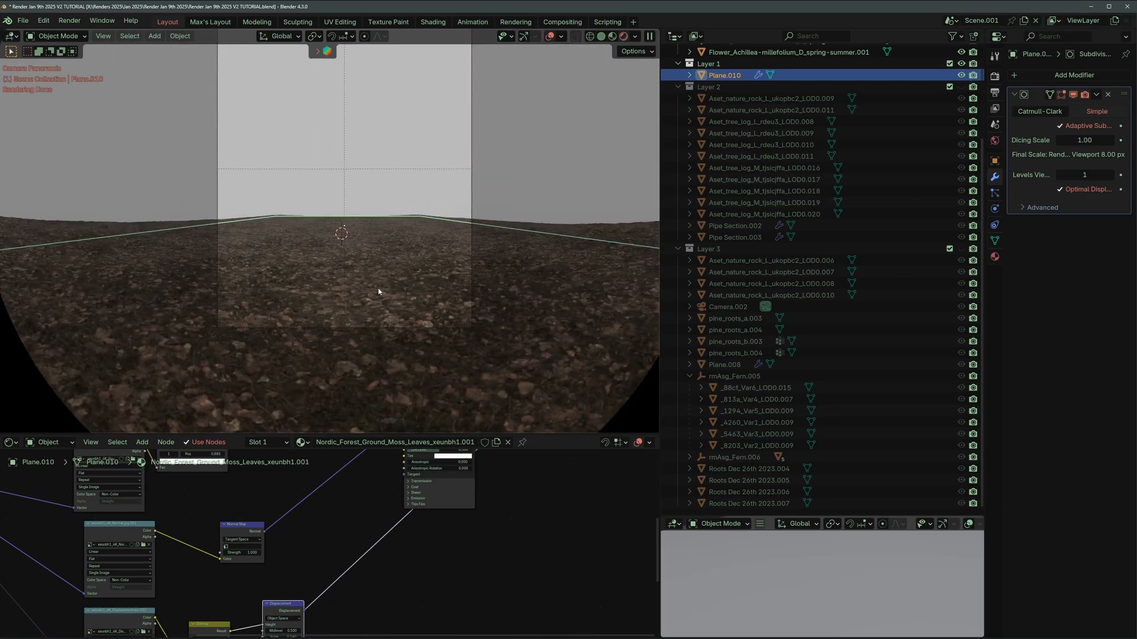
pyautogui.scroll(5, 764, 255)
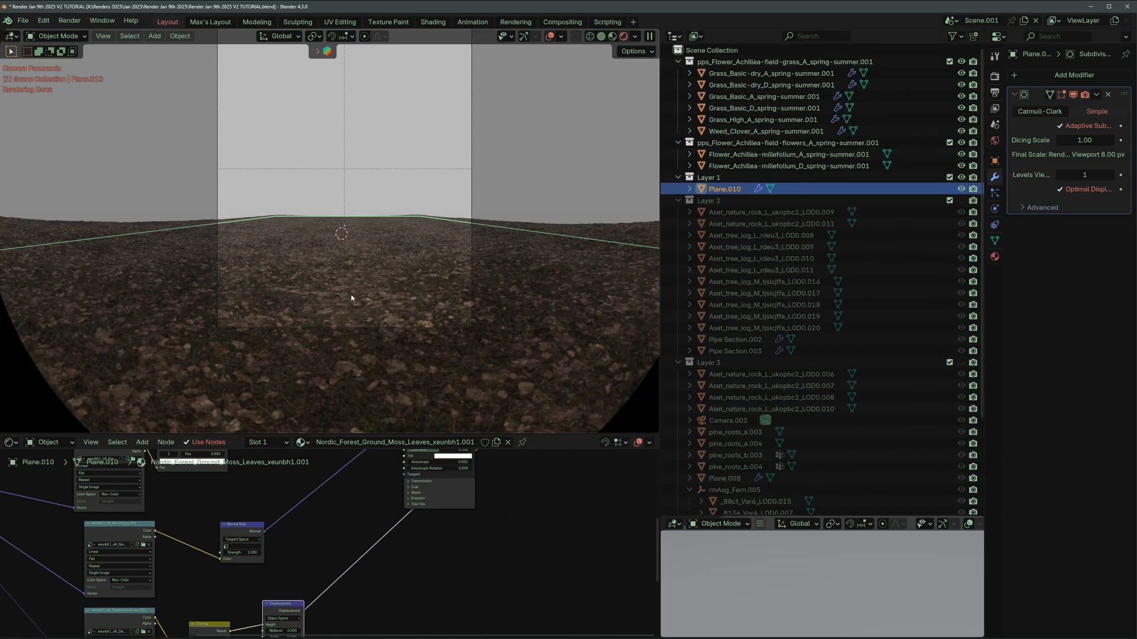
pyautogui.scroll(-1, 344, 318)
pyautogui.scroll(4, 343, 318)
pyautogui.keyDown('shift'); pyautogui.moveTo(355, 353); pyautogui.dragTo(236, 292, button='middle'); pyautogui.keyUp('shift')
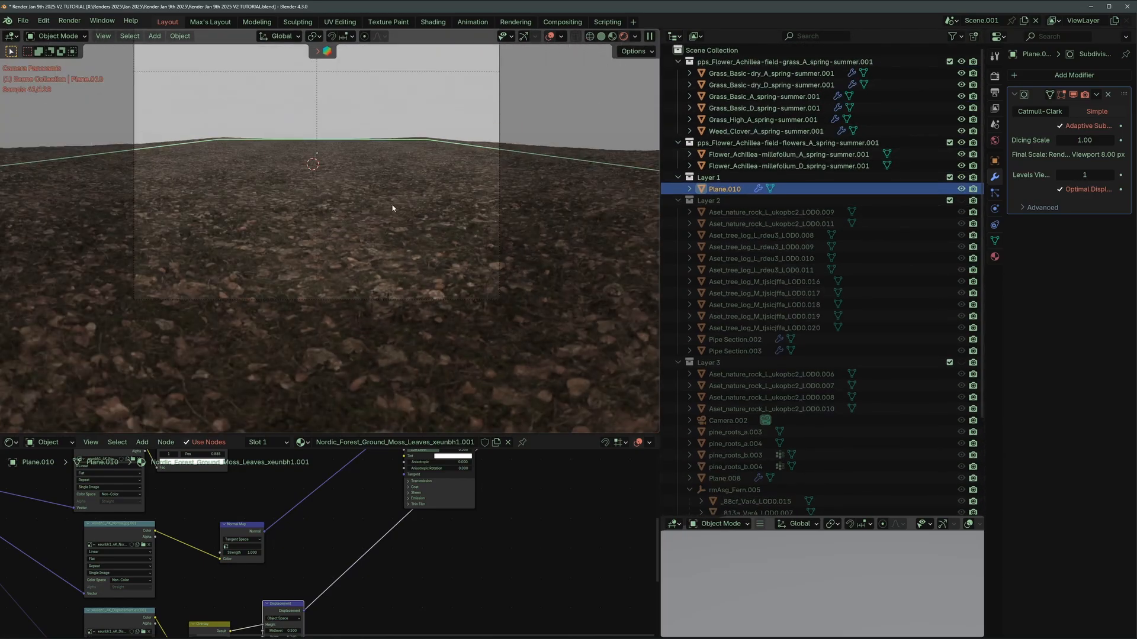
# Deselect the ground plane, give the shader editor more height and show the whole ground material node tree.
pyautogui.click(452, 132)
pyautogui.moveTo(305, 528); pyautogui.dragTo(328, 569, button='middle')
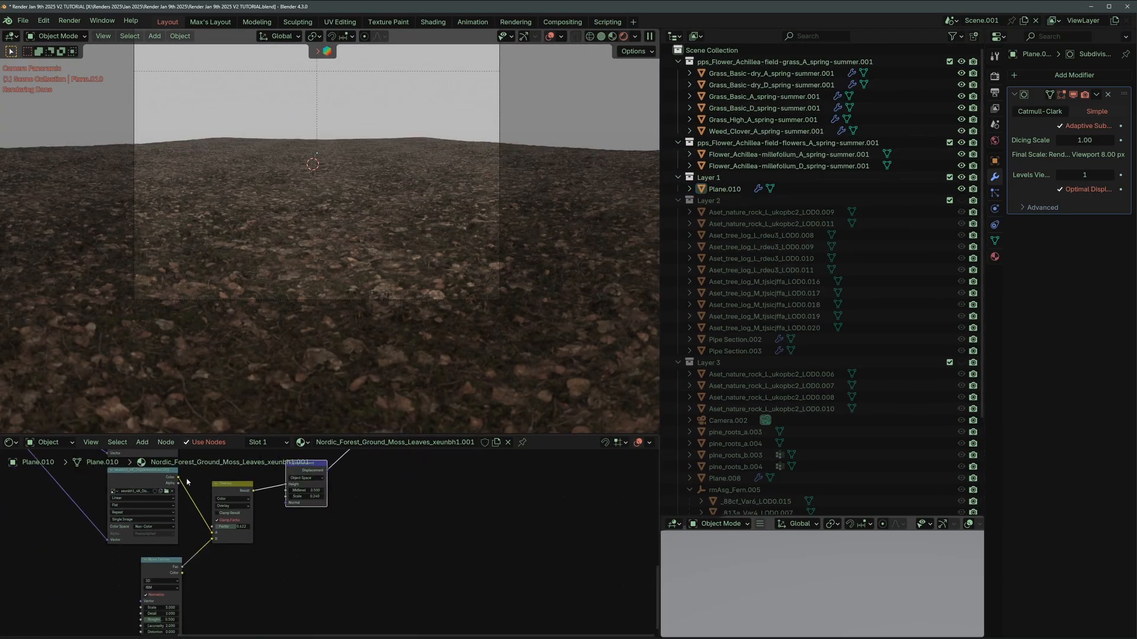
pyautogui.scroll(-1, 319, 556)
pyautogui.moveTo(273, 434); pyautogui.dragTo(282, 348)
pyautogui.moveTo(359, 424); pyautogui.dragTo(348, 505, button='middle')
pyautogui.scroll(-4, 348, 505)
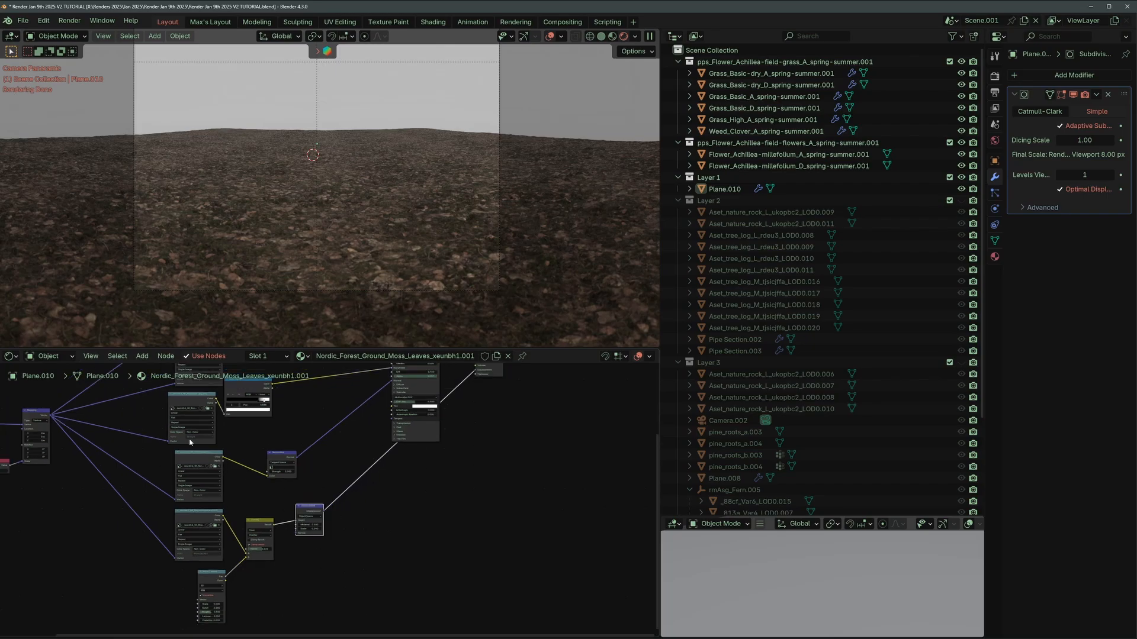
# Examine how the displacement texture and noise texture are combined by the Overlay mix node feeding the Displacement node.
pyautogui.moveTo(254, 520); pyautogui.dragTo(305, 364, button='middle')
pyautogui.scroll(6, 319, 515)
pyautogui.moveTo(327, 443); pyautogui.dragTo(351, 603, button='middle')
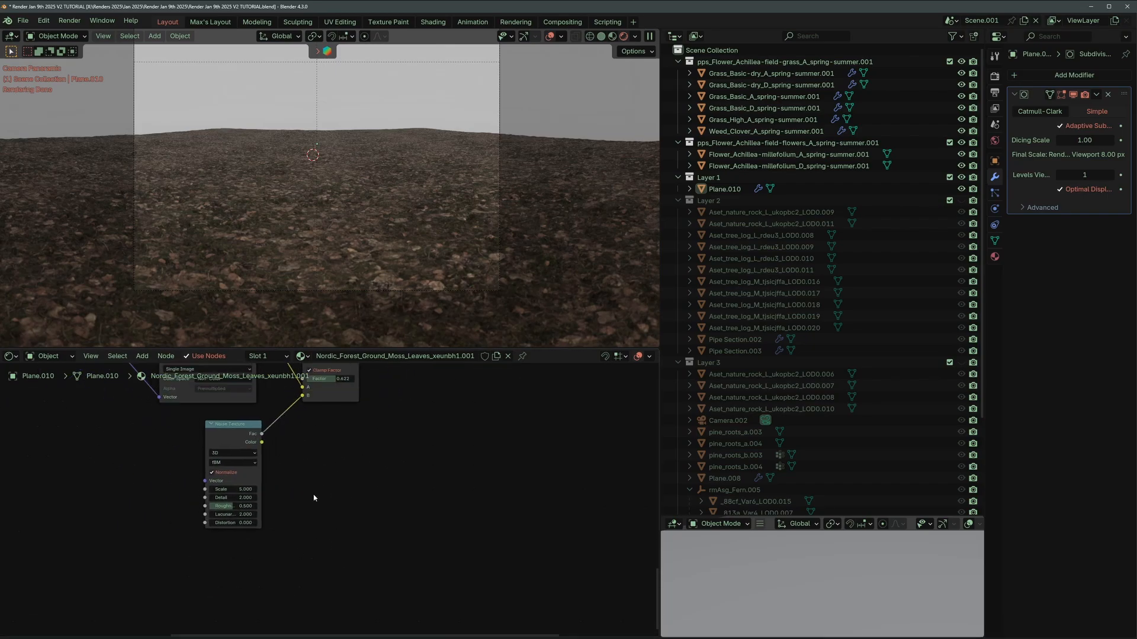
pyautogui.moveTo(314, 495); pyautogui.dragTo(315, 585, button='middle')
pyautogui.click(181, 410)
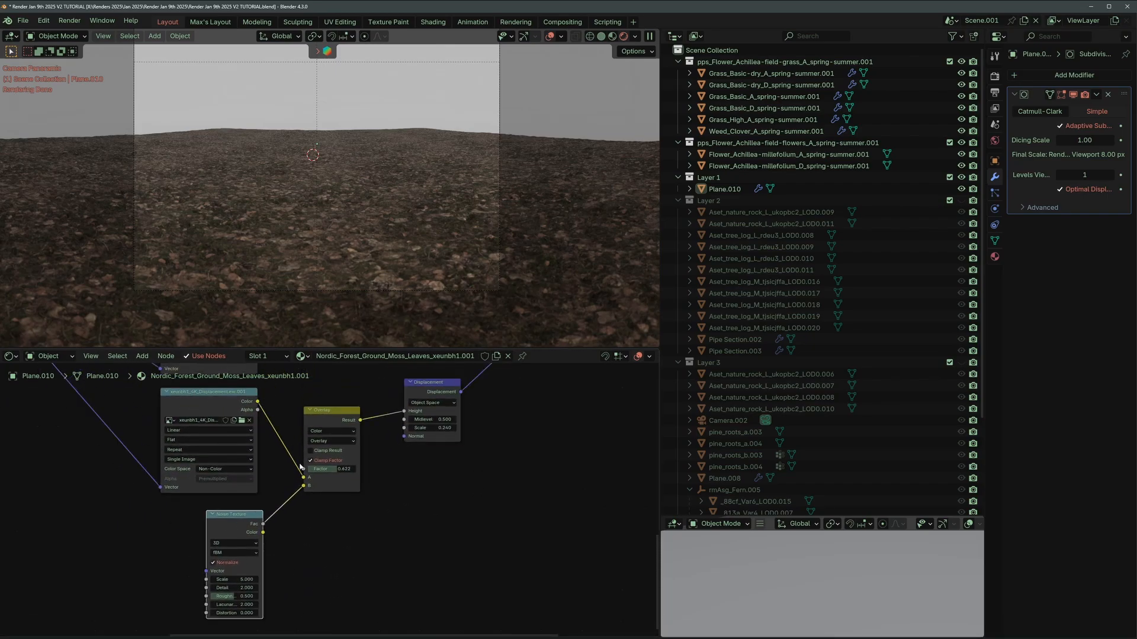
pyautogui.moveTo(272, 464); pyautogui.dragTo(148, 520, button='middle')
pyautogui.click(301, 441)
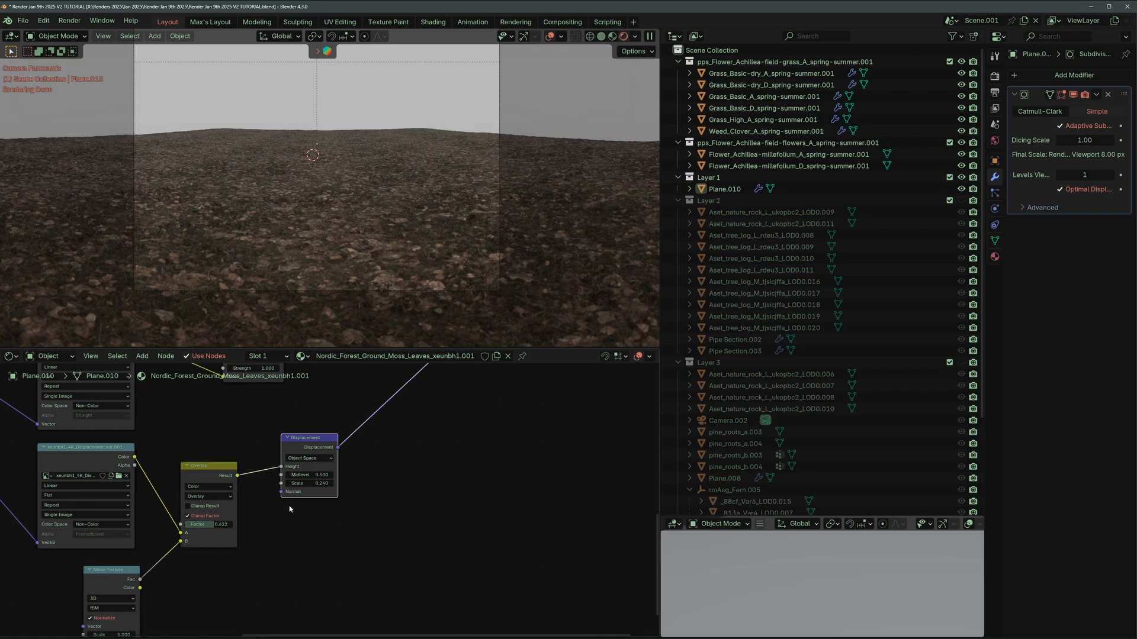
# Inspect the displaced ground's profile in the front orthographic view, and return to the camera view.
pyautogui.moveTo(369, 231); pyautogui.dragTo(372, 199, button='middle')
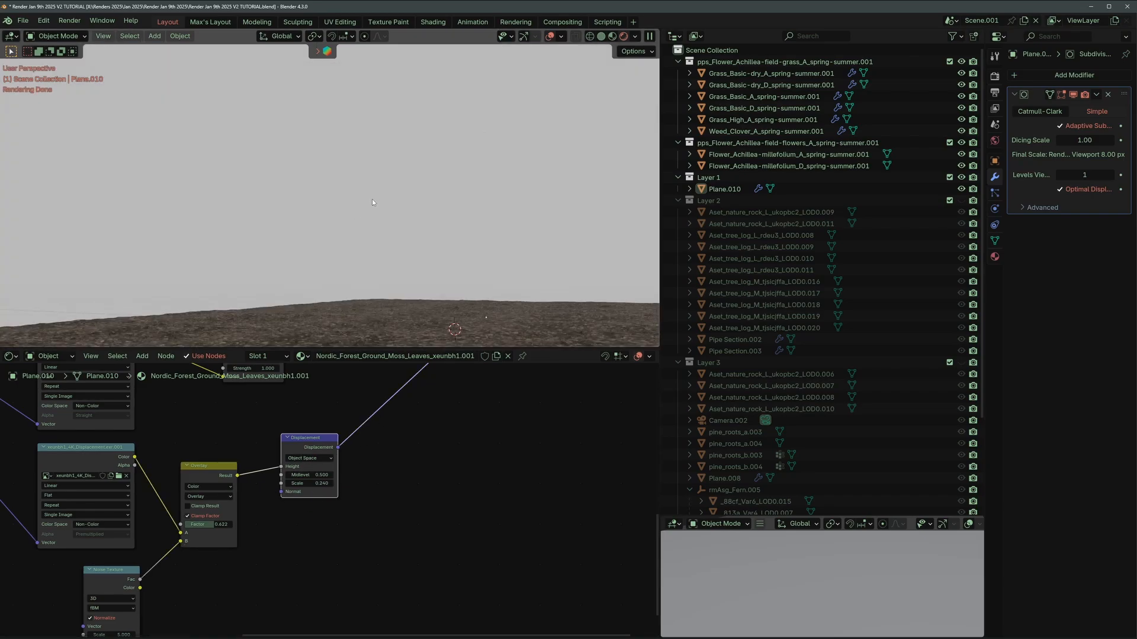
pyautogui.press('KP_1')
pyautogui.scroll(-4, 371, 237)
pyautogui.keyDown('shift'); pyautogui.moveTo(371, 239); pyautogui.dragTo(370, 226, button='middle'); pyautogui.keyUp('shift')
pyautogui.scroll(1, 354, 247)
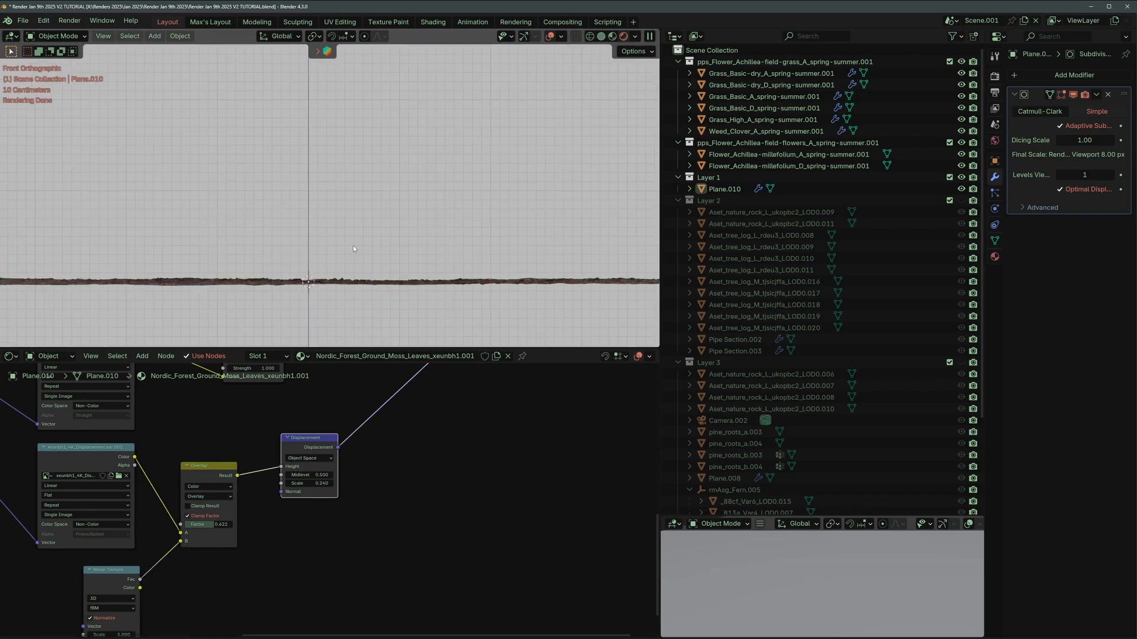
pyautogui.press('KP_0')
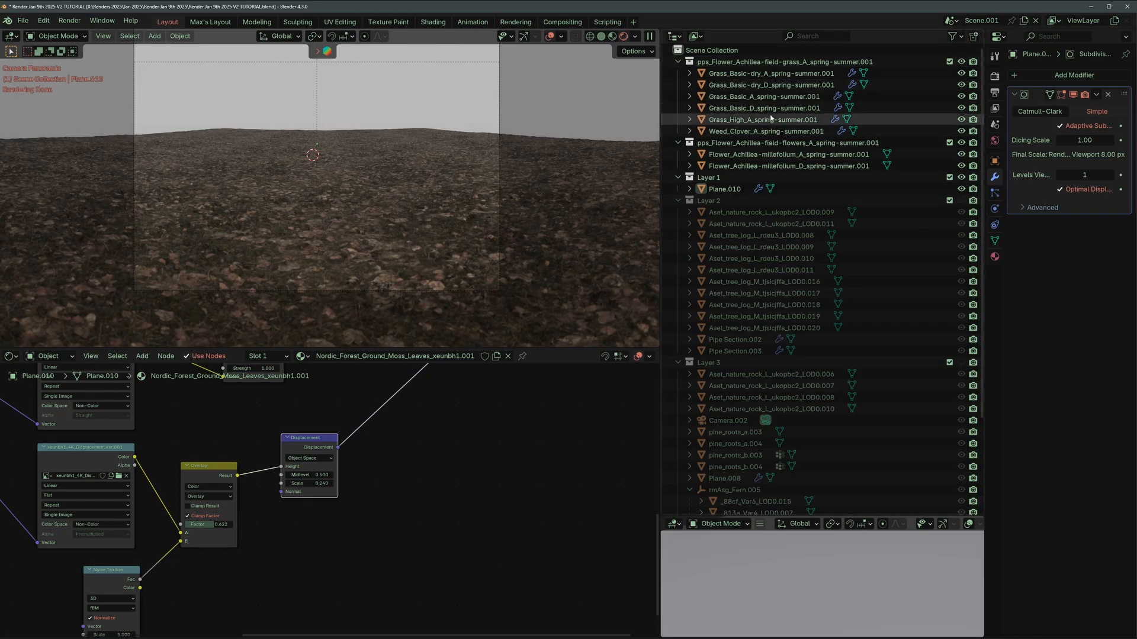
# Show the ground plane's adaptive Subdivision modifier settings and select the plane outside the camera view.
pyautogui.click(995, 75)
pyautogui.click(994, 176)
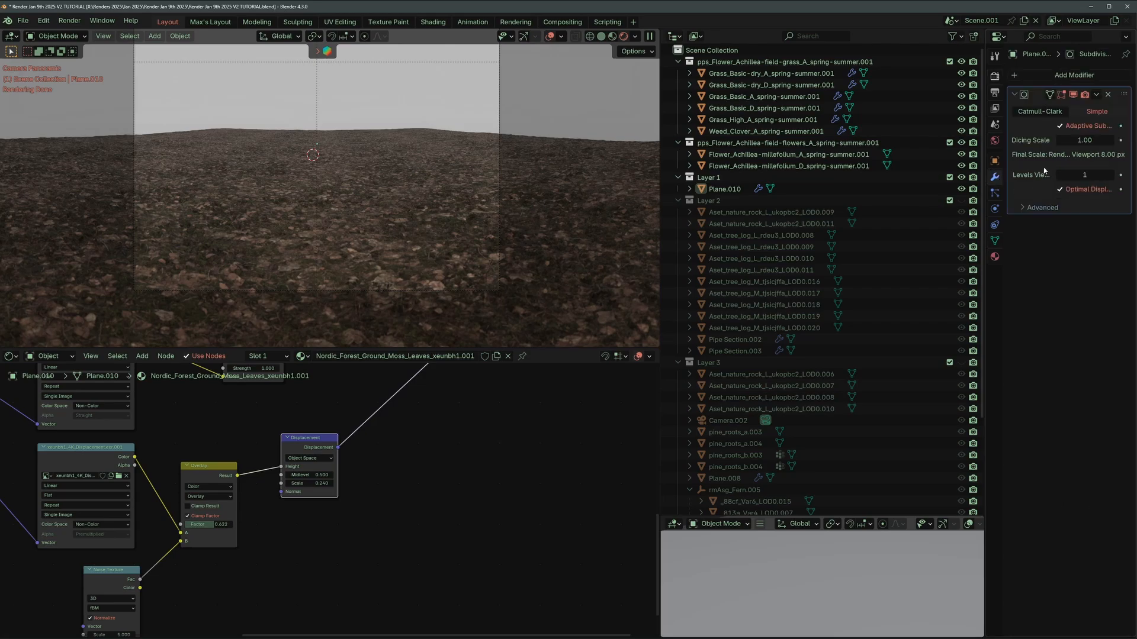
pyautogui.scroll(-2, 379, 204)
pyautogui.moveTo(378, 219); pyautogui.dragTo(374, 195, button='middle')
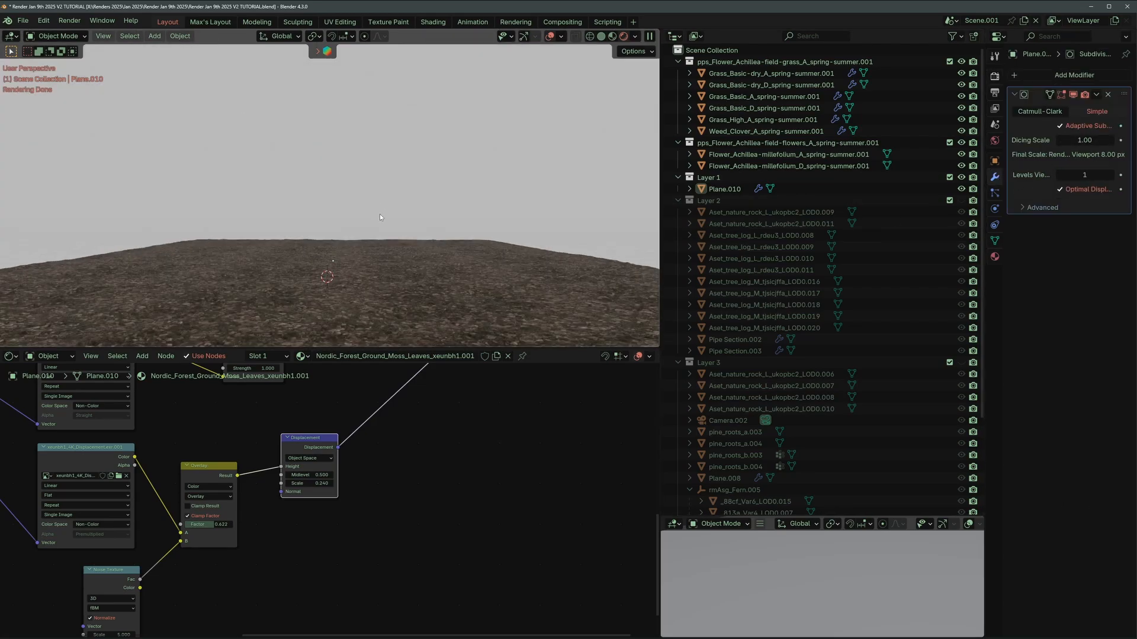
pyautogui.scroll(-2, 379, 214)
pyautogui.click(353, 273)
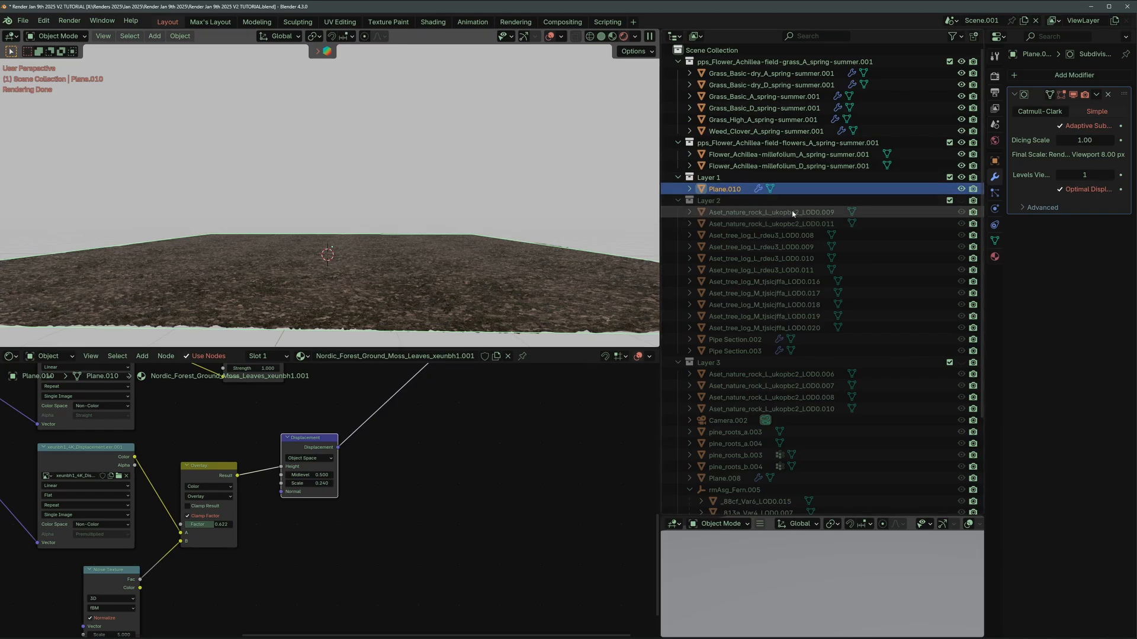
# Unhide Layer 2, make it the active collection, and select the nearest mossy log on the track.
pyautogui.click(961, 202)
pyautogui.click(716, 202)
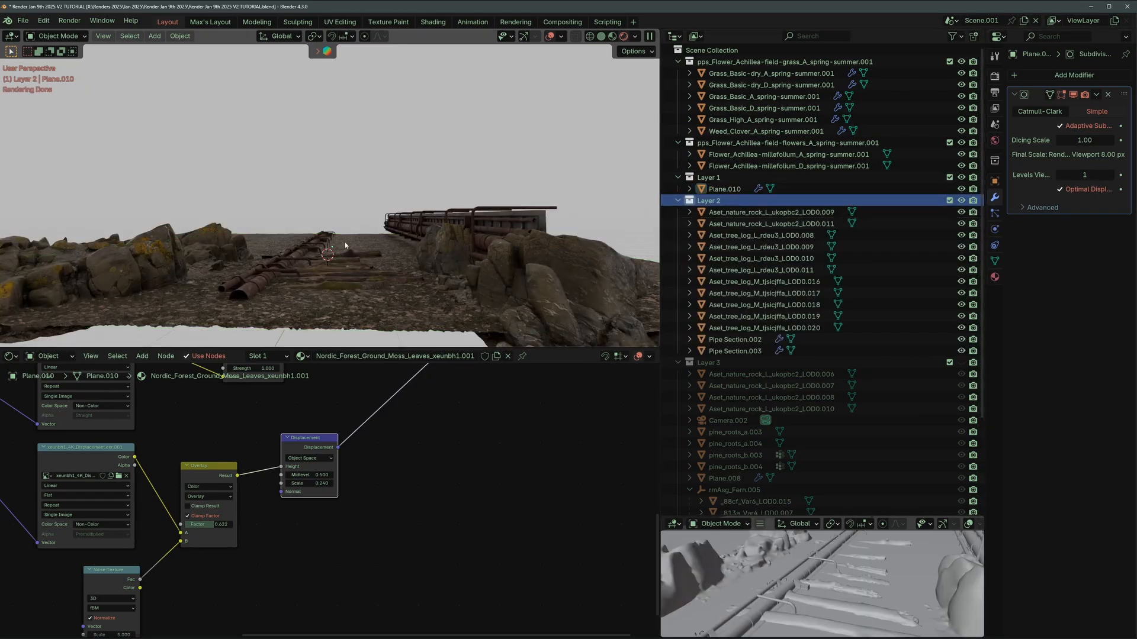
pyautogui.moveTo(345, 247)
pyautogui.mouseDown(button='middle')
pyautogui.moveTo(345, 286)
pyautogui.moveTo(337, 256)
pyautogui.mouseUp(button='middle')
pyautogui.click(337, 256)
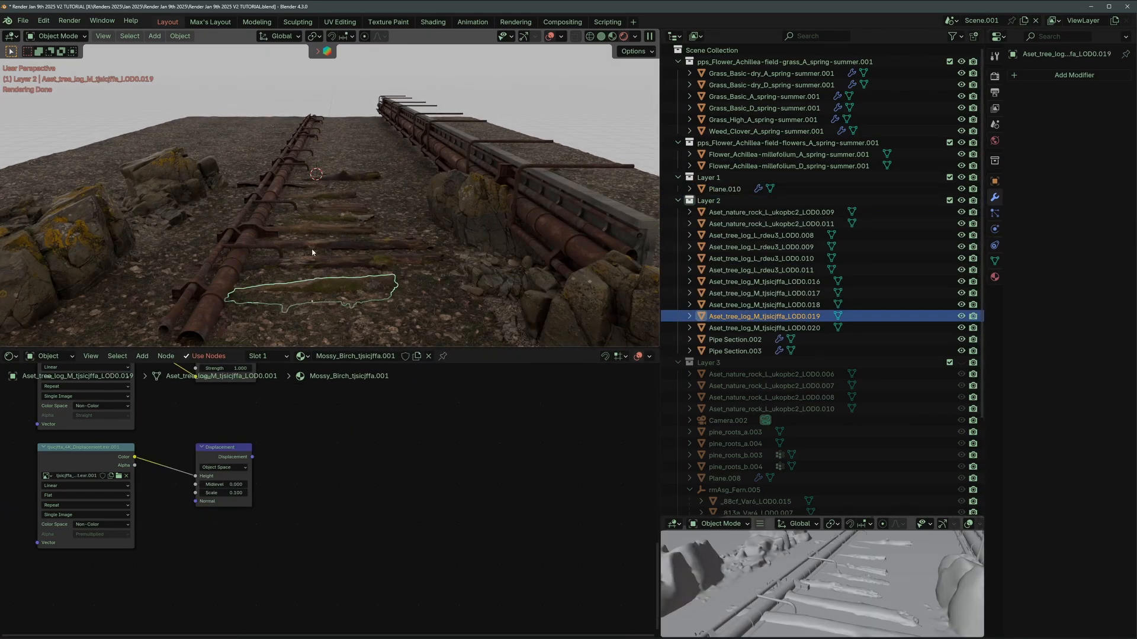
pyautogui.scroll(3, 320, 261)
pyautogui.press('g')
pyautogui.rightClick(356, 266)
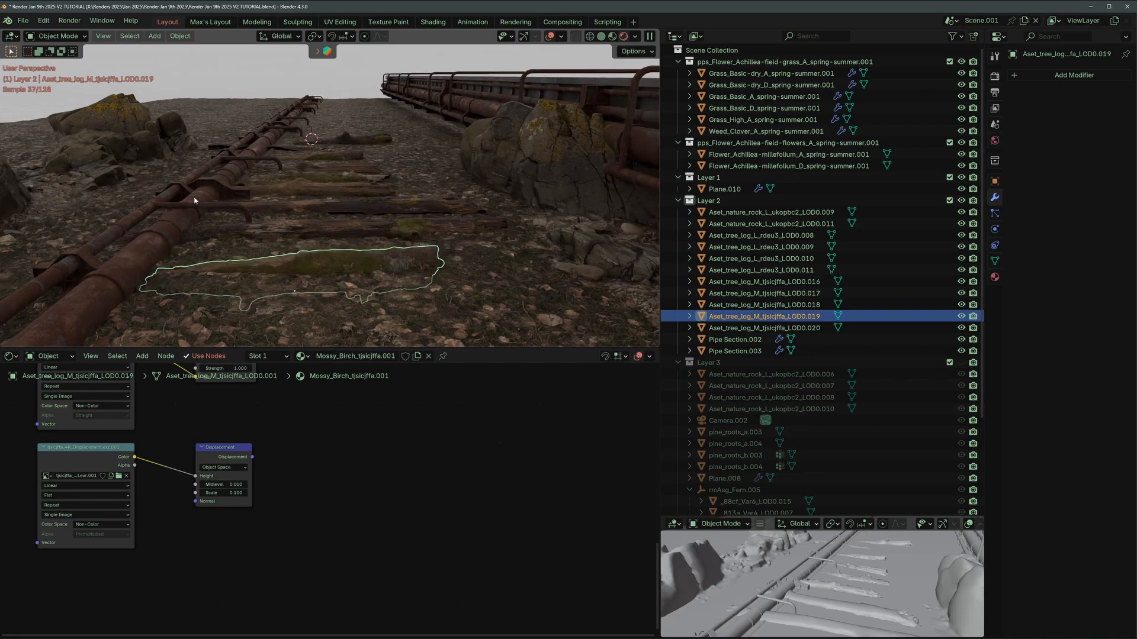
pyautogui.click(233, 188)
pyautogui.press('g')
pyautogui.rightClick(249, 223)
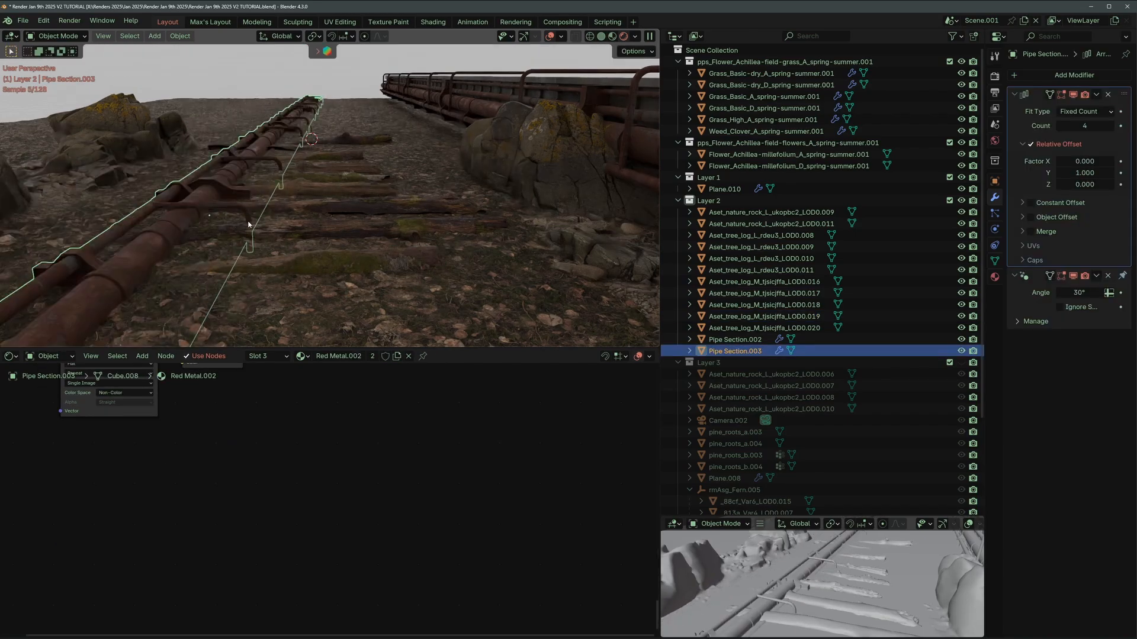
# Isolate the nearest mossy log in local view to inspect it, and return to the full scene.
pyautogui.click(347, 257)
pyautogui.press('KP_Divide')
pyautogui.scroll(3, 376, 253)
pyautogui.moveTo(376, 253); pyautogui.dragTo(296, 284, button='middle')
pyautogui.press('KP_Divide')
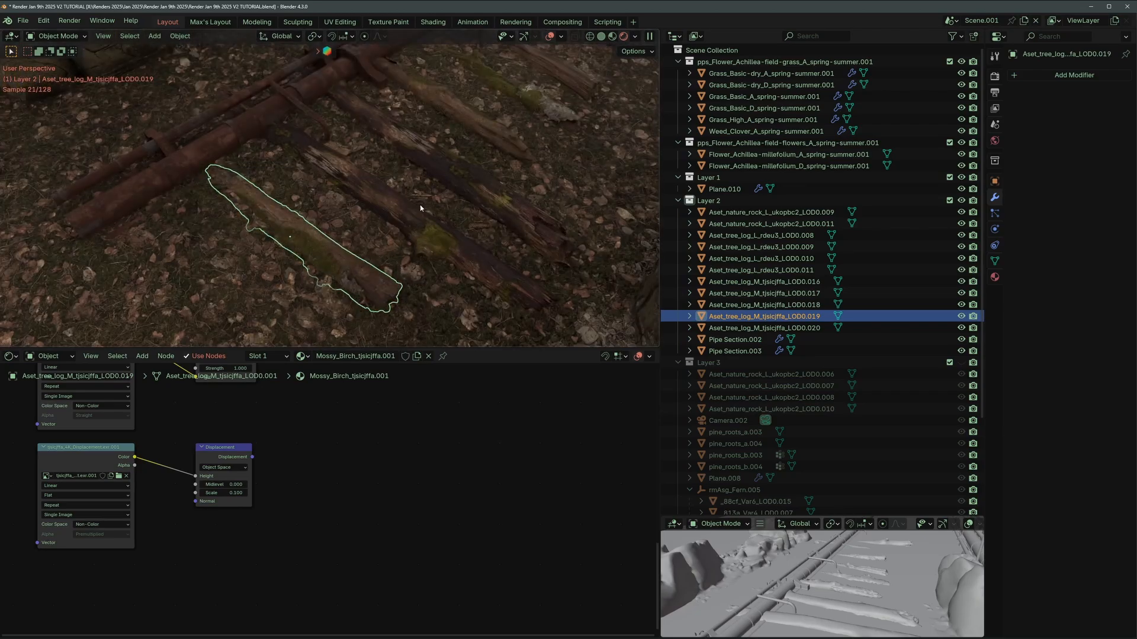
# Select the seven logs laid across the track together, and toggle local view to isolate them and restore the scene.
pyautogui.click(404, 201)
pyautogui.keyDown('shift'); pyautogui.moveTo(404, 198); pyautogui.dragTo(312, 236, button='middle'); pyautogui.keyUp('shift')
pyautogui.click(346, 207)
pyautogui.click(312, 235)
pyautogui.click(411, 155)
pyautogui.keyDown('shift'); pyautogui.click(439, 126); pyautogui.keyUp('shift')
pyautogui.keyDown('shift'); pyautogui.moveTo(462, 107); pyautogui.dragTo(424, 140, button='middle'); pyautogui.keyUp('shift')
pyautogui.keyDown('shift'); pyautogui.click(445, 117); pyautogui.keyUp('shift')
pyautogui.keyDown('shift'); pyautogui.click(334, 230); pyautogui.keyUp('shift')
pyautogui.keyDown('shift'); pyautogui.click(273, 258); pyautogui.keyUp('shift')
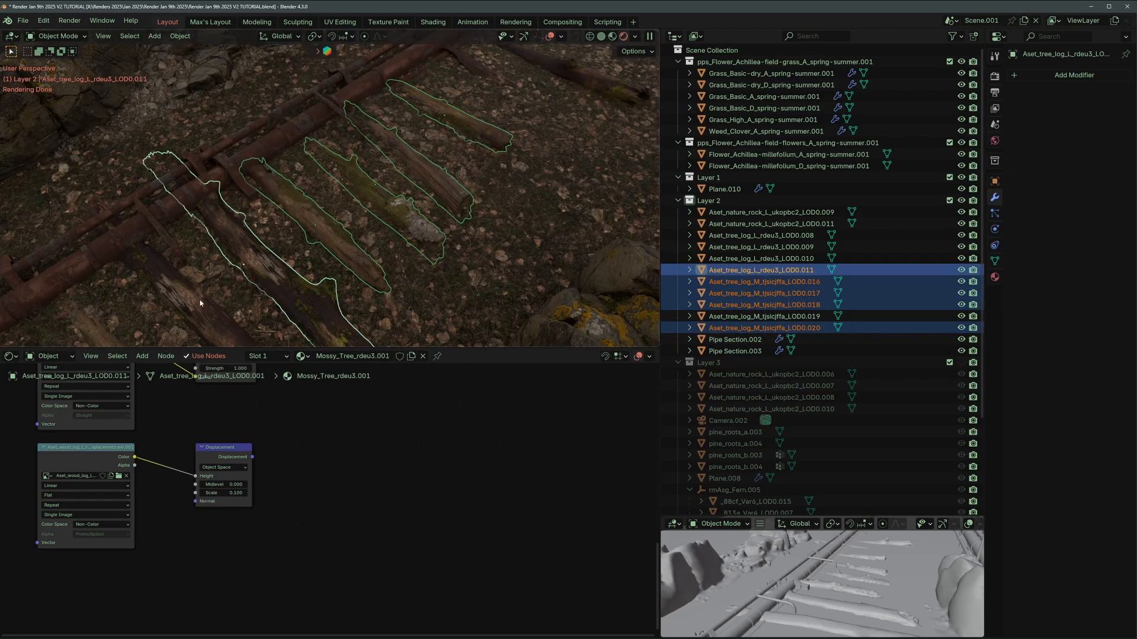
pyautogui.keyDown('shift'); pyautogui.click(200, 299); pyautogui.keyUp('shift')
pyautogui.keyDown('shift'); pyautogui.moveTo(200, 300); pyautogui.dragTo(233, 267, button='middle'); pyautogui.keyUp('shift')
pyautogui.keyDown('shift'); pyautogui.click(180, 323); pyautogui.keyUp('shift')
pyautogui.press('KP_Divide')
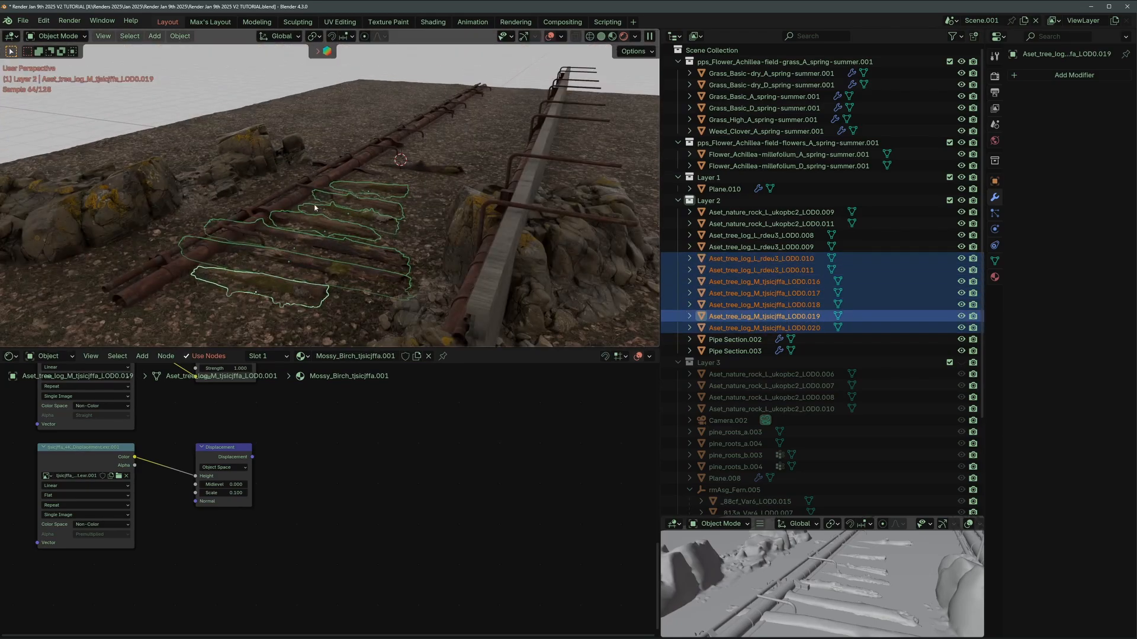
pyautogui.press('KP_Divide')
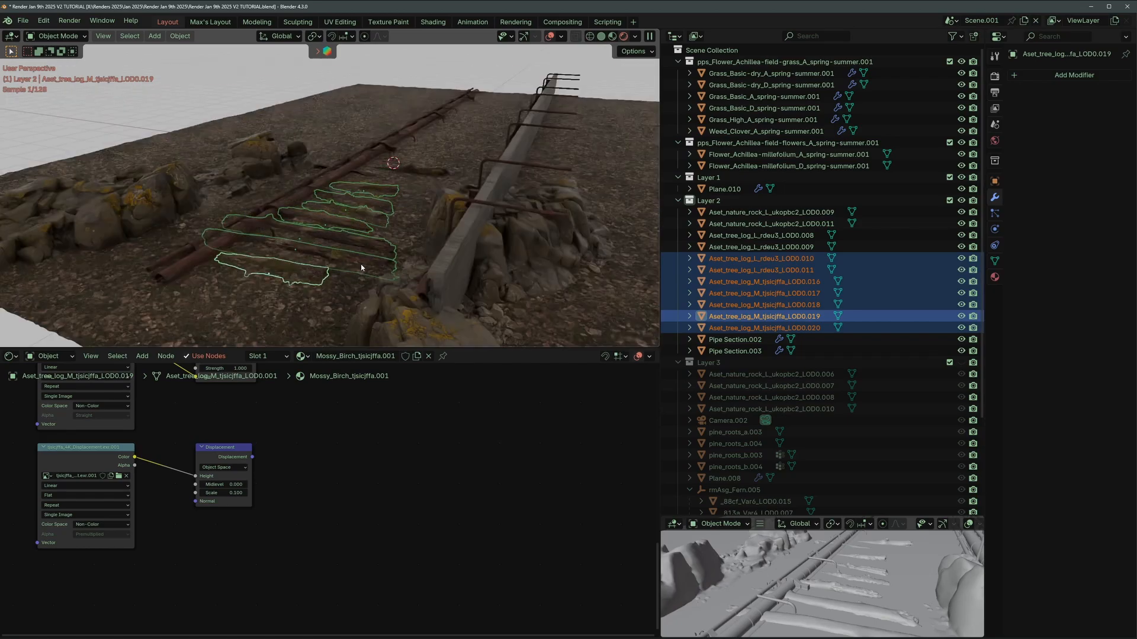
# Try moving the seven selected logs across the track, and clear the selection.
pyautogui.press('g')
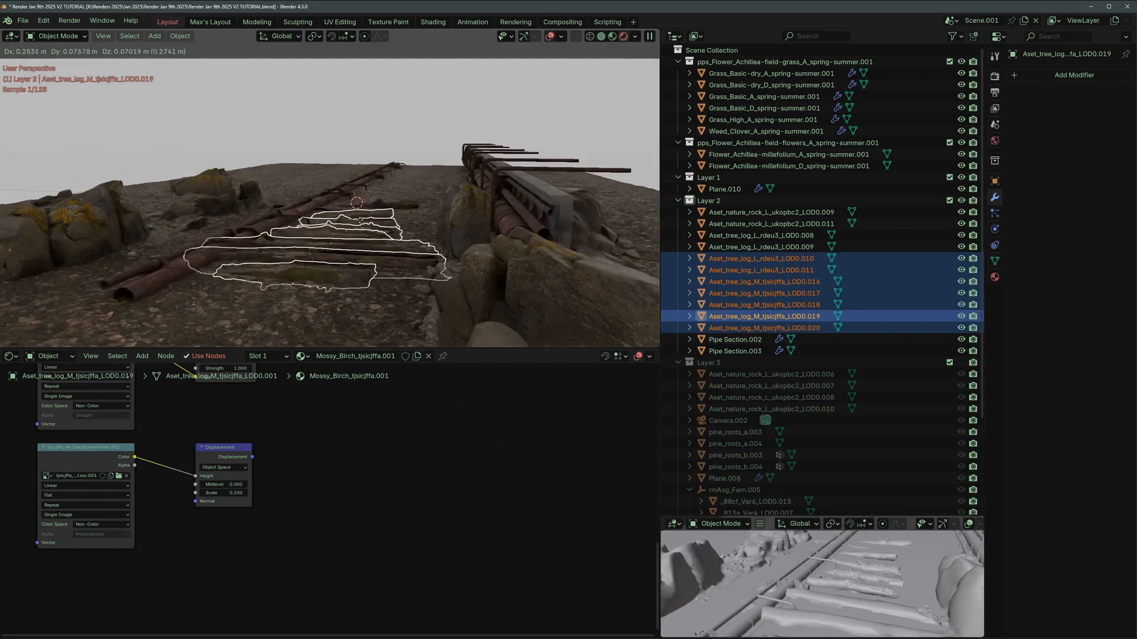
pyautogui.click(357, 223)
pyautogui.hotkey('alt', 'a')
pyautogui.scroll(2, 380, 192)
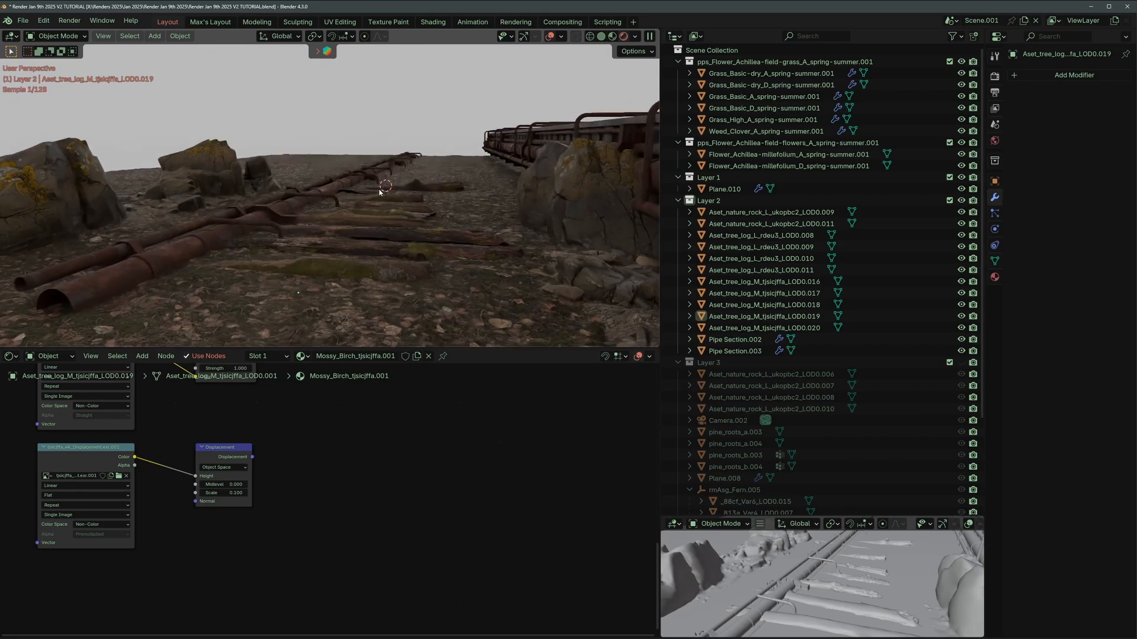
# Try moving each of the two Layer 2 rock formations flanking the track, cancelling both moves.
pyautogui.scroll(-1, 383, 188)
pyautogui.moveTo(383, 188); pyautogui.dragTo(405, 220, button='middle')
pyautogui.click(490, 179)
pyautogui.press('g')
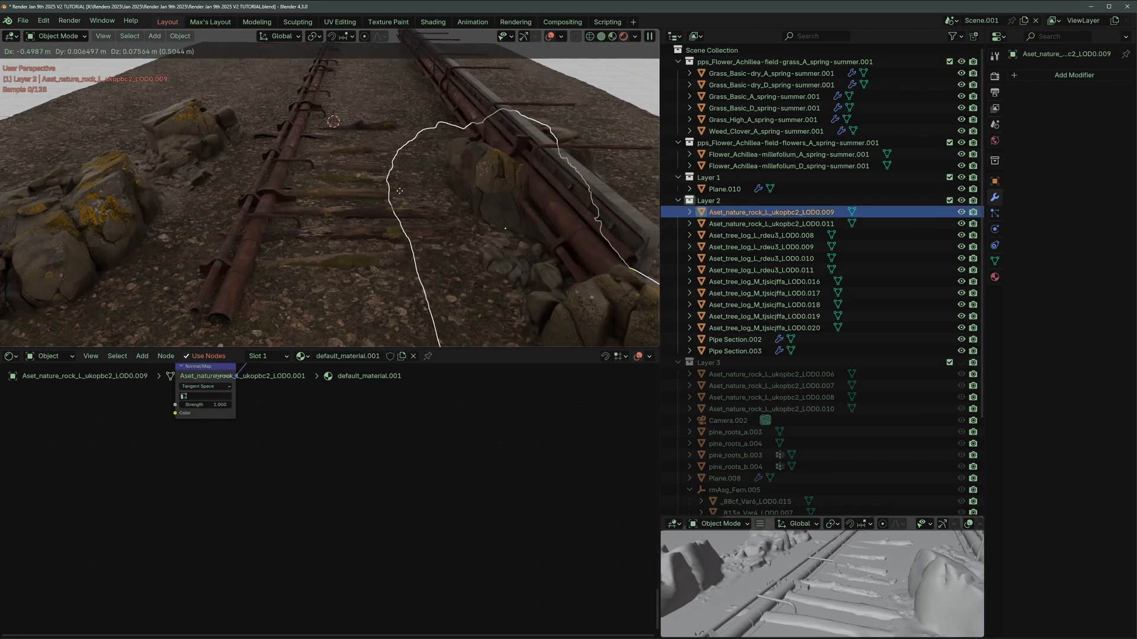
pyautogui.rightClick(459, 178)
pyautogui.click(116, 236)
pyautogui.press('g')
pyautogui.press('Escape')
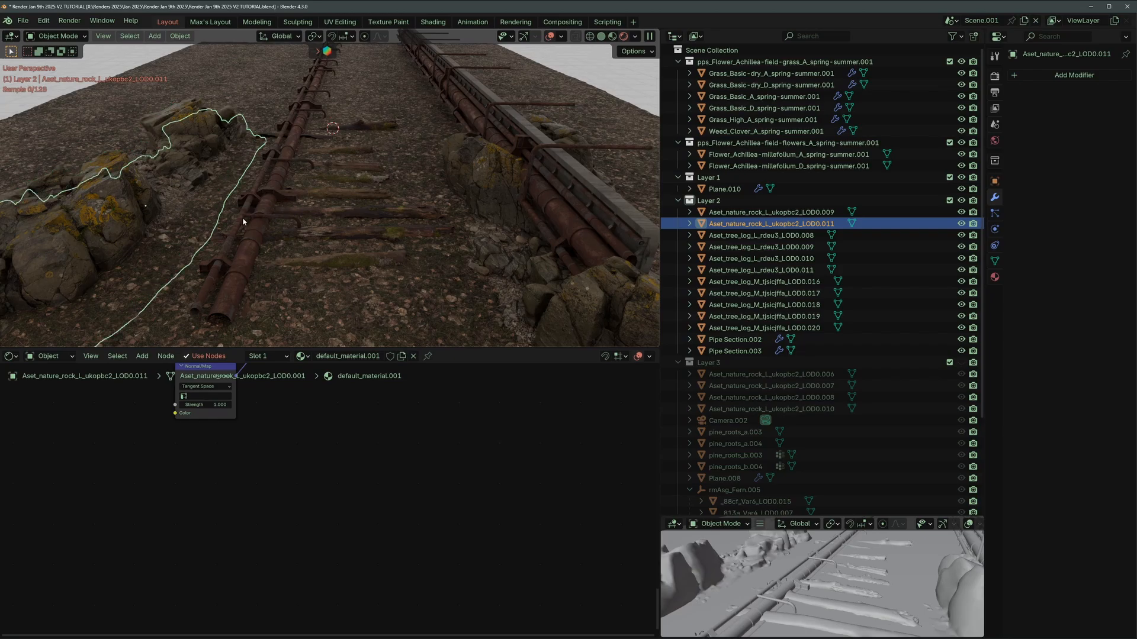
# Select the raised pipe section beside the track and view it through the panoramic camera.
pyautogui.scroll(-3, 242, 221)
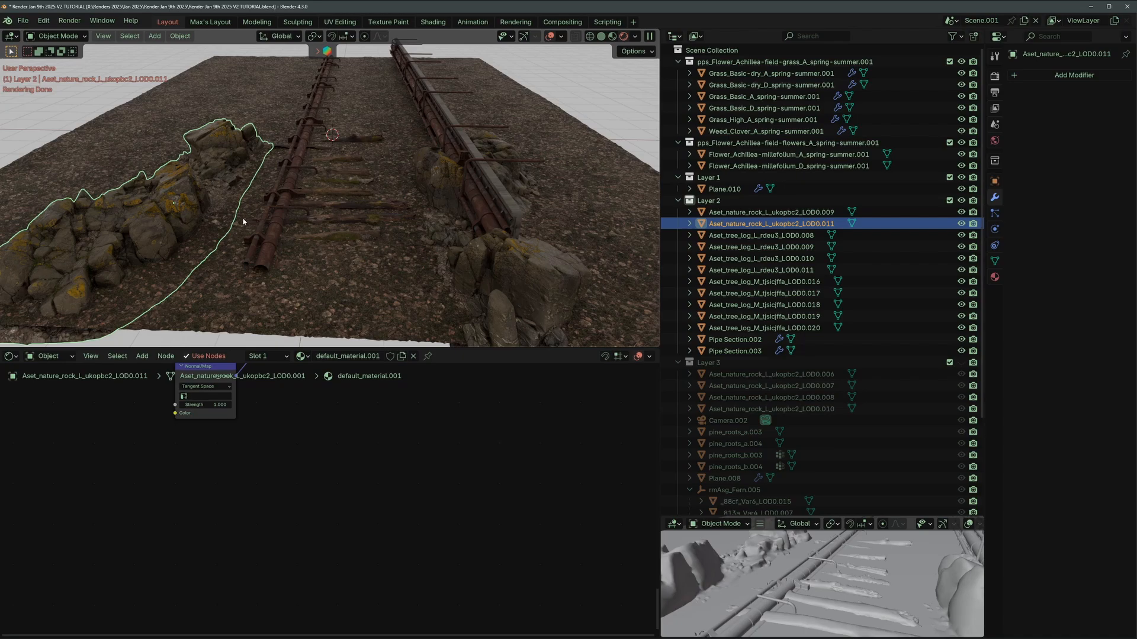
pyautogui.scroll(2, 316, 225)
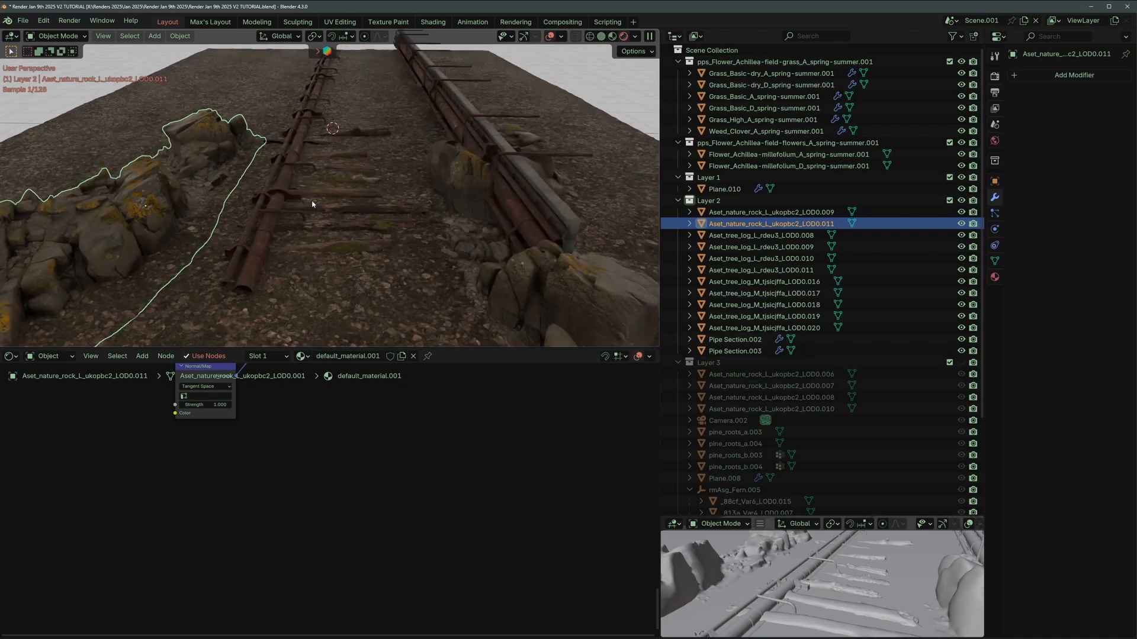
pyautogui.click(447, 140)
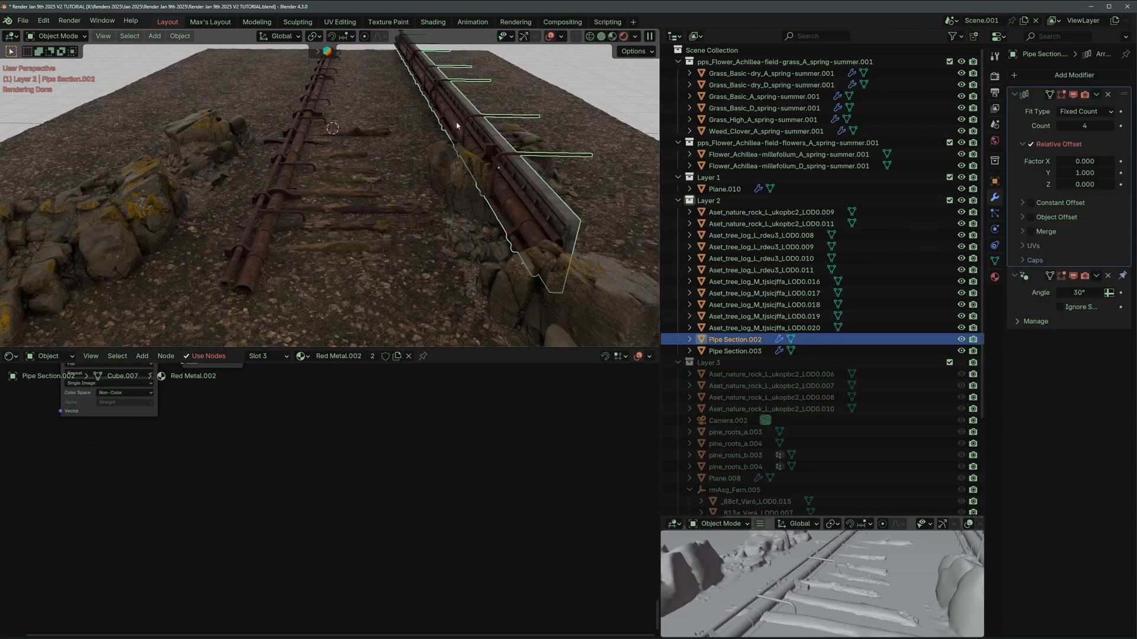
pyautogui.press('KP_0')
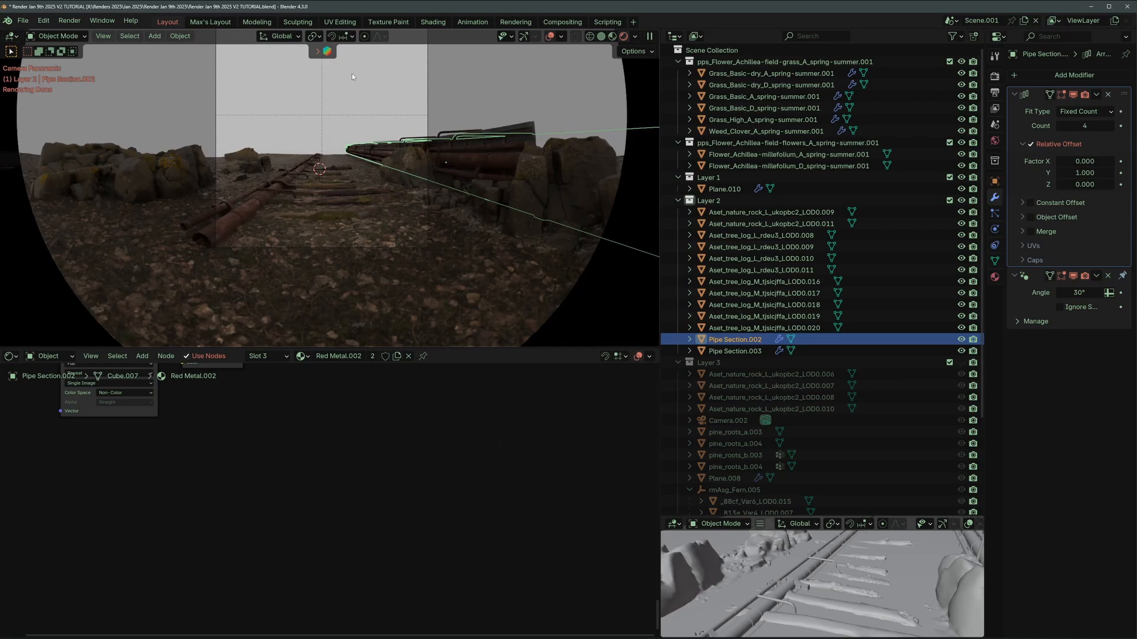
pyautogui.scroll(3, 352, 76)
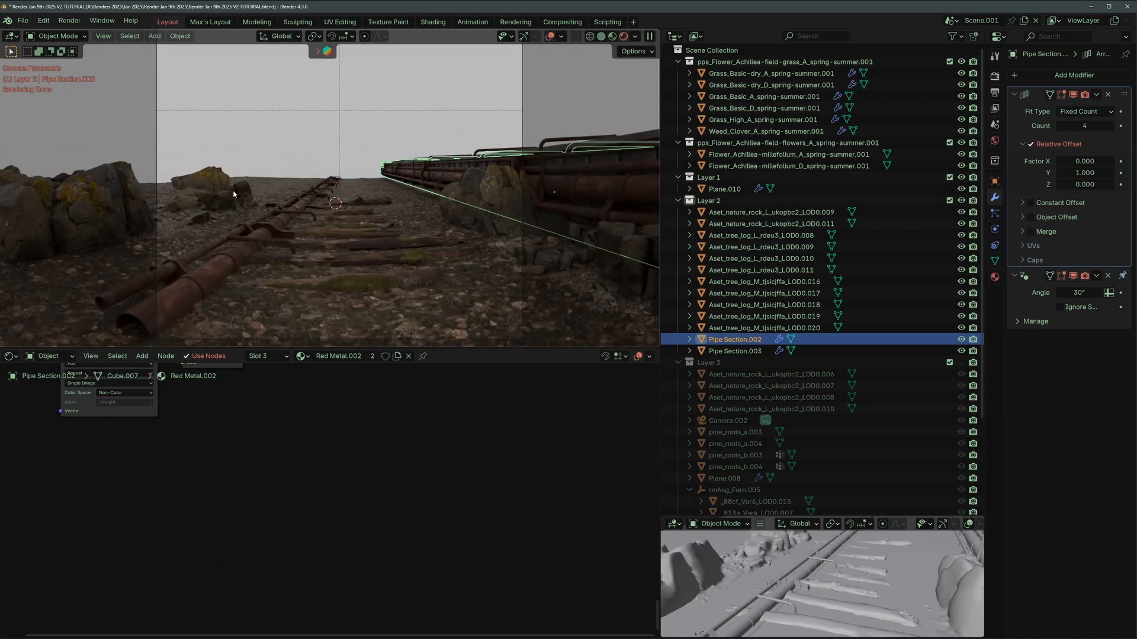
# Try shifting both flanking rock formations along X in the camera view, cancelling each move.
pyautogui.click(240, 184)
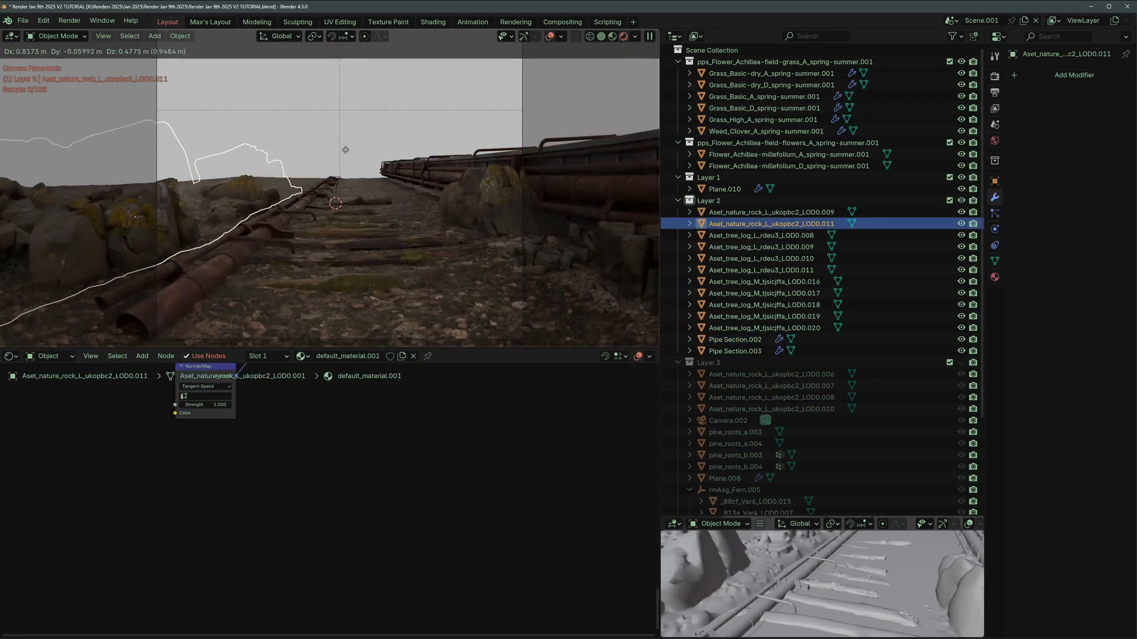
pyautogui.press('g')
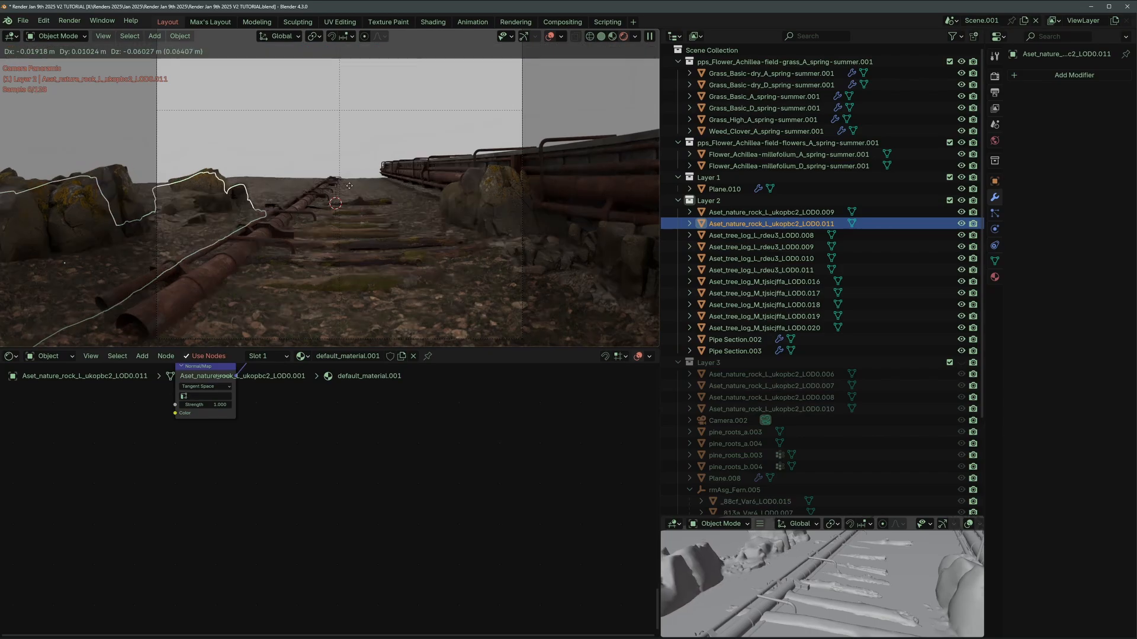
pyautogui.press('x')
pyautogui.rightClick(408, 210)
pyautogui.click(492, 190)
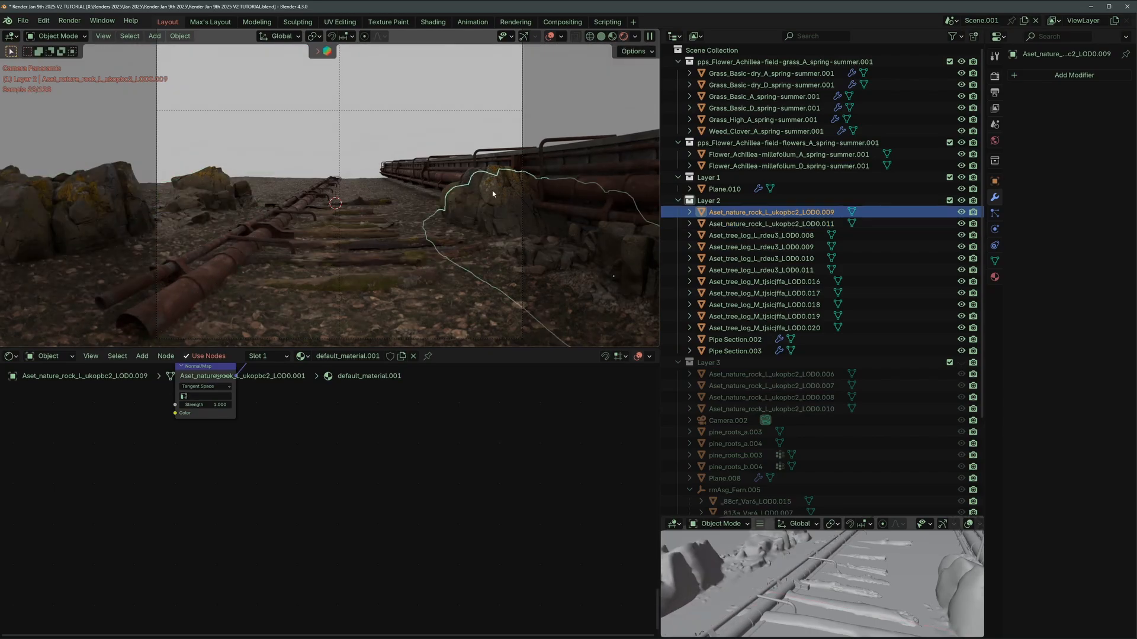
pyautogui.press('g')
pyautogui.press('x')
pyautogui.rightClick(413, 219)
# Select the two pipe sections in turn, leaving the raised one with the railing selected, and leave the camera view.
pyautogui.click(290, 208)
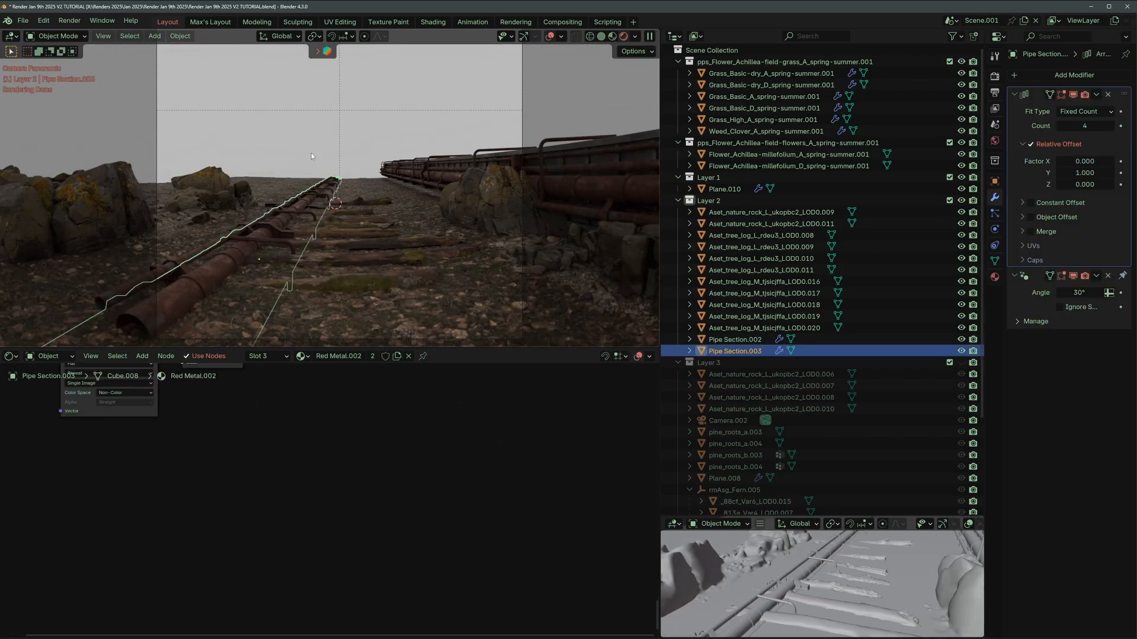
pyautogui.click(416, 169)
pyautogui.hotkey('alt', 'a')
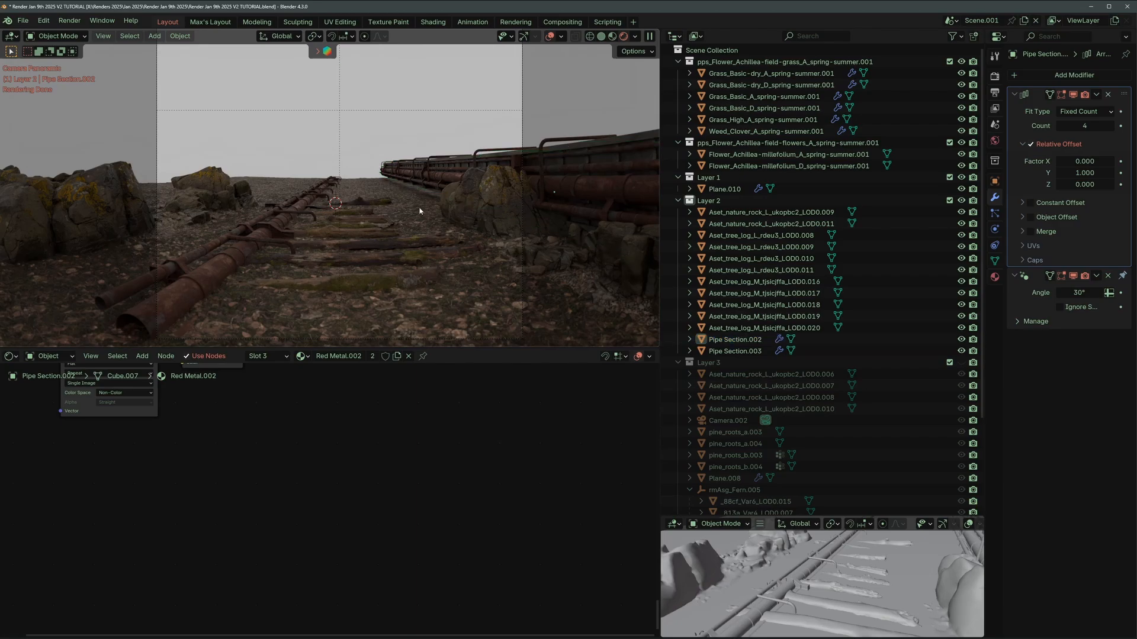
pyautogui.click(425, 174)
pyautogui.moveTo(426, 175); pyautogui.dragTo(390, 204, button='middle')
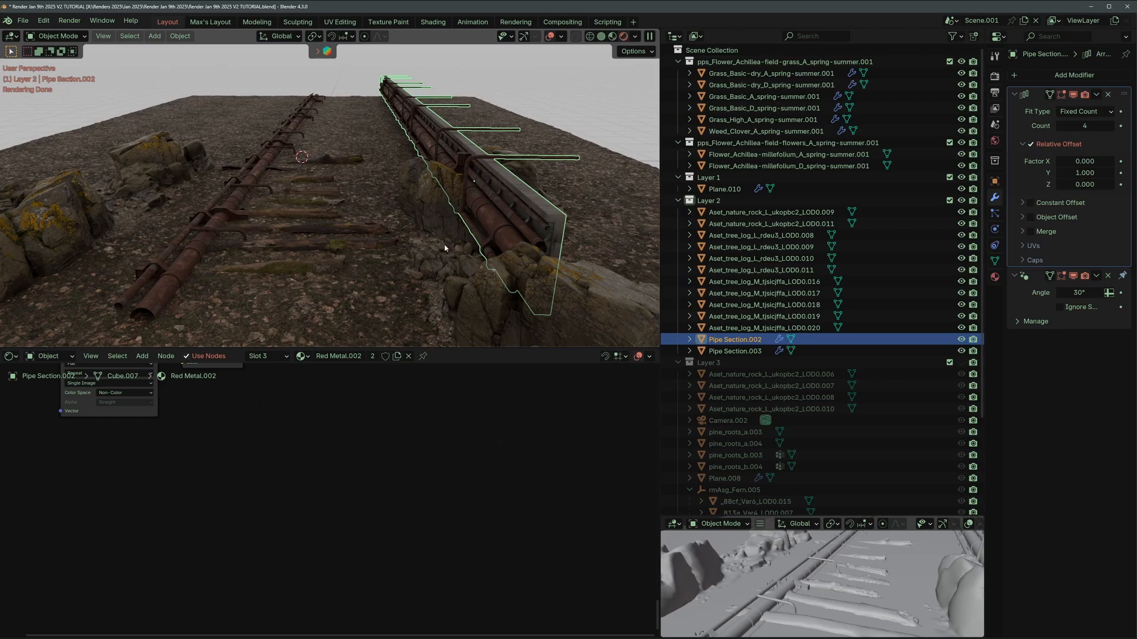
# Unhide the Layer 3 collection and select the large tree-root scan (Roots Dec 26th 2023.007) beside the track.
pyautogui.click(962, 362)
pyautogui.scroll(5, 369, 198)
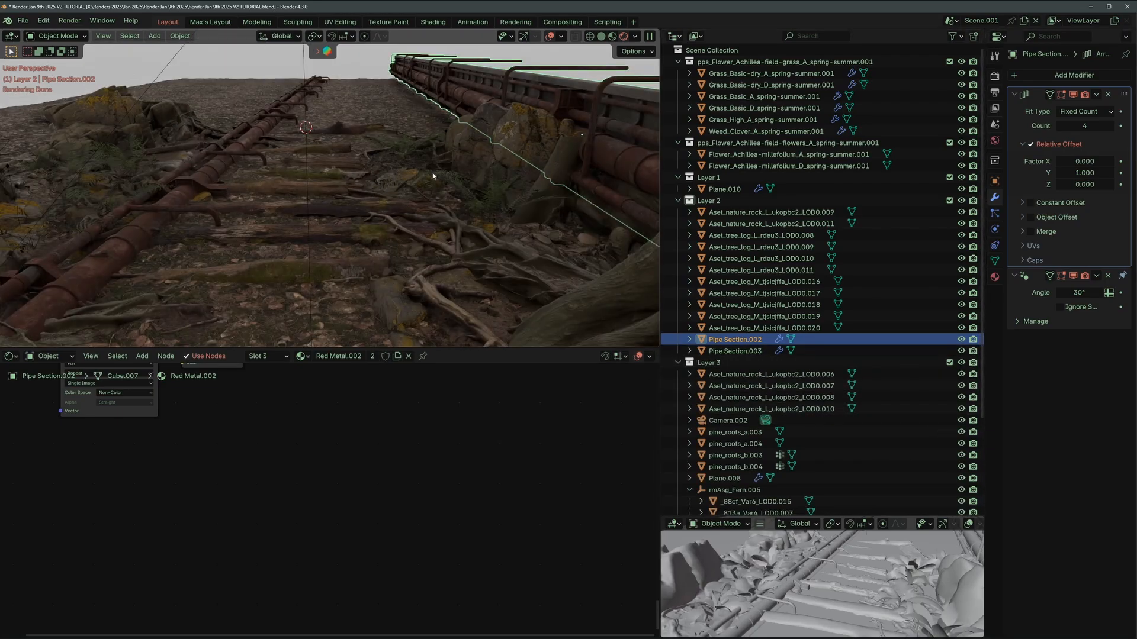
pyautogui.keyDown('shift'); pyautogui.moveTo(395, 223); pyautogui.dragTo(419, 184, button='middle'); pyautogui.keyUp('shift')
pyautogui.click(457, 246)
pyautogui.keyDown('shift'); pyautogui.moveTo(432, 228); pyautogui.dragTo(366, 173, button='middle'); pyautogui.keyUp('shift')
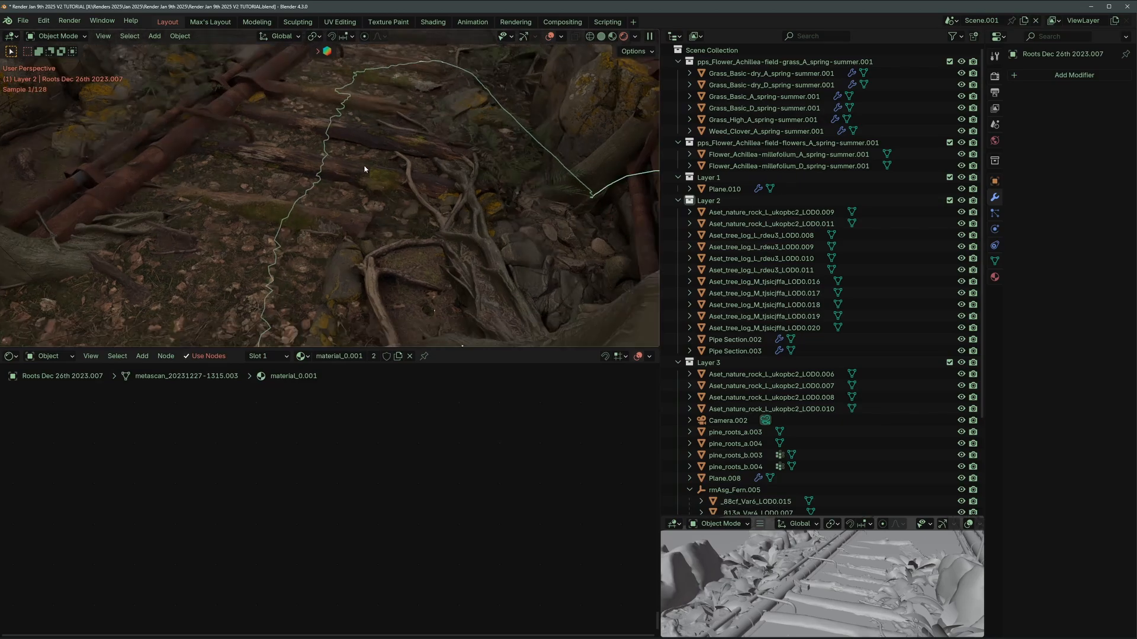
# Isolate the selected tree-root scan in local view to inspect its trunk and roots, and return to the full scene.
pyautogui.press('g')
pyautogui.click(464, 180)
pyautogui.press('KP_Divide')
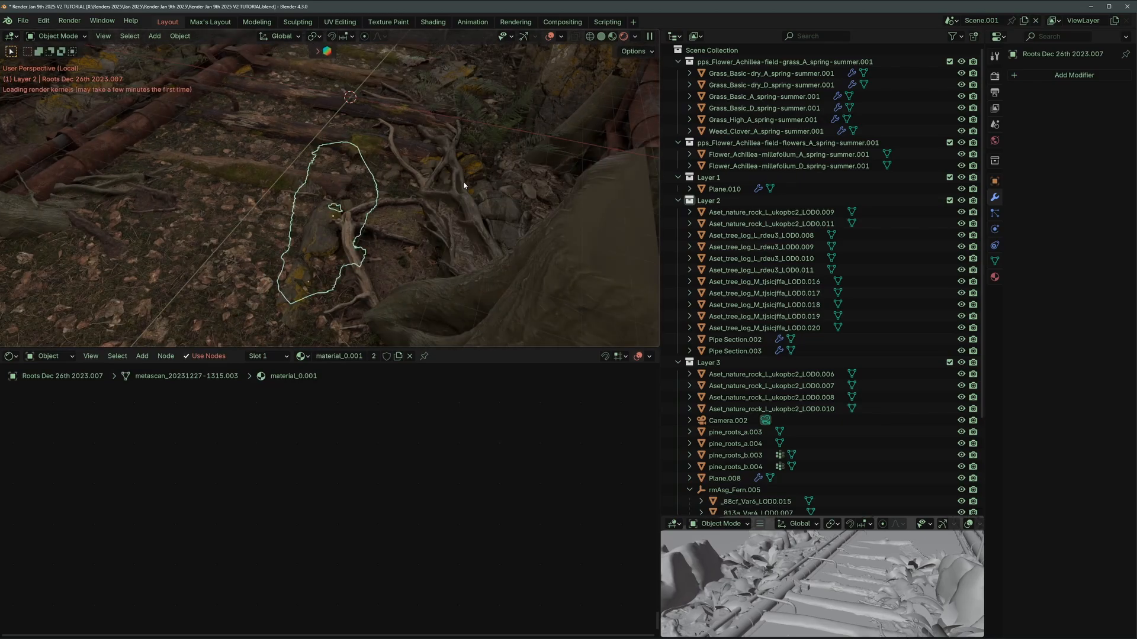
pyautogui.moveTo(464, 180); pyautogui.dragTo(190, 241, button='middle')
pyautogui.scroll(4, 401, 242)
pyautogui.scroll(4, 190, 241)
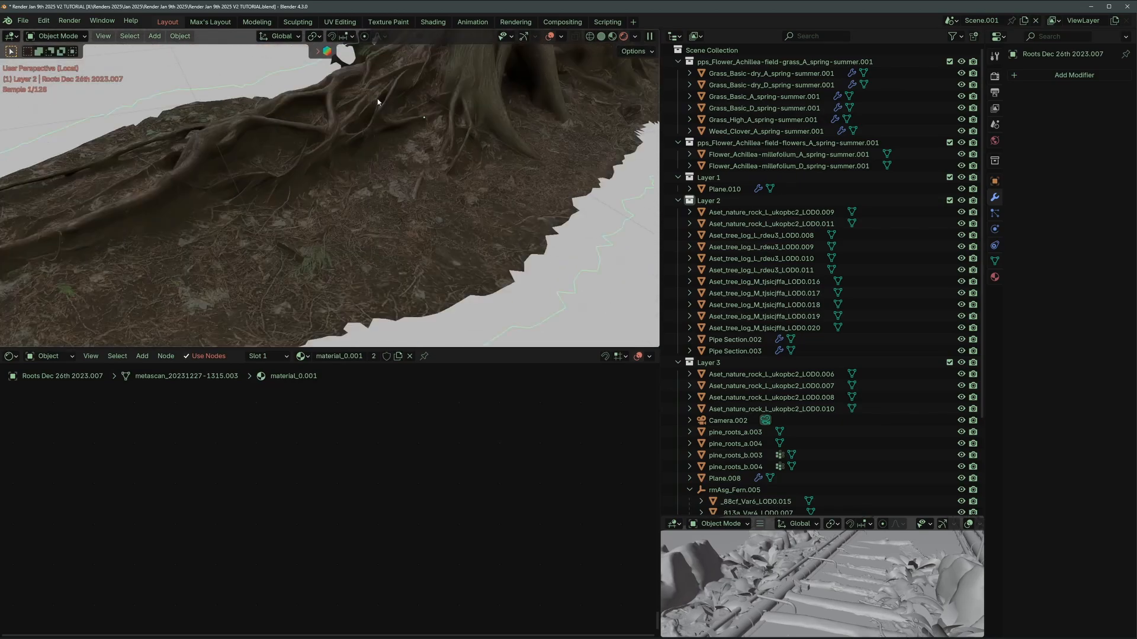
pyautogui.keyDown('shift'); pyautogui.moveTo(378, 99); pyautogui.dragTo(327, 256, button='middle'); pyautogui.keyUp('shift')
pyautogui.scroll(-5, 355, 231)
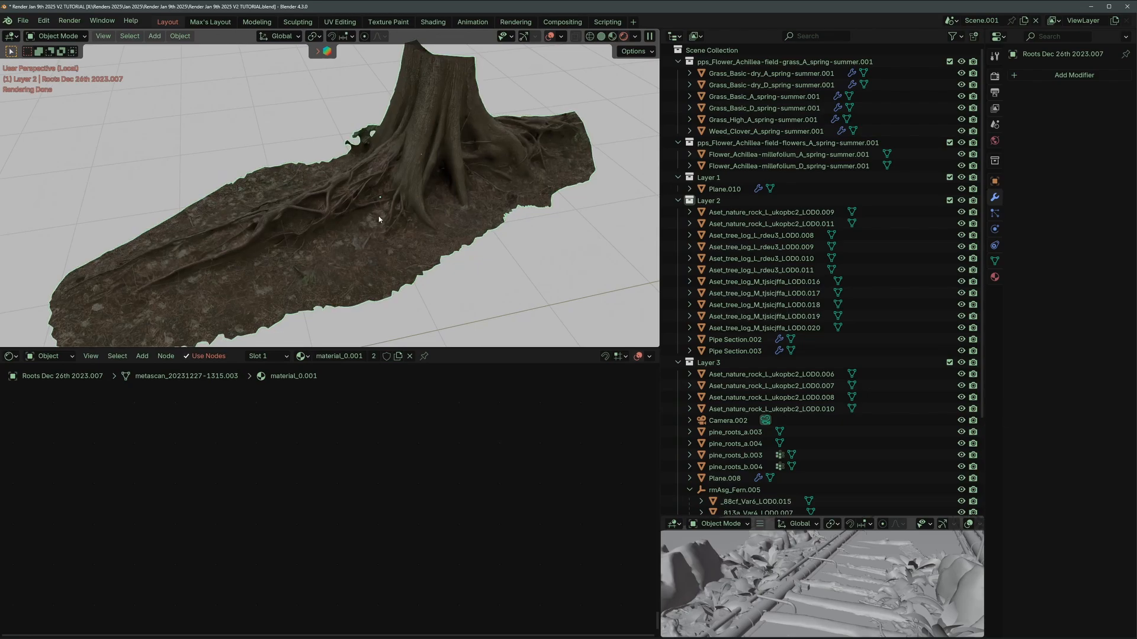
pyautogui.press('KP_Divide')
# Select the branching pine roots (pine_roots_a.004), inspect them in local view, and return to the full scene.
pyautogui.click(407, 172)
pyautogui.click(407, 172)
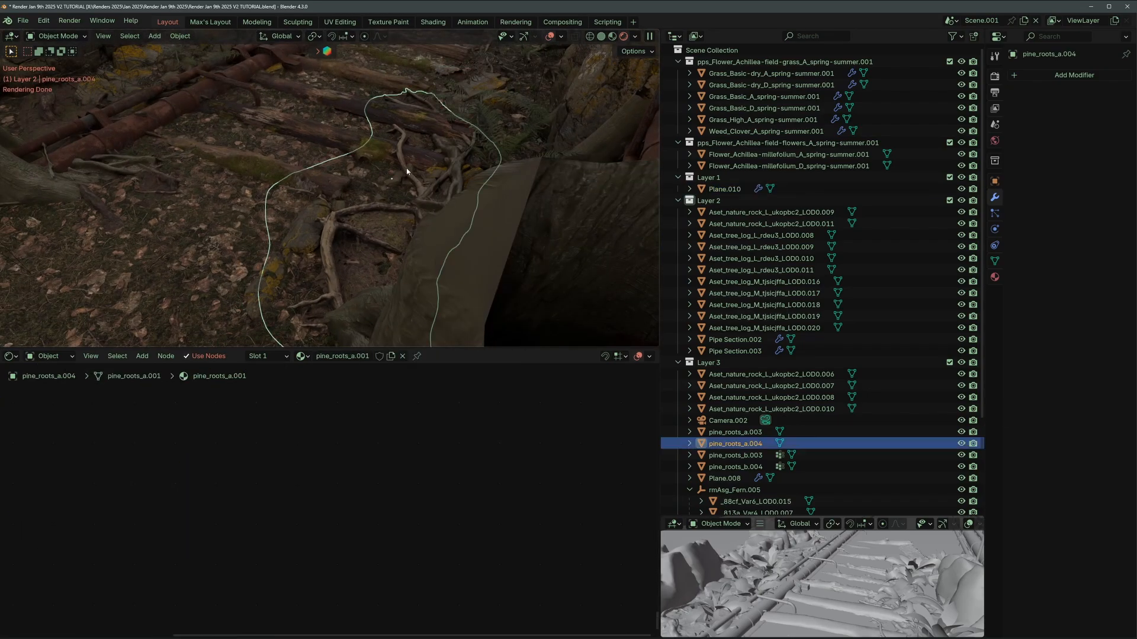
pyautogui.press('KP_Divide')
pyautogui.scroll(4, 345, 205)
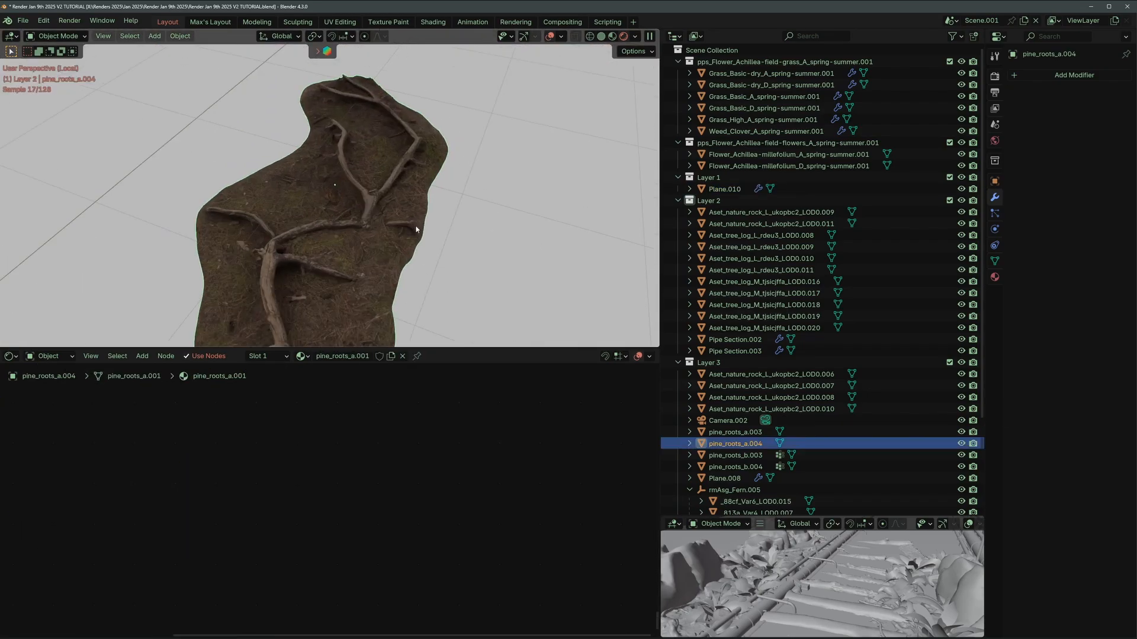
pyautogui.moveTo(416, 229); pyautogui.dragTo(325, 211, button='middle')
pyautogui.press('KP_Divide')
# Select in turn the root scan on the opposite side, a fern by the rusty pipe, and a mossy log.
pyautogui.click(130, 166)
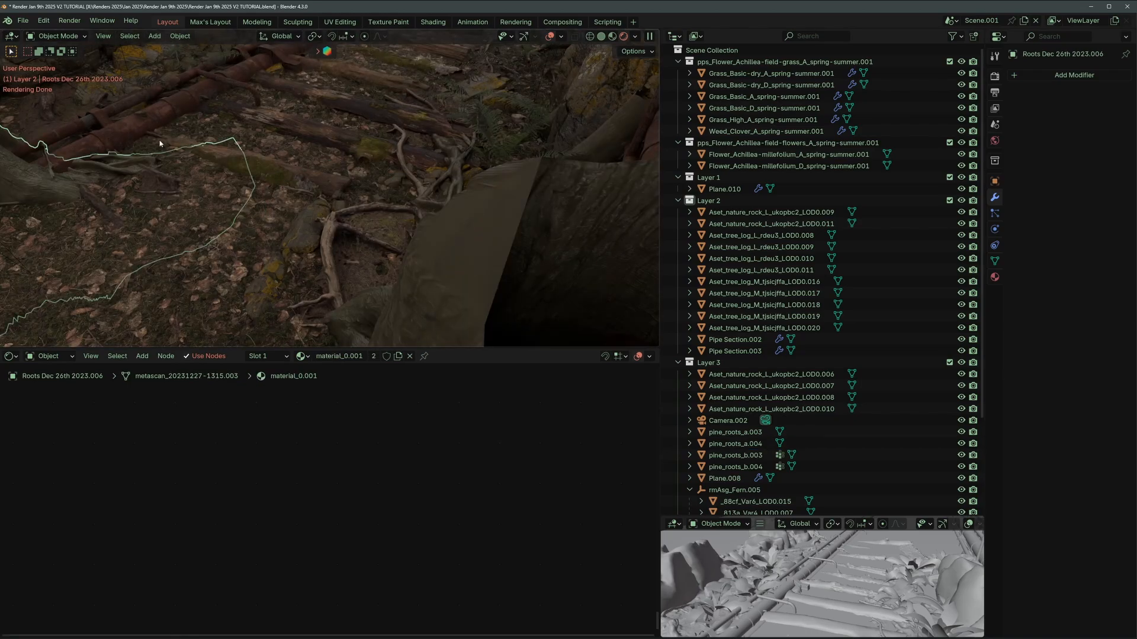
pyautogui.moveTo(160, 145); pyautogui.dragTo(184, 131, button='middle')
pyautogui.click(265, 169)
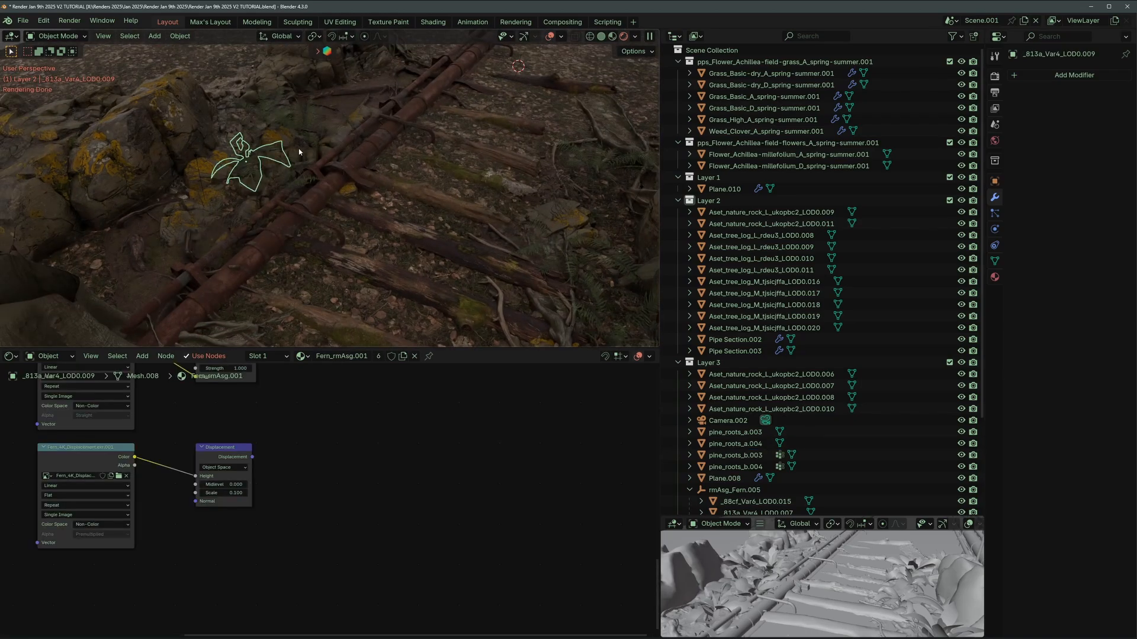
pyautogui.moveTo(299, 152); pyautogui.dragTo(416, 191, button='middle')
pyautogui.click(508, 174)
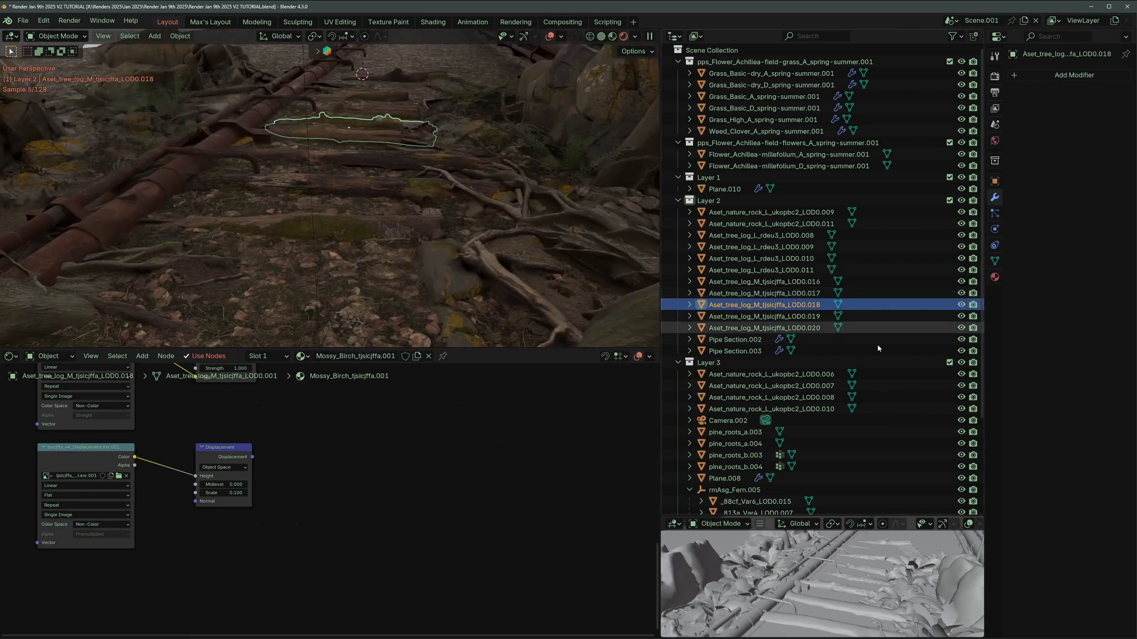
# Select the plane carrying the grass and flower particle systems (Plane.008) and raise it 0.23195 m along Z.
pyautogui.scroll(-5, 878, 351)
pyautogui.scroll(5, 875, 404)
pyautogui.scroll(-2, 364, 201)
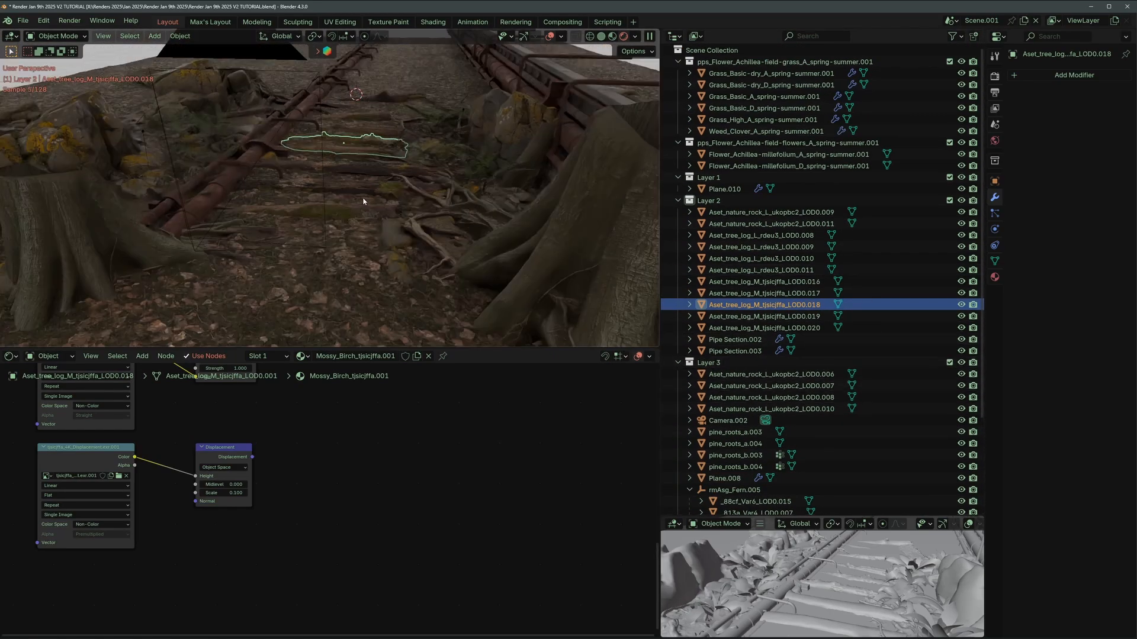
pyautogui.scroll(-2, 358, 202)
pyautogui.scroll(4, 353, 226)
pyautogui.moveTo(353, 226); pyautogui.dragTo(370, 272, button='middle')
pyautogui.press('g')
pyautogui.press('z')
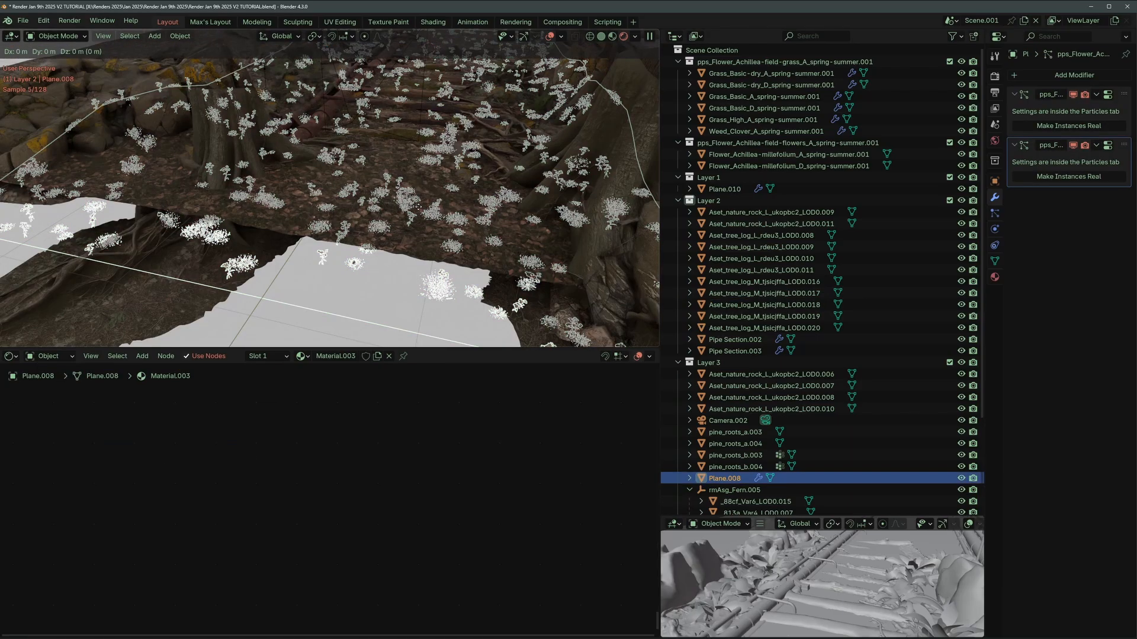
pyautogui.click(417, 138)
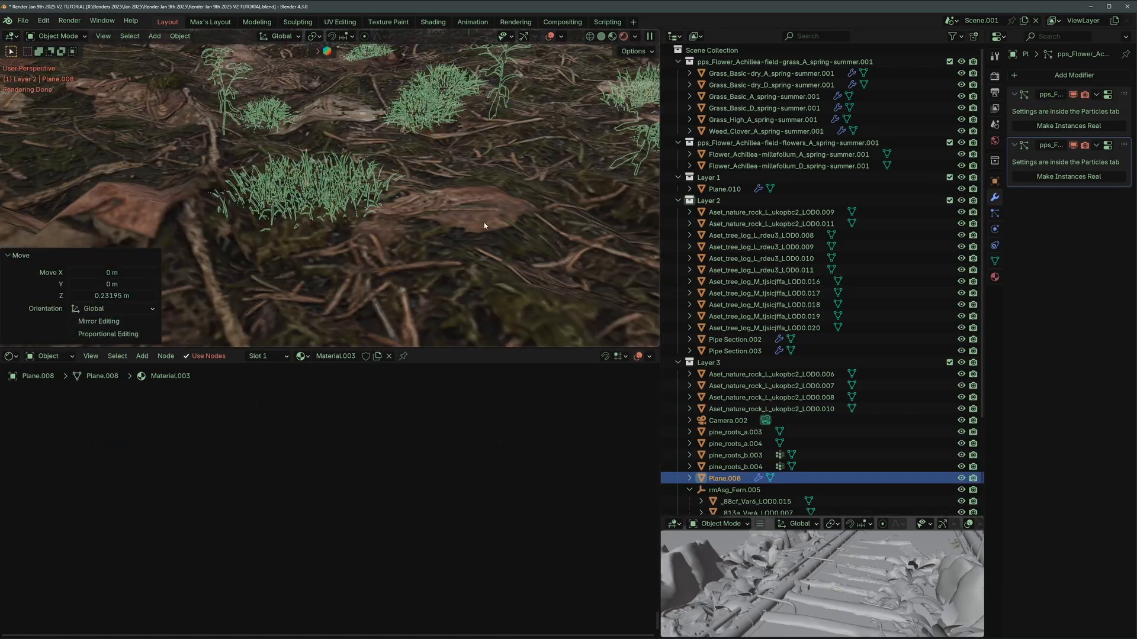
# Raise the particle plane another 0.18479 m along Z, and deselect it.
pyautogui.press('g')
pyautogui.press('z')
pyautogui.click(467, 278)
pyautogui.scroll(-8, 414, 236)
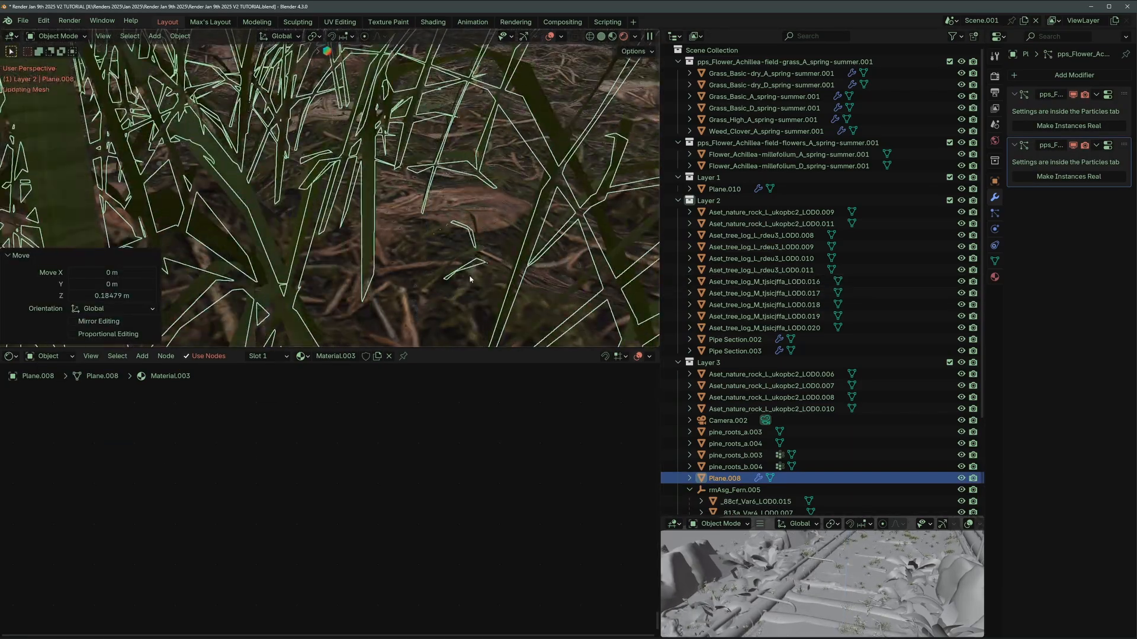
pyautogui.keyDown('shift'); pyautogui.moveTo(321, 335); pyautogui.dragTo(363, 245, button='middle'); pyautogui.keyUp('shift')
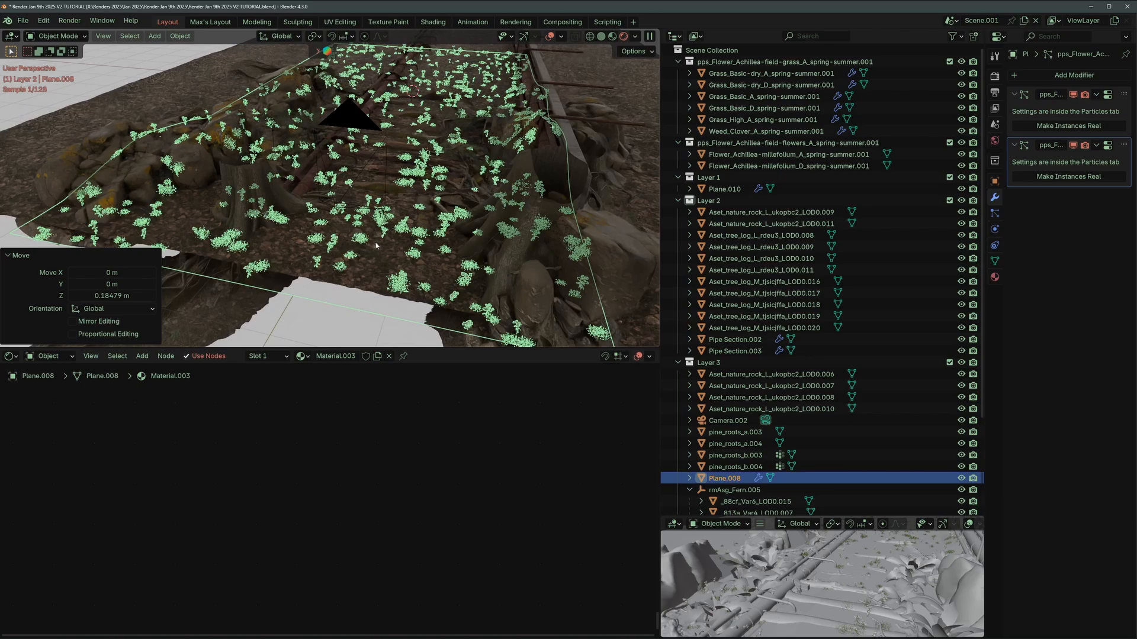
pyautogui.click(347, 318)
# Examine the flowers scattered among the logs and roots, and select a mossy log in the camera view.
pyautogui.scroll(4, 418, 206)
pyautogui.keyDown('shift'); pyautogui.moveTo(418, 206); pyautogui.dragTo(432, 145, button='middle'); pyautogui.keyUp('shift')
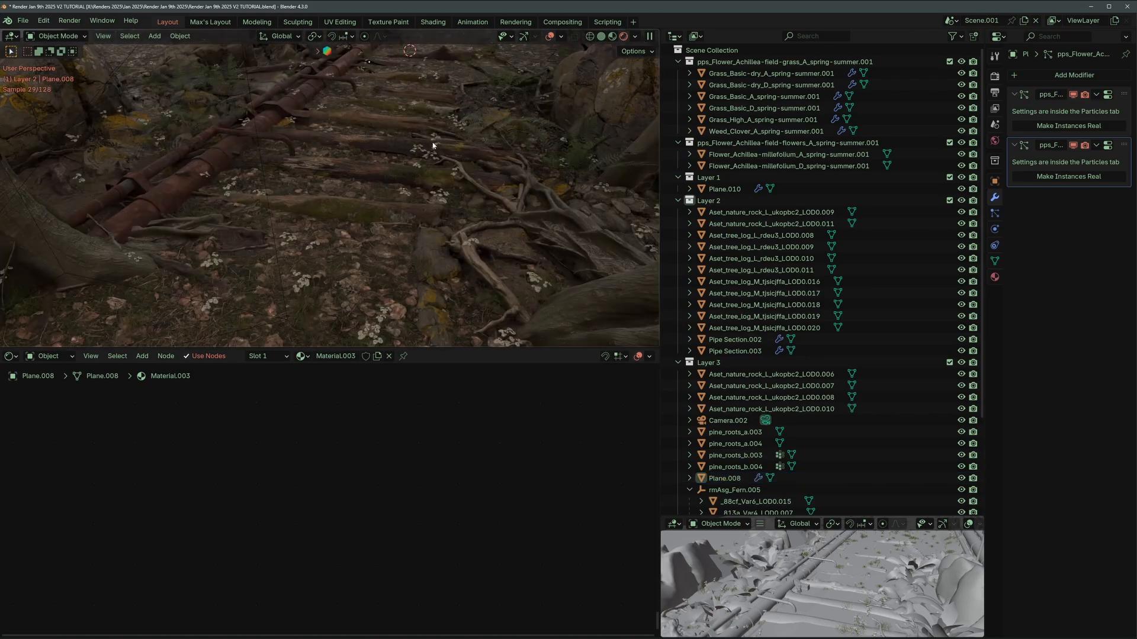
pyautogui.scroll(3, 415, 124)
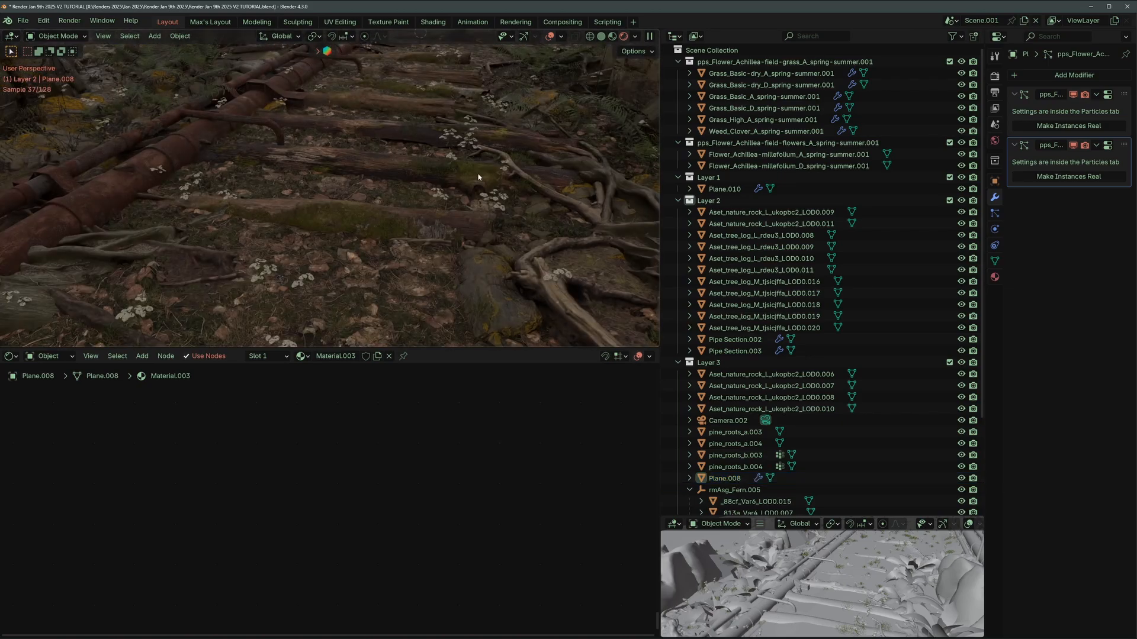
pyautogui.moveTo(478, 176); pyautogui.dragTo(435, 241, button='middle')
pyautogui.keyDown('shift'); pyautogui.moveTo(356, 263); pyautogui.dragTo(432, 287, button='middle'); pyautogui.keyUp('shift')
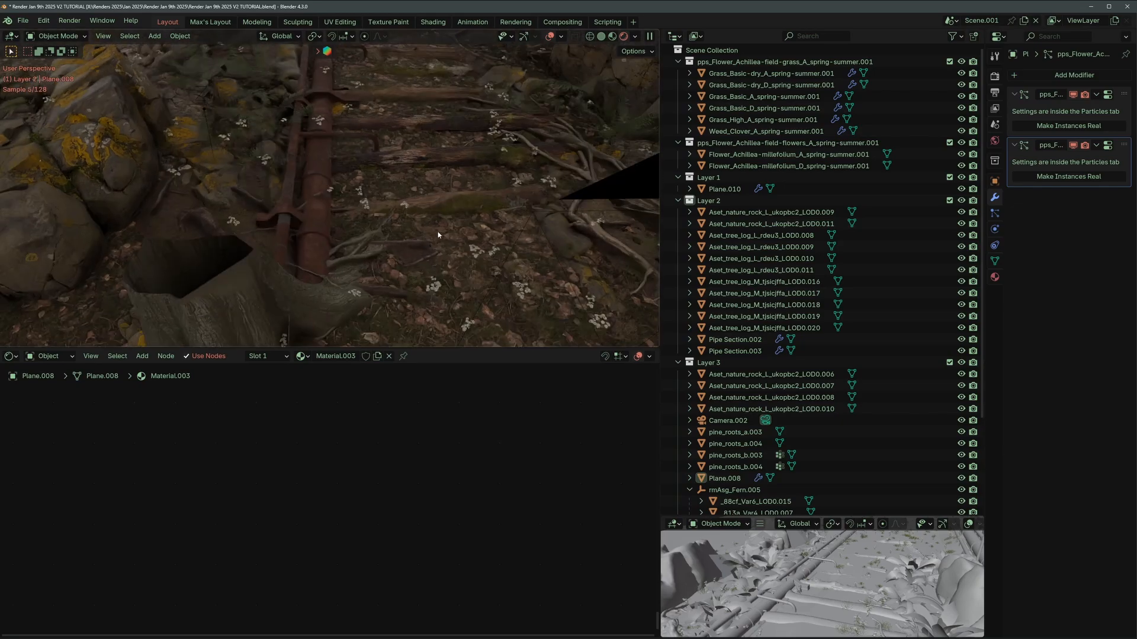
pyautogui.click(424, 260)
pyautogui.press('KP_0')
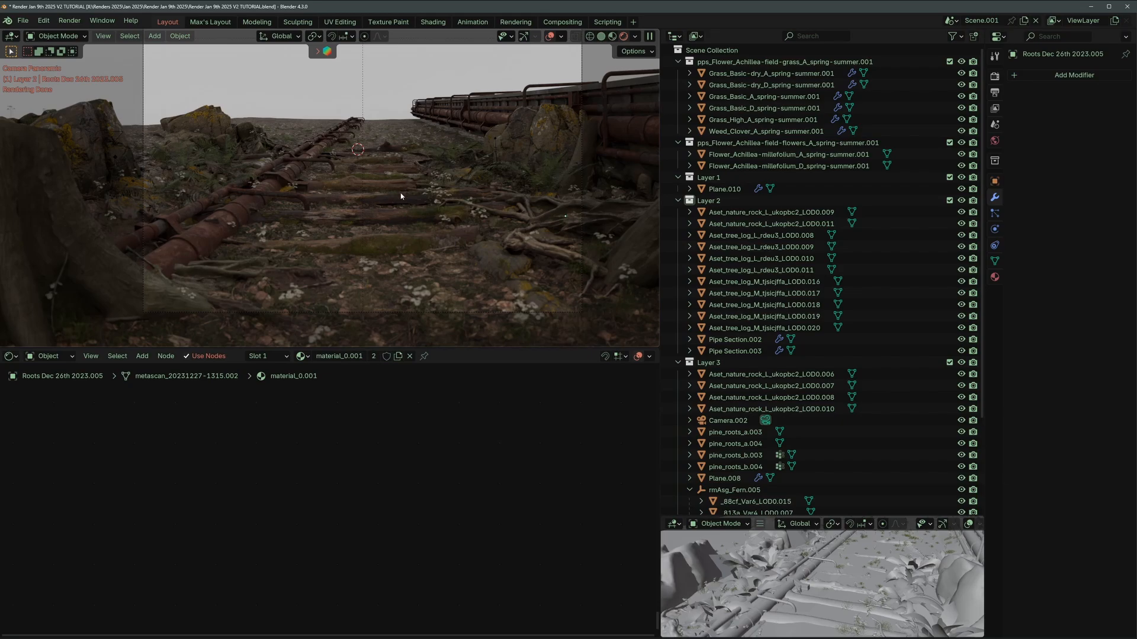
pyautogui.click(364, 192)
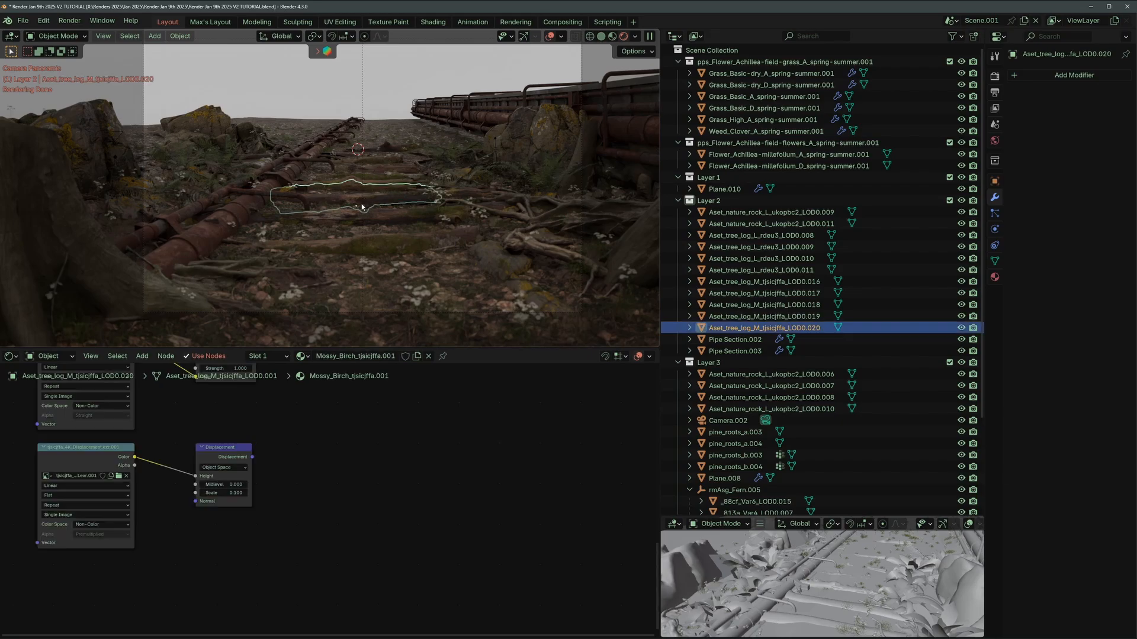
# Select in turn the flower particle plane (Plane.008) and the mossy log lying across the track in the camera view.
pyautogui.click(357, 236)
pyautogui.click(363, 241)
pyautogui.click(362, 205)
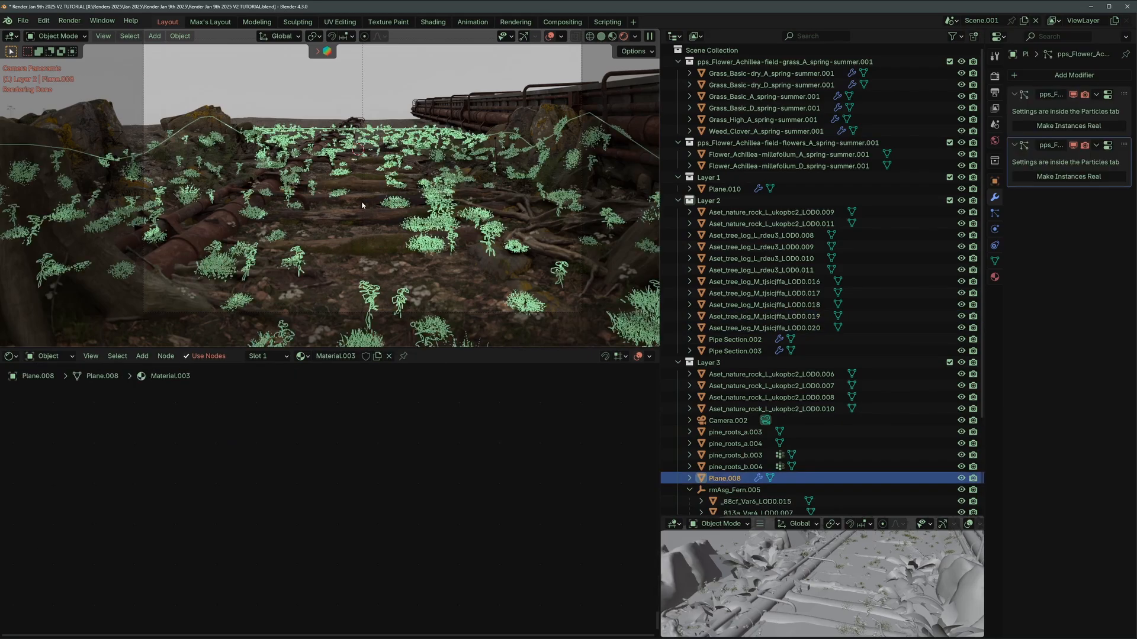
pyautogui.click(358, 216)
pyautogui.click(356, 195)
pyautogui.click(358, 189)
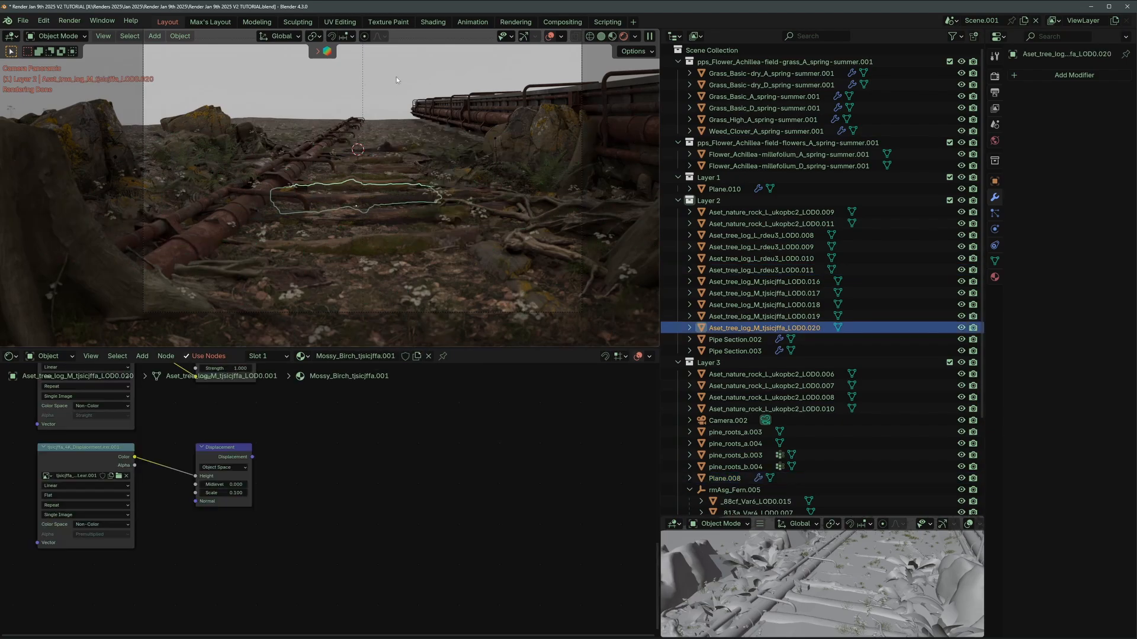
# Examine the layered foreground from outside the camera, select the rusty pipe section (Pipe Section.003), deselect it, and return to the camera view.
pyautogui.click(384, 115)
pyautogui.moveTo(376, 156); pyautogui.dragTo(424, 189, button='middle')
pyautogui.scroll(-5, 423, 190)
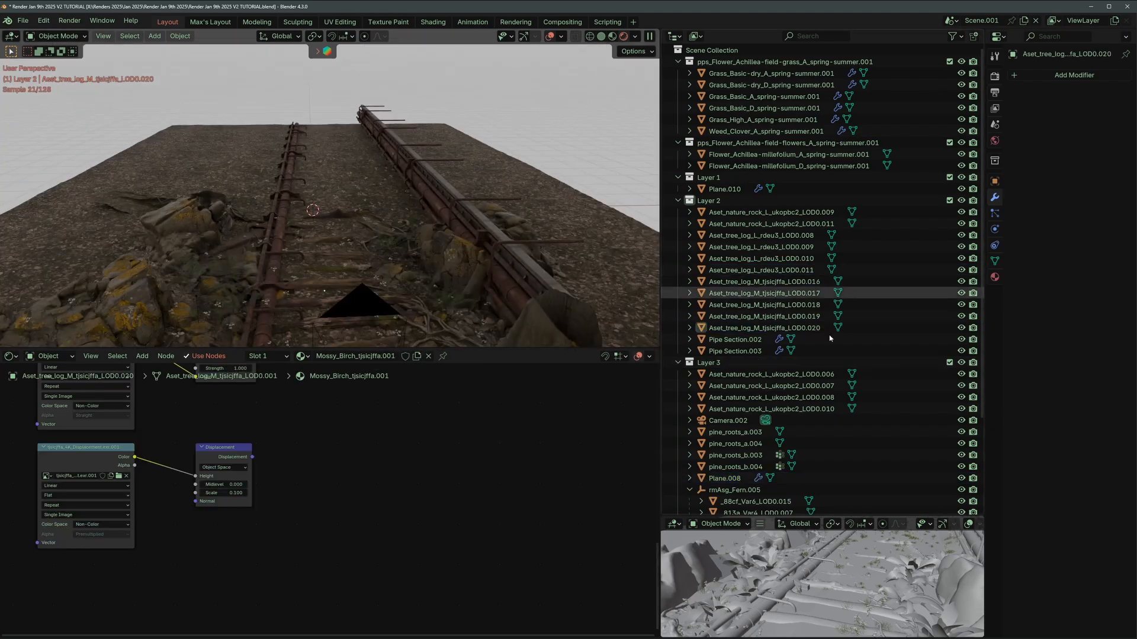
pyautogui.keyDown('shift'); pyautogui.moveTo(379, 284); pyautogui.dragTo(355, 171, button='middle'); pyautogui.keyUp('shift')
pyautogui.click(255, 161)
pyautogui.hotkey('alt', 'a')
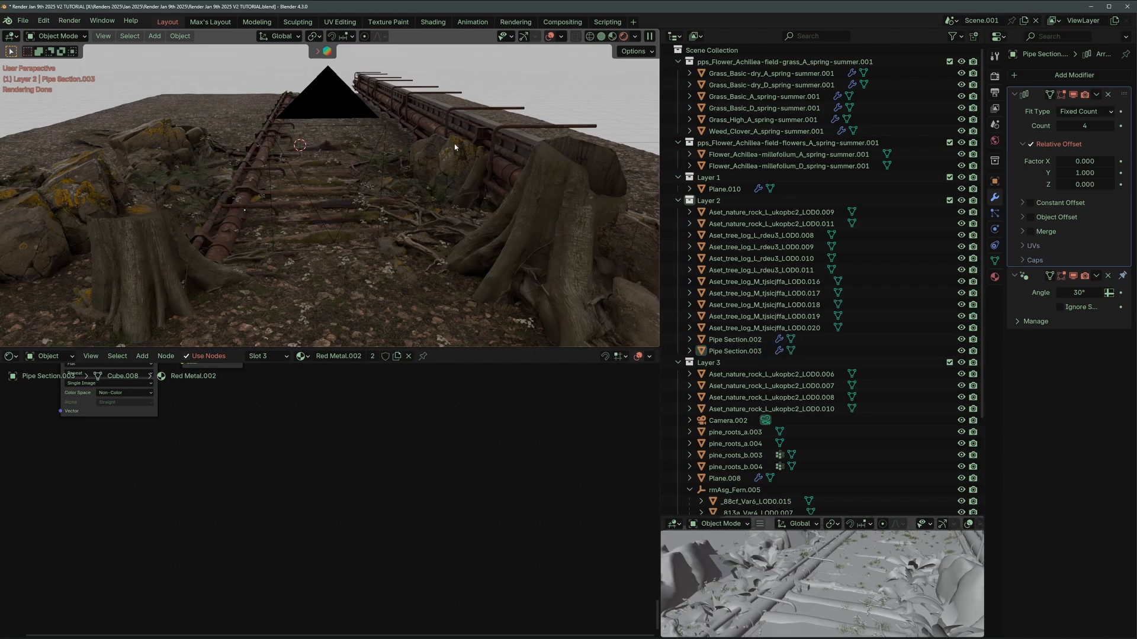
pyautogui.scroll(5, 418, 234)
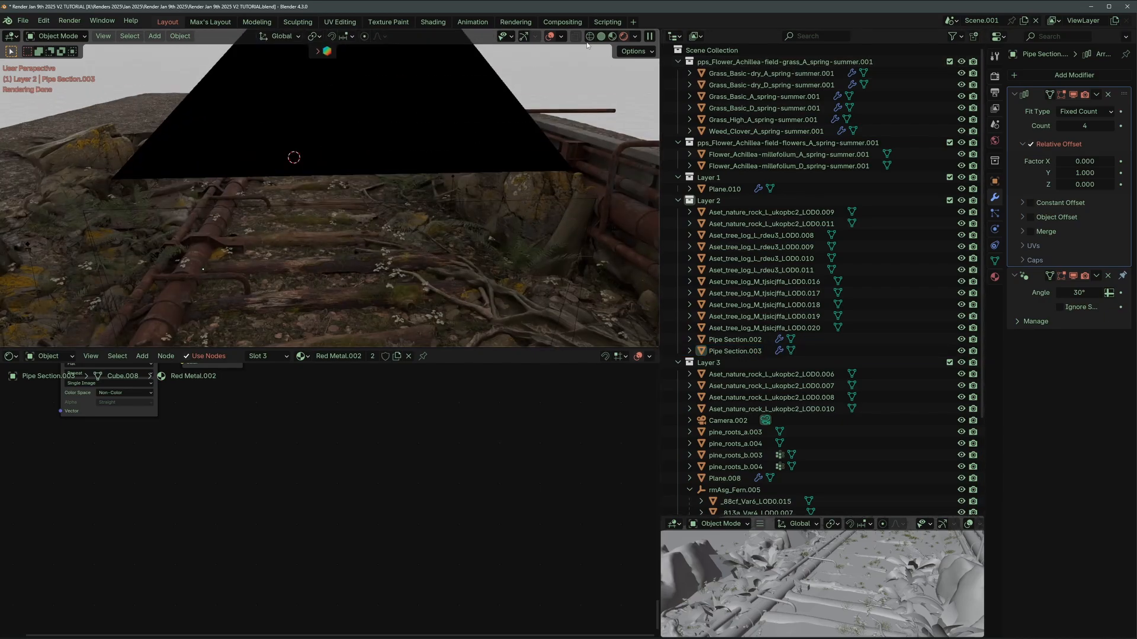
pyautogui.click(950, 21)
pyautogui.press('KP_0')
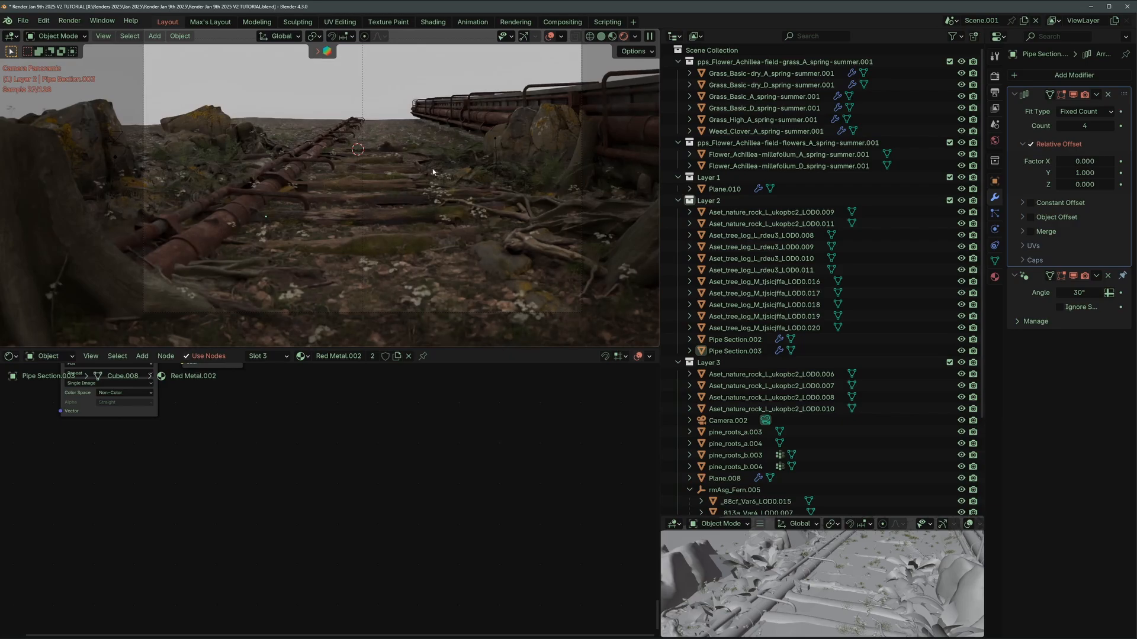
# Switch to the complete forest scene named Scene and make its camera viewport taller.
pyautogui.click(949, 21)
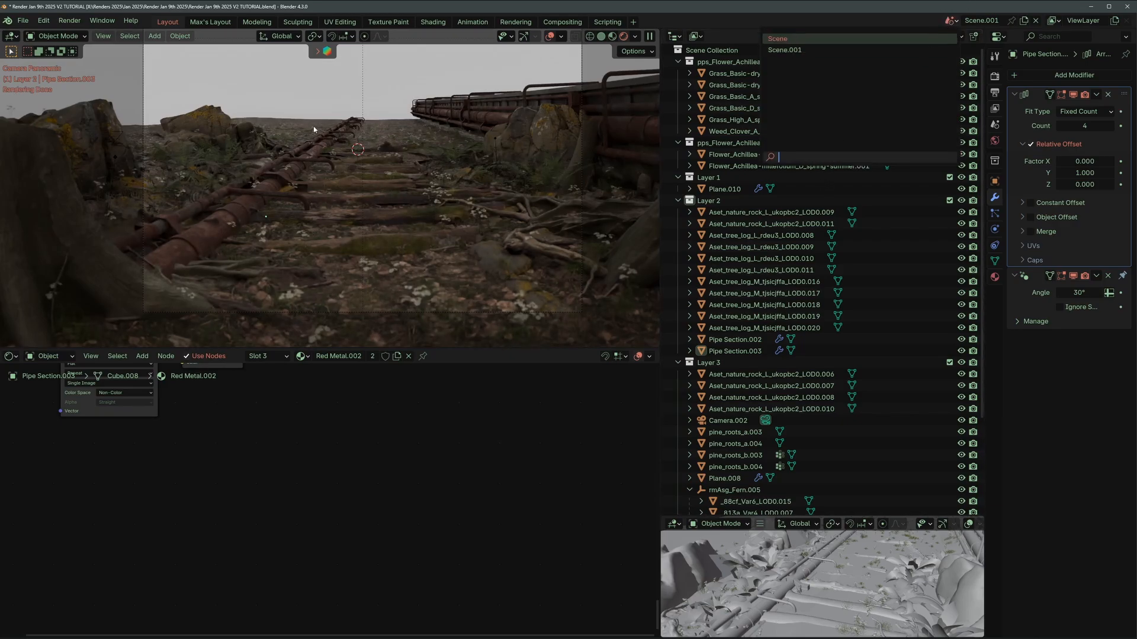
pyautogui.press('Return')
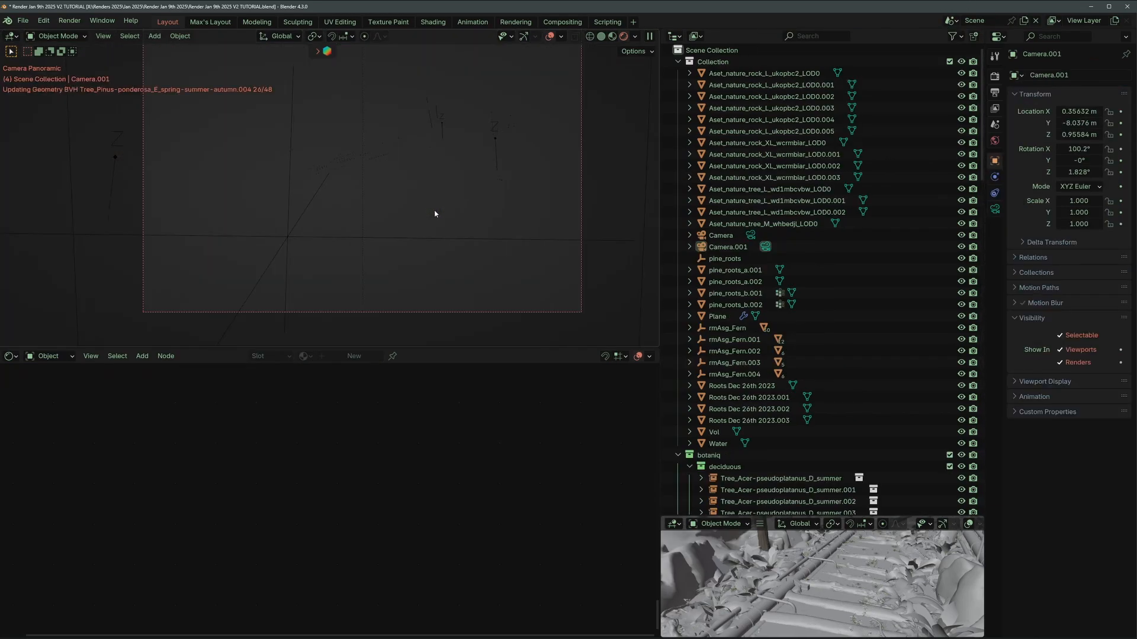
pyautogui.moveTo(415, 349); pyautogui.dragTo(408, 456)
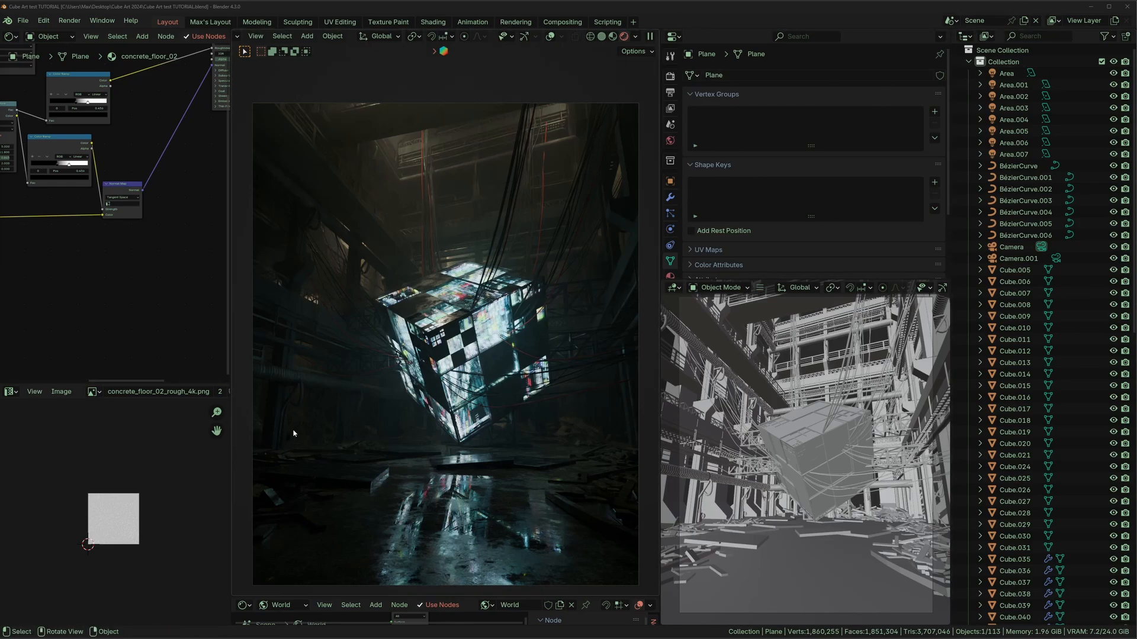
# Switch the cube artwork to Scene.001, and show and hide the Layer 2 collection of floor debris.
pyautogui.click(950, 20)
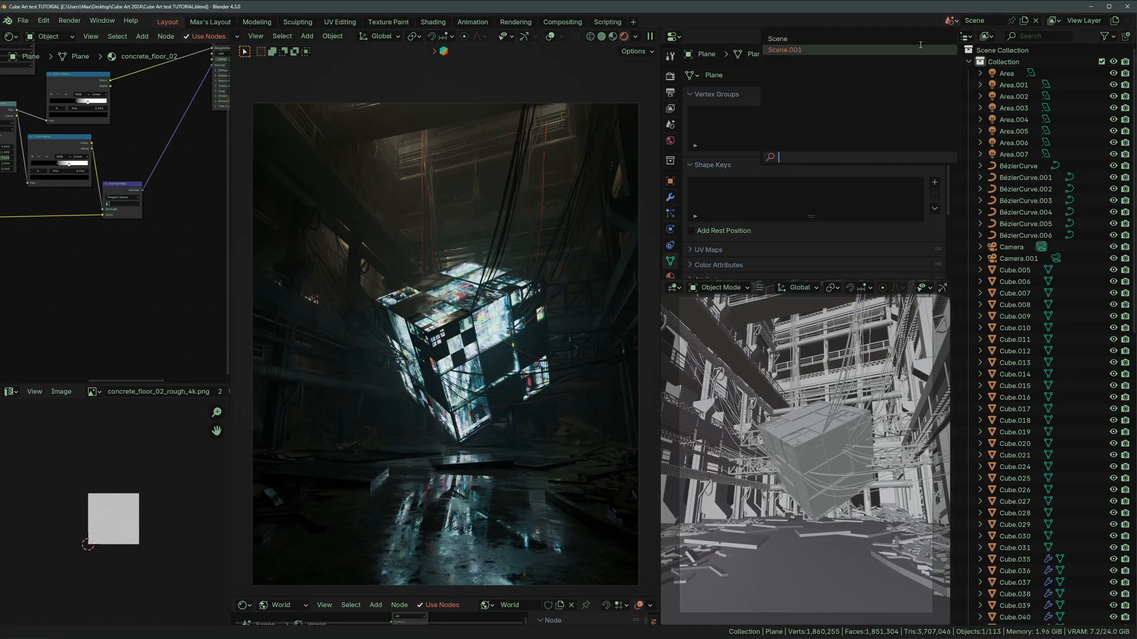
pyautogui.click(847, 50)
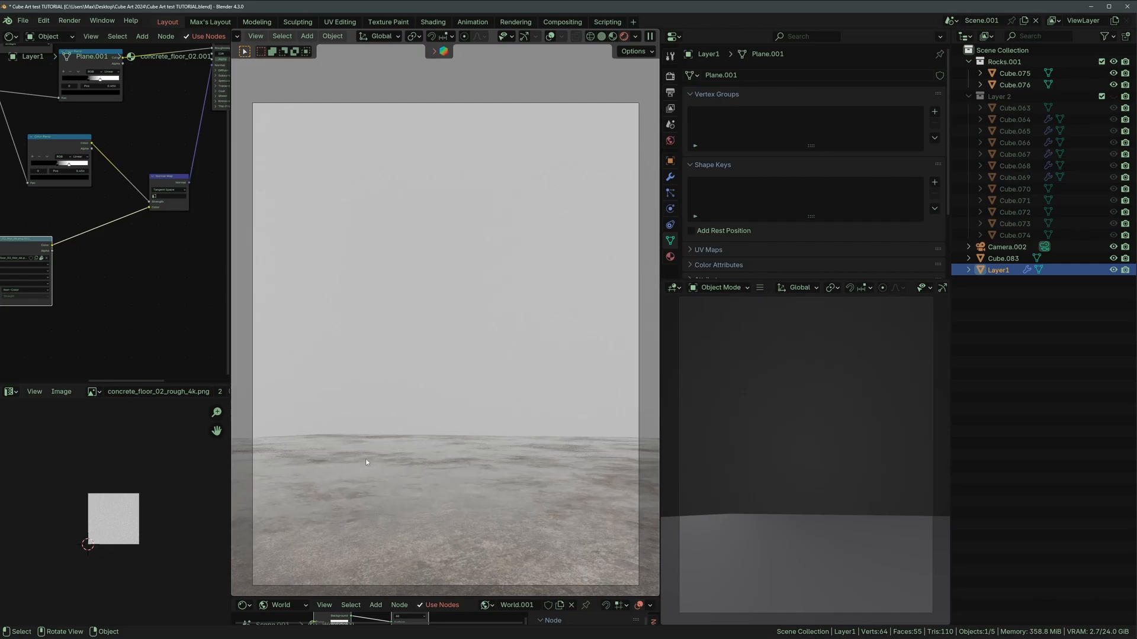
pyautogui.click(1113, 96)
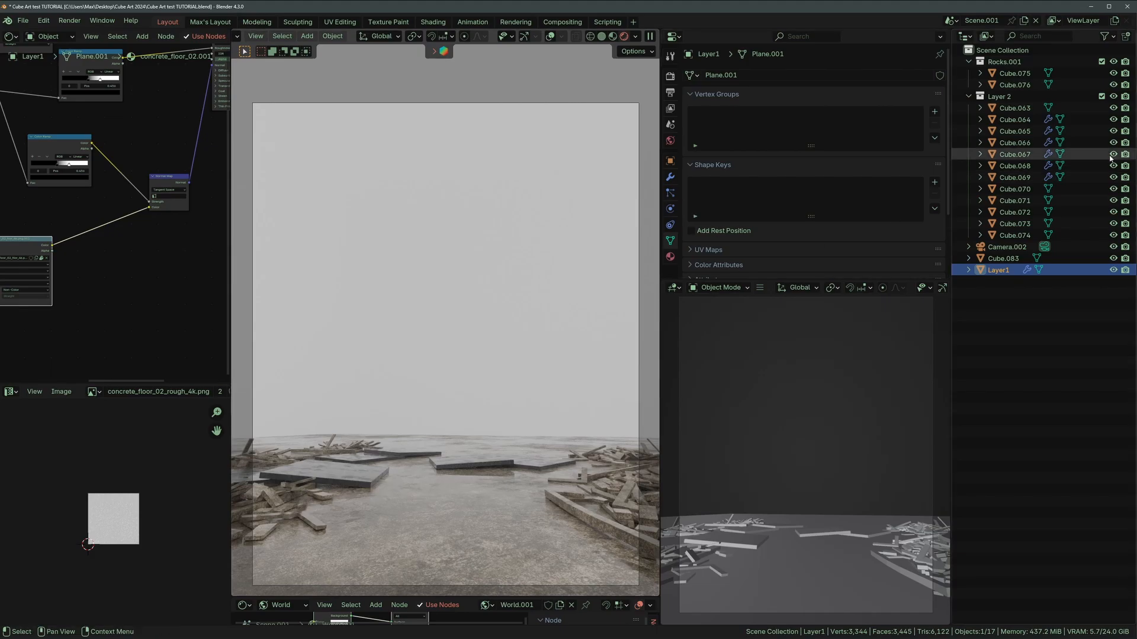
pyautogui.click(1113, 95)
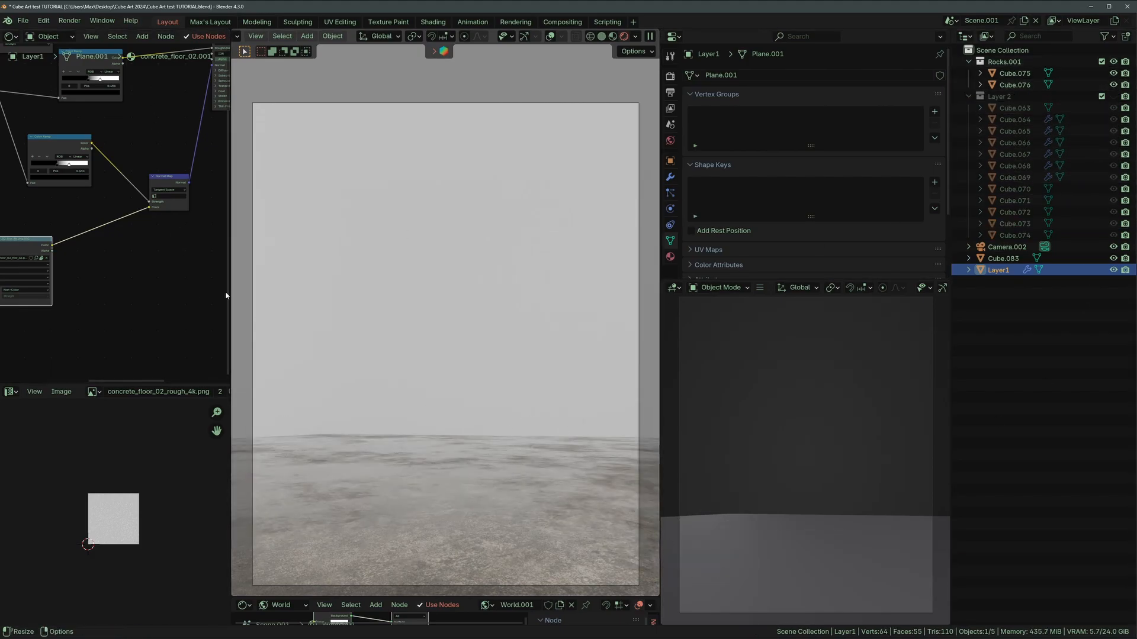
# Widen the shader editor and frame the concrete floor's material nodes beside a closer view of the floor.
pyautogui.moveTo(233, 282); pyautogui.dragTo(333, 282)
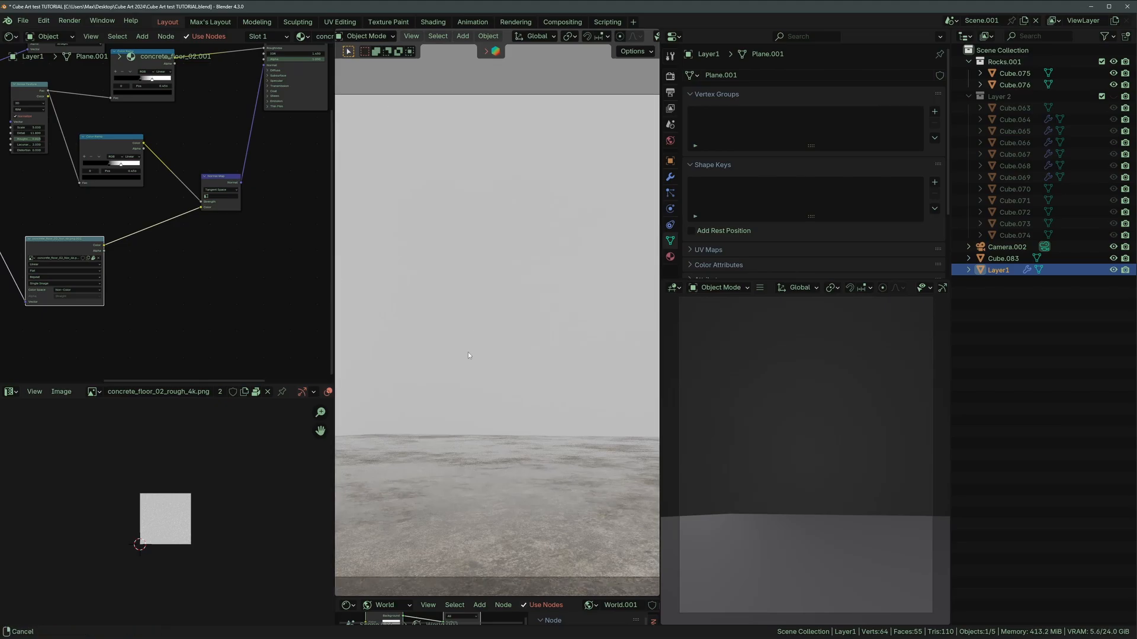
pyautogui.scroll(-1, 185, 202)
pyautogui.scroll(-2, 185, 202)
pyautogui.moveTo(209, 167); pyautogui.dragTo(246, 264, button='middle')
pyautogui.scroll(-2, 246, 261)
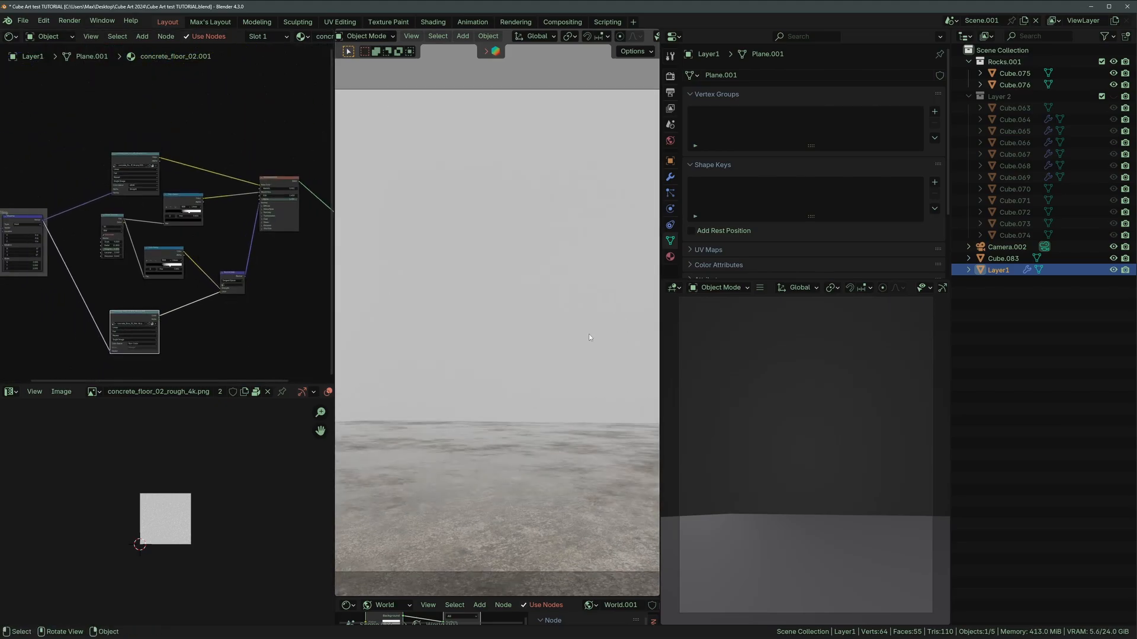
pyautogui.moveTo(485, 458); pyautogui.dragTo(521, 349, button='middle')
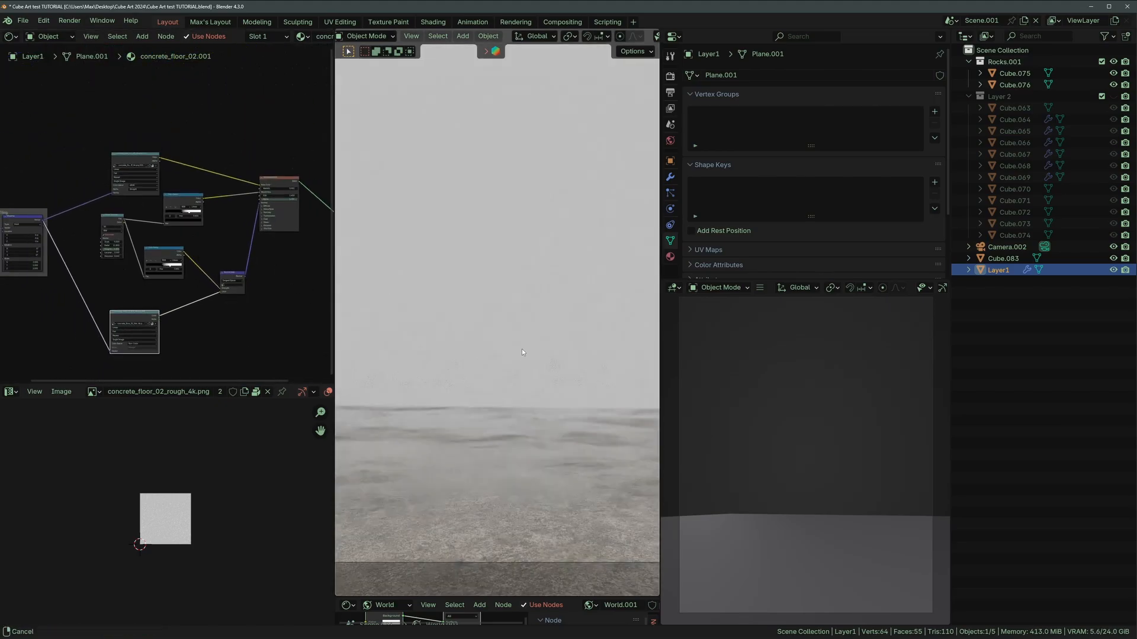
pyautogui.moveTo(567, 496); pyautogui.dragTo(450, 425, button='middle')
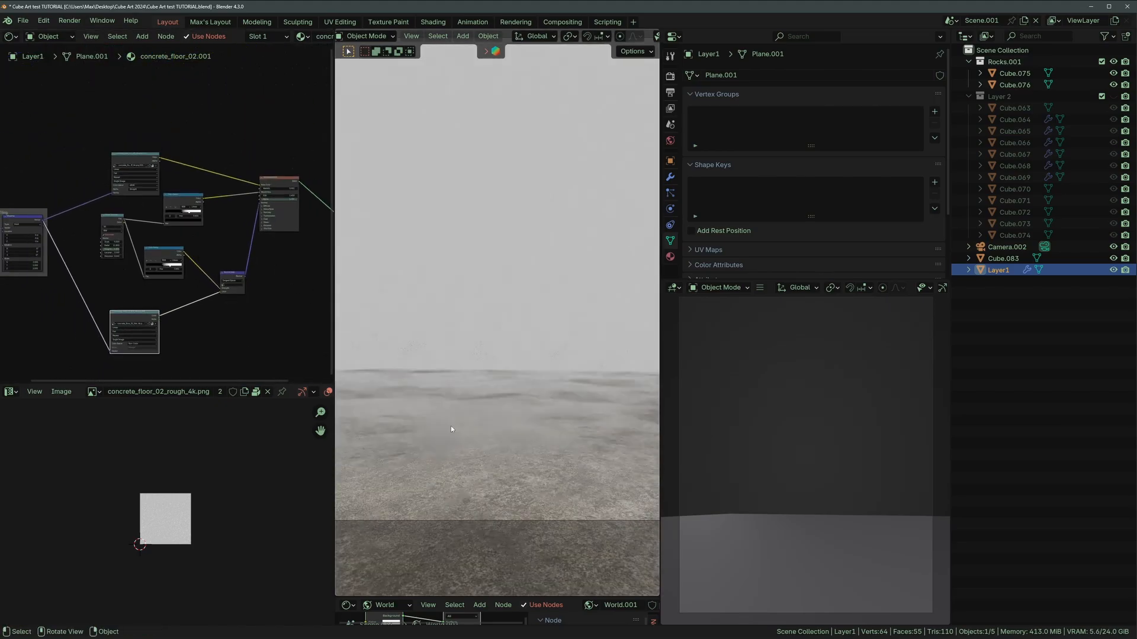
# Open the world's shader nodes and disconnect the background node from the world output.
pyautogui.click(68, 37)
pyautogui.click(59, 74)
pyautogui.keyDown('alt'); pyautogui.moveTo(222, 210); pyautogui.dragTo(210, 218); pyautogui.keyUp('alt')
# Add a point light and place it just above the floor near the horizon.
pyautogui.hotkey('shift', 'a')
pyautogui.moveTo(454, 433)
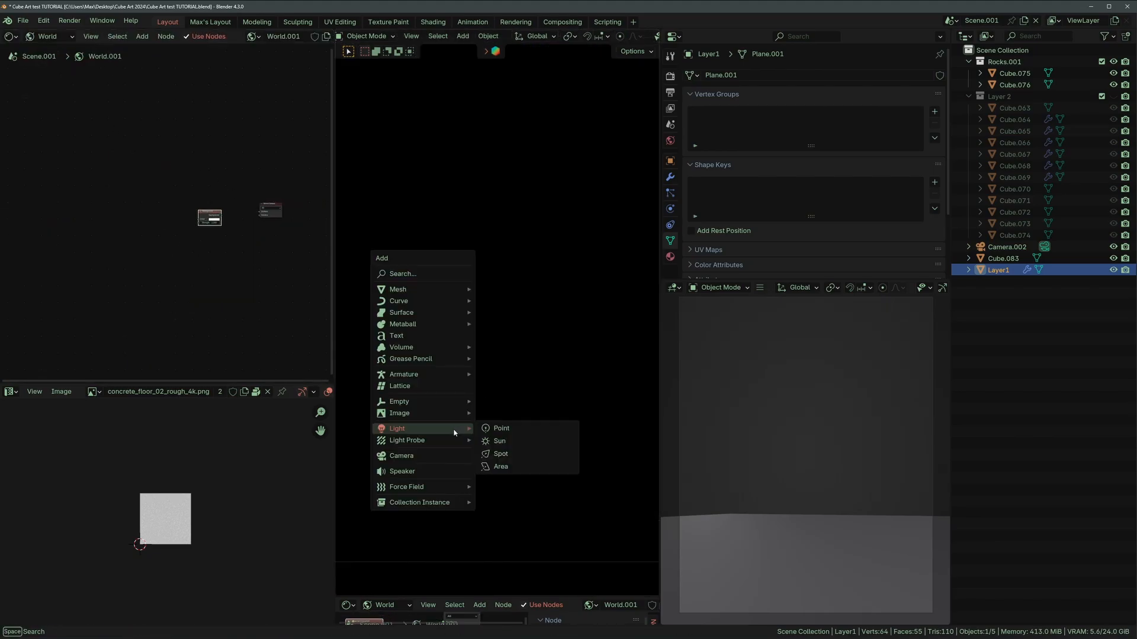
pyautogui.click(502, 428)
pyautogui.press('g')
pyautogui.click(525, 375)
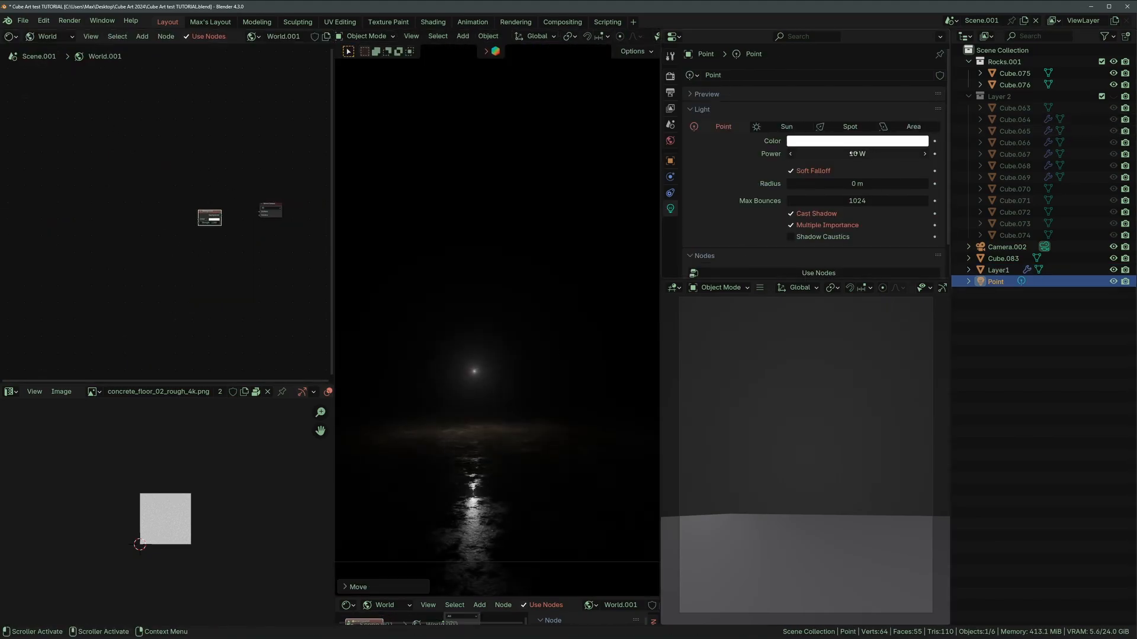
# Set the point light's power to 273.6 W, move it with Z locked, and reposition it higher above the floor.
pyautogui.moveTo(856, 154); pyautogui.dragTo(906, 154)
pyautogui.press('g')
pyautogui.hotkey('shift', 'z')
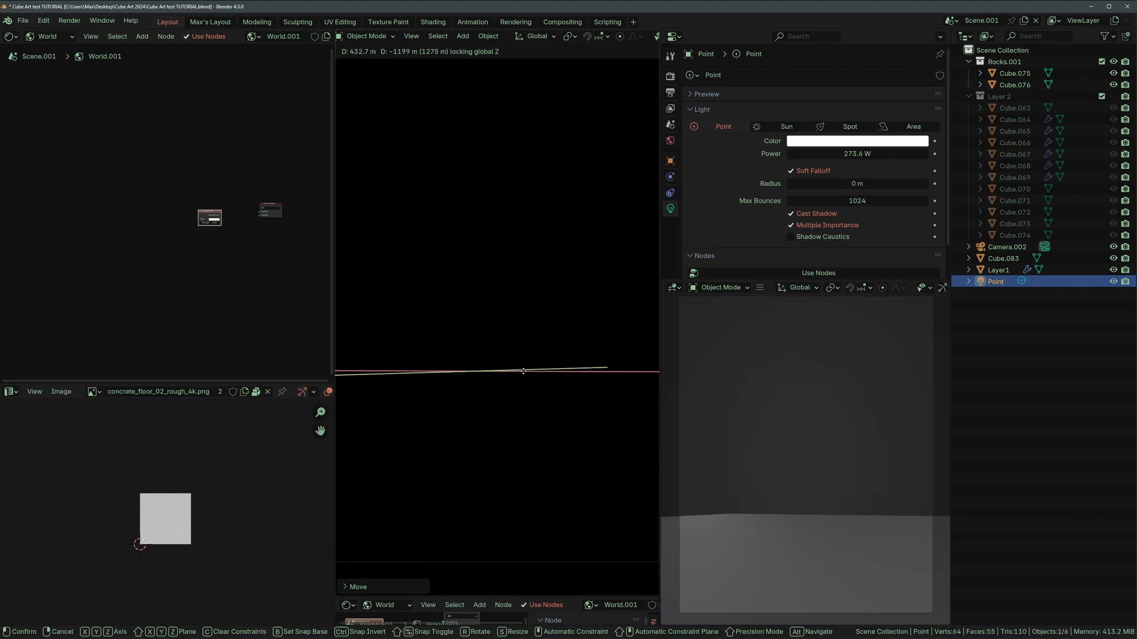
pyautogui.click(522, 381)
pyautogui.press('g')
pyautogui.click(481, 333)
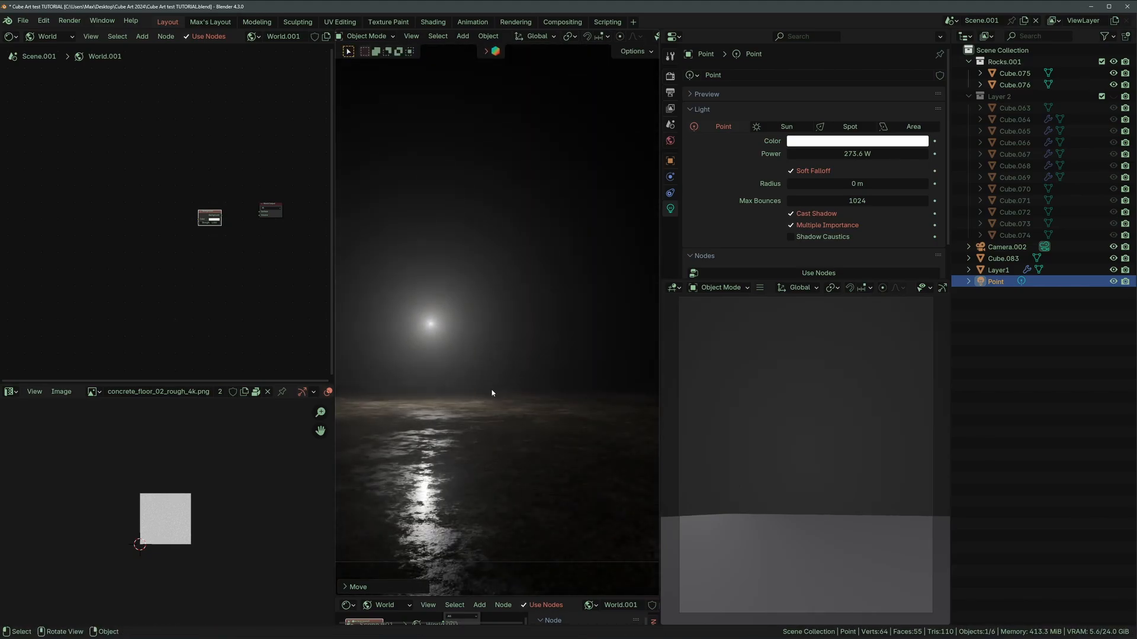
# Delete the point light and reconnect the background node to the world output.
pyautogui.press('g')
pyautogui.rightClick(607, 374)
pyautogui.press('x')
pyautogui.click(465, 338)
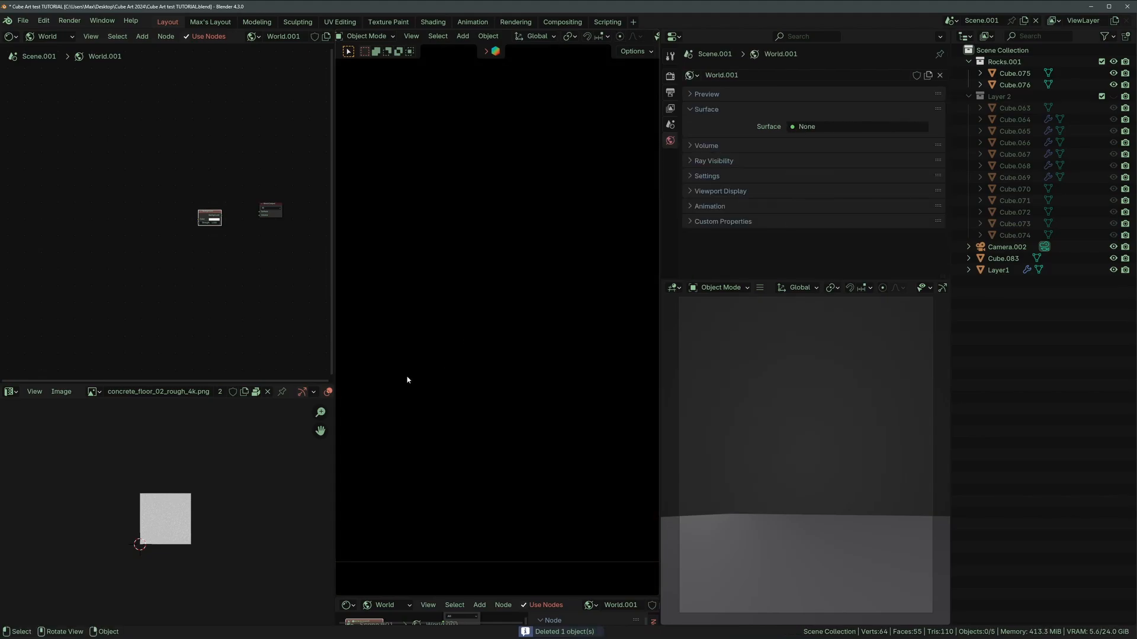
pyautogui.moveTo(221, 215); pyautogui.dragTo(259, 212)
# Select the floor plane (Layer1) and display all nodes of its concrete_floor_02.001 material in a maximized shader editor.
pyautogui.click(515, 487)
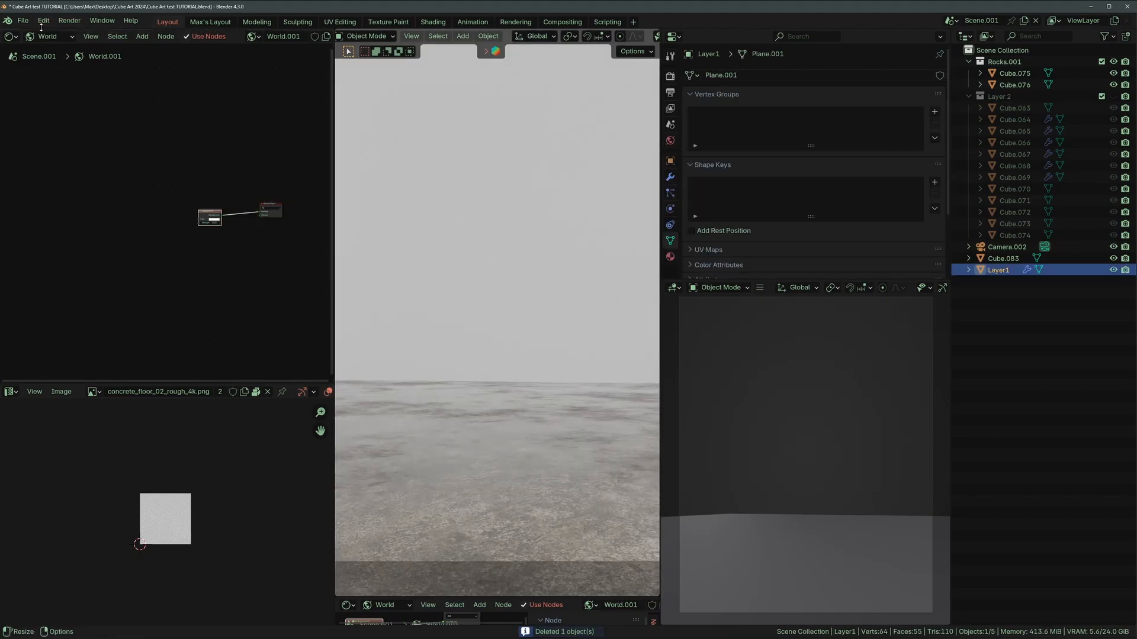
pyautogui.click(48, 36)
pyautogui.click(35, 66)
pyautogui.hotkey('ctrl', 'space')
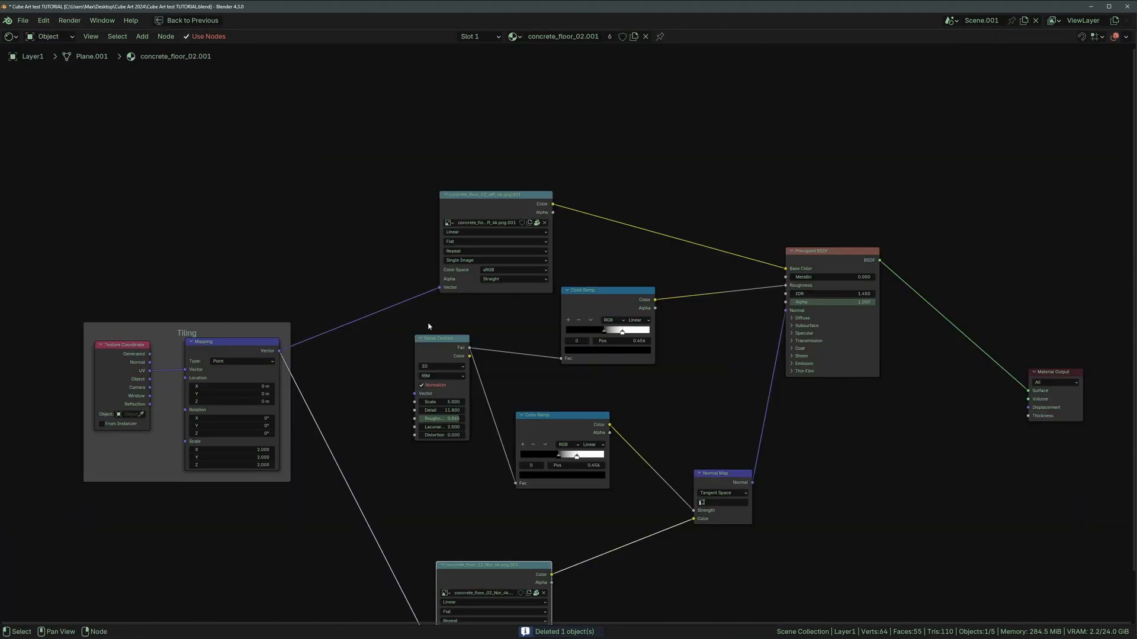
pyautogui.press('Home')
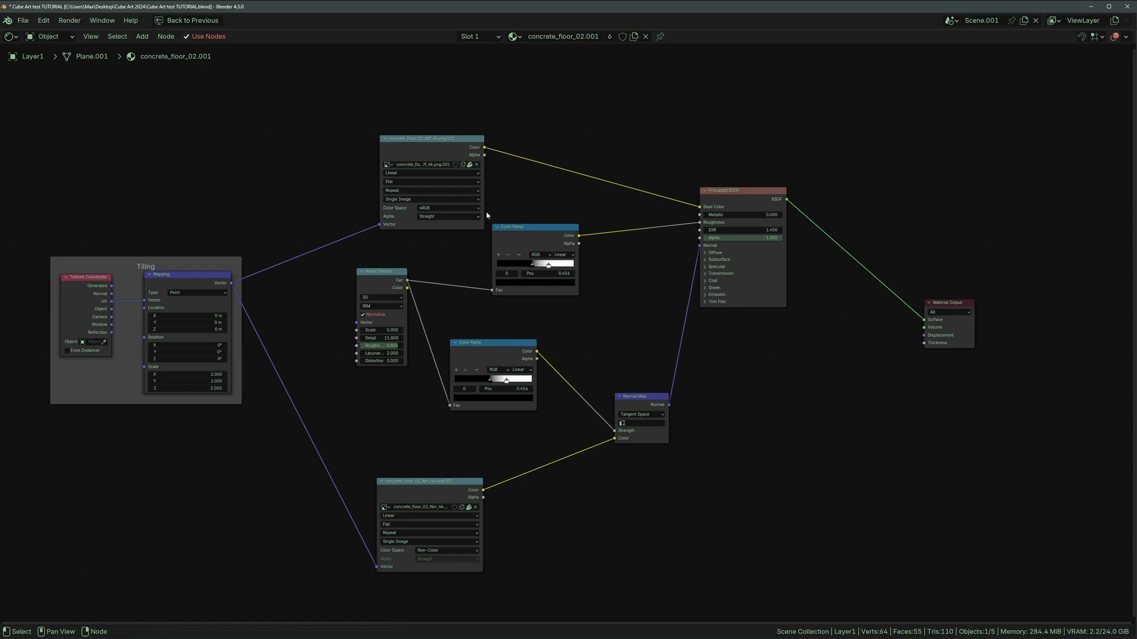
# Move the diffuse texture node up, nudge the normal texture node slightly, and select the diffuse texture feeding Base Color.
pyautogui.scroll(2, 616, 253)
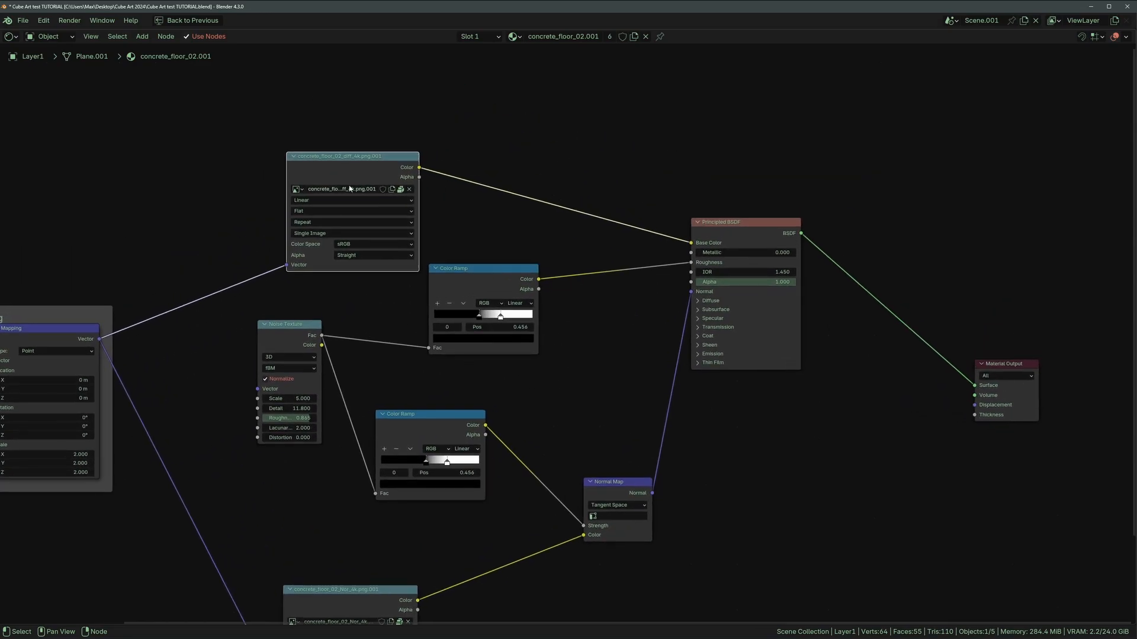
pyautogui.moveTo(349, 189); pyautogui.dragTo(375, 107)
pyautogui.moveTo(364, 592)
pyautogui.mouseDown()
pyautogui.moveTo(353, 602)
pyautogui.moveTo(370, 602)
pyautogui.mouseUp()
pyautogui.moveTo(678, 222); pyautogui.dragTo(559, 368, button='middle')
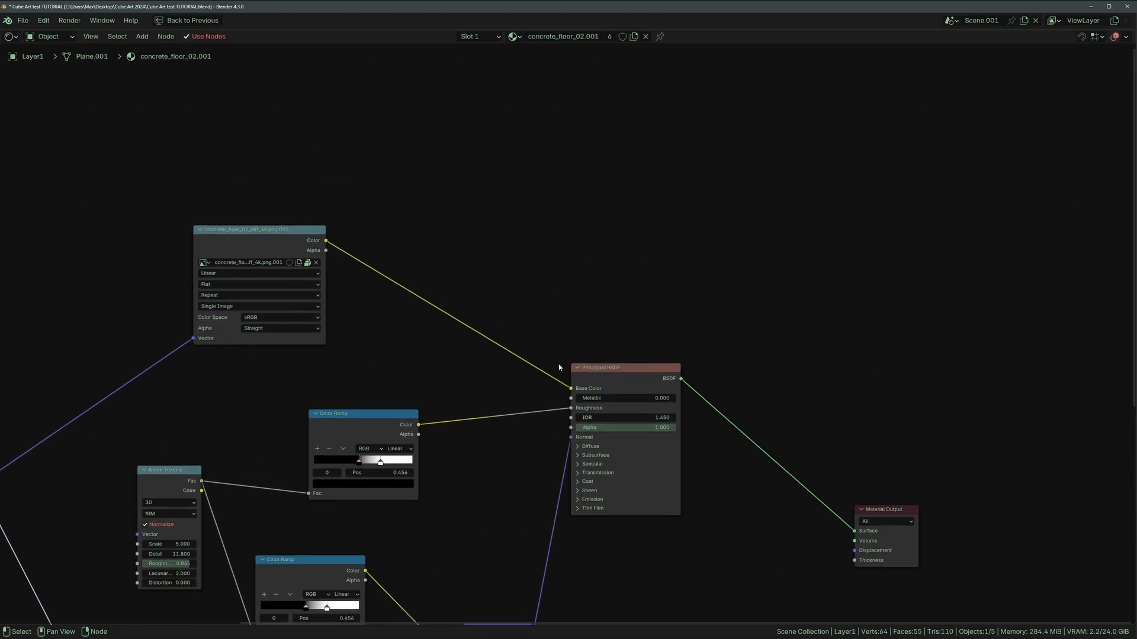
pyautogui.scroll(1, 558, 367)
pyautogui.click(214, 225)
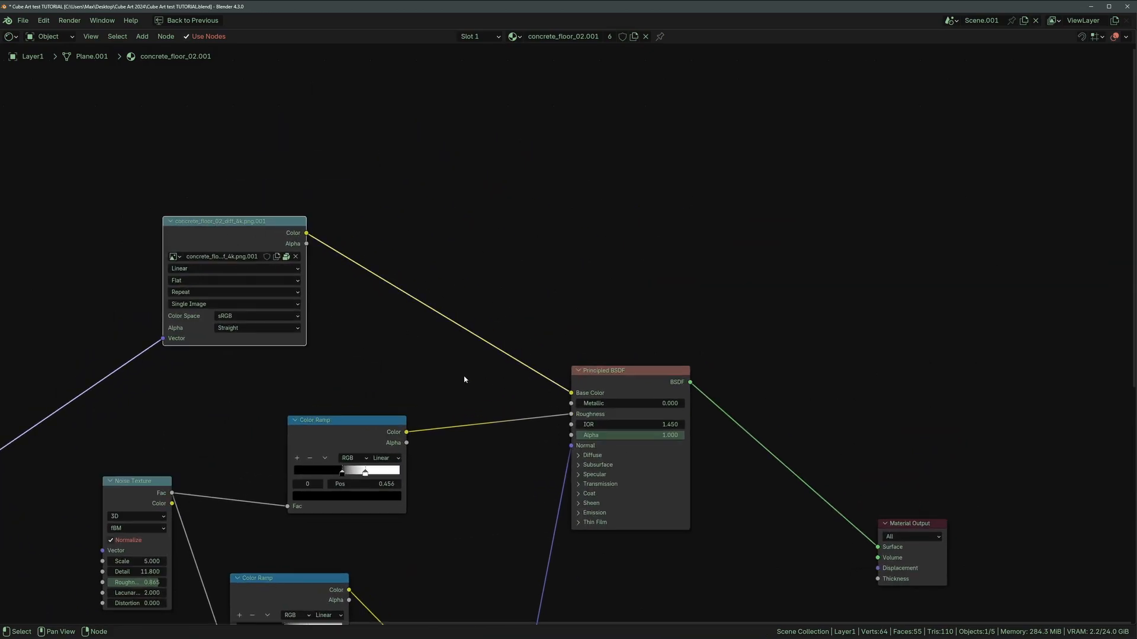
# Reposition the Noise Texture node and shift the Color Ramp feeding Roughness slightly closer to the Principled BSDF.
pyautogui.scroll(3, 387, 396)
pyautogui.moveTo(424, 424); pyautogui.dragTo(505, 283, button='middle')
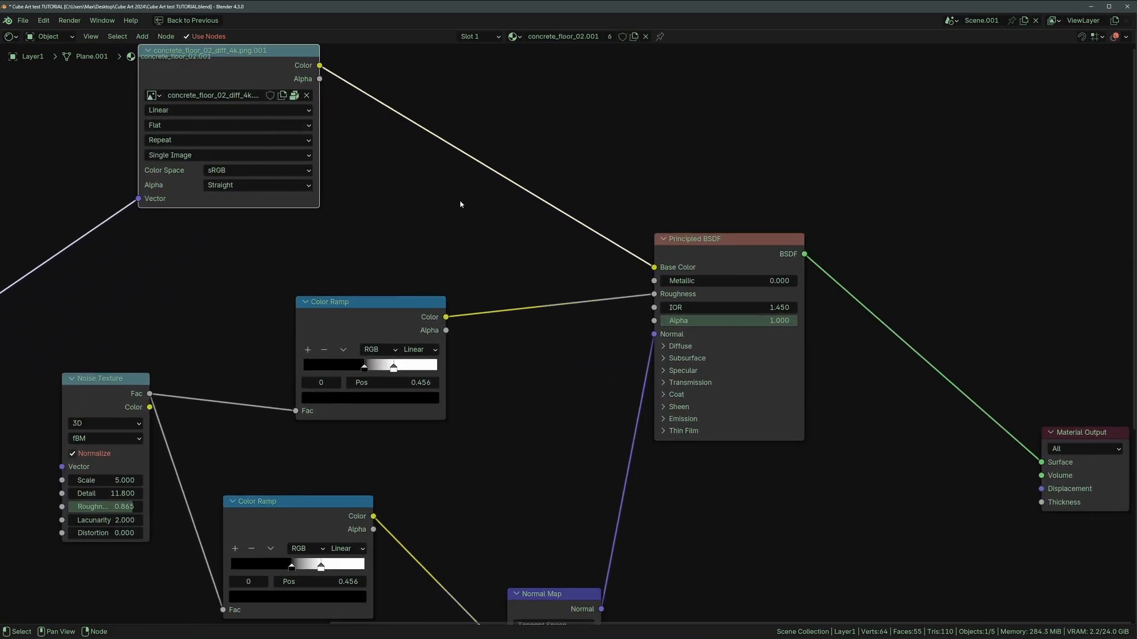
pyautogui.click(77, 392)
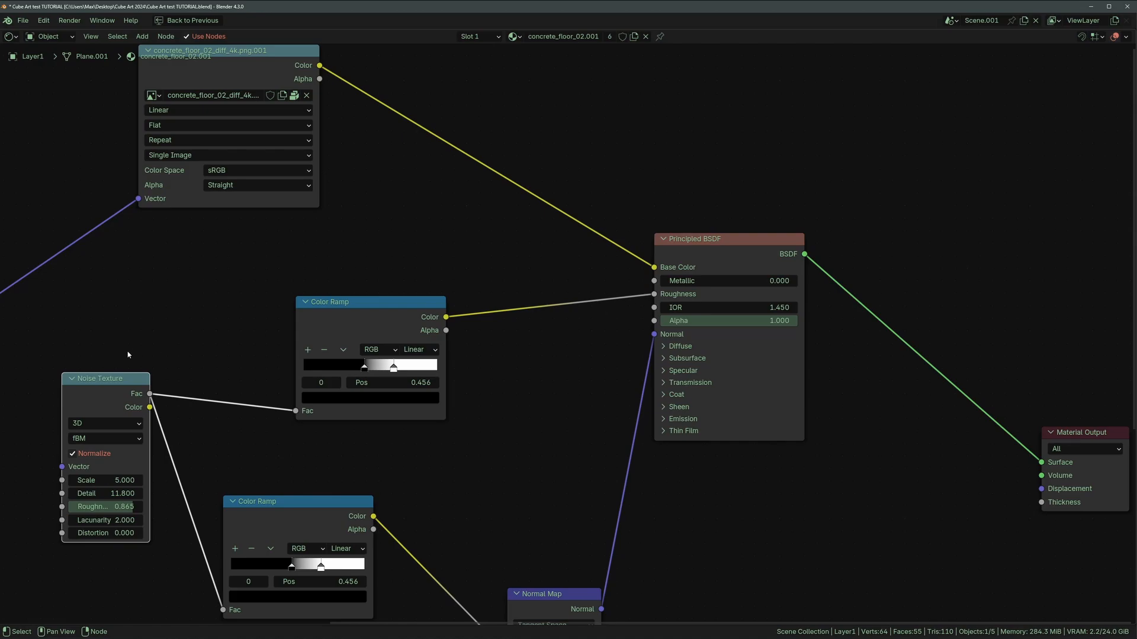
pyautogui.moveTo(99, 389); pyautogui.dragTo(135, 331)
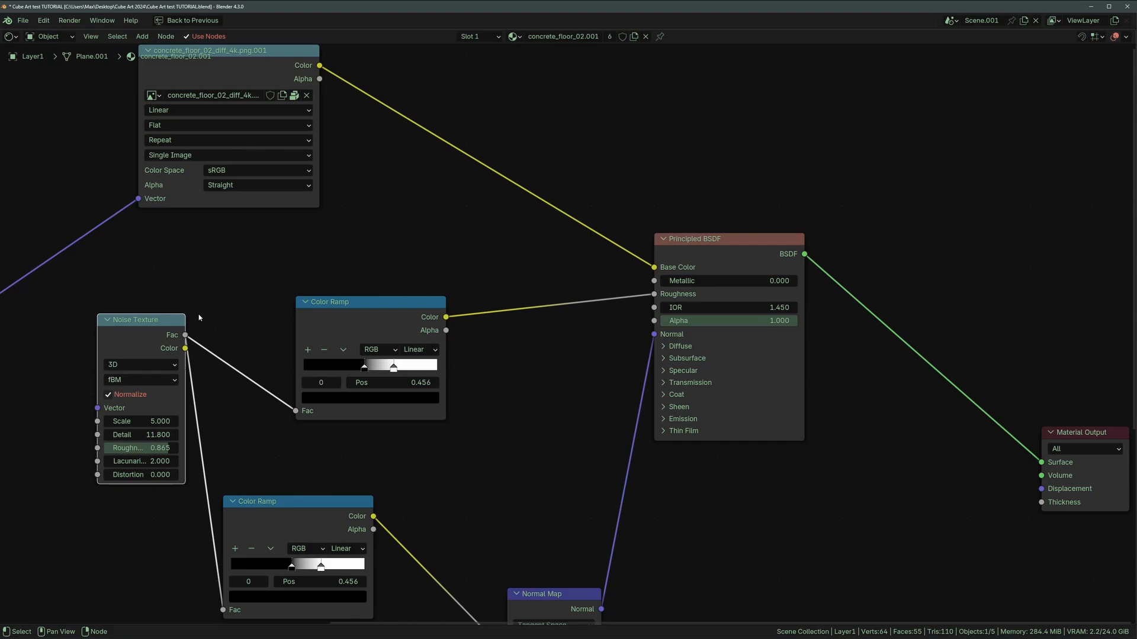
pyautogui.moveTo(164, 321); pyautogui.dragTo(119, 345)
pyautogui.moveTo(374, 304)
pyautogui.mouseDown()
pyautogui.moveTo(391, 307)
pyautogui.moveTo(377, 313)
pyautogui.moveTo(382, 303)
pyautogui.mouseUp()
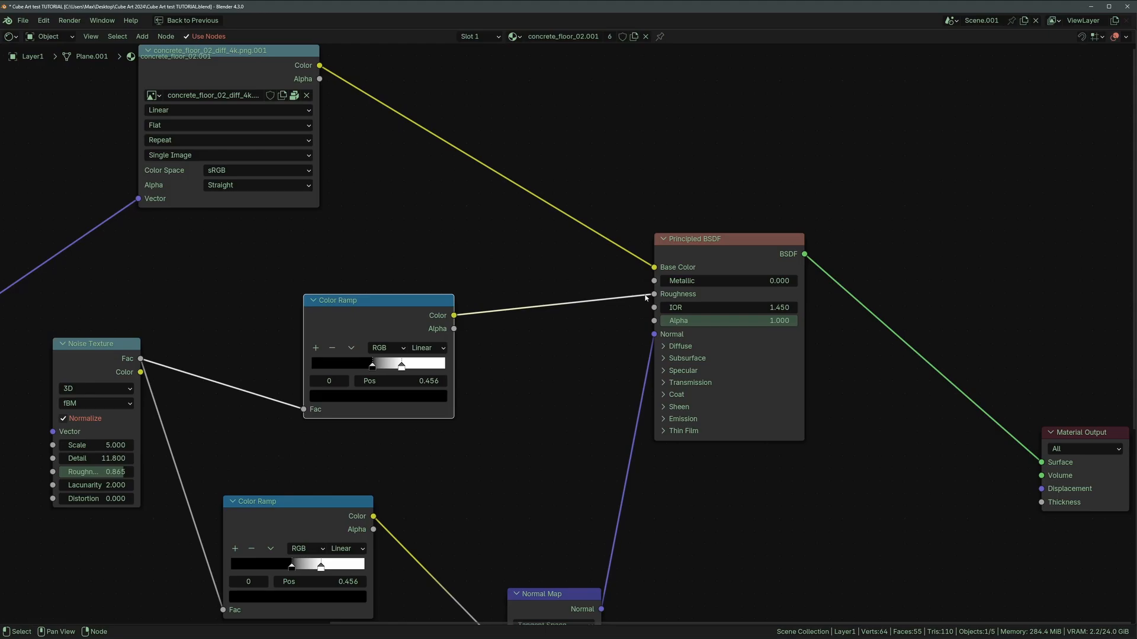
# Select the Noise Texture and the Normal Map node in turn, examining how the lower Color Ramp feeds the normal strength.
pyautogui.scroll(-3, 555, 318)
pyautogui.moveTo(555, 317); pyautogui.dragTo(552, 107, button='middle')
pyautogui.scroll(2, 551, 107)
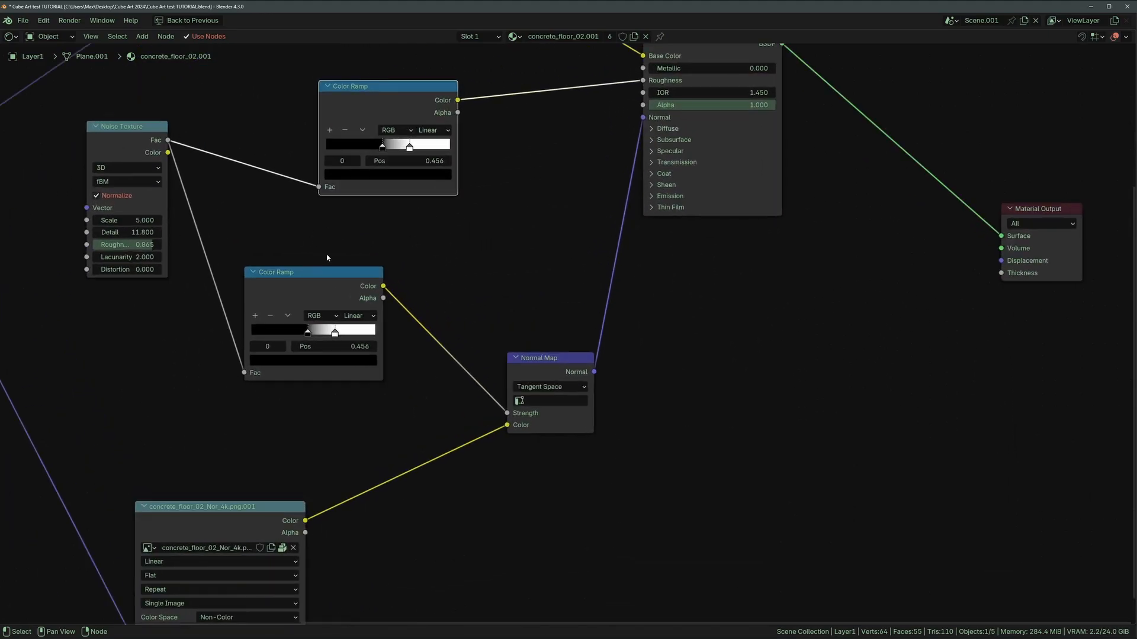
pyautogui.moveTo(327, 257); pyautogui.dragTo(347, 344, button='middle')
pyautogui.click(151, 215)
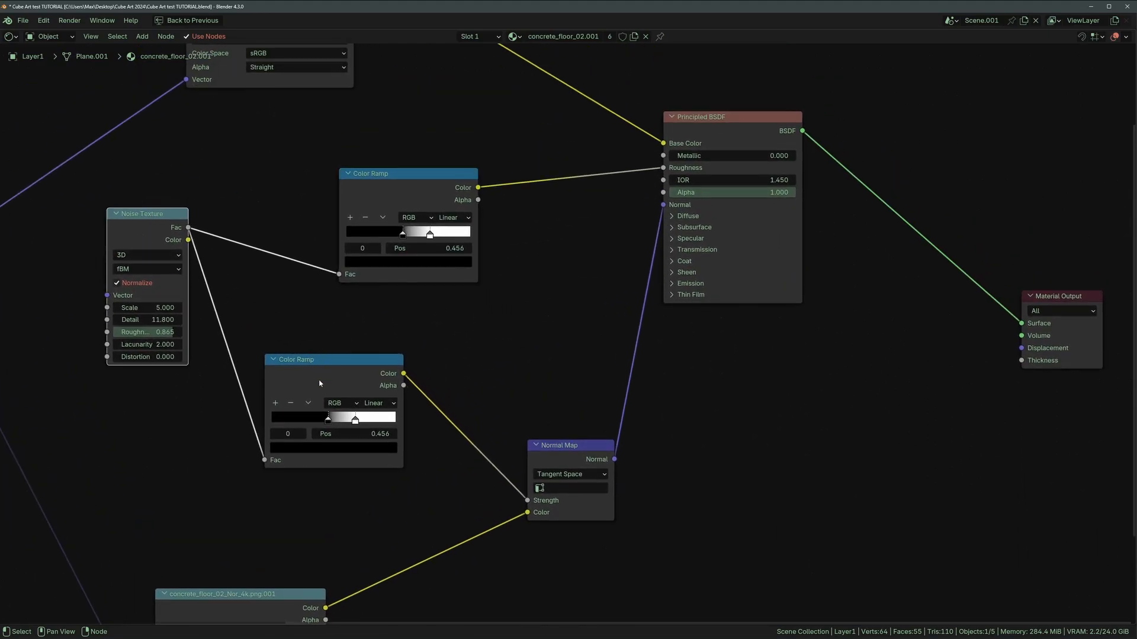
pyautogui.click(545, 450)
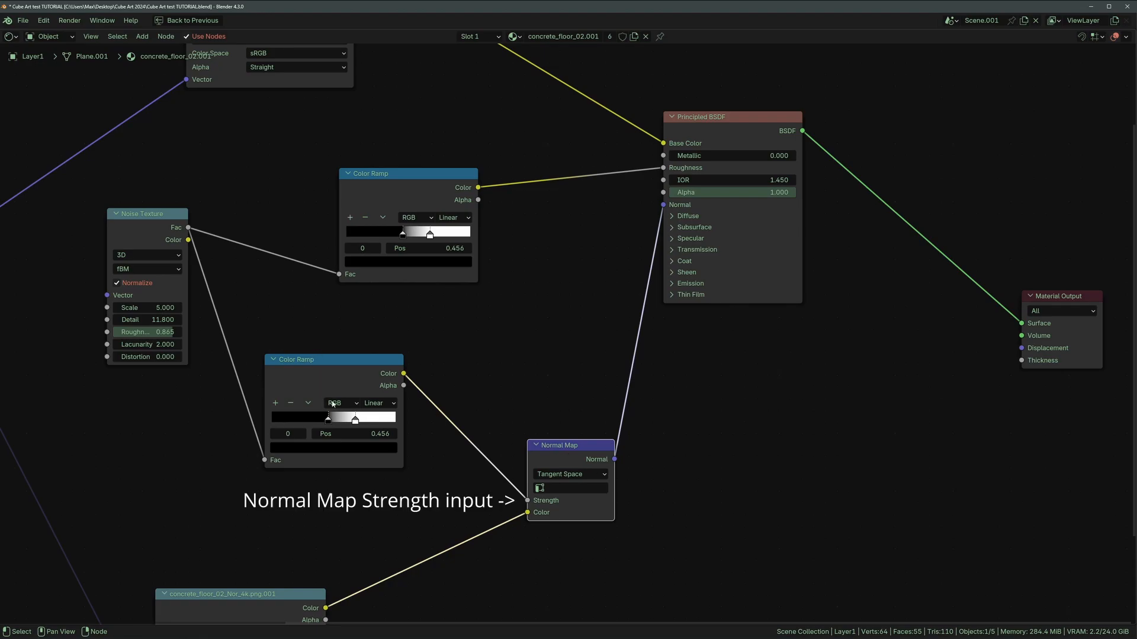
# Move the lower Color Ramp slightly closer to the Normal Map, and select the Noise Texture, both Color Ramps and the Normal Map in turn.
pyautogui.moveTo(323, 385)
pyautogui.mouseDown()
pyautogui.moveTo(335, 391)
pyautogui.moveTo(343, 376)
pyautogui.mouseUp()
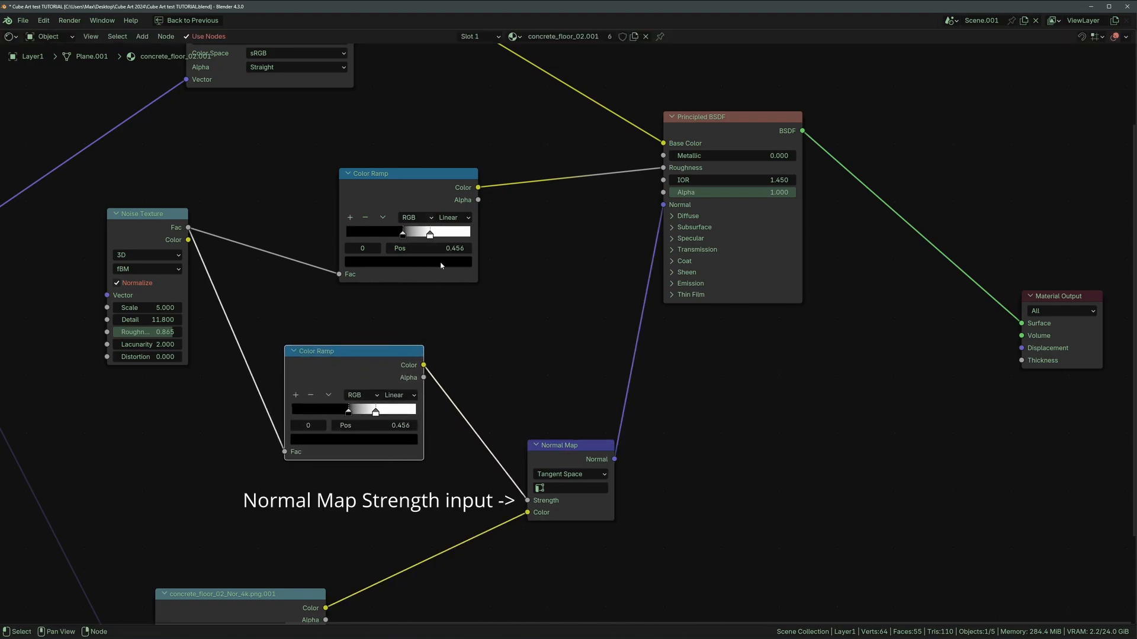
pyautogui.moveTo(464, 432); pyautogui.dragTo(492, 399, button='middle')
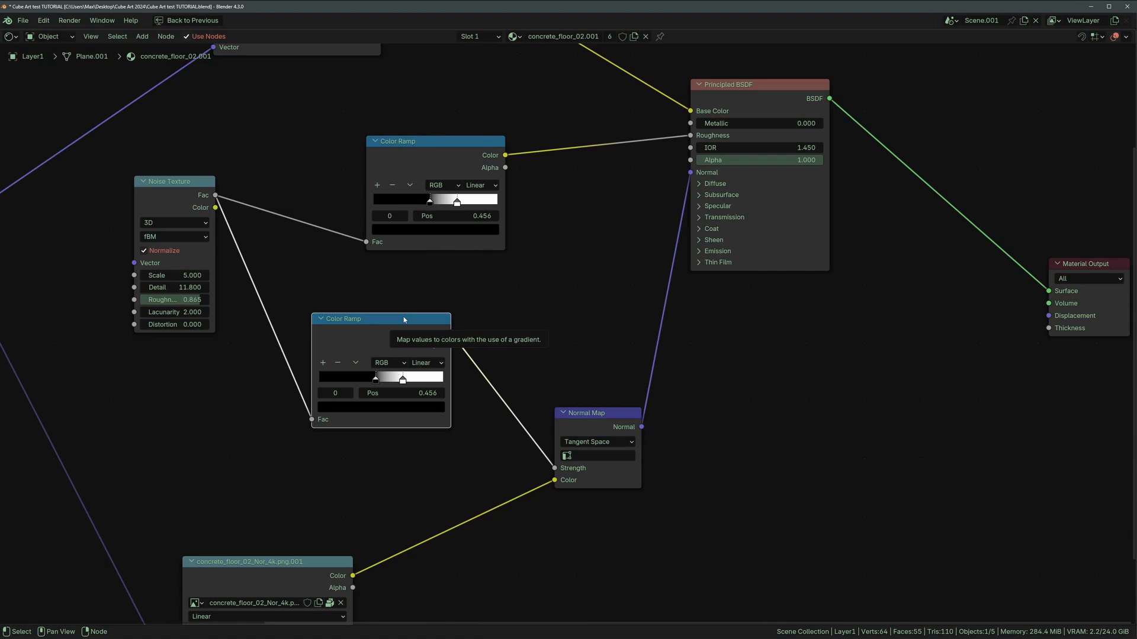
pyautogui.click(208, 183)
pyautogui.click(402, 142)
pyautogui.click(362, 320)
pyautogui.click(577, 408)
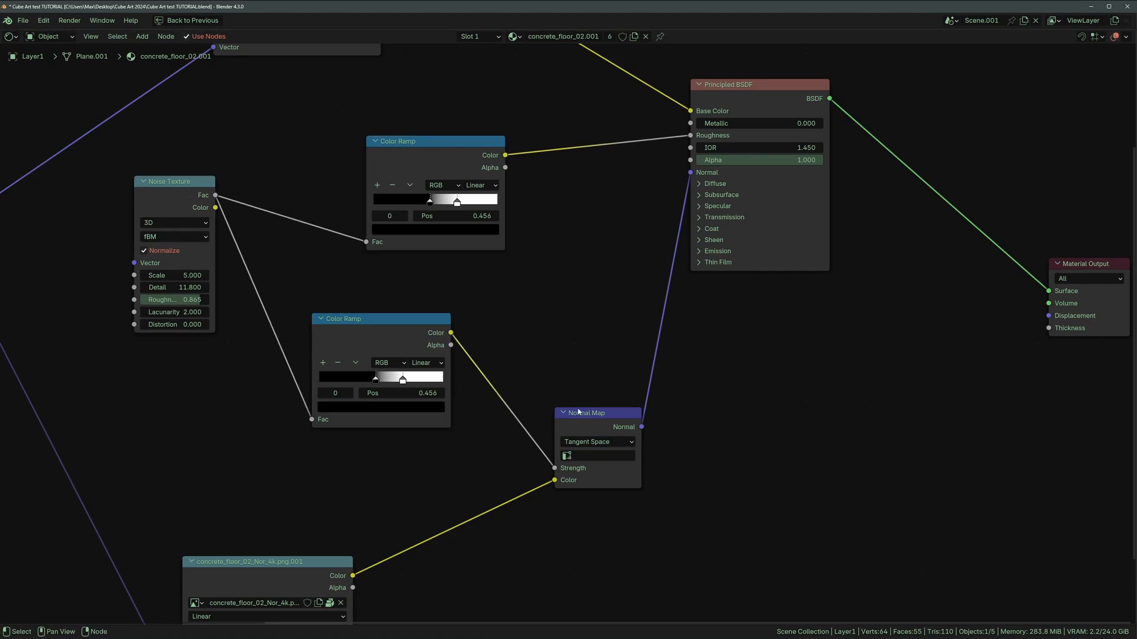
pyautogui.click(578, 412)
# Move the concrete_floor_02_Nor_4k texture node a little closer to the Normal Map node it feeds.
pyautogui.scroll(-2, 513, 321)
pyautogui.moveTo(381, 542); pyautogui.dragTo(414, 421, button='middle')
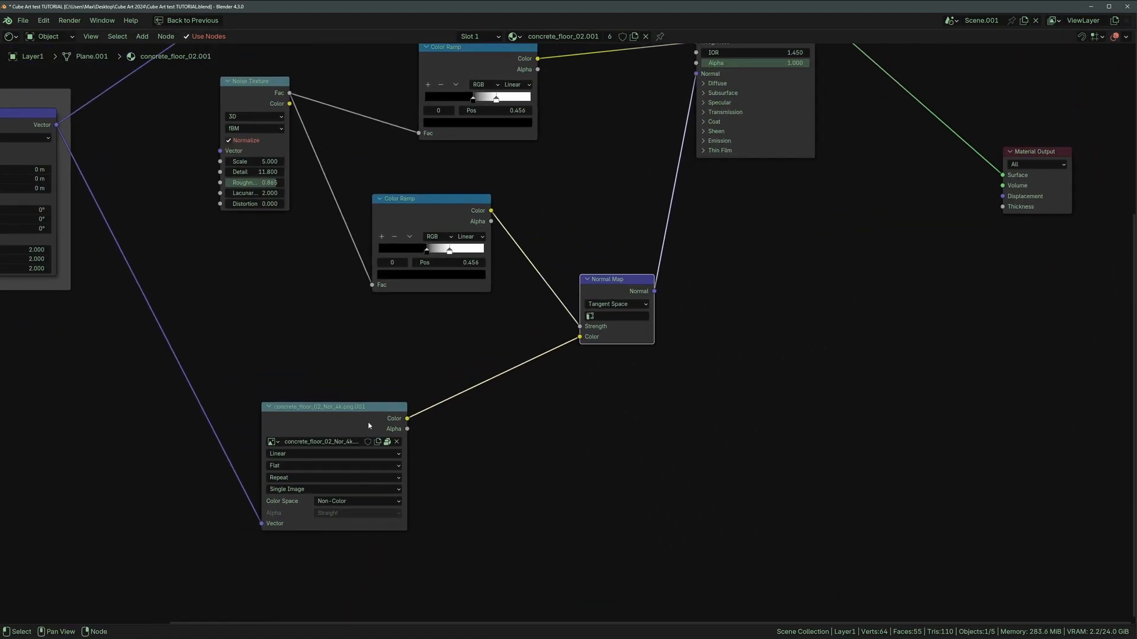
pyautogui.moveTo(344, 409); pyautogui.dragTo(378, 388)
pyautogui.scroll(-3, 430, 443)
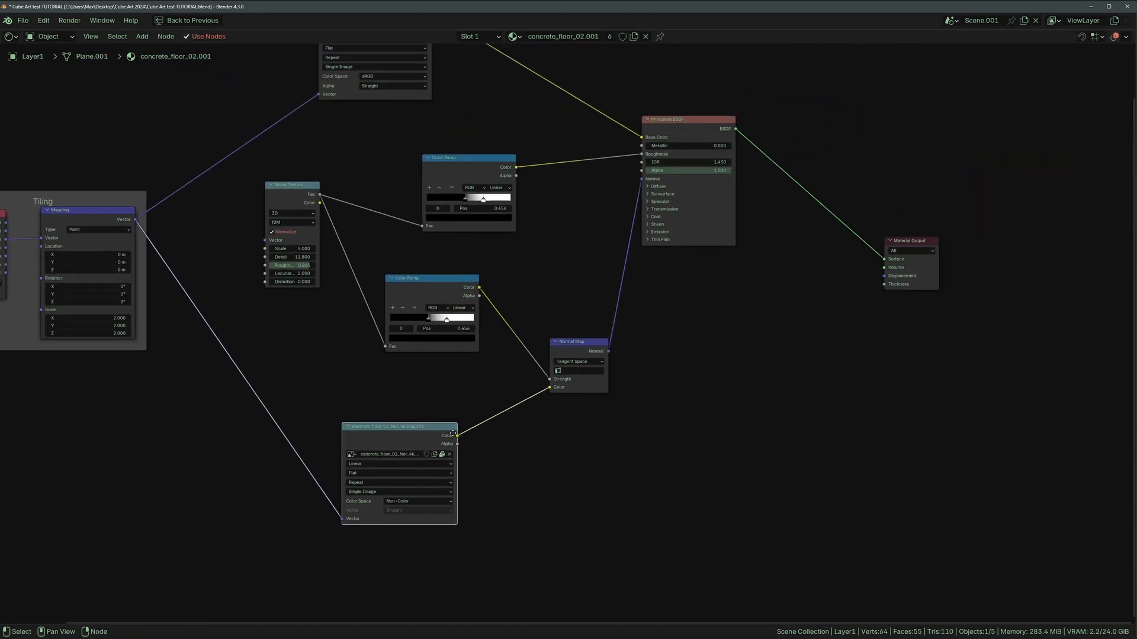
# Restore the full layout and examine the rendered wet concrete floor up close in the camera view.
pyautogui.hotkey('ctrl', 'space')
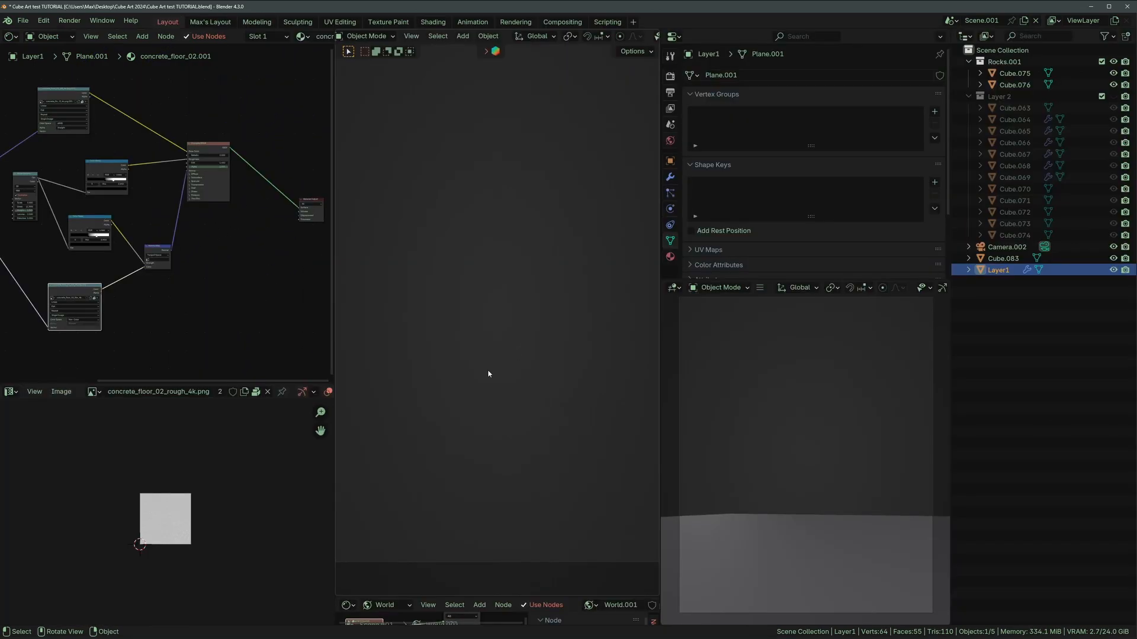
pyautogui.scroll(-2, 403, 394)
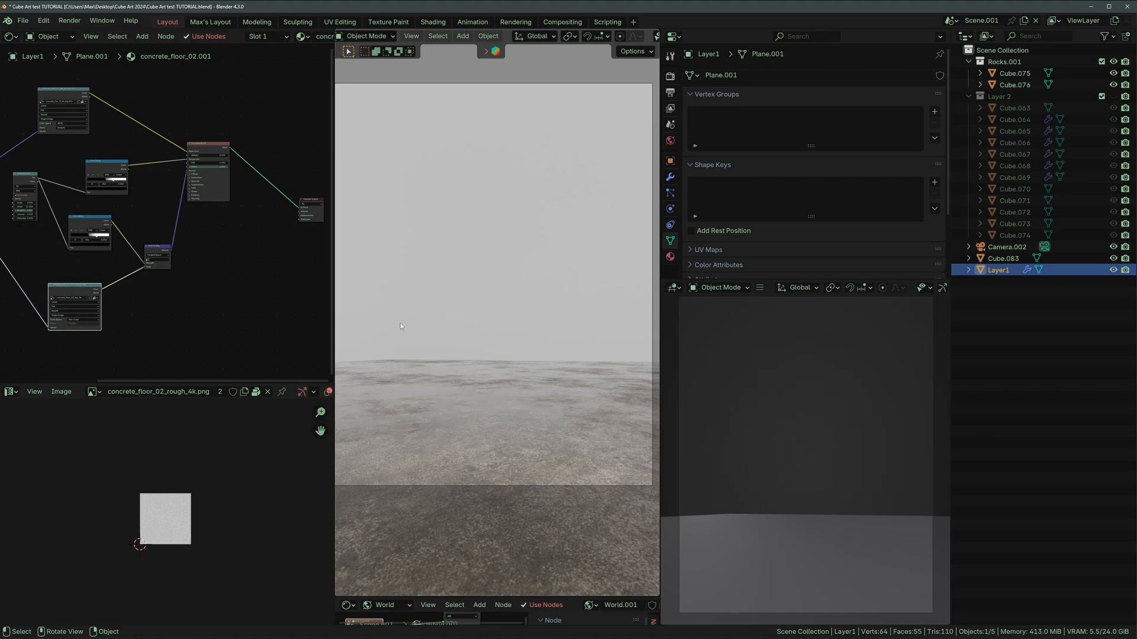
pyautogui.keyDown('shift'); pyautogui.moveTo(450, 362); pyautogui.dragTo(457, 439, button='middle'); pyautogui.keyUp('shift')
pyautogui.keyDown('shift'); pyautogui.moveTo(515, 491); pyautogui.dragTo(529, 382, button='middle'); pyautogui.keyUp('shift')
pyautogui.scroll(2, 529, 382)
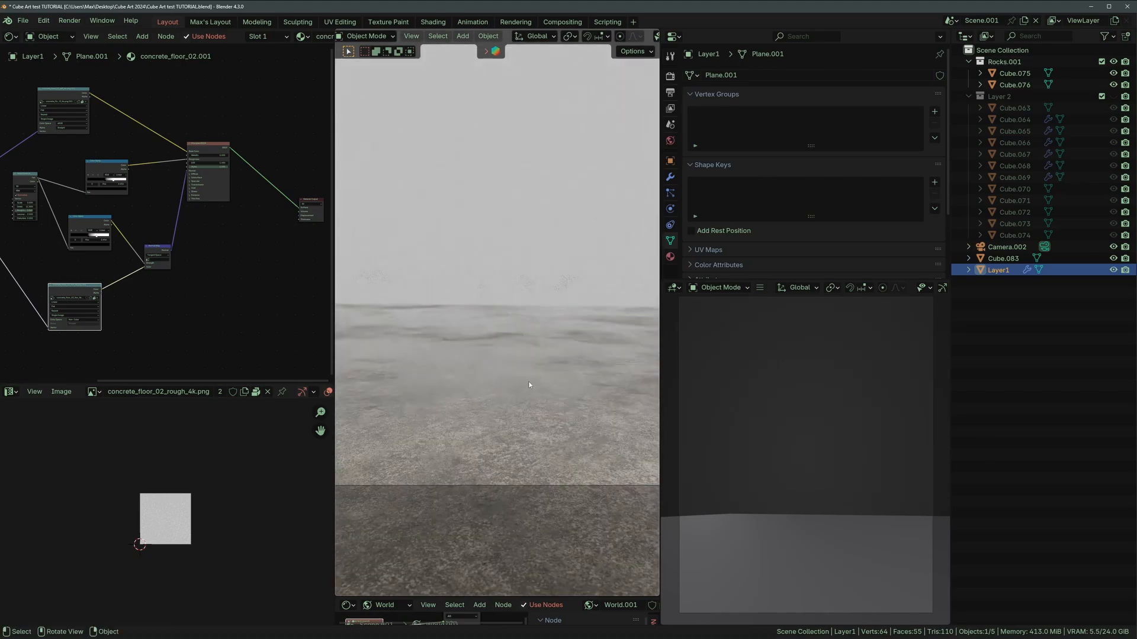
# Show the floor plane's full UV layout in Edit Mode and display the scene's render properties.
pyautogui.press('Tab')
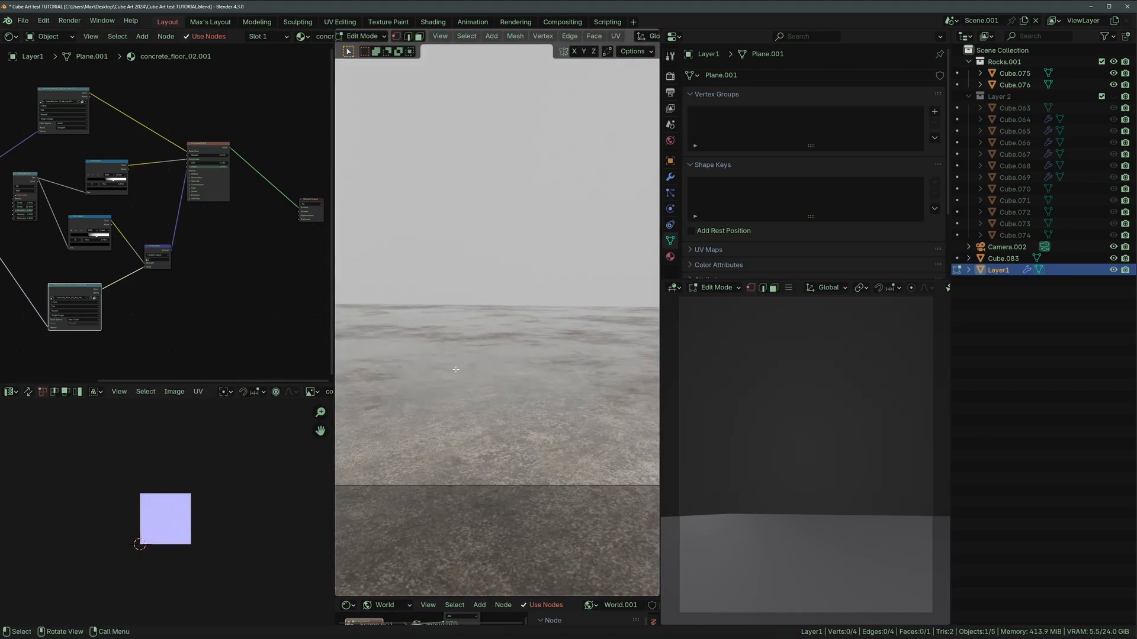
pyautogui.press('a')
pyautogui.press('Tab')
pyautogui.press('Tab')
pyautogui.press('Tab')
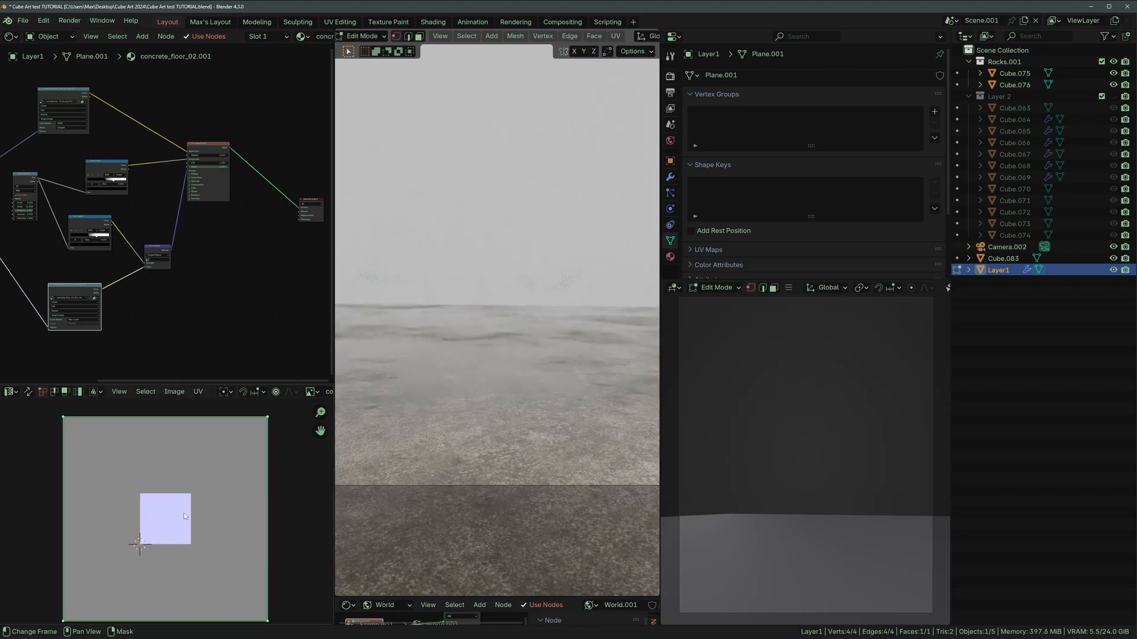
pyautogui.click(672, 255)
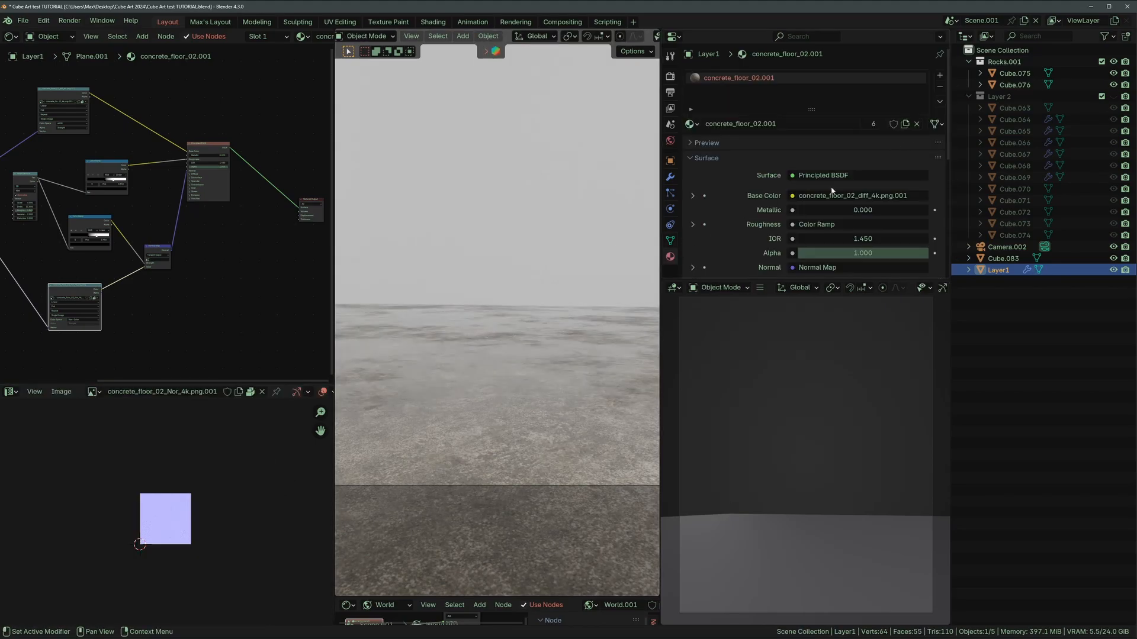
pyautogui.click(670, 77)
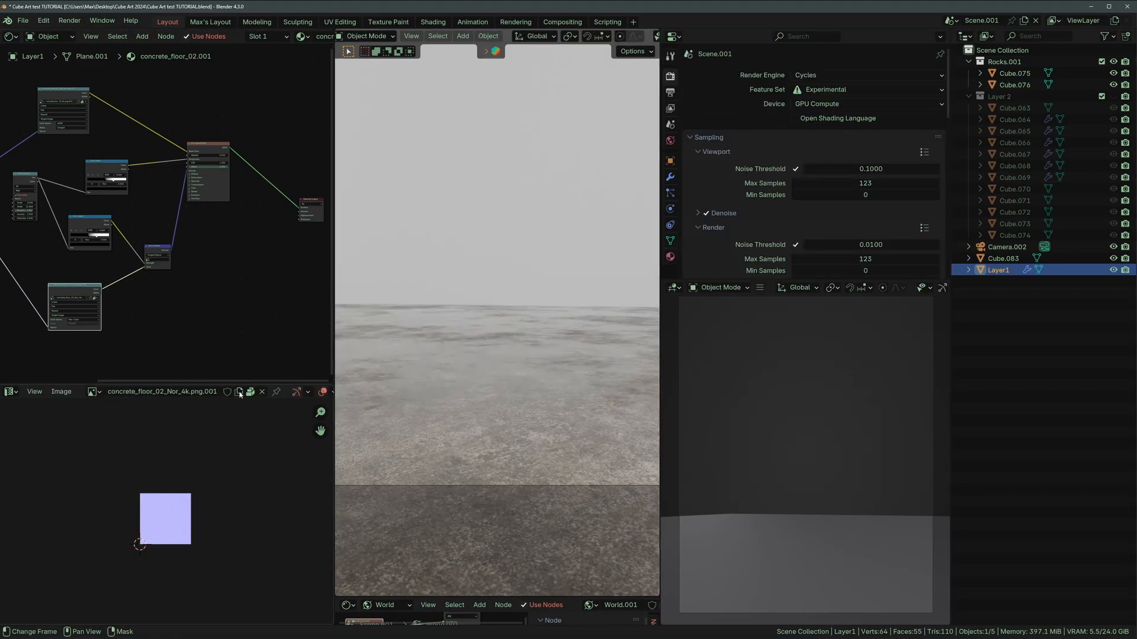
pyautogui.press('Tab')
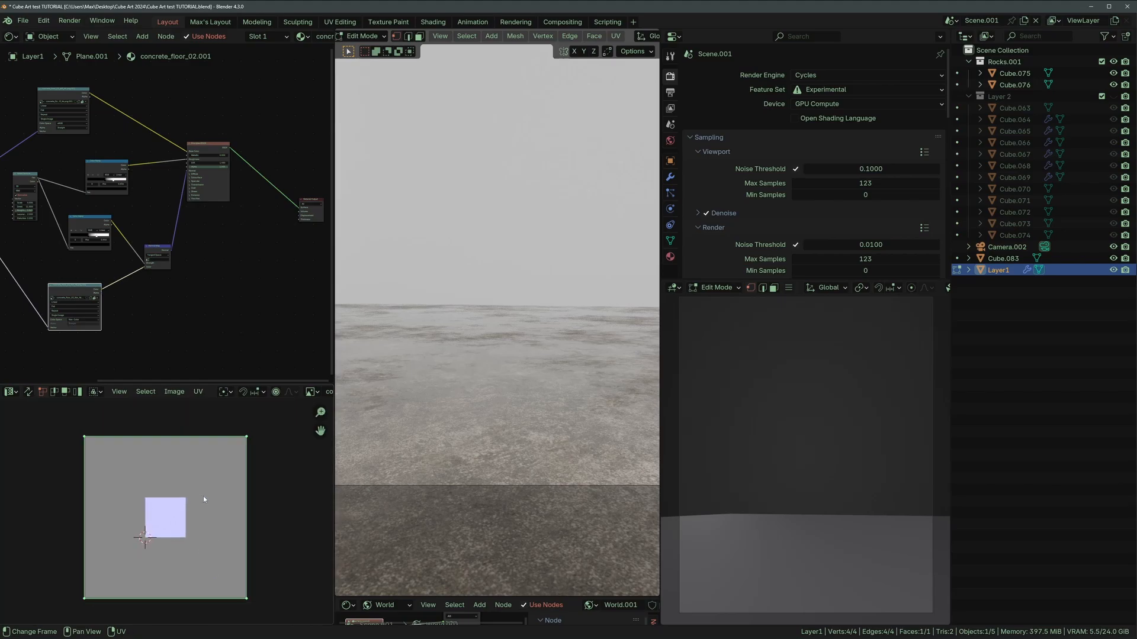
# Try scaling the floor plane's UVs up to about 1.5 times to compare the concrete tiling.
pyautogui.press('s')
pyautogui.rightClick(238, 482)
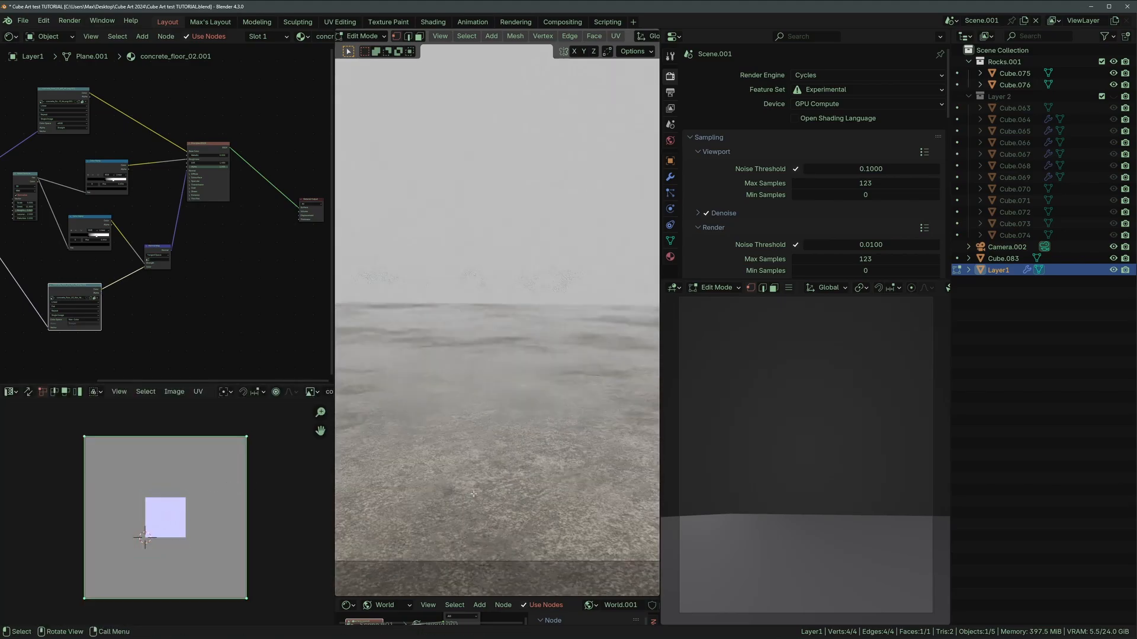
pyautogui.press('s')
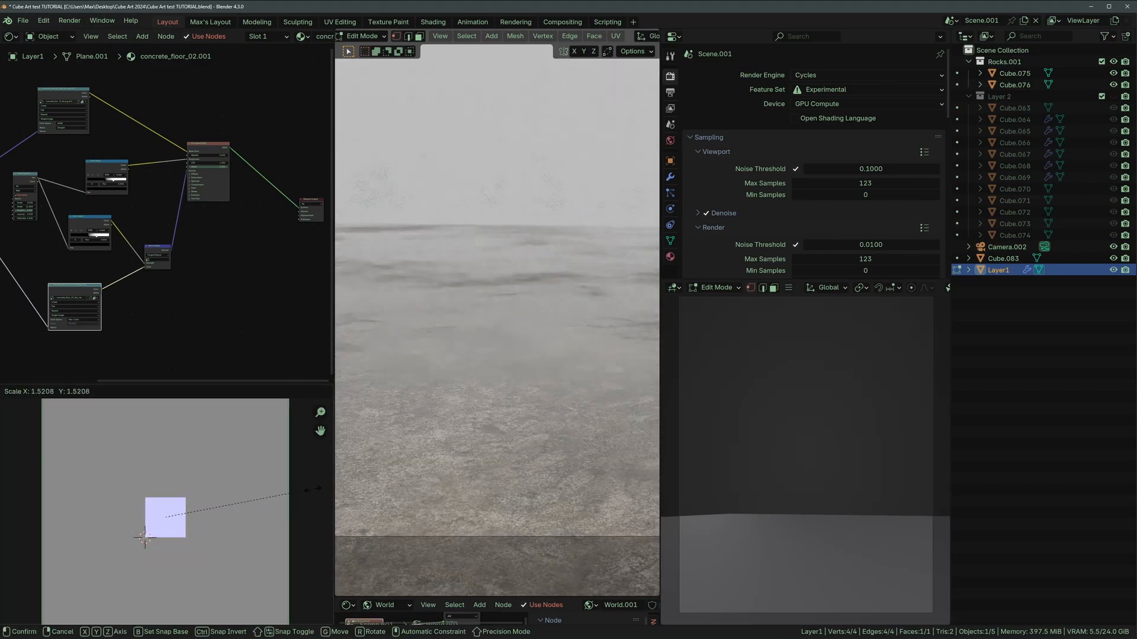
pyautogui.click(186, 512)
pyautogui.press('s')
pyautogui.rightClick(266, 474)
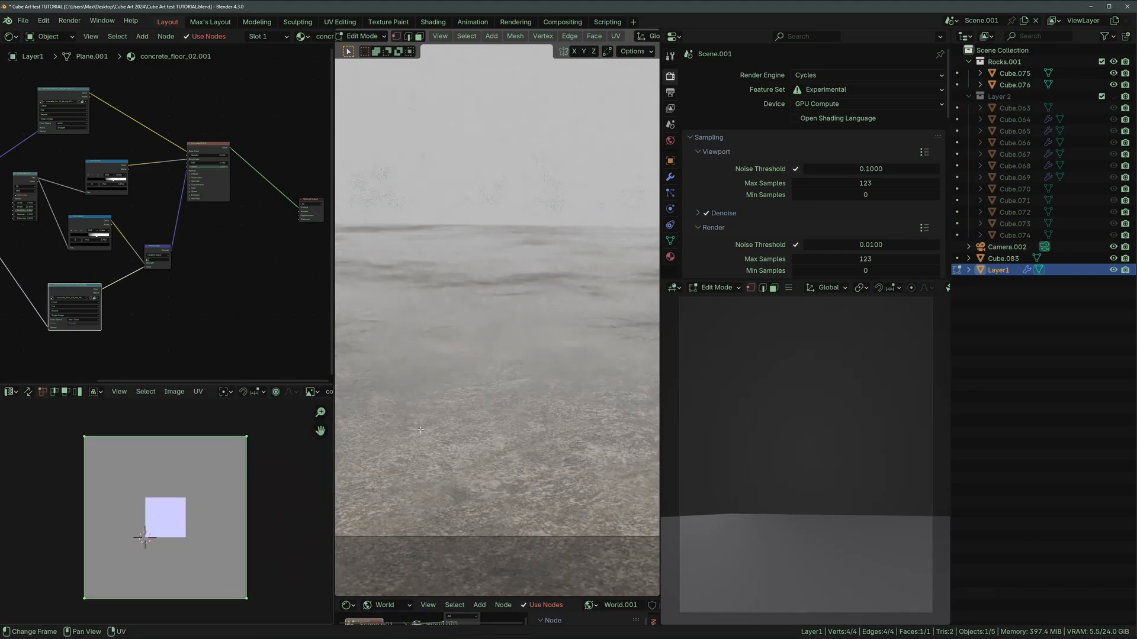
# Try enlarging the floor plane's UVs about 2.4 and 2.9 times while watching the nearby concrete, reverting each attempt.
pyautogui.moveTo(450, 450); pyautogui.dragTo(450, 435, button='middle')
pyautogui.press('s')
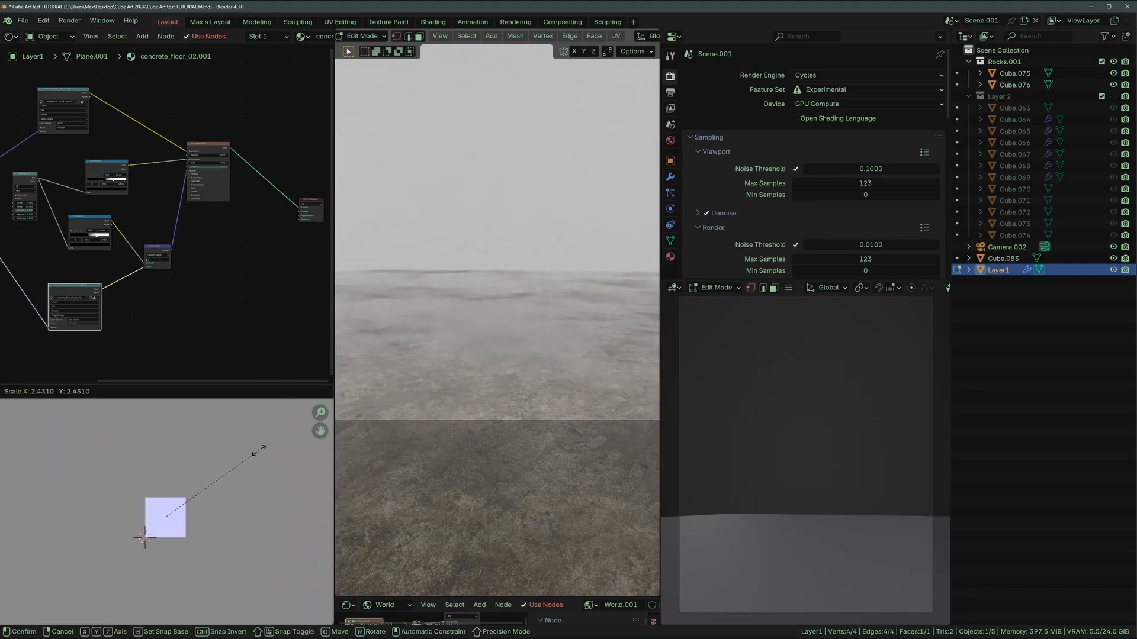
pyautogui.click(260, 451)
pyautogui.hotkey('ctrl', 'z')
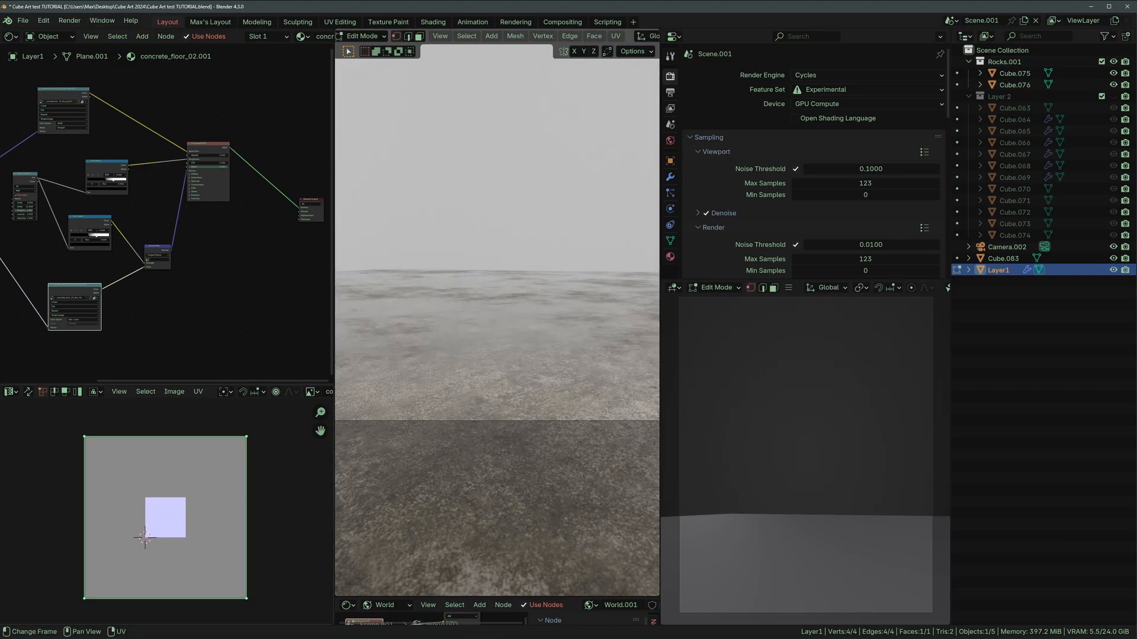
pyautogui.press('s')
pyautogui.click(322, 450)
pyautogui.press('s')
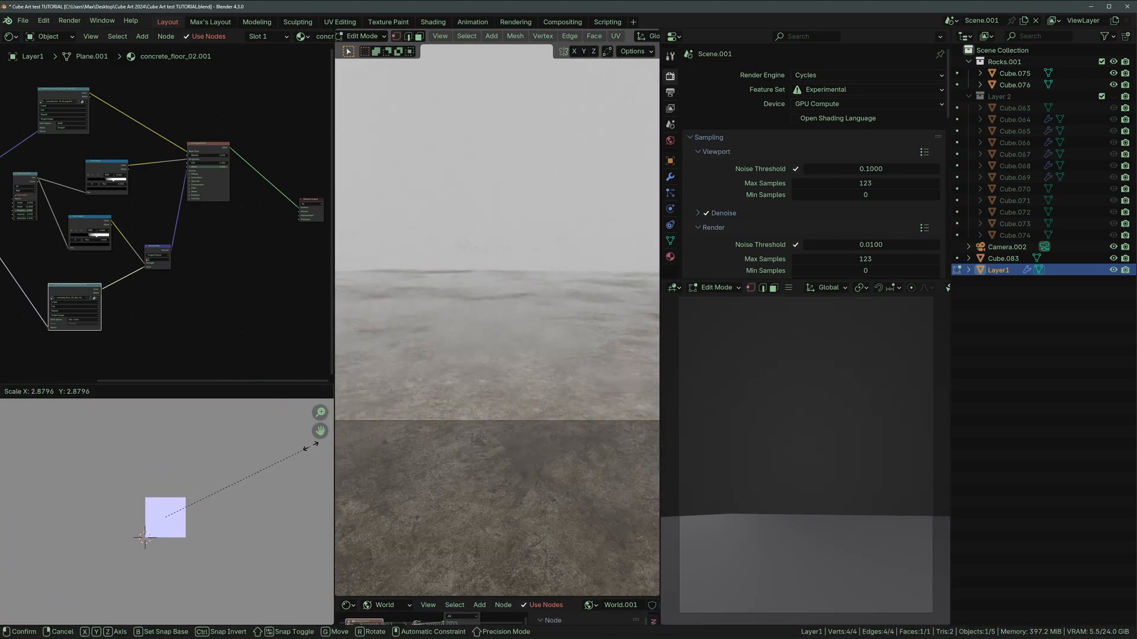
pyautogui.press('Escape')
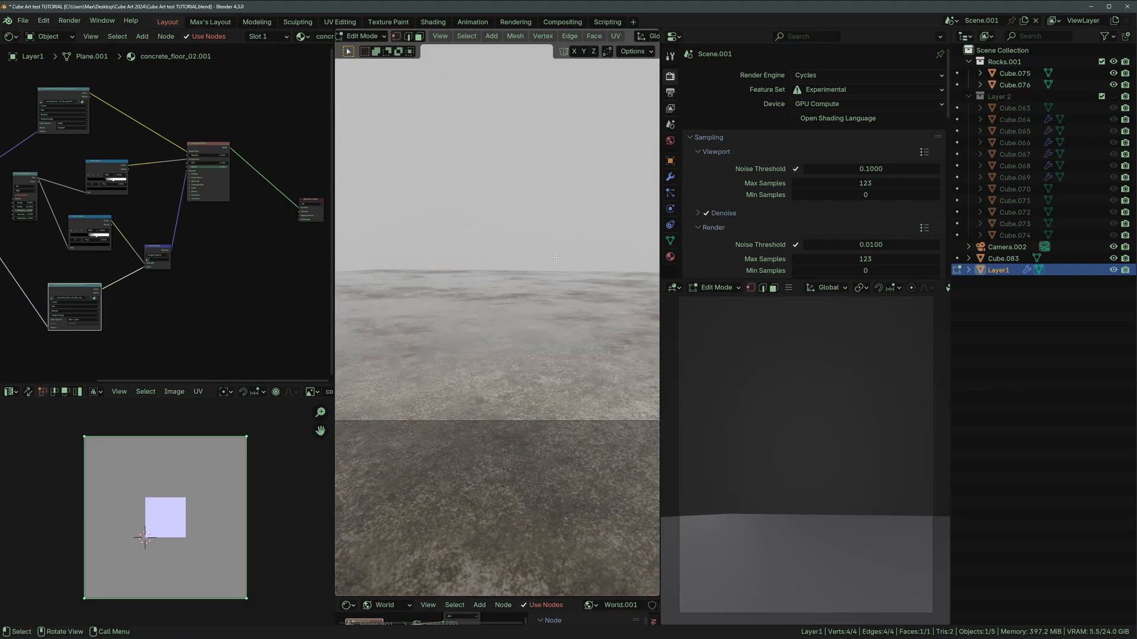
# Return the floor plane to Object Mode and bring the camera frame into closer view.
pyautogui.press('Tab')
pyautogui.keyDown('shift'); pyautogui.moveTo(583, 264); pyautogui.dragTo(596, 344, button='middle'); pyautogui.keyUp('shift')
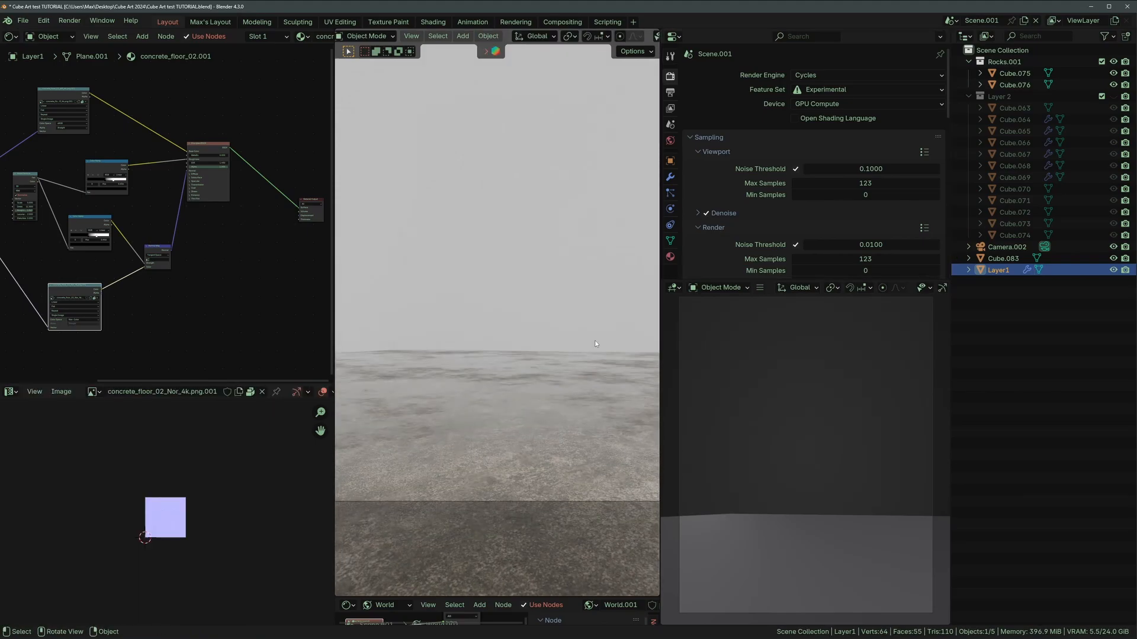
pyautogui.moveTo(461, 361)
pyautogui.mouseDown(button='middle')
pyautogui.moveTo(485, 406)
pyautogui.moveTo(507, 330)
pyautogui.moveTo(431, 330)
pyautogui.moveTo(459, 340)
pyautogui.mouseUp(button='middle')
pyautogui.press('KP_0')
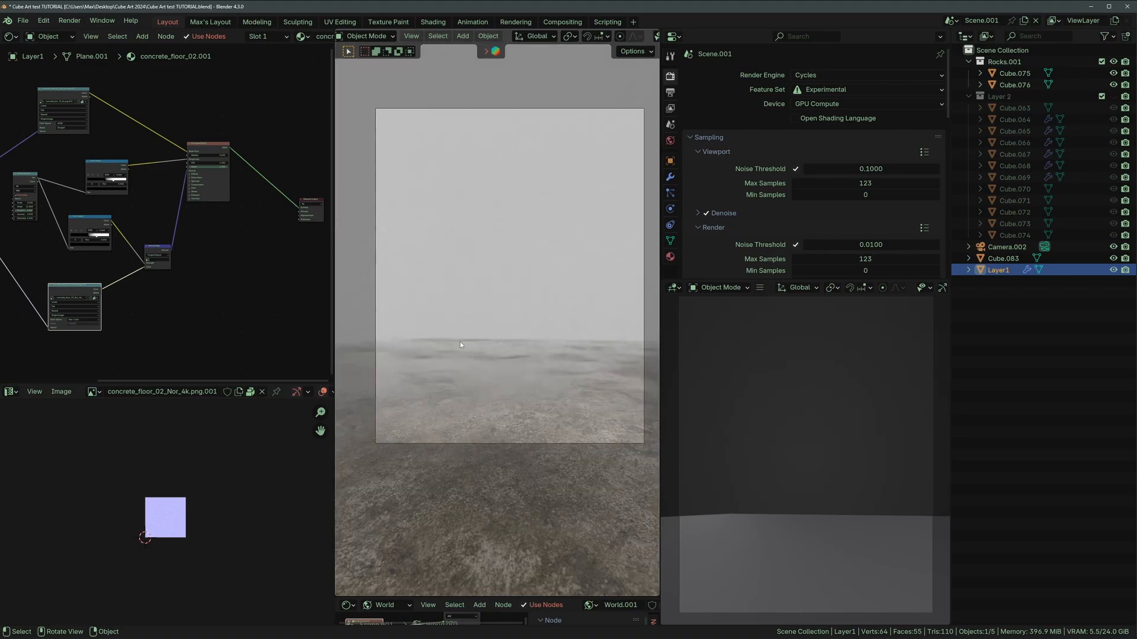
pyautogui.keyDown('shift'); pyautogui.moveTo(554, 360); pyautogui.dragTo(544, 395, button='middle'); pyautogui.keyUp('shift')
pyautogui.scroll(1, 545, 393)
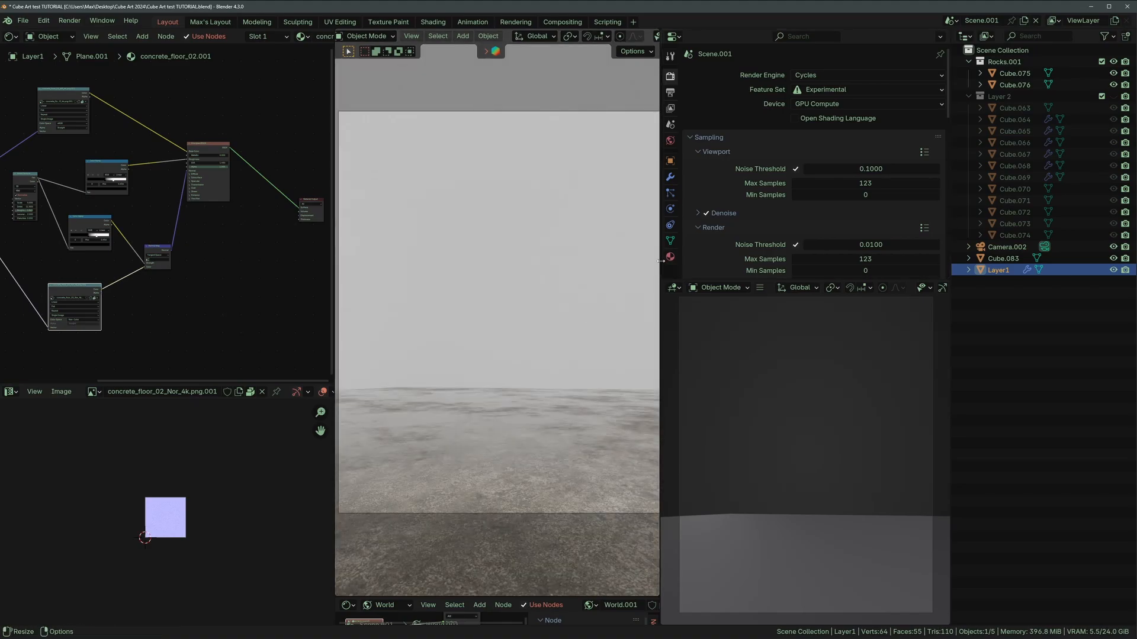
# Widen the rendered viewport on both sides and make the Layer 2 collection of debris visible.
pyautogui.moveTo(660, 273); pyautogui.dragTo(690, 278)
pyautogui.moveTo(336, 285); pyautogui.dragTo(297, 285)
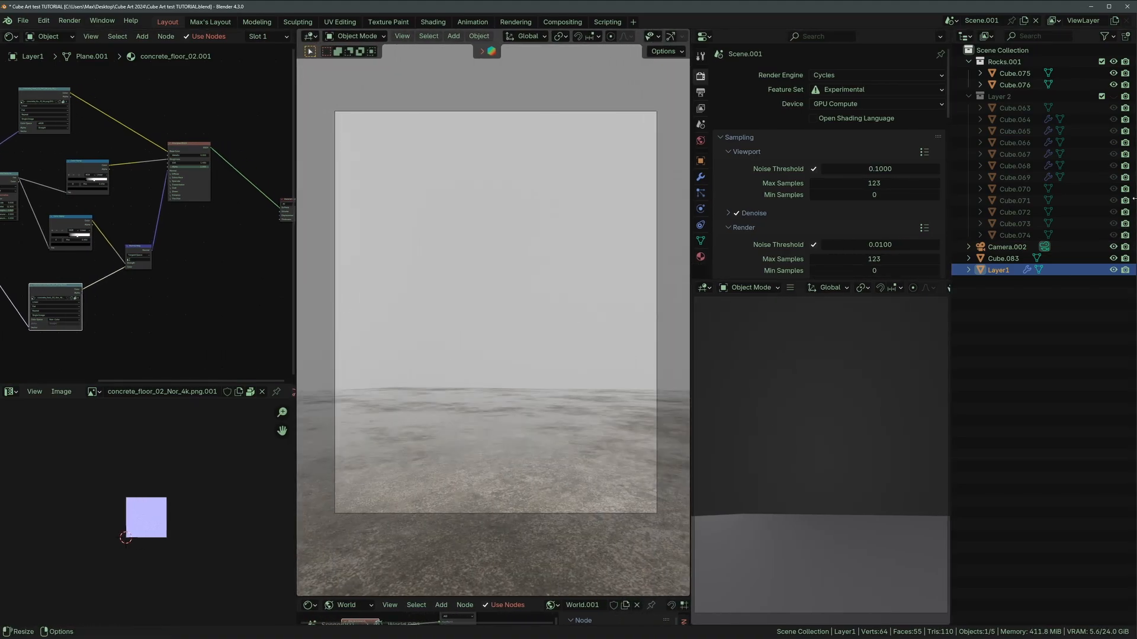
pyautogui.click(1113, 96)
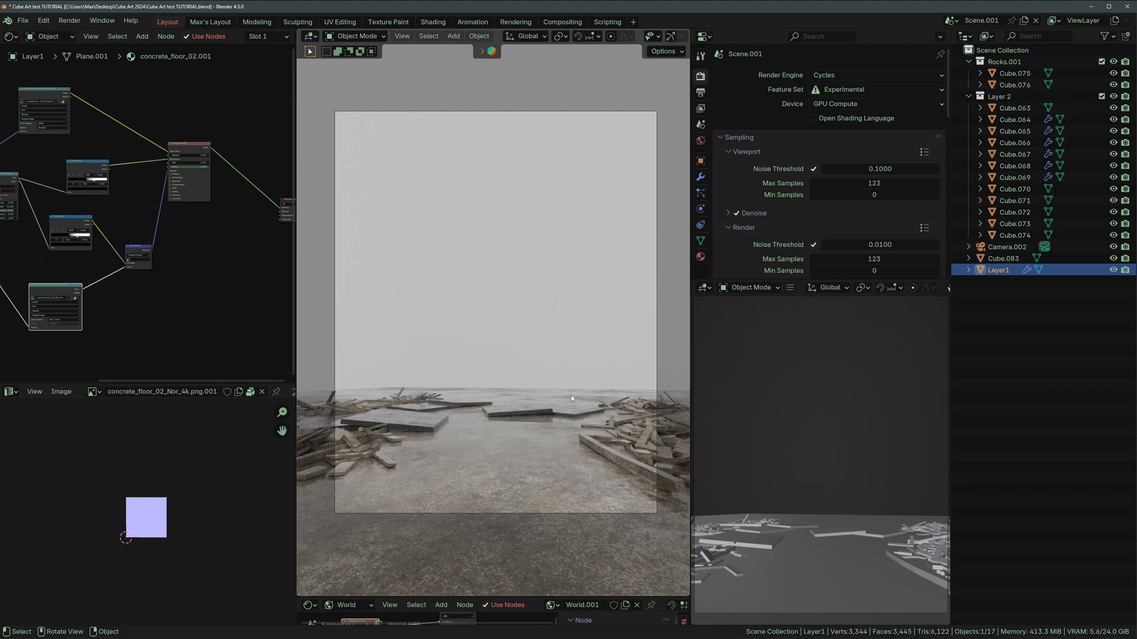
# Select the large debris pile Cube.063 in the camera view and turn on the viewport overlays.
pyautogui.keyDown('shift'); pyautogui.moveTo(570, 396); pyautogui.dragTo(546, 373, button='middle'); pyautogui.keyUp('shift')
pyautogui.scroll(1, 545, 372)
pyautogui.click(518, 404)
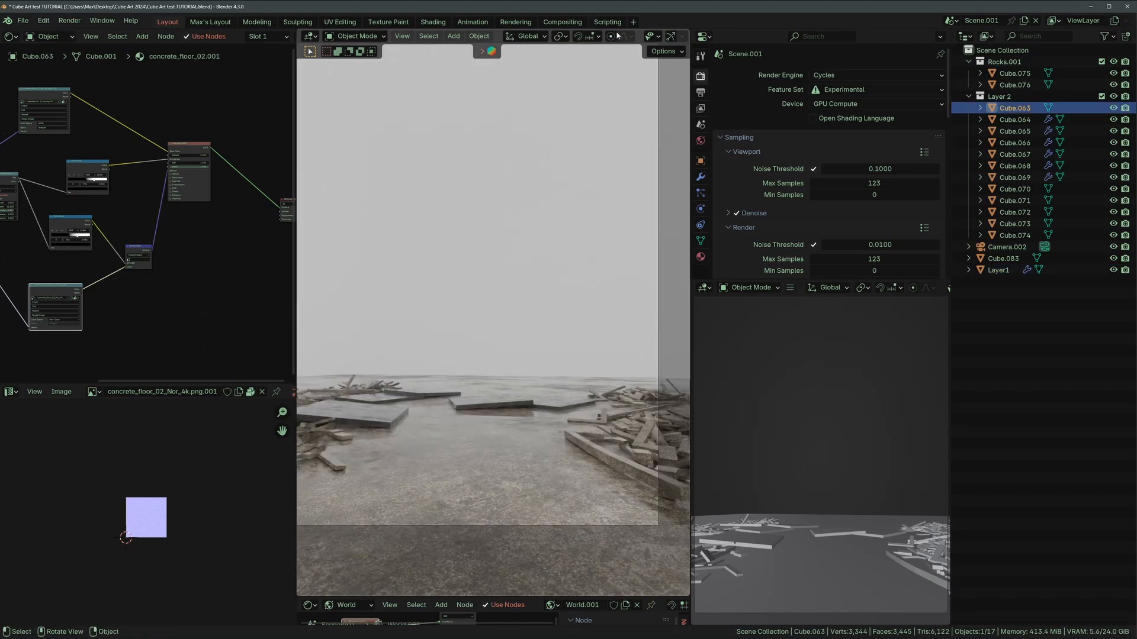
pyautogui.scroll(-2, 618, 36)
pyautogui.click(649, 37)
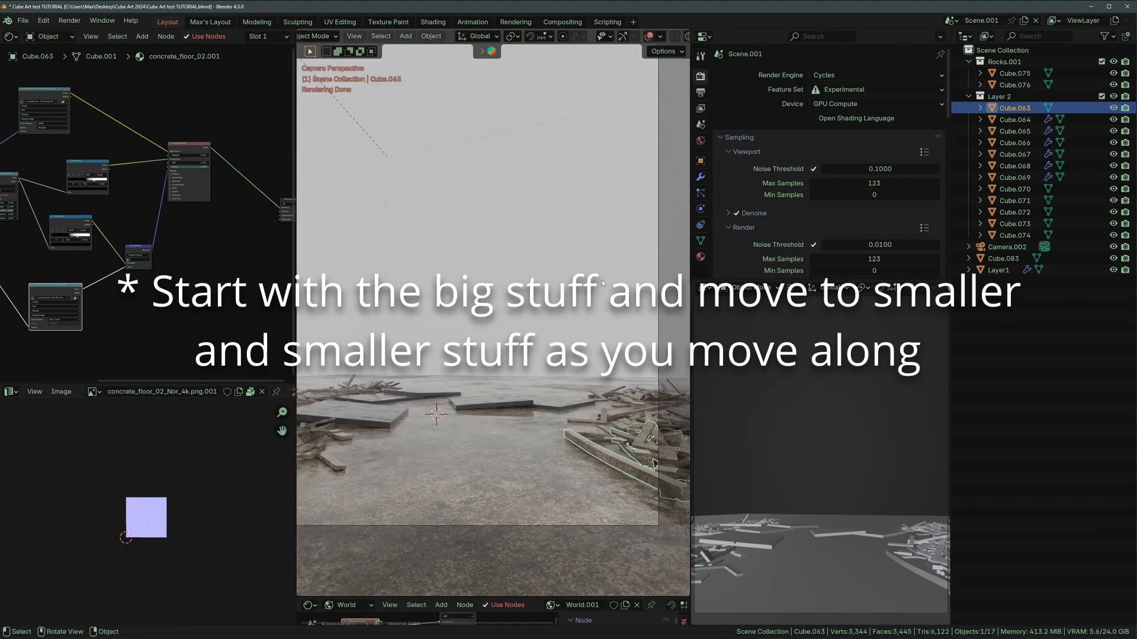
# Examine the selected debris pile up close from several angles with the overlays hidden.
pyautogui.moveTo(602, 283); pyautogui.dragTo(477, 398, button='middle')
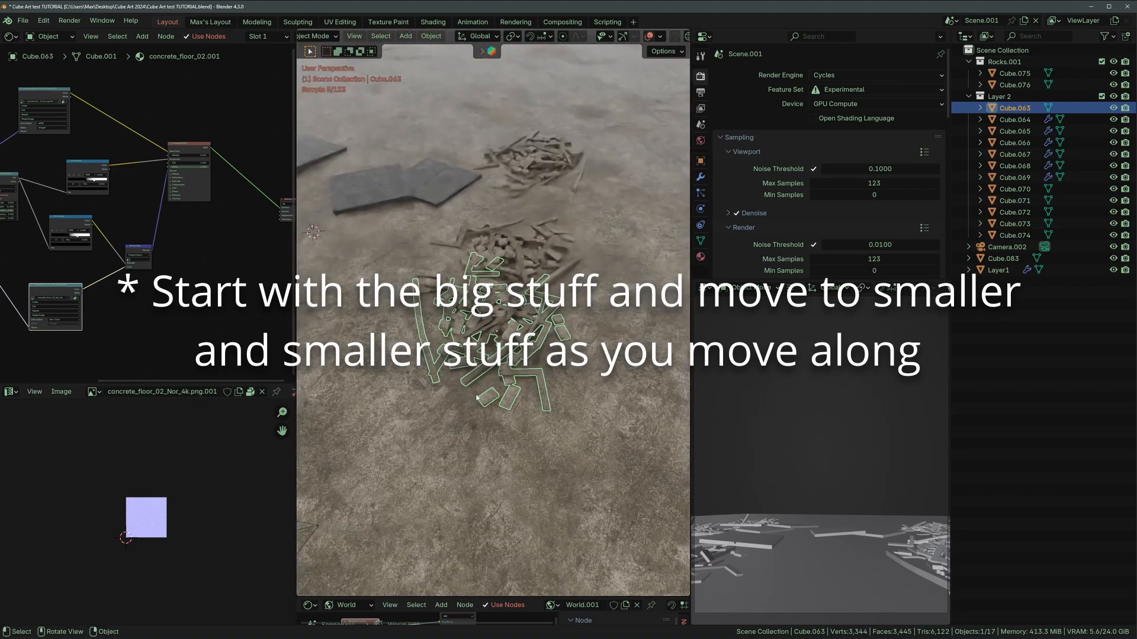
pyautogui.scroll(10, 473, 393)
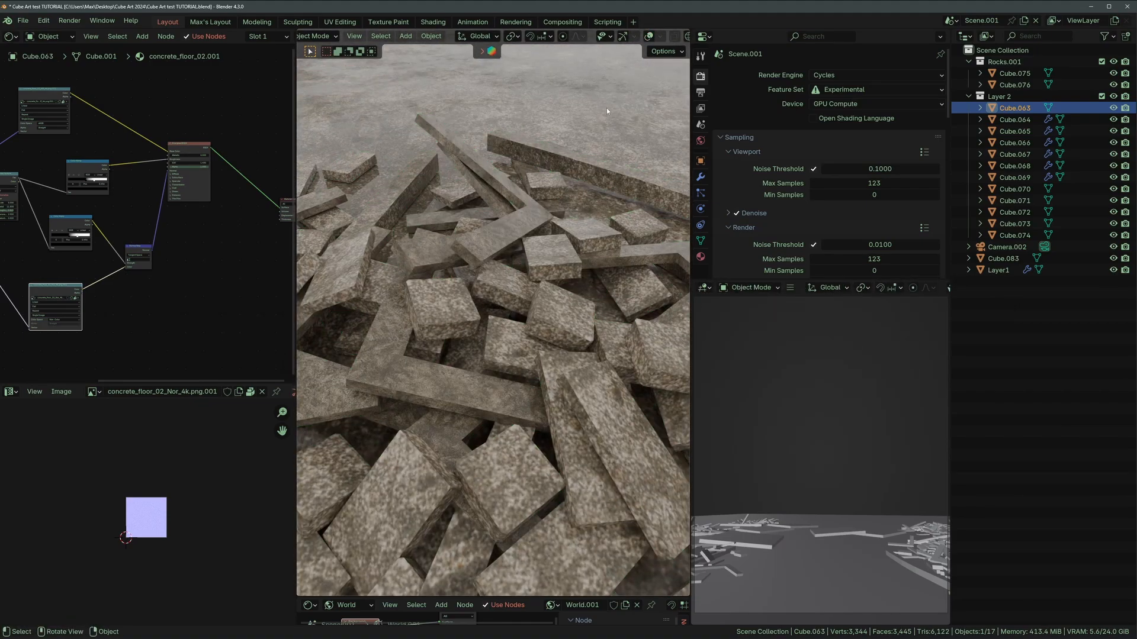
pyautogui.scroll(-5, 557, 340)
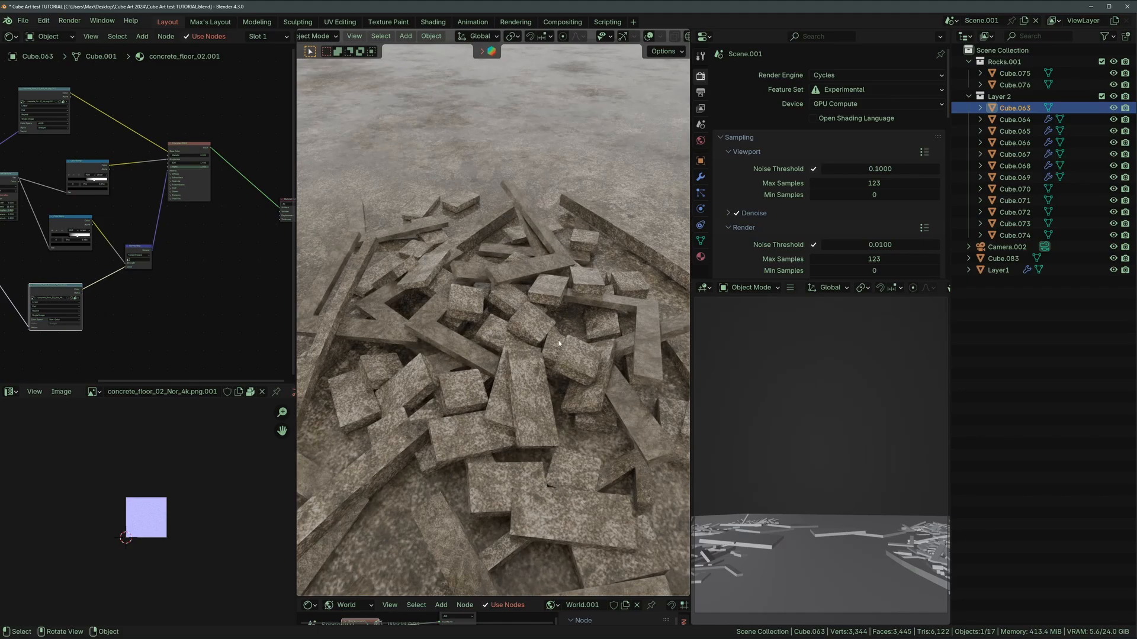
pyautogui.moveTo(558, 339); pyautogui.dragTo(467, 311, button='middle')
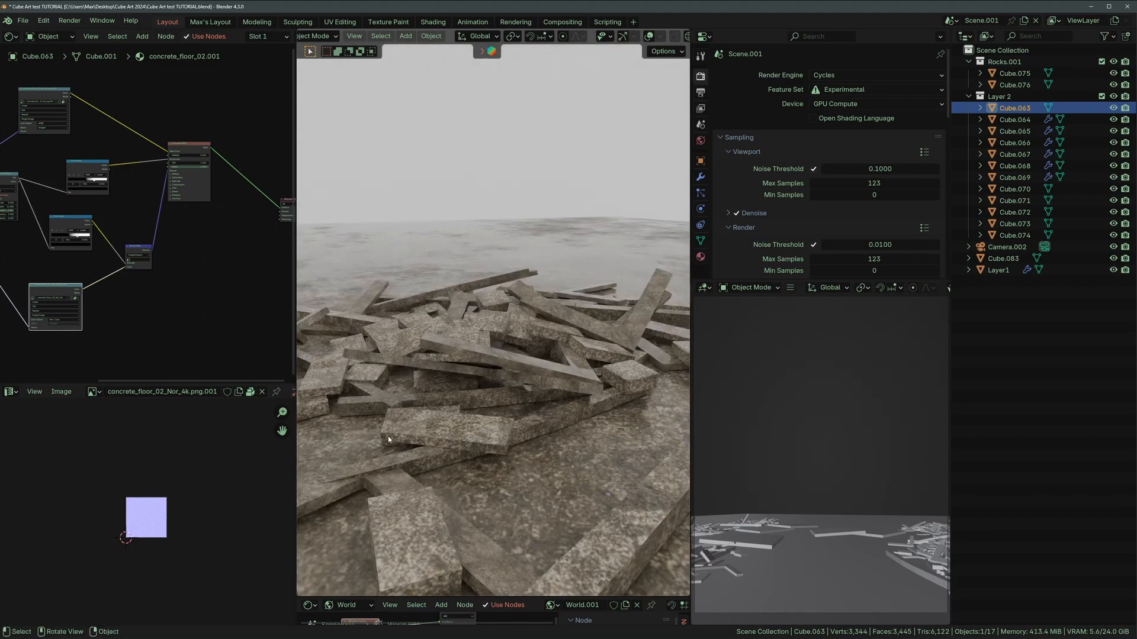
pyautogui.moveTo(527, 413); pyautogui.dragTo(446, 367, button='middle')
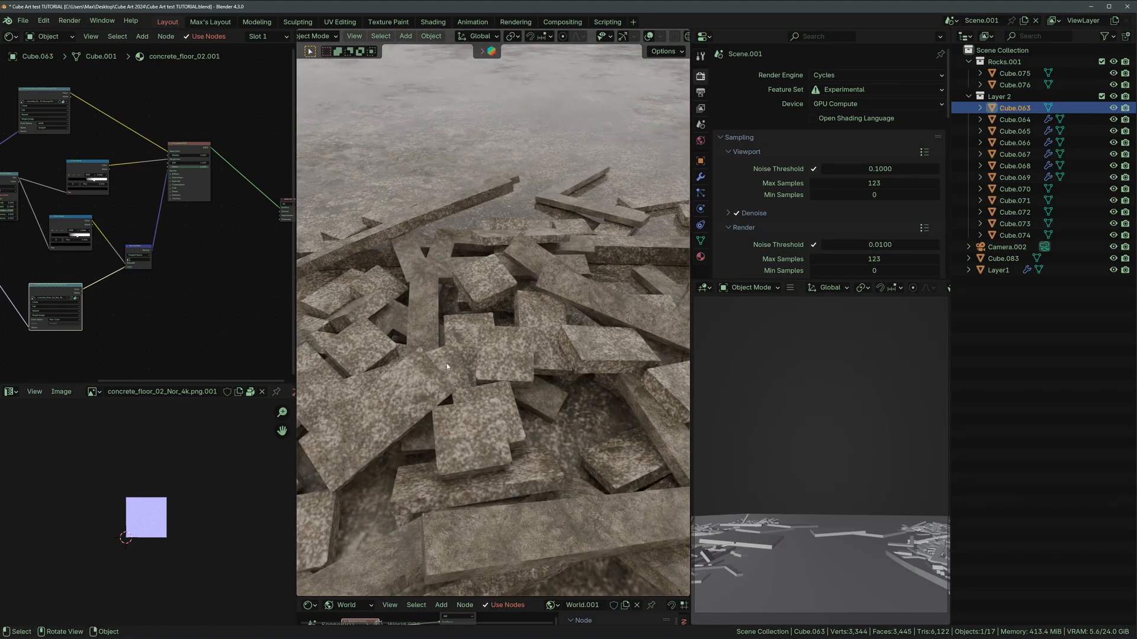
pyautogui.moveTo(453, 326); pyautogui.dragTo(461, 350, button='middle')
# Enter Edit Mode on the Cube.063 debris pile, with viewport overlays on and wireframe shading.
pyautogui.press('Tab')
pyautogui.scroll(2, 460, 350)
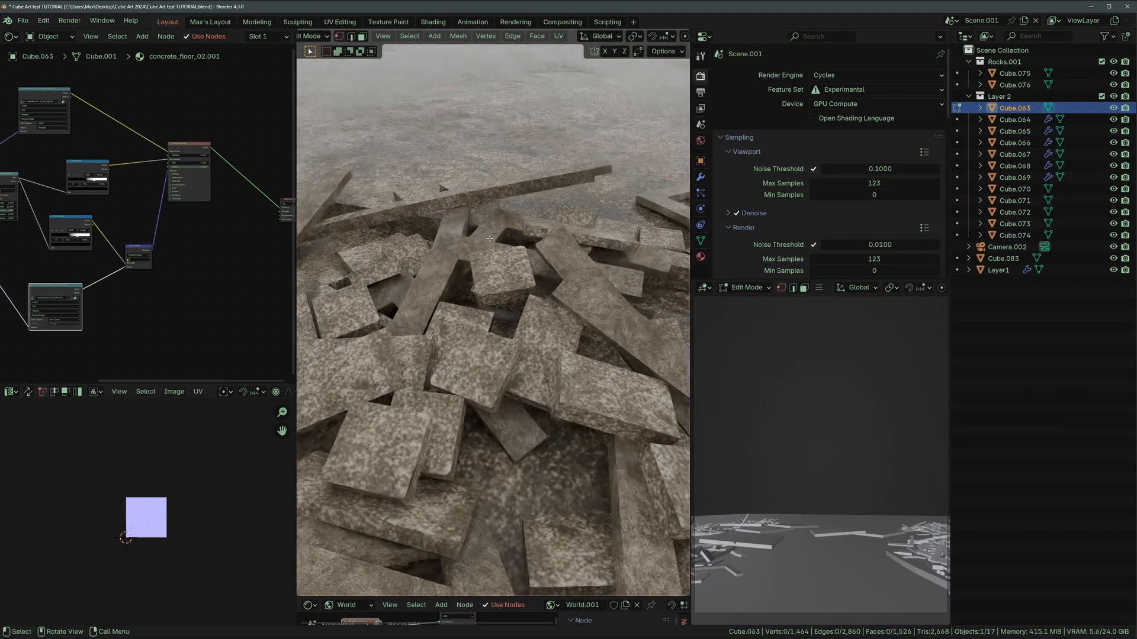
pyautogui.hscroll(4, 651, 37)
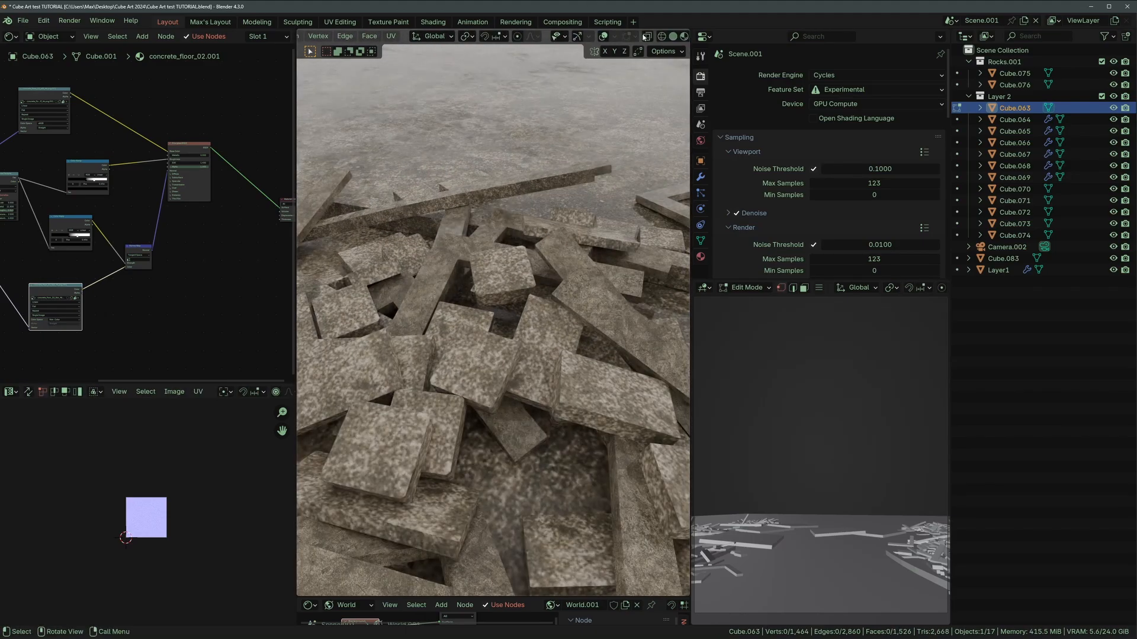
pyautogui.click(608, 36)
pyautogui.hotkey('shift', 'z')
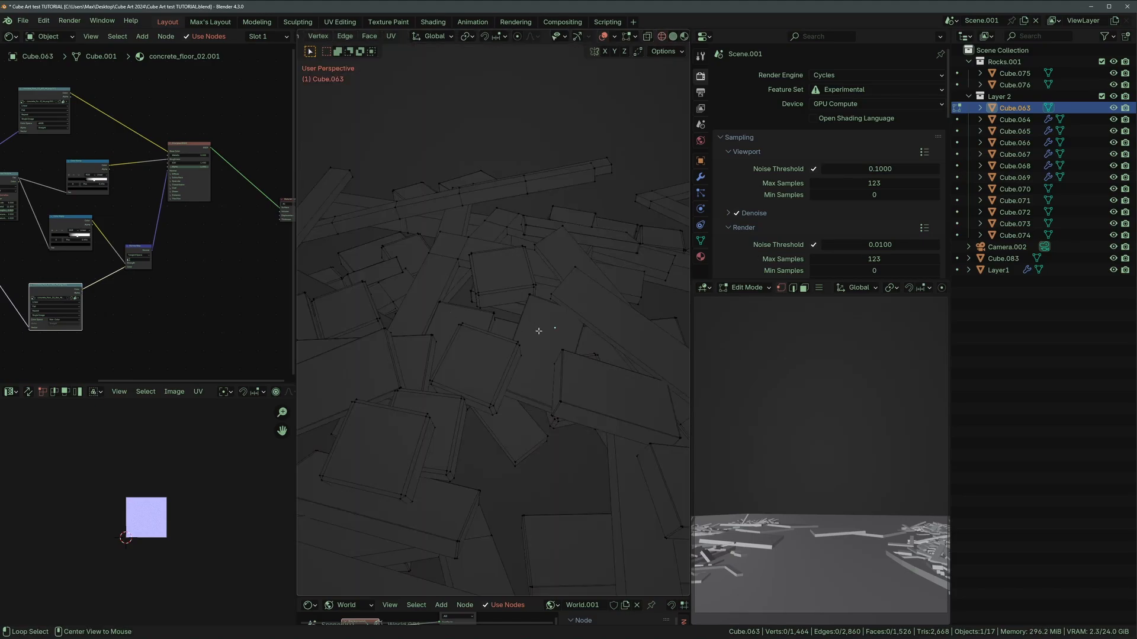
# Switch the viewport to rendered shading with the whole Cube.063 debris pile in view in Edit Mode.
pyautogui.scroll(-3, 539, 331)
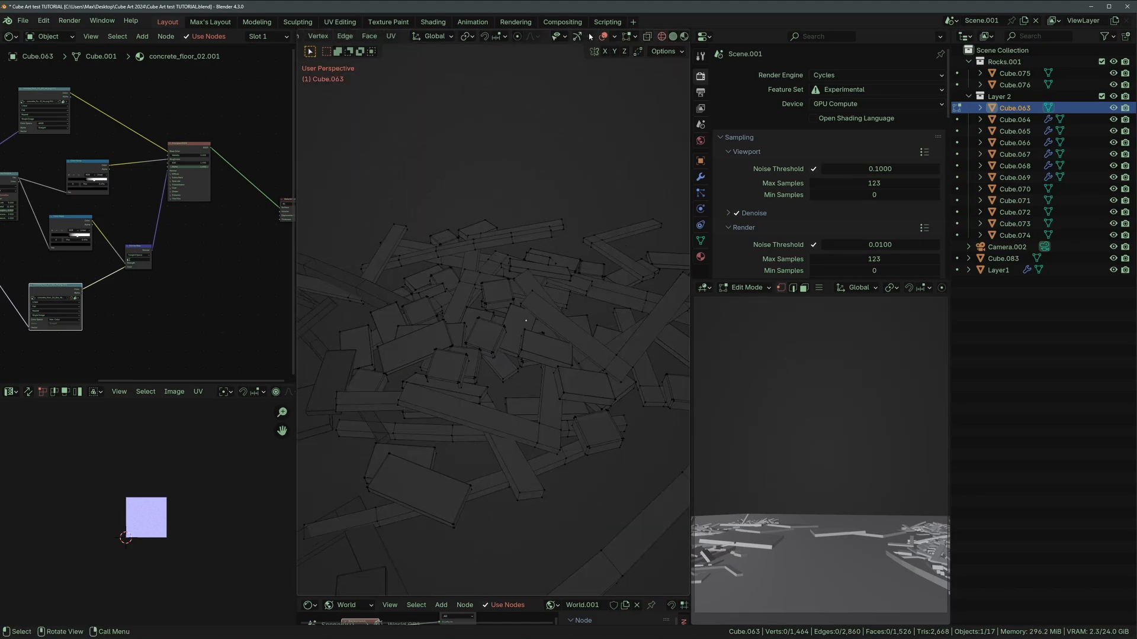
pyautogui.hscroll(2, 622, 37)
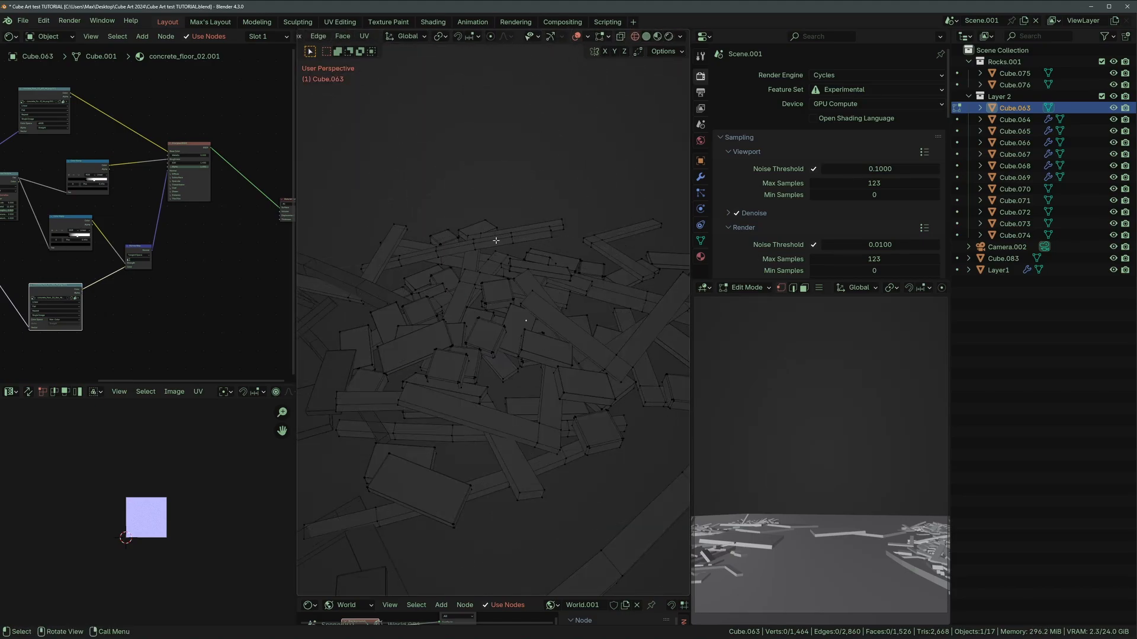
pyautogui.press('z')
pyautogui.click(532, 279)
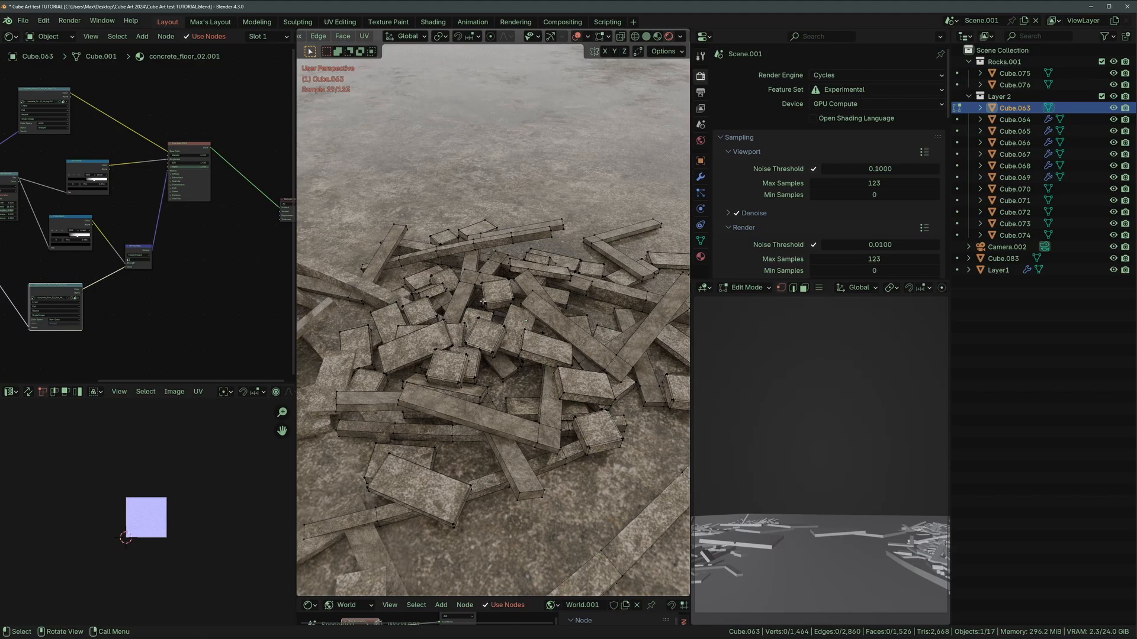
# Leave Edit Mode and move the Cube.063 debris pile a short distance across the concrete floor.
pyautogui.press('Tab')
pyautogui.moveTo(482, 301)
pyautogui.mouseDown(button='middle')
pyautogui.moveTo(456, 290)
pyautogui.moveTo(503, 302)
pyautogui.mouseUp(button='middle')
pyautogui.click(492, 314)
pyautogui.click(533, 331)
pyautogui.press('g')
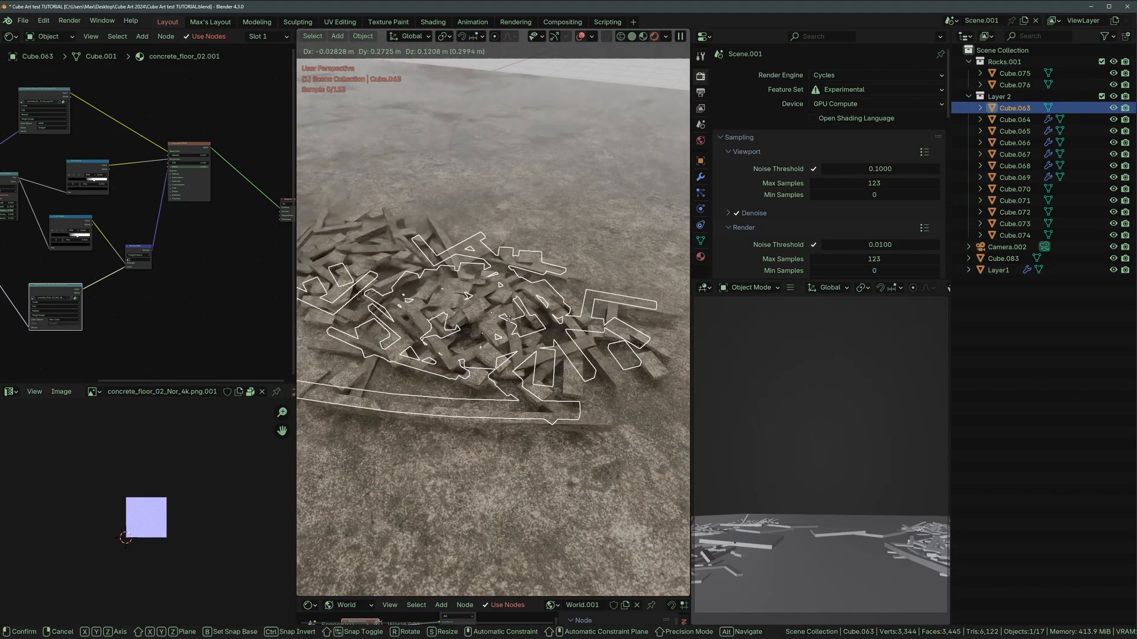
pyautogui.click(510, 318)
pyautogui.scroll(-3, 510, 313)
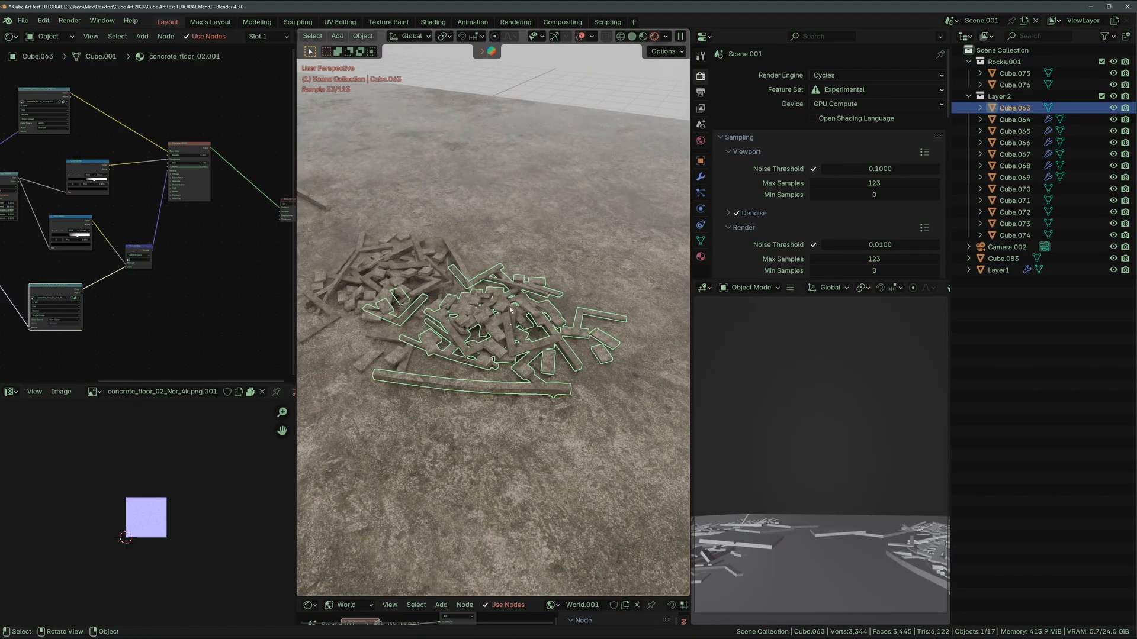
# Return to the camera view and examine how the Cube.063 debris pile sits at the edge of the frame.
pyautogui.press('KP_0')
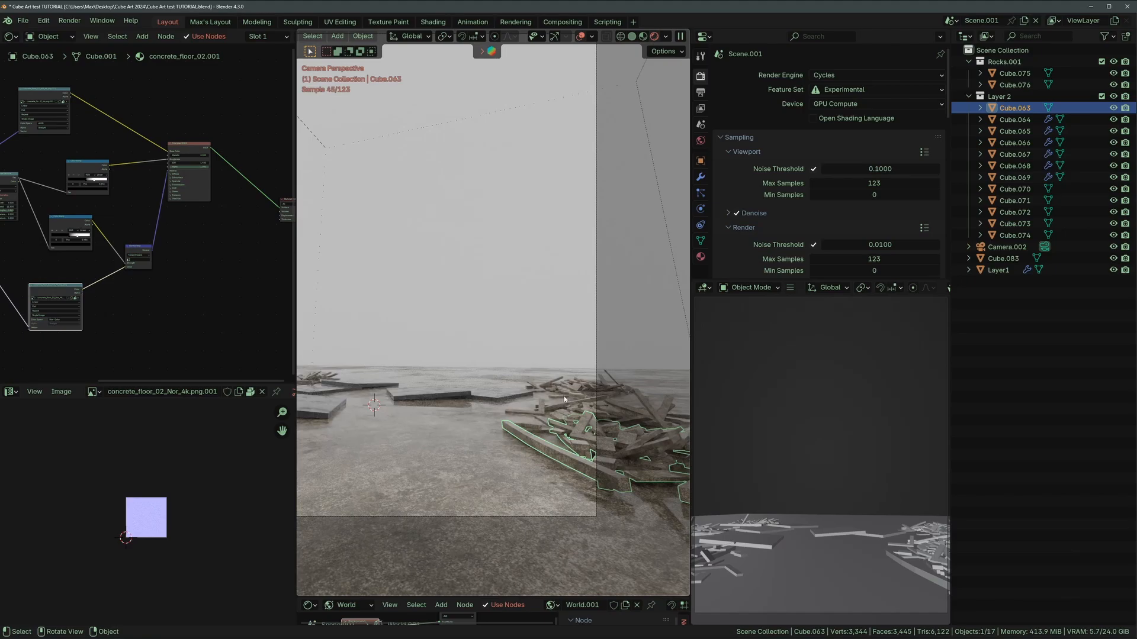
pyautogui.scroll(5, 578, 409)
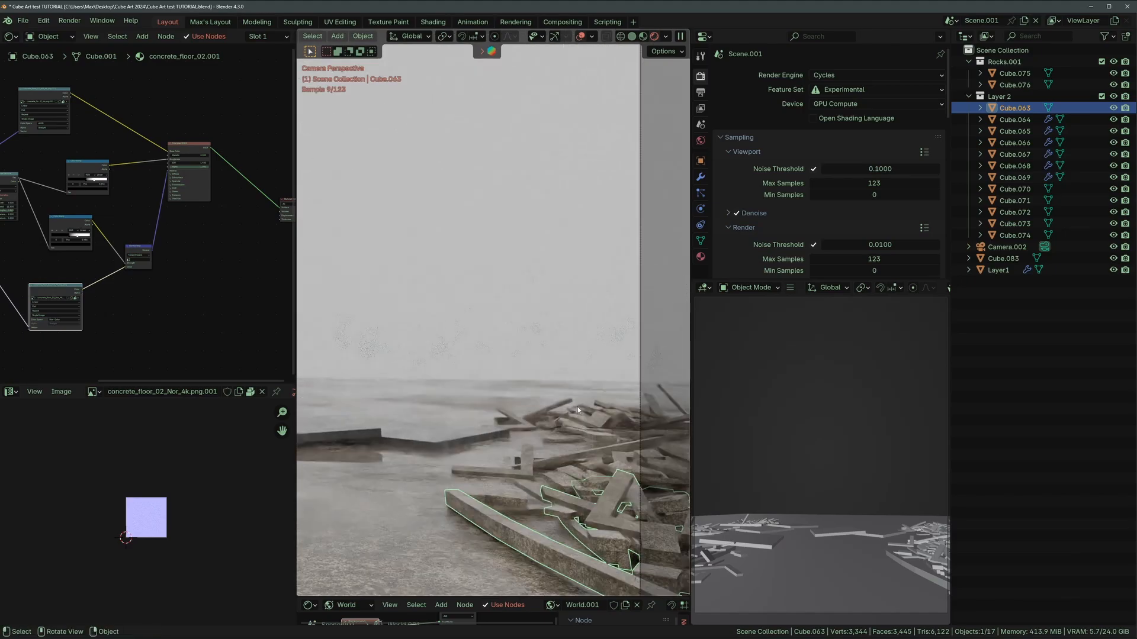
pyautogui.scroll(-4, 569, 415)
pyautogui.keyDown('shift'); pyautogui.moveTo(578, 328); pyautogui.dragTo(614, 328, button='middle'); pyautogui.keyUp('shift')
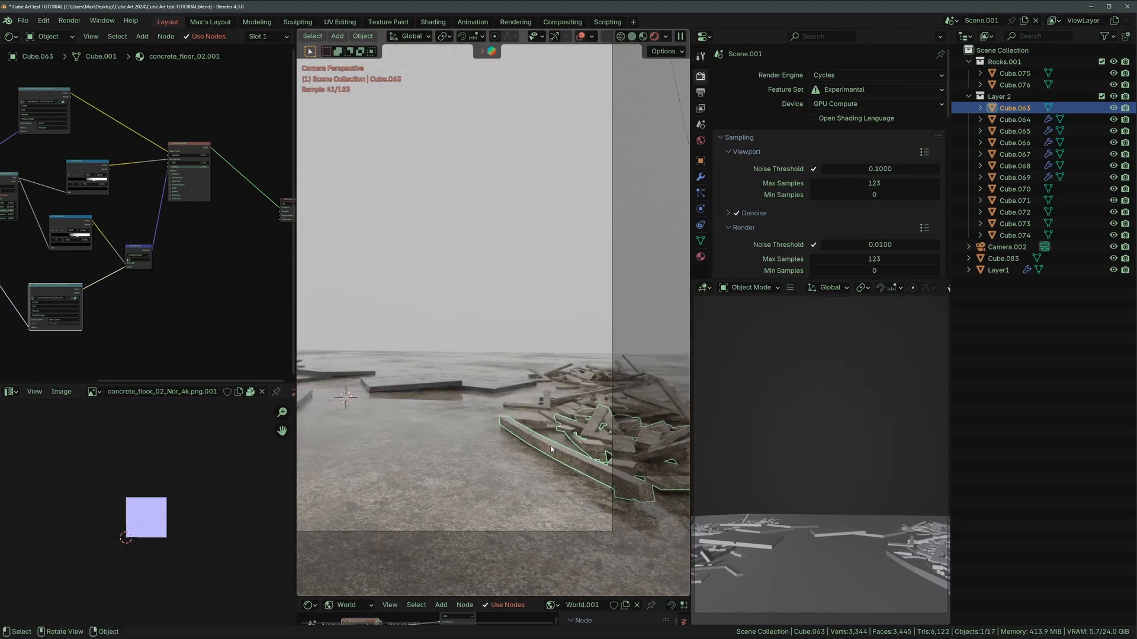
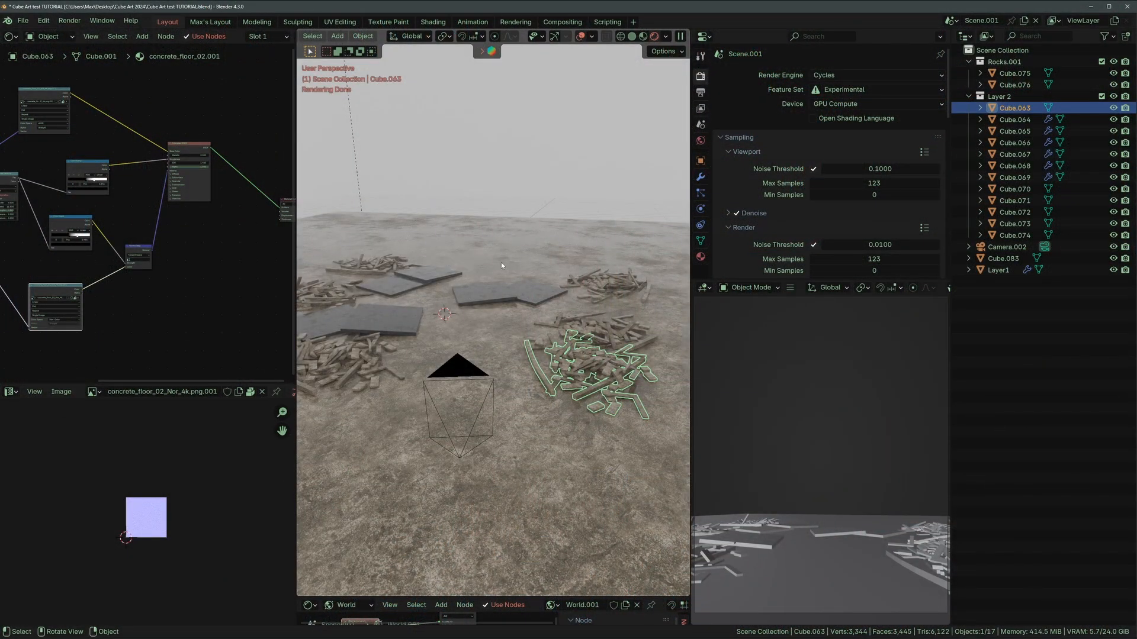
# Examine the flat slabs Cube.067 and Cube.068 up close on the concrete floor, ending in rendered shading.
pyautogui.click(512, 295)
pyautogui.press('KP_Decimal')
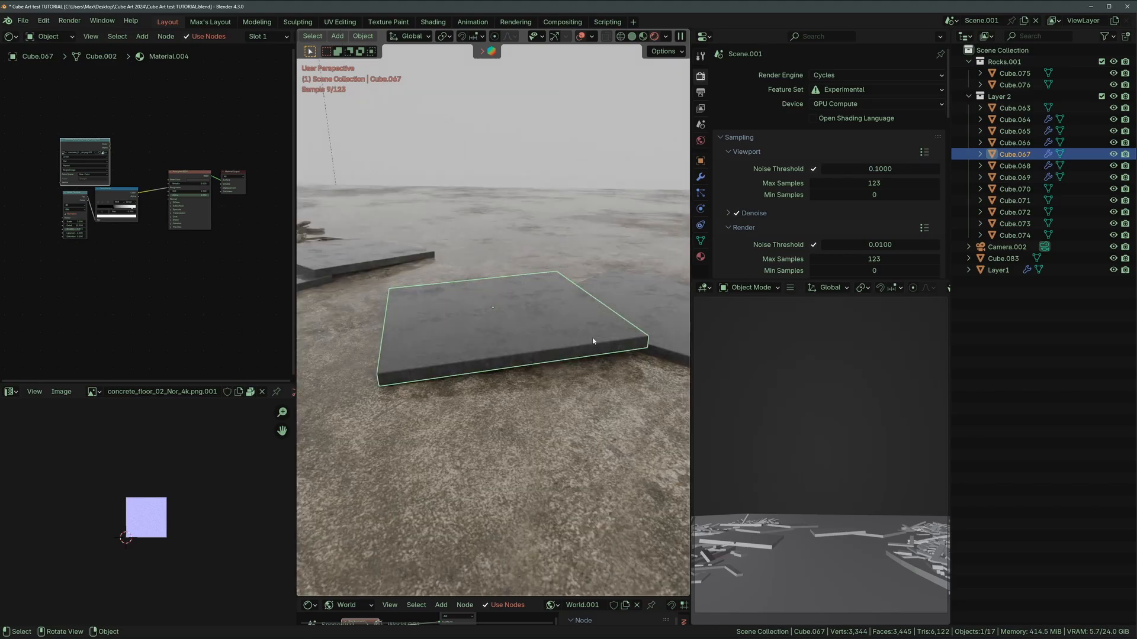
pyautogui.scroll(-4, 593, 334)
pyautogui.click(599, 314)
pyautogui.scroll(4, 592, 367)
pyautogui.moveTo(573, 368); pyautogui.dragTo(435, 338, button='middle')
pyautogui.moveTo(450, 379)
pyautogui.mouseDown(button='middle')
pyautogui.moveTo(573, 347)
pyautogui.moveTo(465, 390)
pyautogui.moveTo(552, 363)
pyautogui.moveTo(559, 411)
pyautogui.moveTo(535, 372)
pyautogui.moveTo(422, 345)
pyautogui.moveTo(560, 293)
pyautogui.mouseUp(button='middle')
pyautogui.press('z')
pyautogui.click(409, 333)
pyautogui.press('z')
pyautogui.click(571, 193)
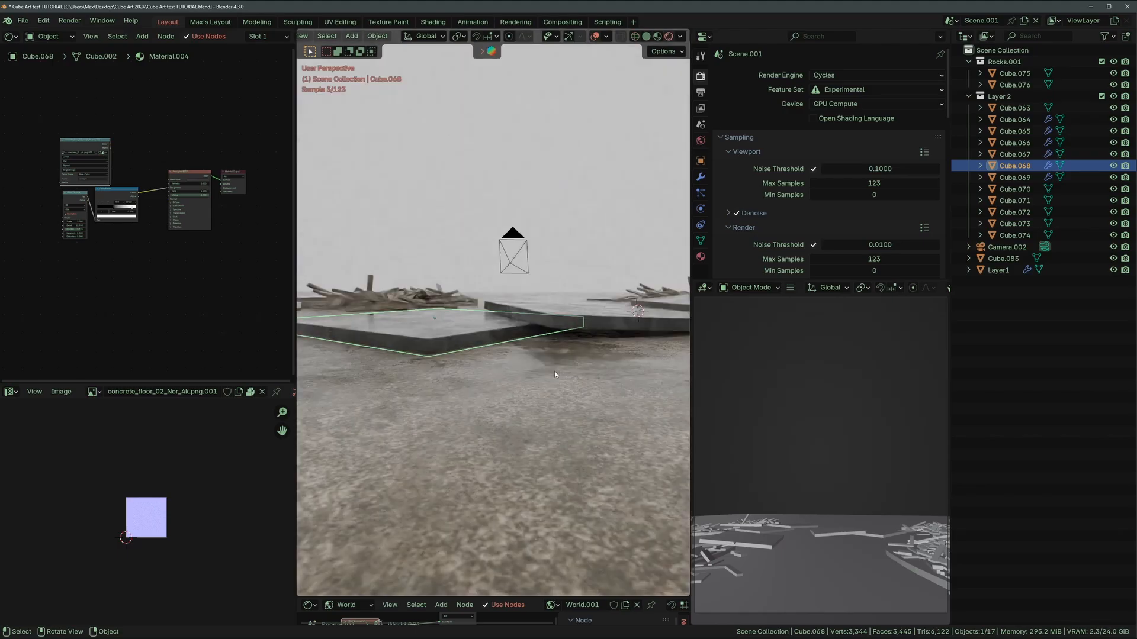
# Examine the slabs Cube.066 and Cube.064 from above and check their placement through the camera.
pyautogui.keyDown('ctrl'); pyautogui.moveTo(555, 371); pyautogui.dragTo(554, 289, button='middle'); pyautogui.keyUp('ctrl')
pyautogui.moveTo(625, 320); pyautogui.dragTo(520, 329, button='middle')
pyautogui.scroll(-1, 519, 330)
pyautogui.click(548, 306)
pyautogui.click(476, 274)
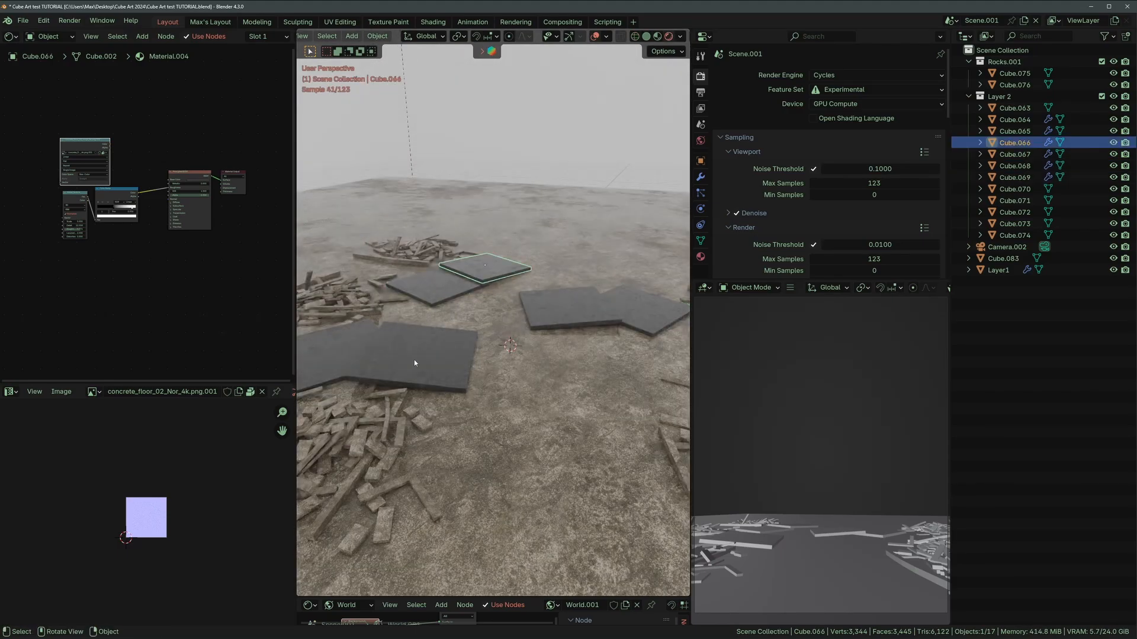
pyautogui.click(414, 359)
pyautogui.press('KP_0')
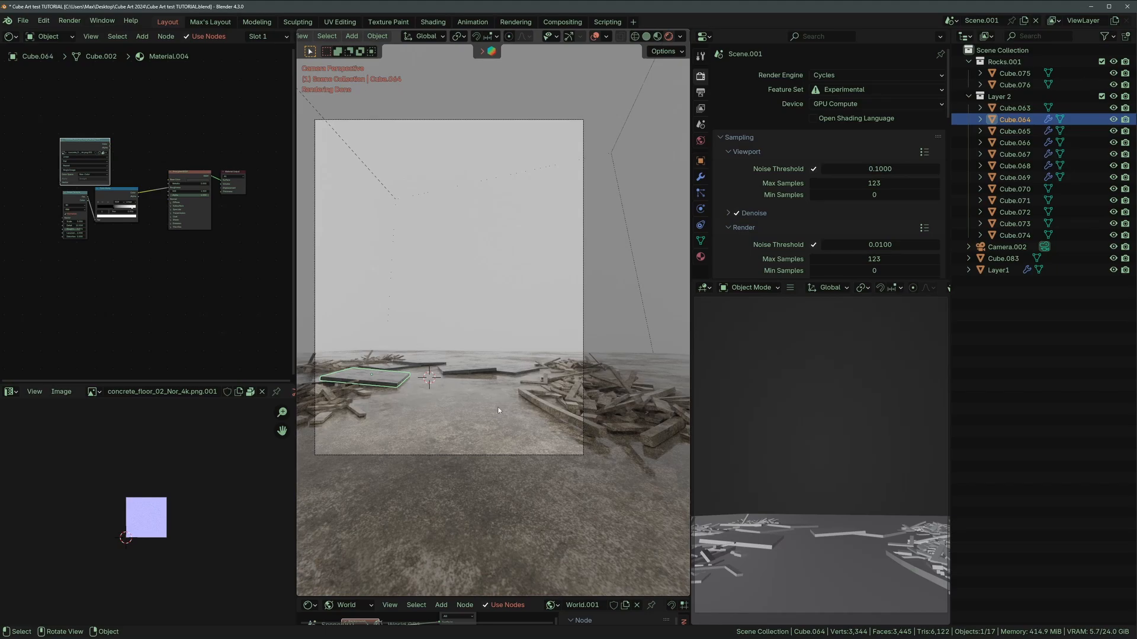
# Examine the Cube.073 debris pile through the camera and up close, ending in the camera view.
pyautogui.keyDown('shift'); pyautogui.moveTo(454, 392); pyautogui.dragTo(497, 435, button='middle'); pyautogui.keyUp('shift')
pyautogui.scroll(1, 544, 397)
pyautogui.click(629, 372)
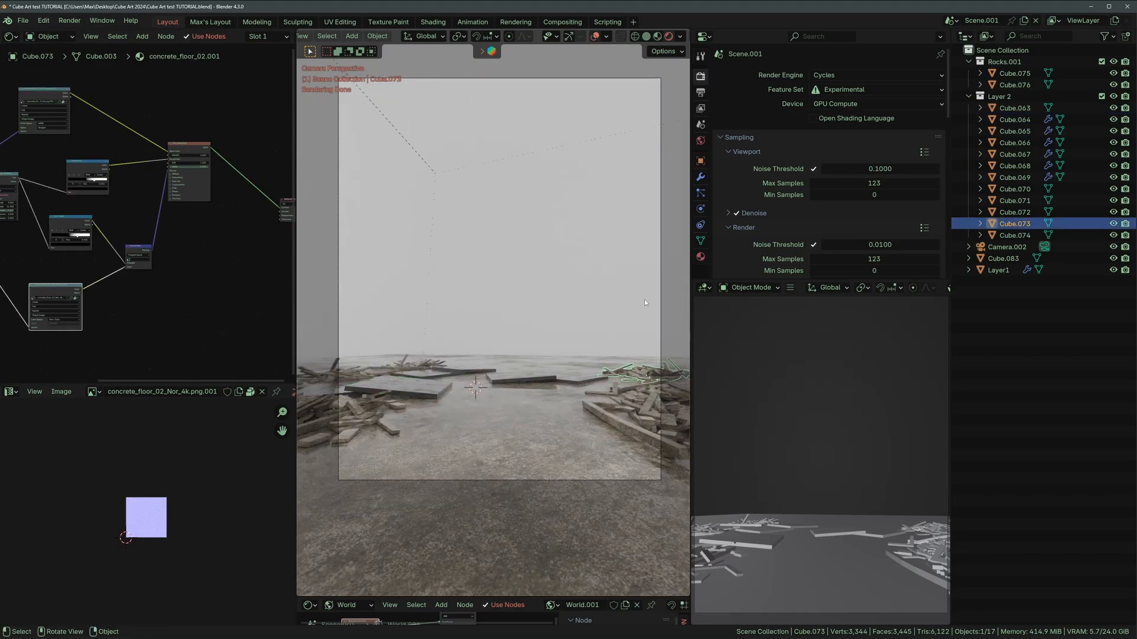
pyautogui.press('KP_Decimal')
pyautogui.moveTo(559, 297); pyautogui.dragTo(539, 324, button='middle')
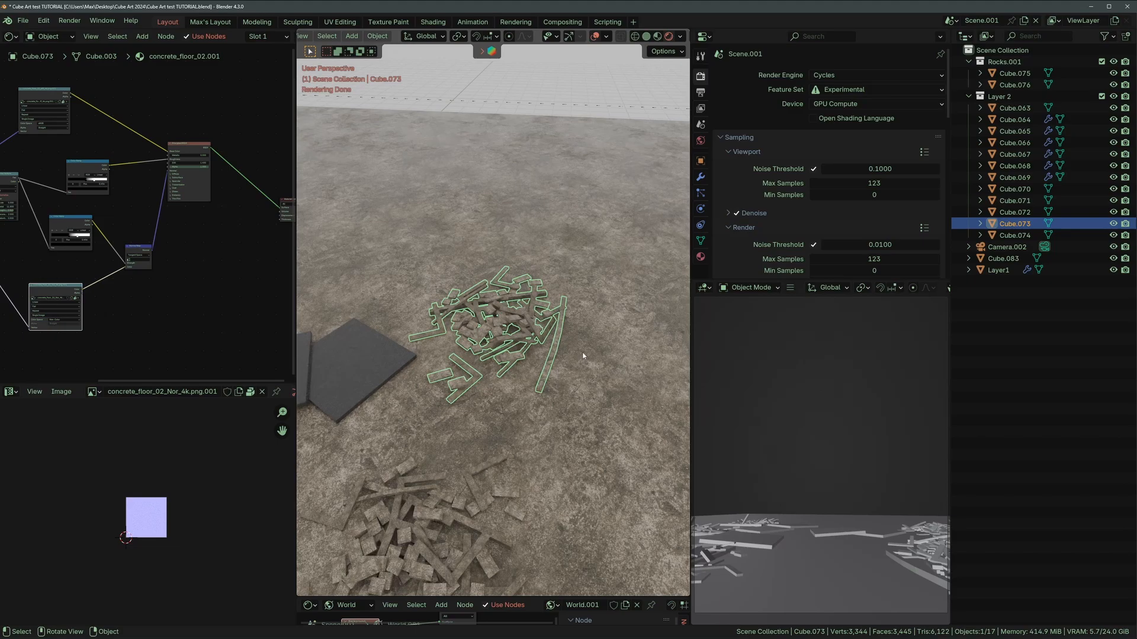
pyautogui.press('KP_0')
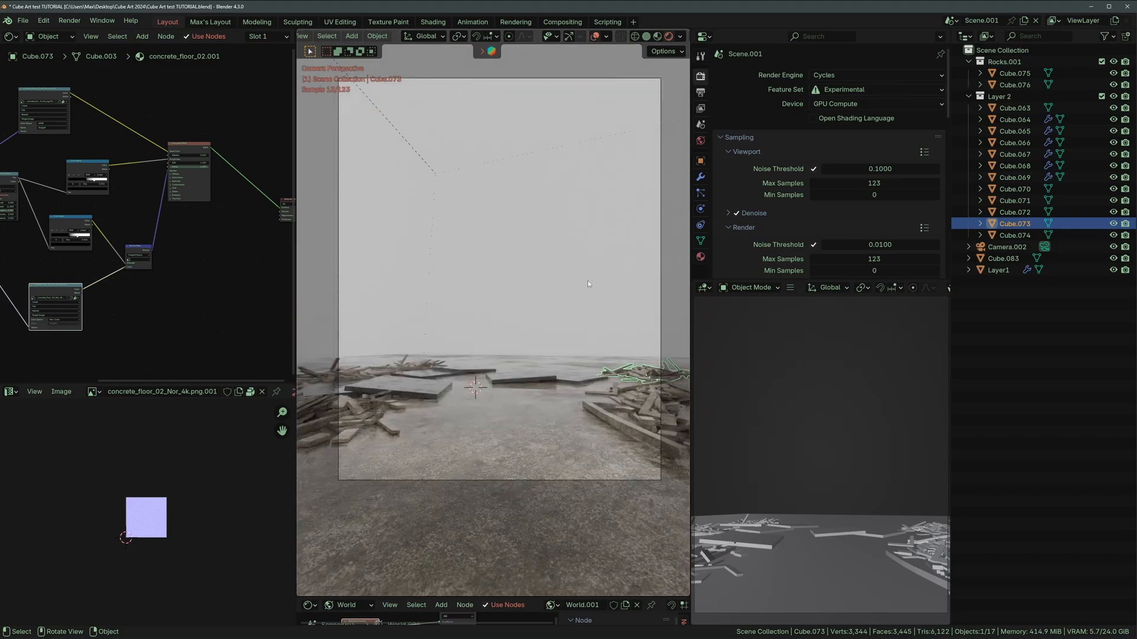
# Select the Layer1 floor plane and switch the shader node area to the Geometry Node Editor.
pyautogui.scroll(-4, 573, 373)
pyautogui.keyDown('shift'); pyautogui.moveTo(573, 373); pyautogui.dragTo(520, 387, button='middle'); pyautogui.keyUp('shift')
pyautogui.scroll(2, 519, 388)
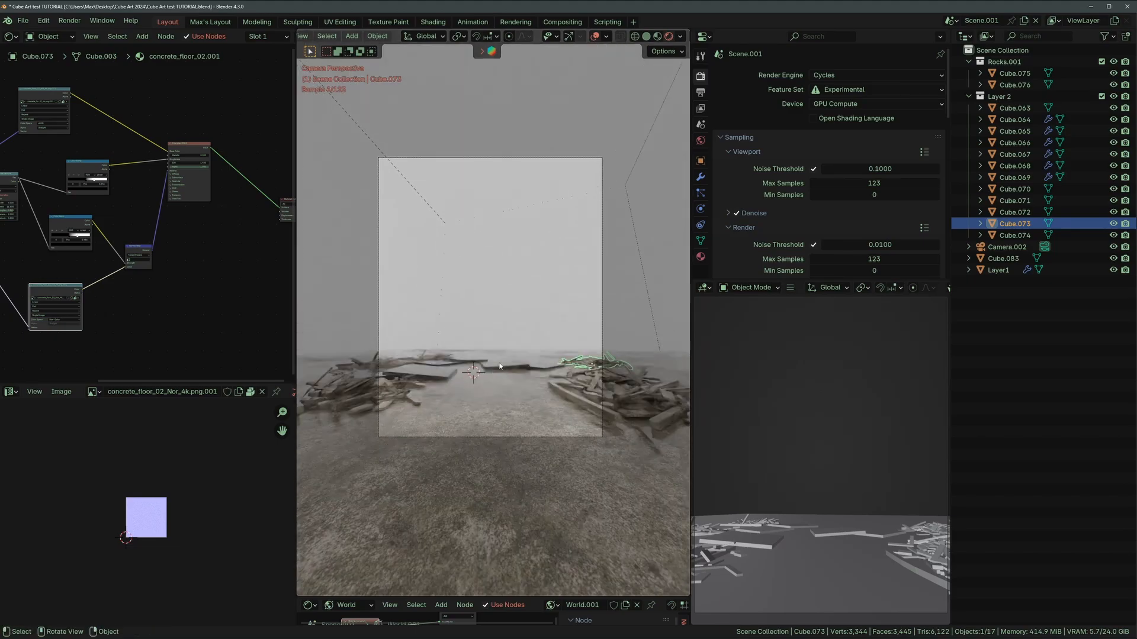
pyautogui.click(519, 390)
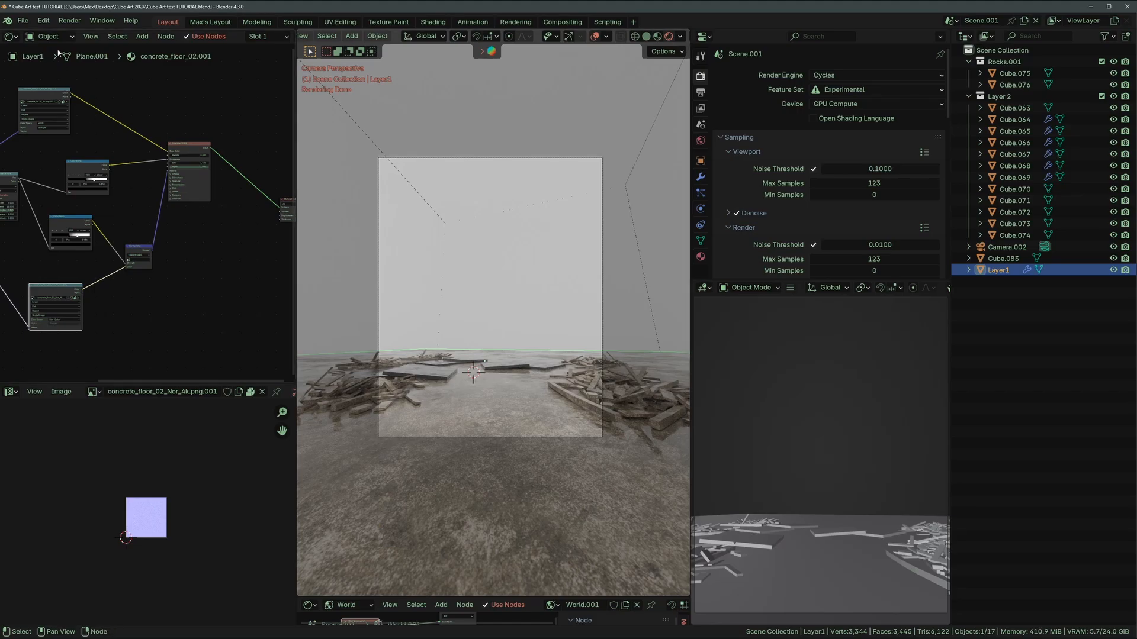
pyautogui.click(11, 36)
pyautogui.click(41, 127)
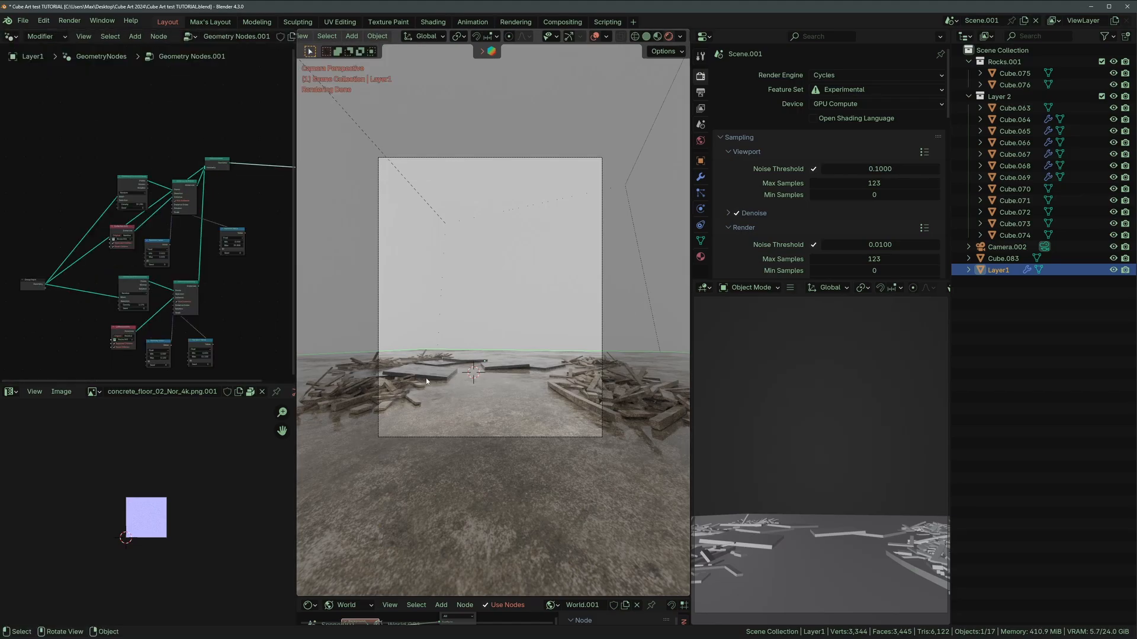
# Enable Layer1's GeometryNodes modifier in the viewport and inspect its scattered rocks with the overlays hidden.
pyautogui.click(700, 177)
pyautogui.click(887, 94)
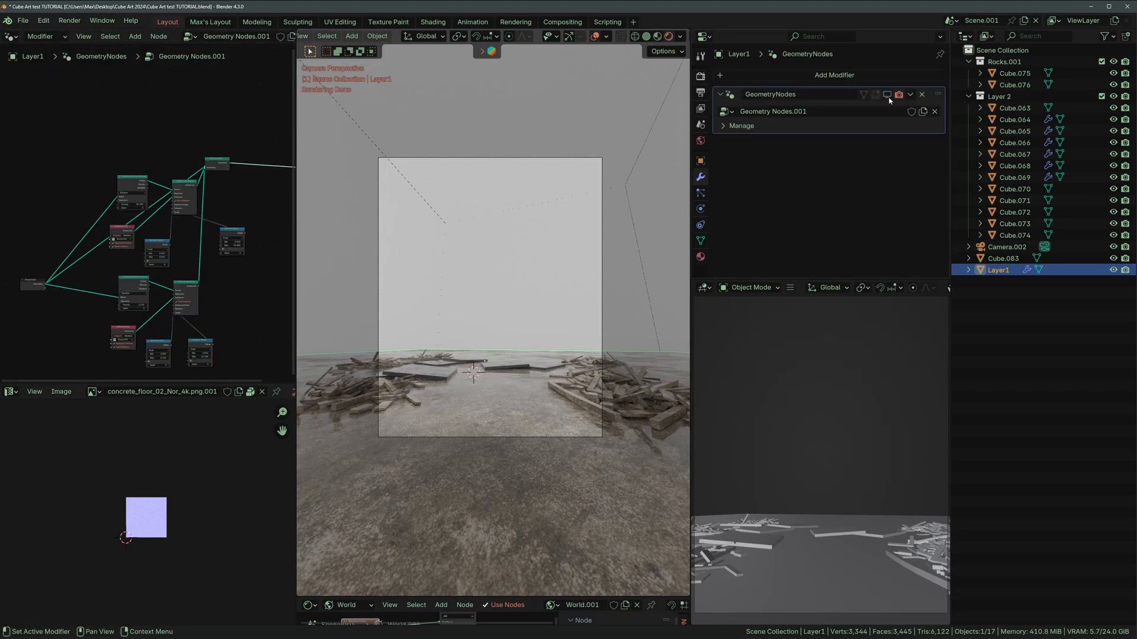
pyautogui.scroll(2, 538, 348)
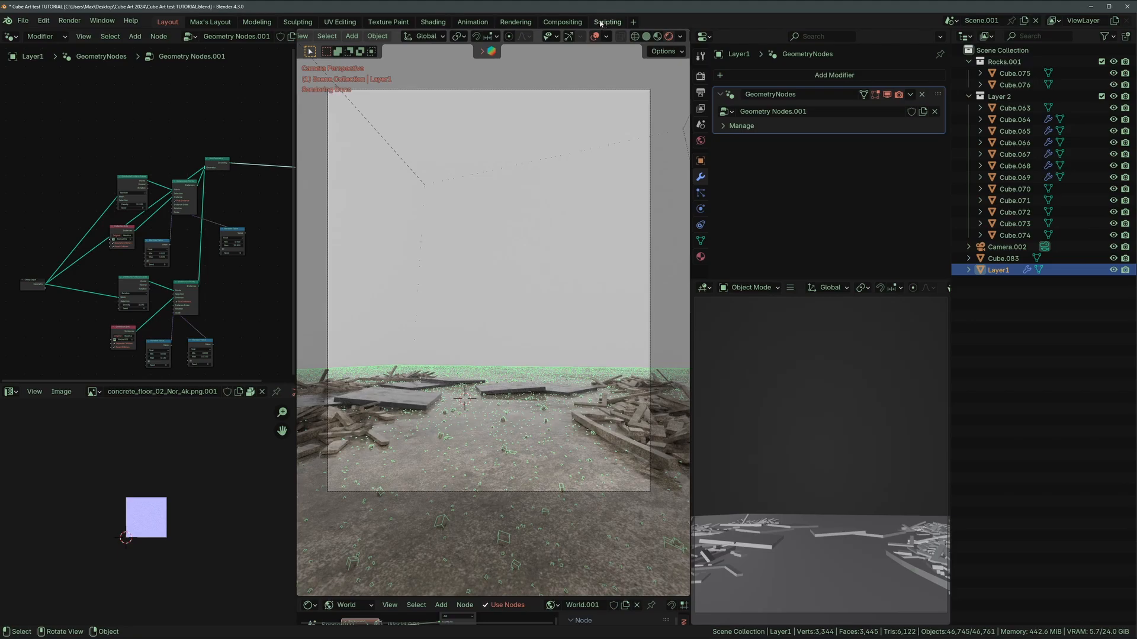
pyautogui.click(595, 37)
pyautogui.scroll(4, 485, 474)
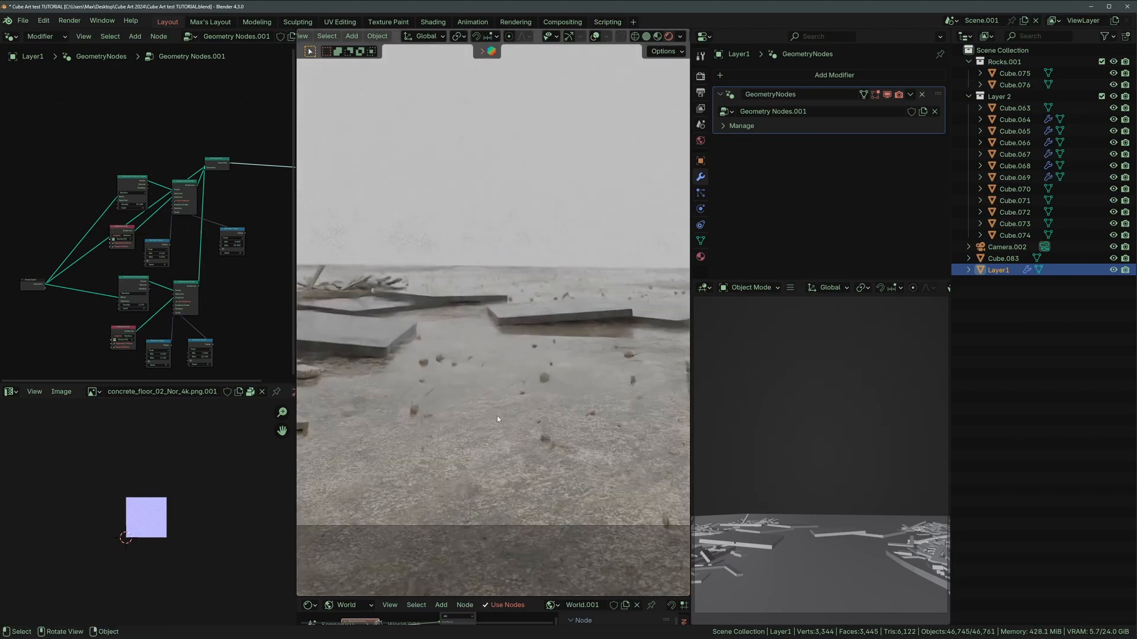
pyautogui.scroll(2, 526, 384)
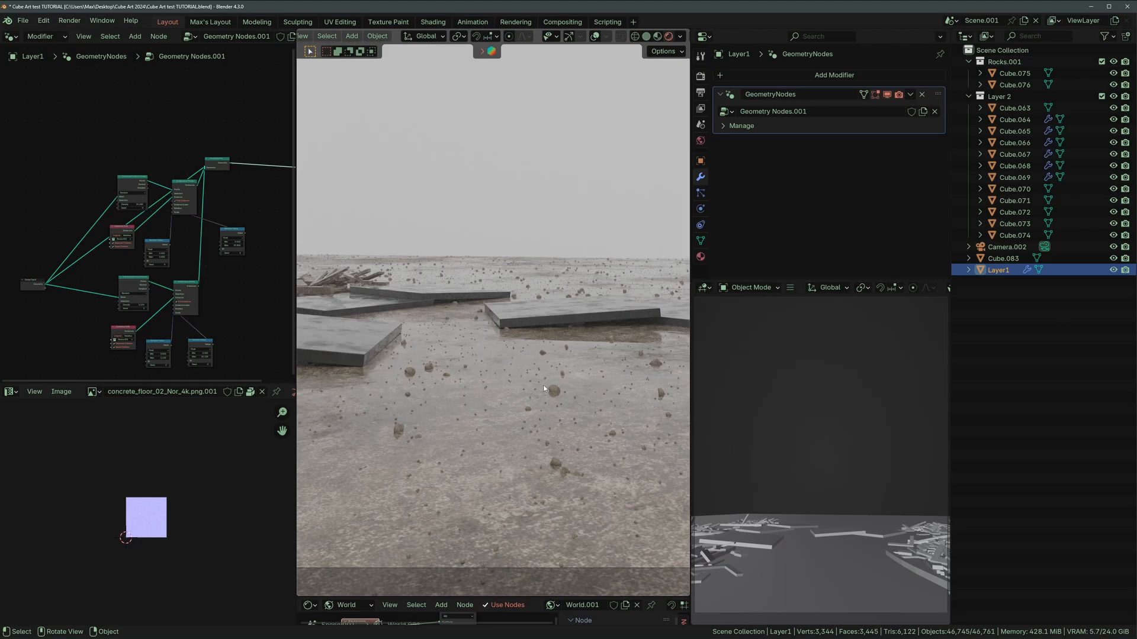
pyautogui.scroll(3, 439, 367)
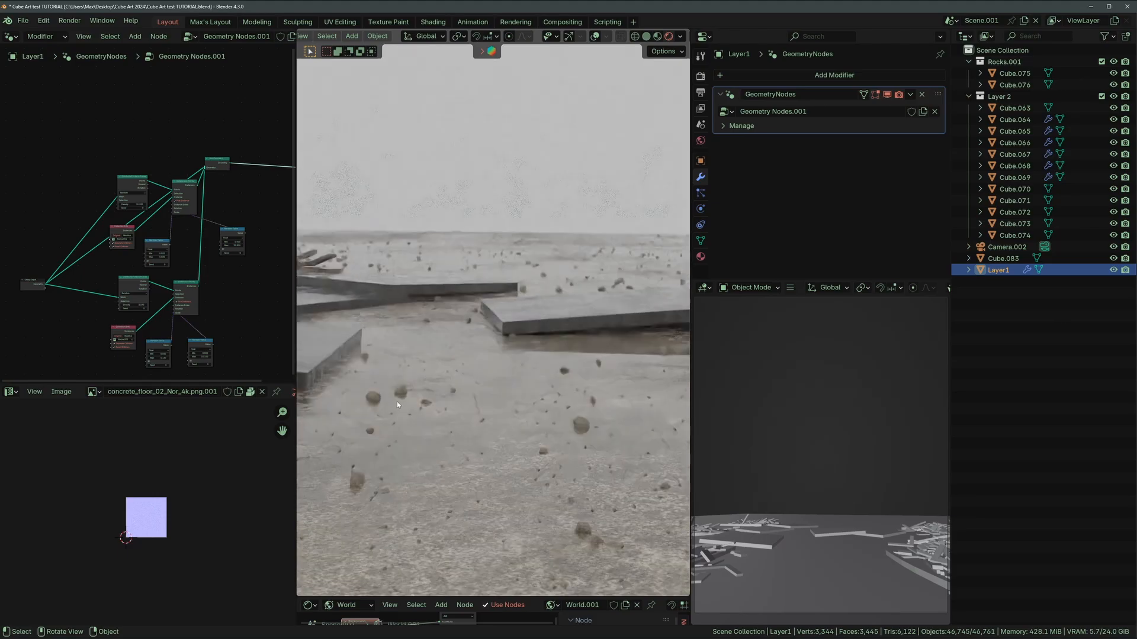
pyautogui.keyDown('shift'); pyautogui.moveTo(349, 441); pyautogui.dragTo(417, 389, button='middle'); pyautogui.keyUp('shift')
pyautogui.scroll(-4, 490, 318)
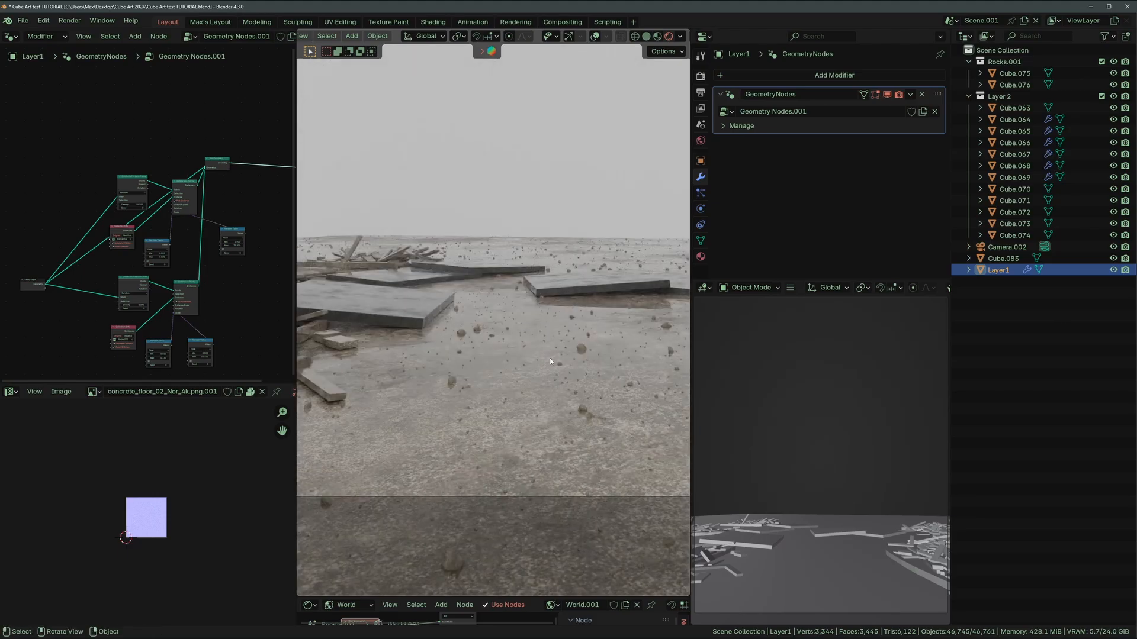
pyautogui.moveTo(549, 358); pyautogui.dragTo(530, 347, button='middle')
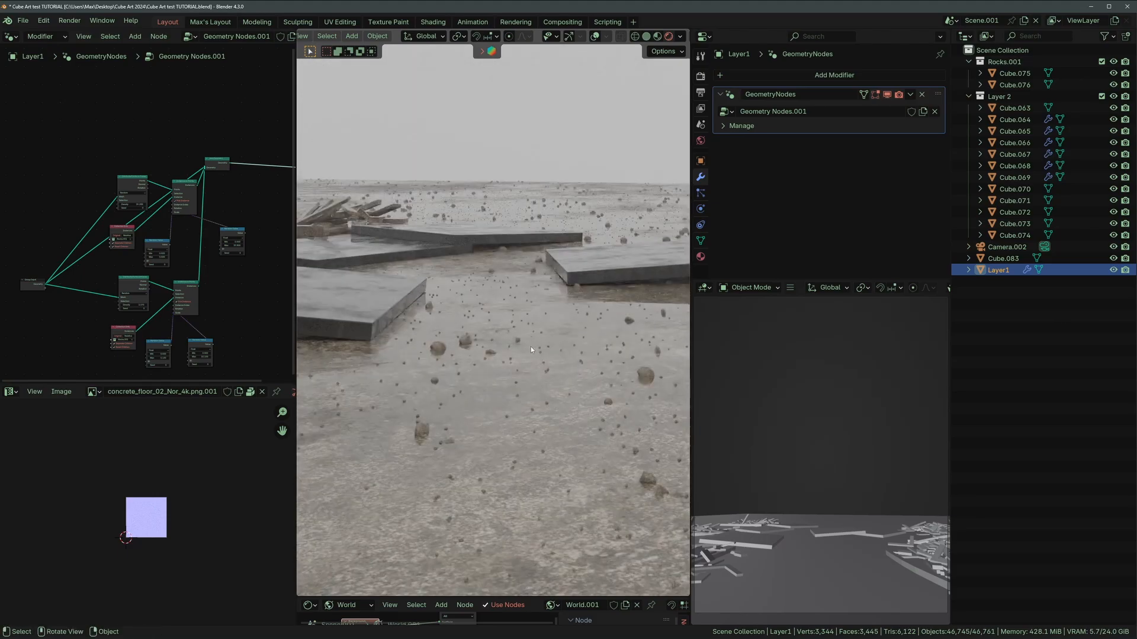
# Add a cube to the scene in solid shading and move it above the floor.
pyautogui.press('z')
pyautogui.click(500, 311)
pyautogui.hotkey('shift', 'a')
pyautogui.moveTo(494, 173)
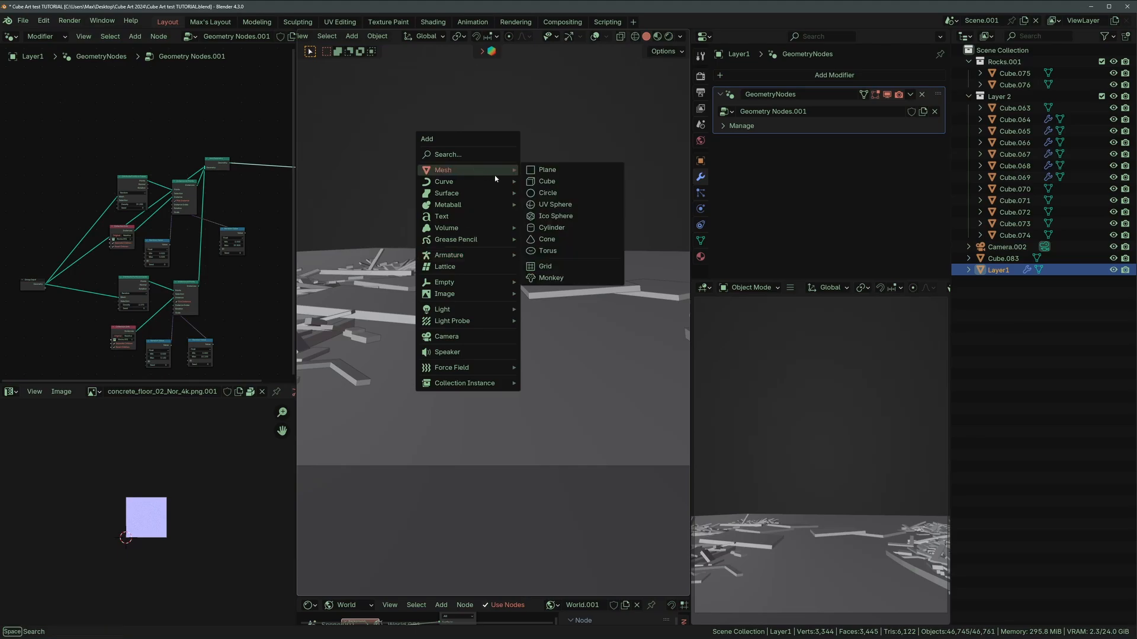
pyautogui.click(538, 183)
pyautogui.press('g')
pyautogui.click(524, 206)
pyautogui.scroll(-3, 474, 244)
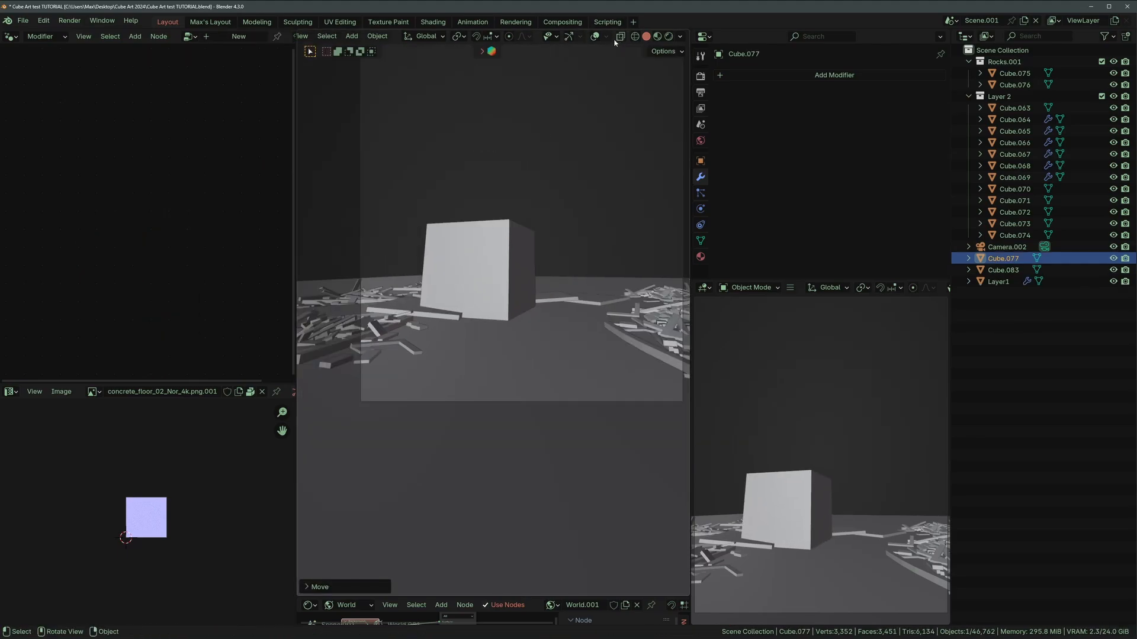
# Show the overlays and divide the new cube in Edit Mode with one centred loop cut along each of the three axes.
pyautogui.hotkey('shift', 'alt', 'z')
pyautogui.press('Tab')
pyautogui.moveTo(492, 223); pyautogui.dragTo(516, 325, button='middle')
pyautogui.hotkey('ctrl', 'r')
pyautogui.doubleClick(468, 421)
pyautogui.hotkey('ctrl', 'r')
pyautogui.click(492, 464)
pyautogui.click(492, 464)
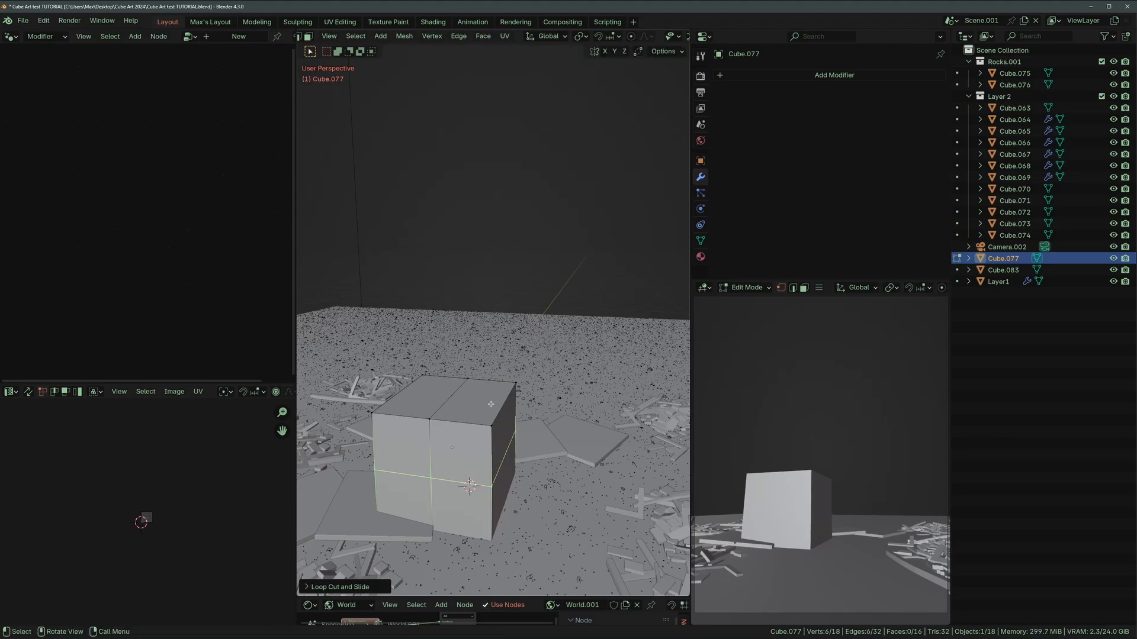
pyautogui.hotkey('ctrl', 'r')
pyautogui.doubleClick(482, 440)
# Move several corner and side vertices of the subdivided cube to give it an irregular rock shape.
pyautogui.click(522, 383)
pyautogui.press('g')
pyautogui.click(542, 414)
pyautogui.click(508, 455)
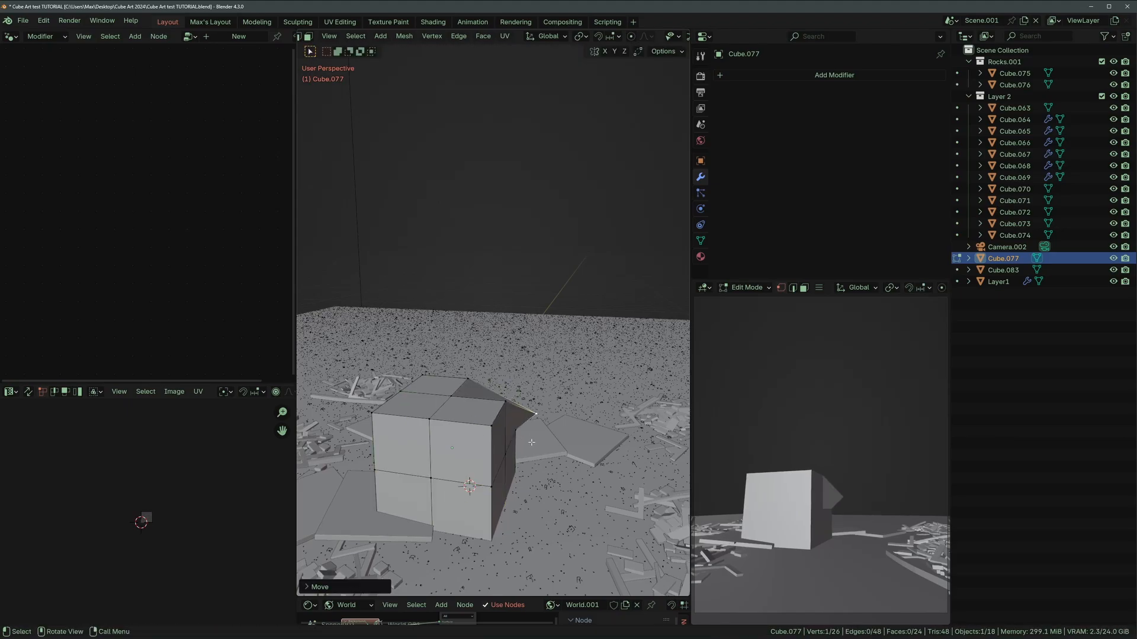
pyautogui.press('g')
pyautogui.click(570, 473)
pyautogui.click(422, 375)
pyautogui.press('g')
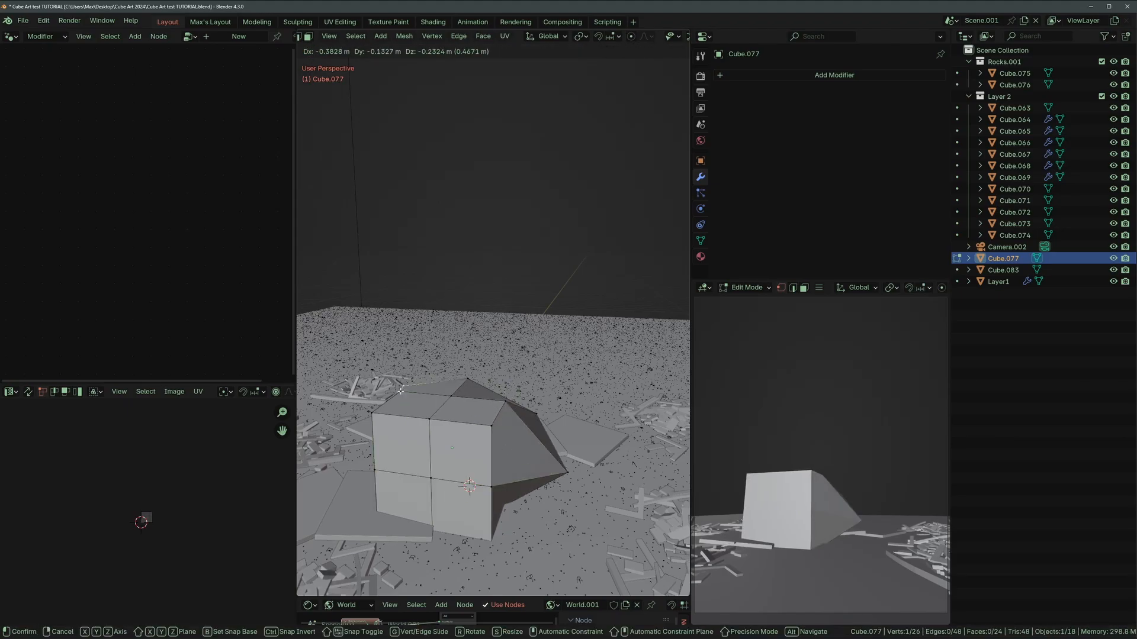
pyautogui.click(406, 391)
pyautogui.click(467, 379)
pyautogui.press('g')
pyautogui.click(417, 415)
# Scale the whole rock mesh down, then adjust its height along Z and its horizontal size separately.
pyautogui.press('a')
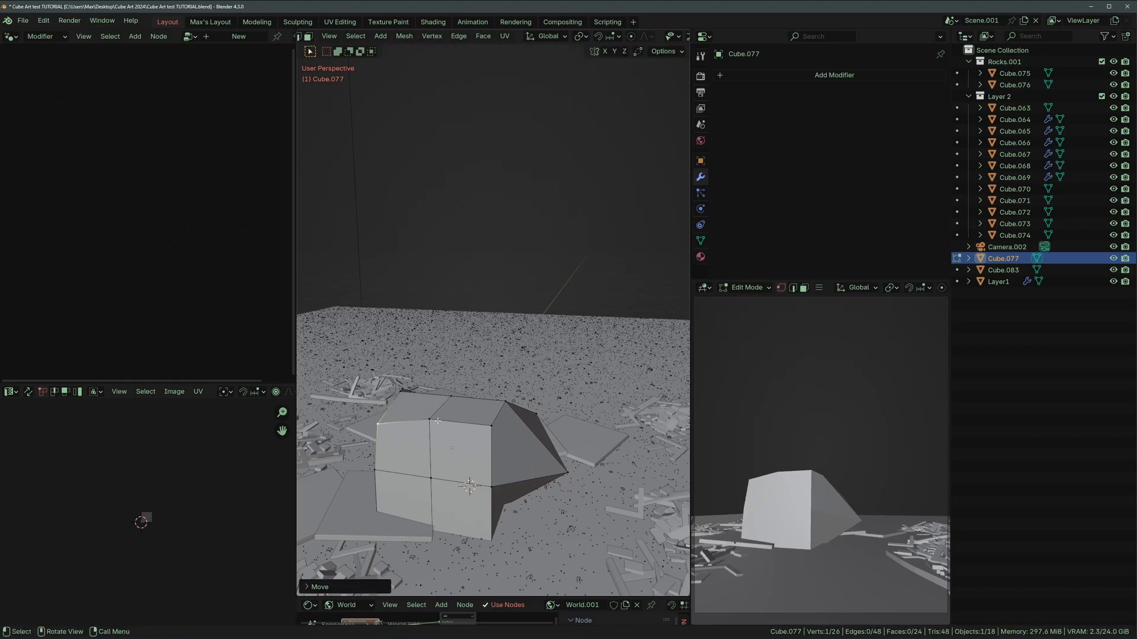
pyautogui.press('s')
pyautogui.click(488, 414)
pyautogui.press('s')
pyautogui.press('z')
pyautogui.click(497, 424)
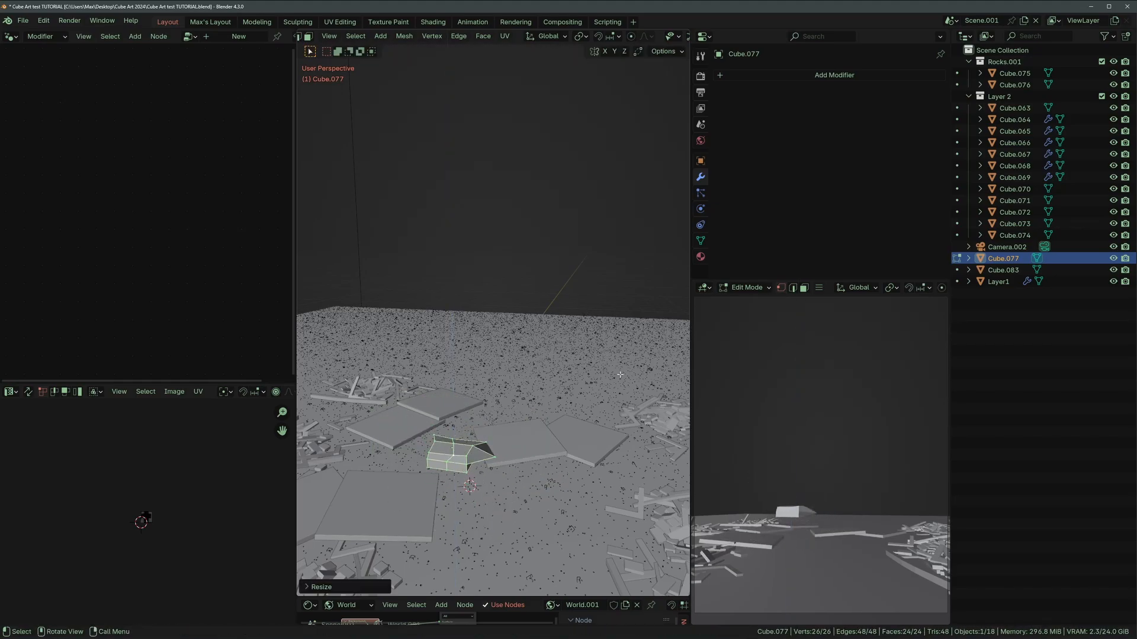
pyautogui.press('s')
pyautogui.hotkey('shift', 'z')
pyautogui.click(522, 437)
# Leave Edit Mode, delete the demonstration rock and select the Layer1 floor plane.
pyautogui.press('Tab')
pyautogui.moveTo(521, 437); pyautogui.dragTo(488, 432, button='middle')
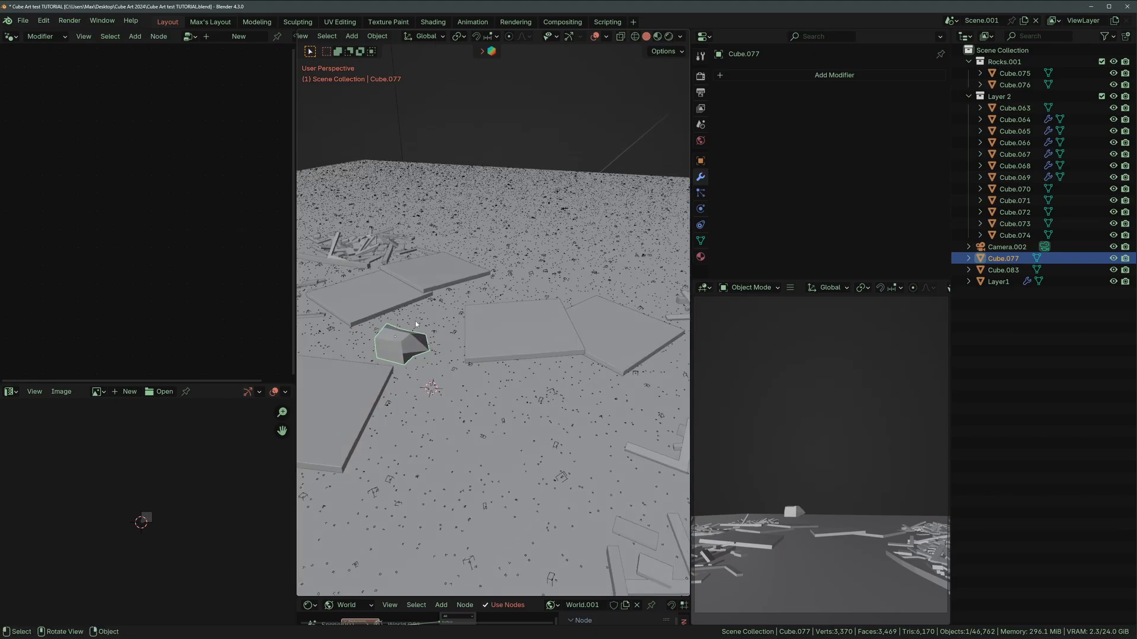
pyautogui.press('Delete')
pyautogui.click(495, 399)
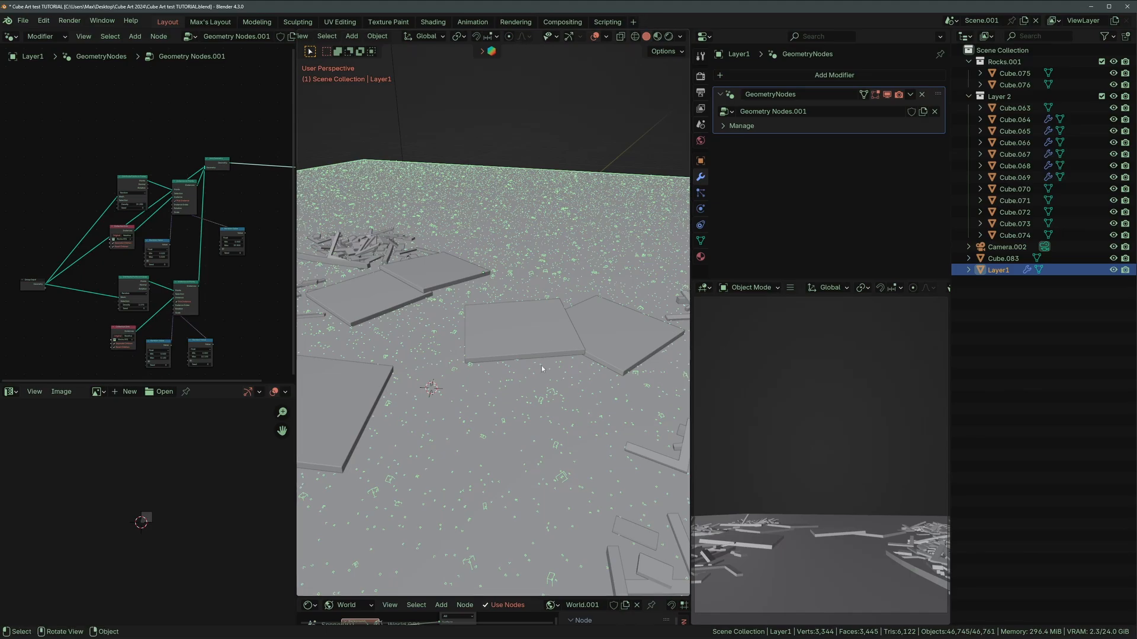
# Show the floor in rendered shading without overlays and examine the scattered rocks beside the slabs and debris piles.
pyautogui.keyDown('shift'); pyautogui.moveTo(455, 521); pyautogui.dragTo(537, 369, button='middle'); pyautogui.keyUp('shift')
pyautogui.press('z')
pyautogui.click(556, 185)
pyautogui.scroll(1, 556, 186)
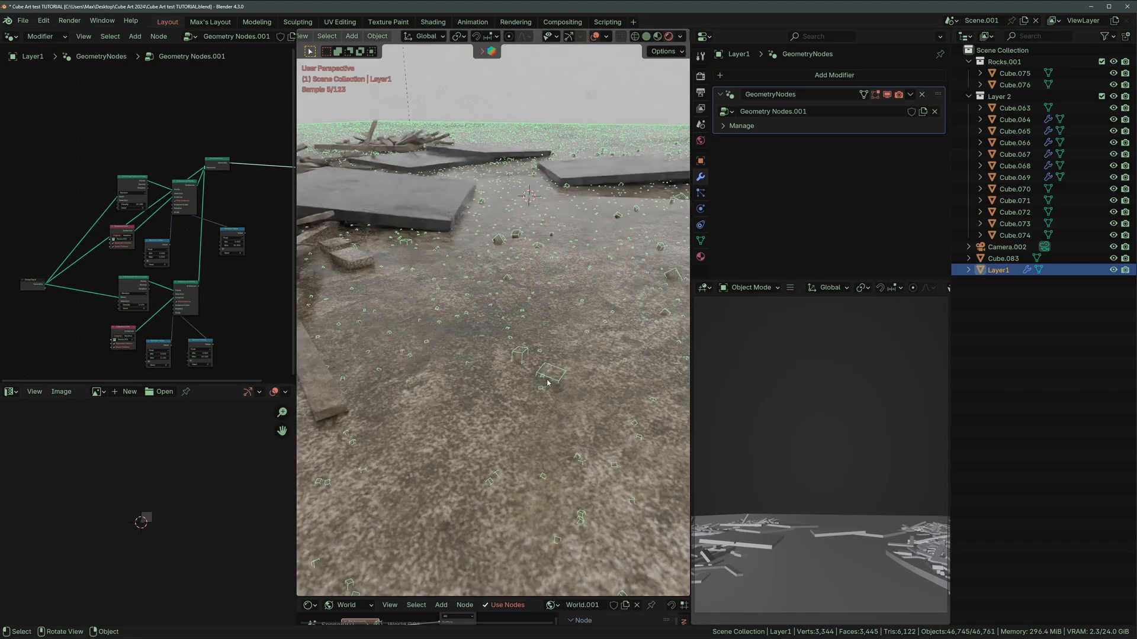
pyautogui.click(596, 36)
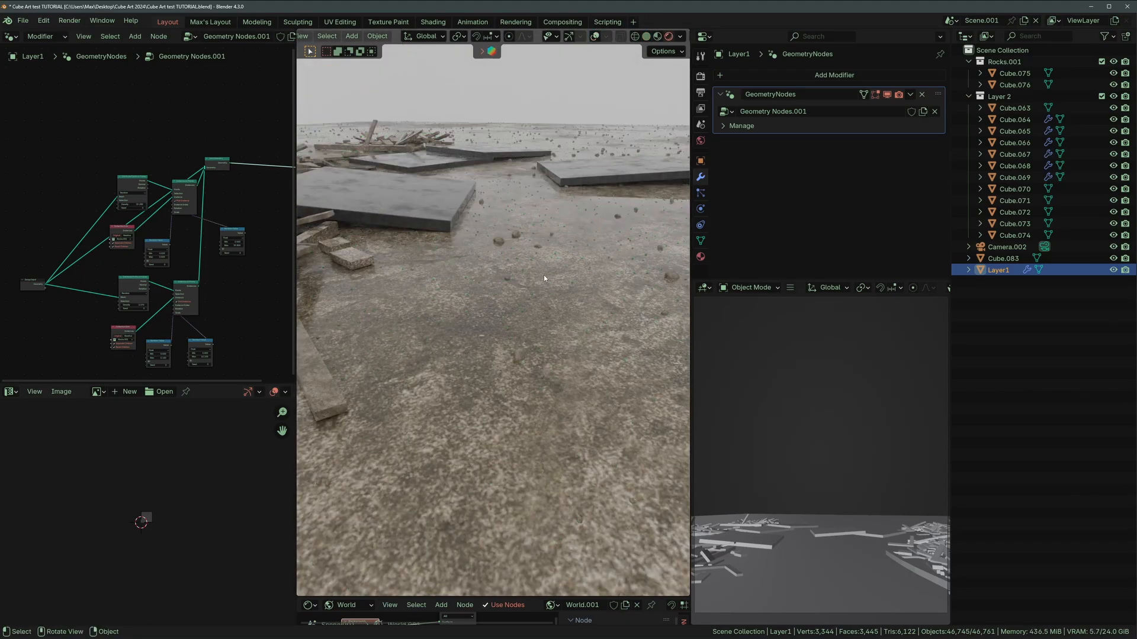
pyautogui.keyDown('shift'); pyautogui.moveTo(544, 275); pyautogui.dragTo(521, 299, button='middle'); pyautogui.keyUp('shift')
pyautogui.hotkey('ctrl', 'space')
pyautogui.hotkey('ctrl', 'space')
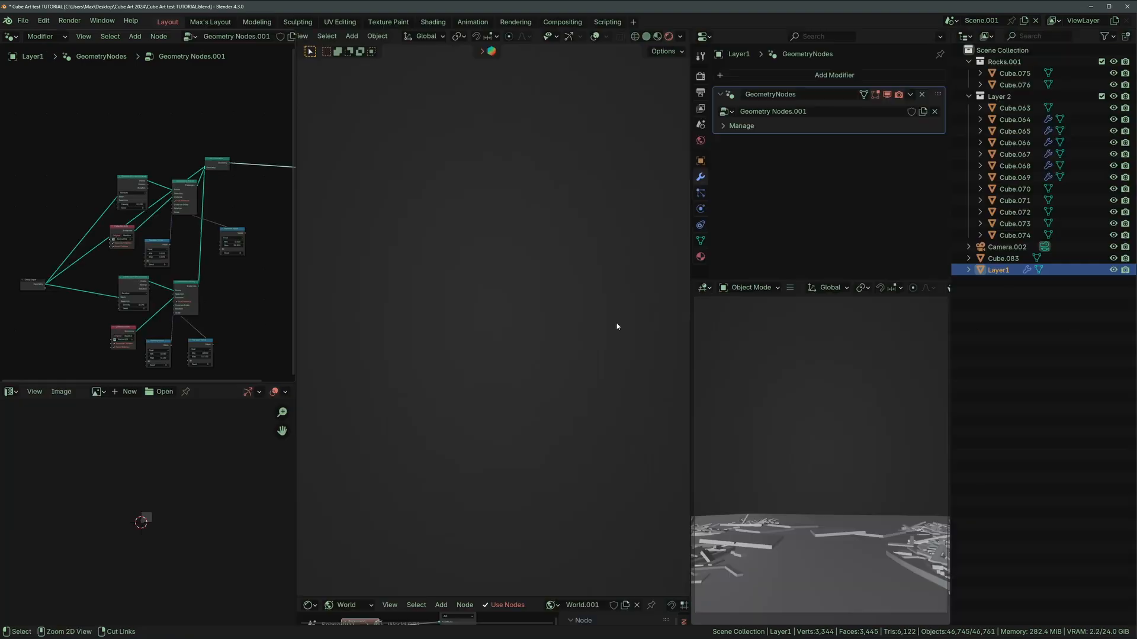
pyautogui.moveTo(616, 325); pyautogui.dragTo(511, 324, button='middle')
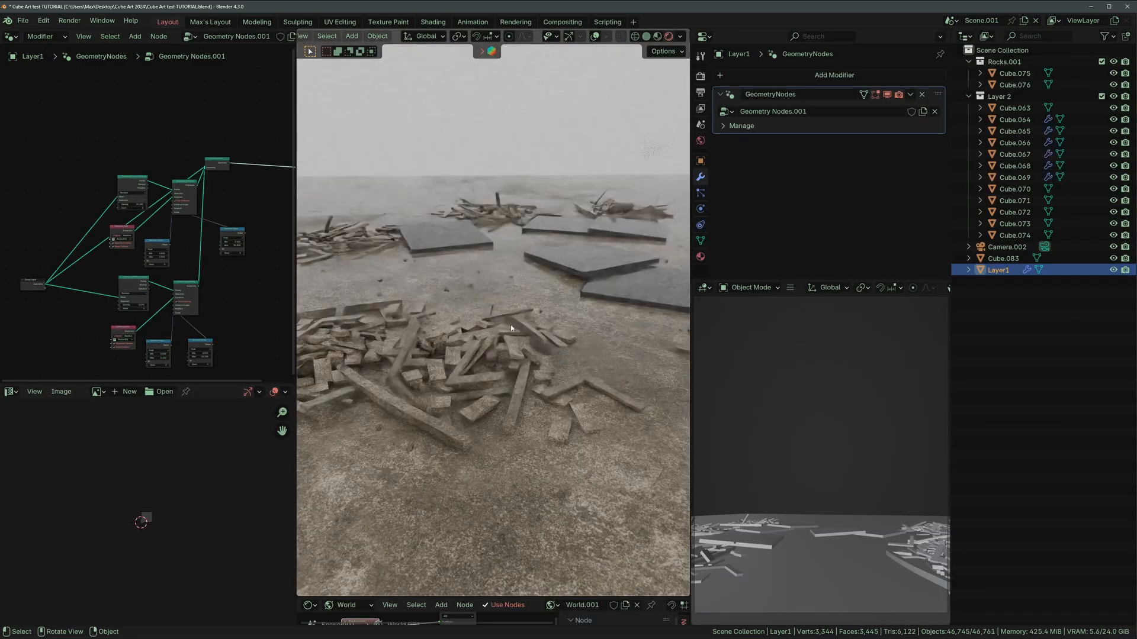
# Maximize the geometry node editor and move the Group Input node clear of the two scatter branches, level with Join Geometry.
pyautogui.hotkey('ctrl', 'space')
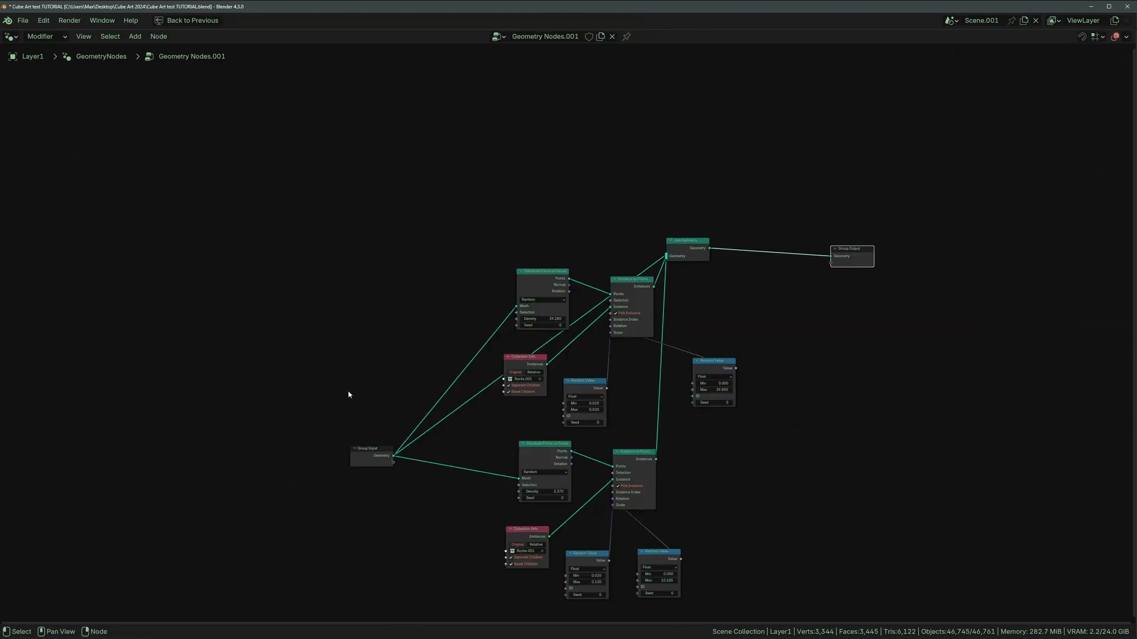
pyautogui.moveTo(407, 416); pyautogui.dragTo(315, 505)
pyautogui.press('g')
pyautogui.click(242, 388)
pyautogui.press('g')
pyautogui.click(384, 305)
pyautogui.moveTo(514, 415); pyautogui.dragTo(370, 385, button='middle')
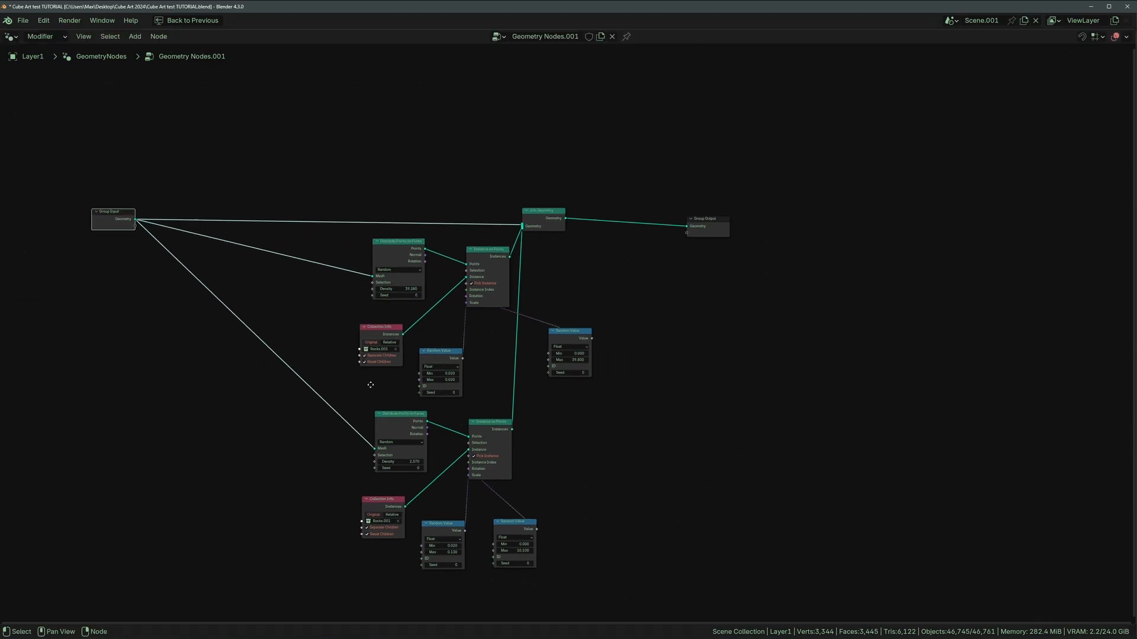
# Move the Distribute Points on Faces node of the upper branch farther from its Instance on Points node.
pyautogui.scroll(1, 370, 385)
pyautogui.moveTo(561, 481); pyautogui.dragTo(599, 472, button='middle')
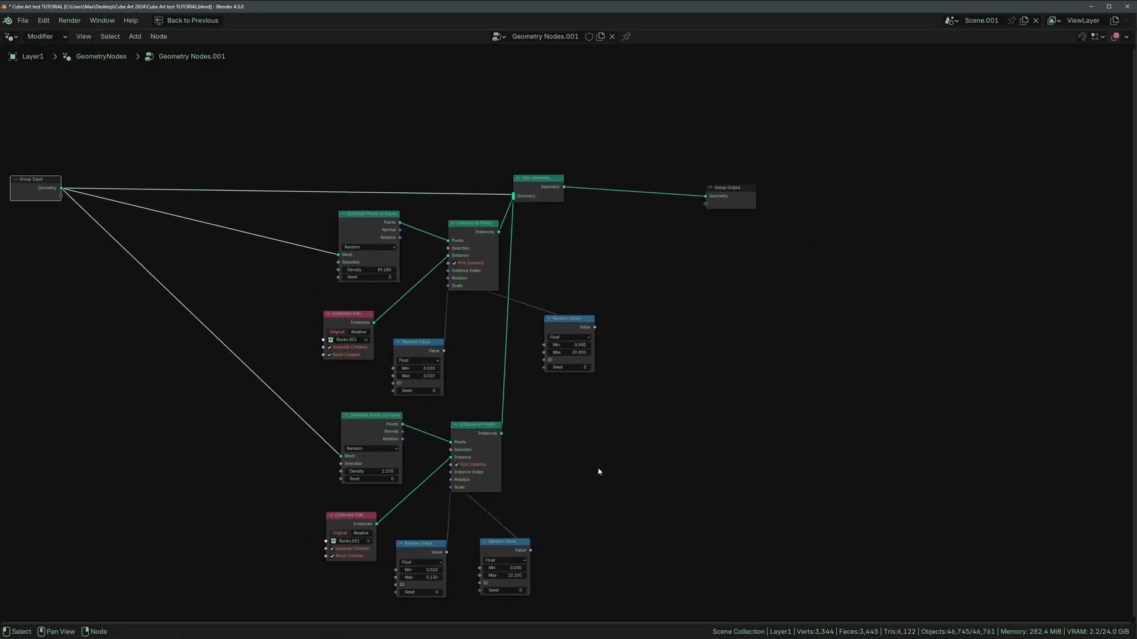
pyautogui.scroll(1, 525, 357)
pyautogui.click(524, 356)
pyautogui.moveTo(330, 194); pyautogui.dragTo(244, 191)
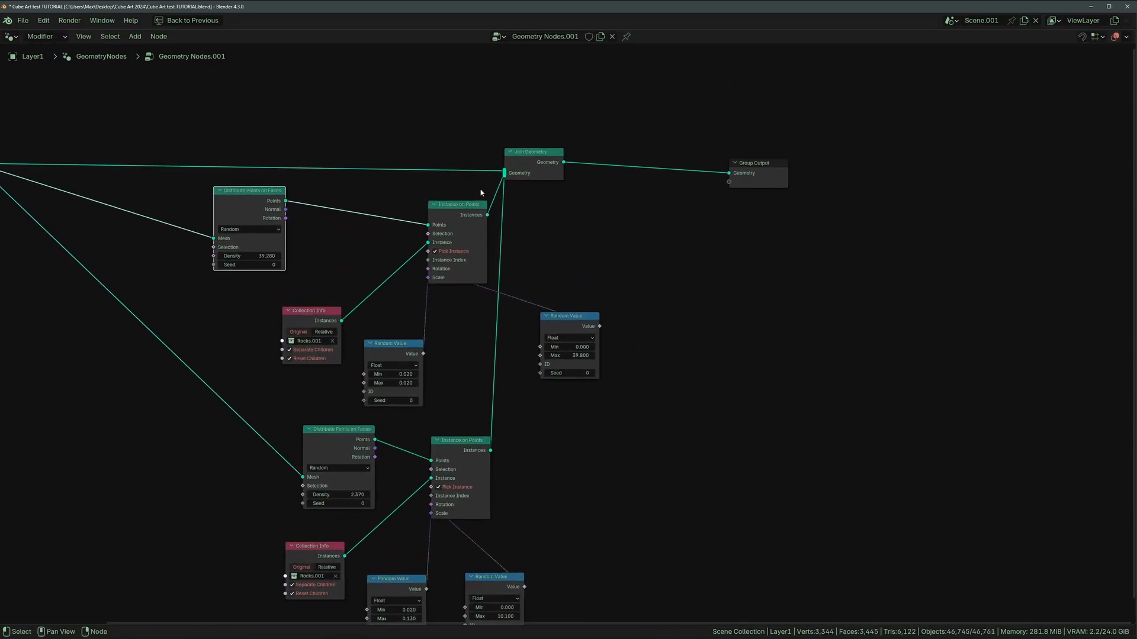
# Inspect the upper branch's Instance on Points node and shift its Rocks.001 Collection Info node slightly away from it.
pyautogui.click(457, 218)
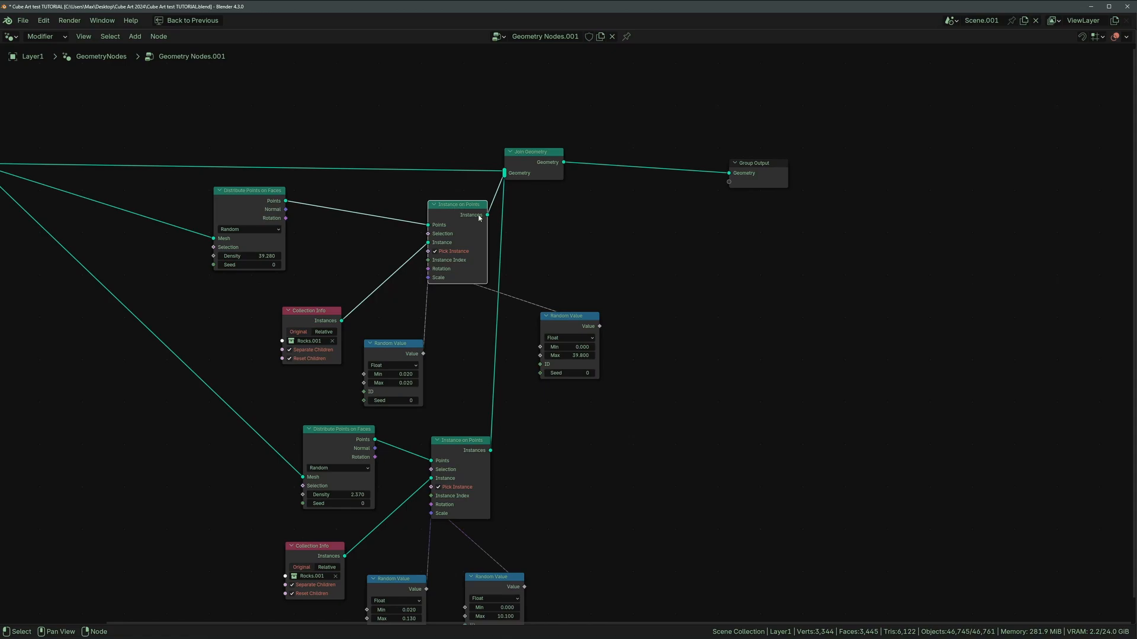
pyautogui.moveTo(418, 288); pyautogui.dragTo(426, 208, button='middle')
pyautogui.scroll(1, 426, 208)
pyautogui.moveTo(300, 229); pyautogui.dragTo(277, 215)
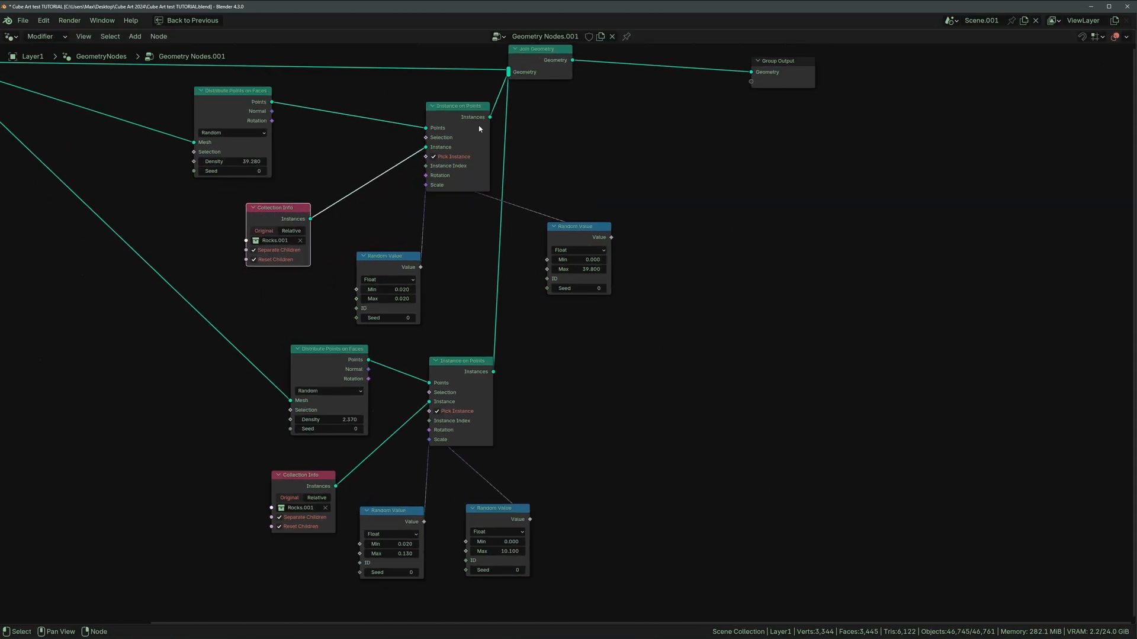
# Gather the upper branch's two Random Value nodes around its Rocks.001 Collection Info node and move the whole lower scatter branch farther down.
pyautogui.moveTo(392, 268); pyautogui.dragTo(339, 256)
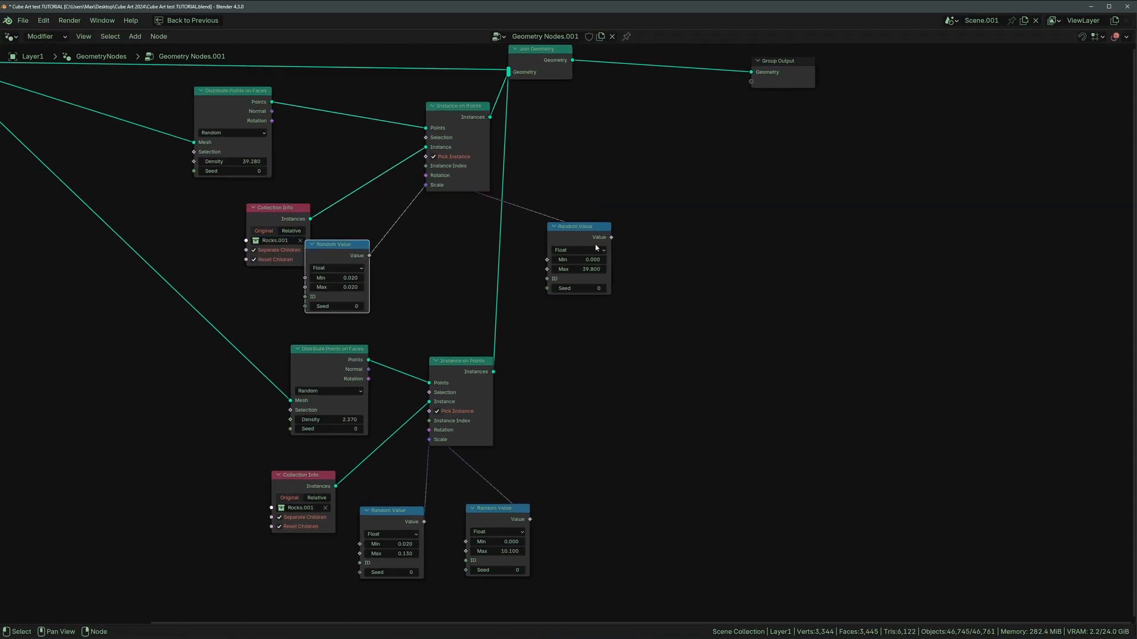
pyautogui.moveTo(581, 237); pyautogui.dragTo(208, 217)
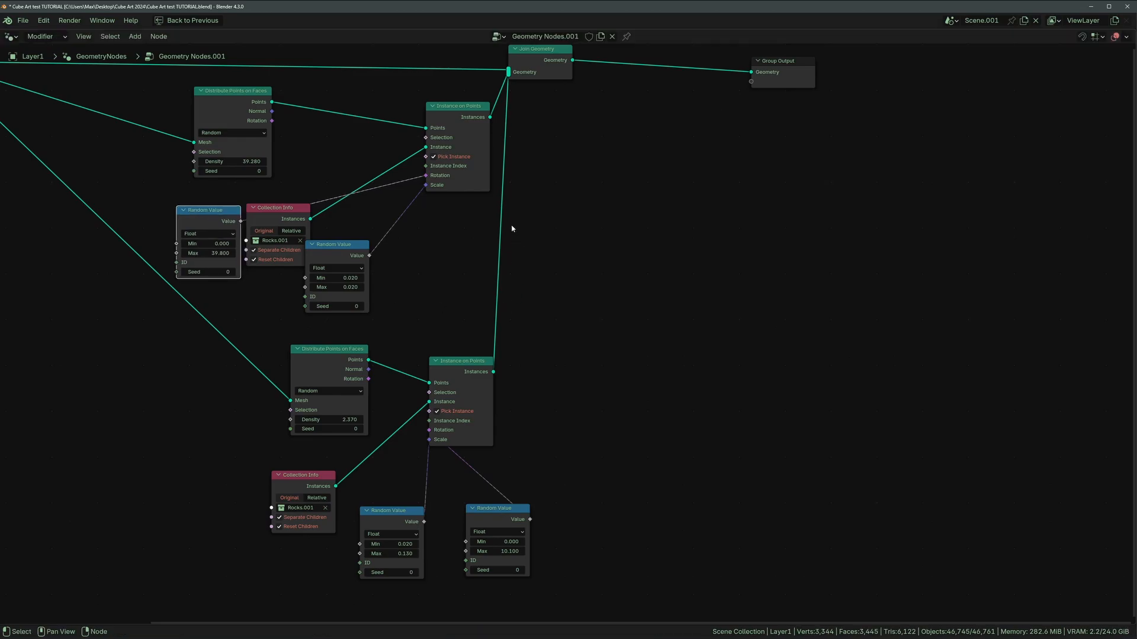
pyautogui.scroll(-1, 513, 231)
pyautogui.click(475, 359)
pyautogui.press('g')
pyautogui.click(456, 444)
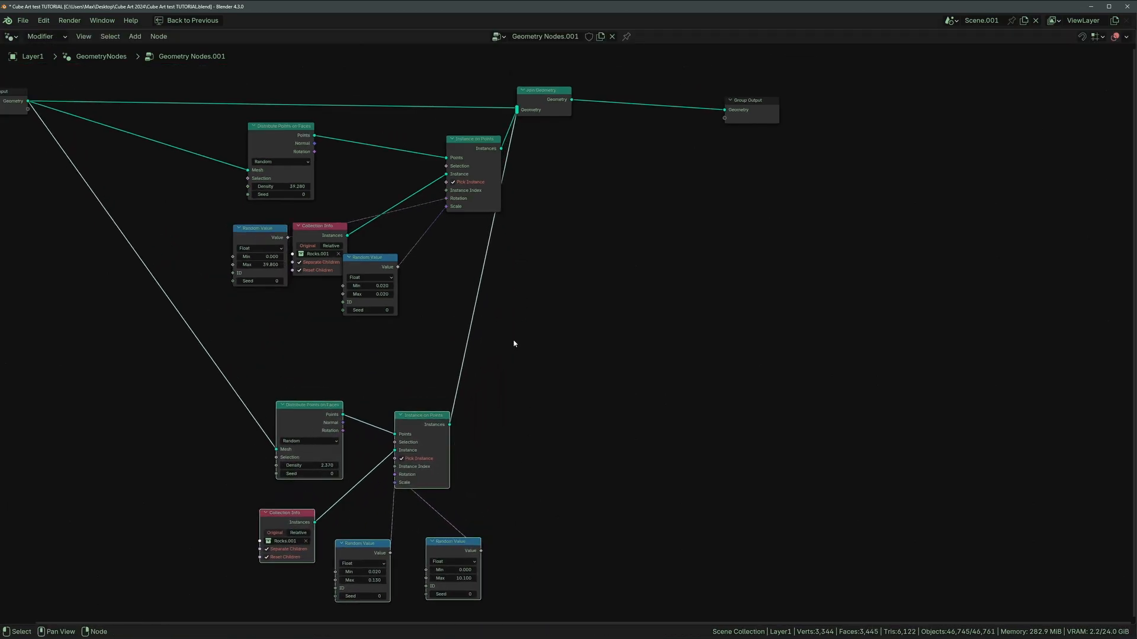
# Restore the full layout and examine the rocks scattered across the concrete floor through the camera, from close-up to the whole frame.
pyautogui.hotkey('ctrl', 'space')
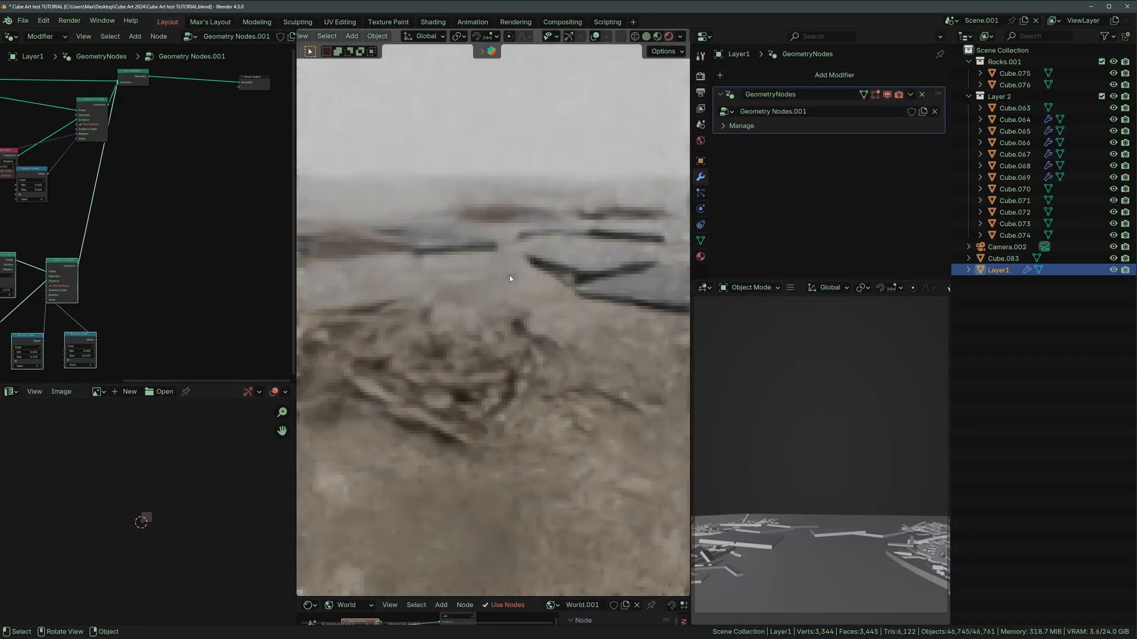
pyautogui.scroll(-3, 485, 293)
pyautogui.press('KP_0')
pyautogui.scroll(3, 511, 340)
pyautogui.keyDown('shift'); pyautogui.moveTo(512, 361); pyautogui.dragTo(500, 414, button='middle'); pyautogui.keyUp('shift')
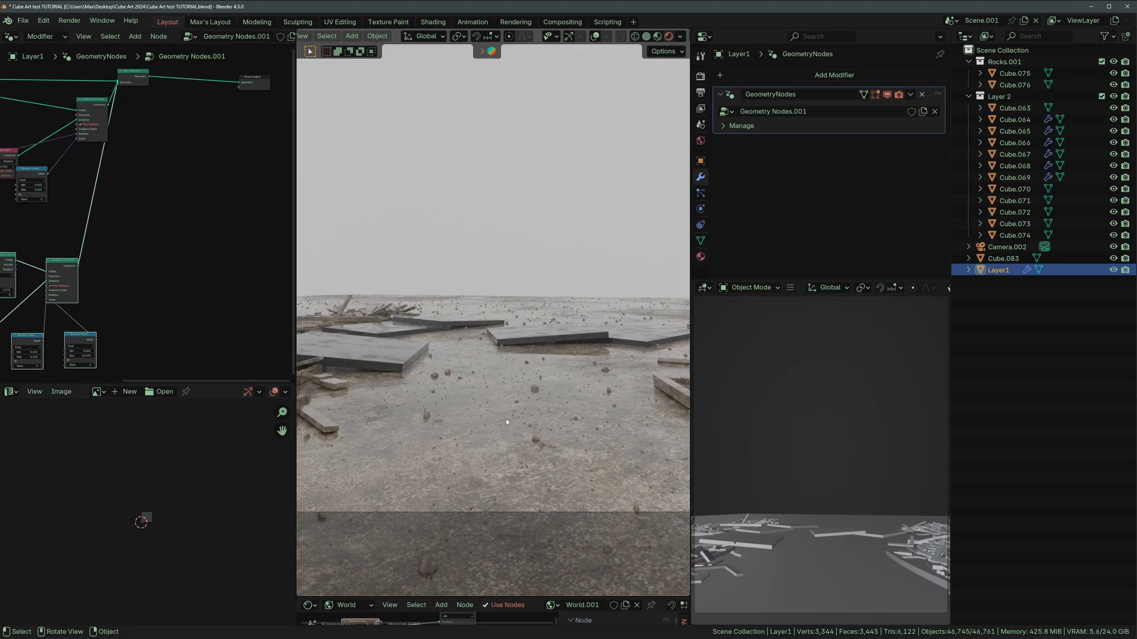
pyautogui.press('Home')
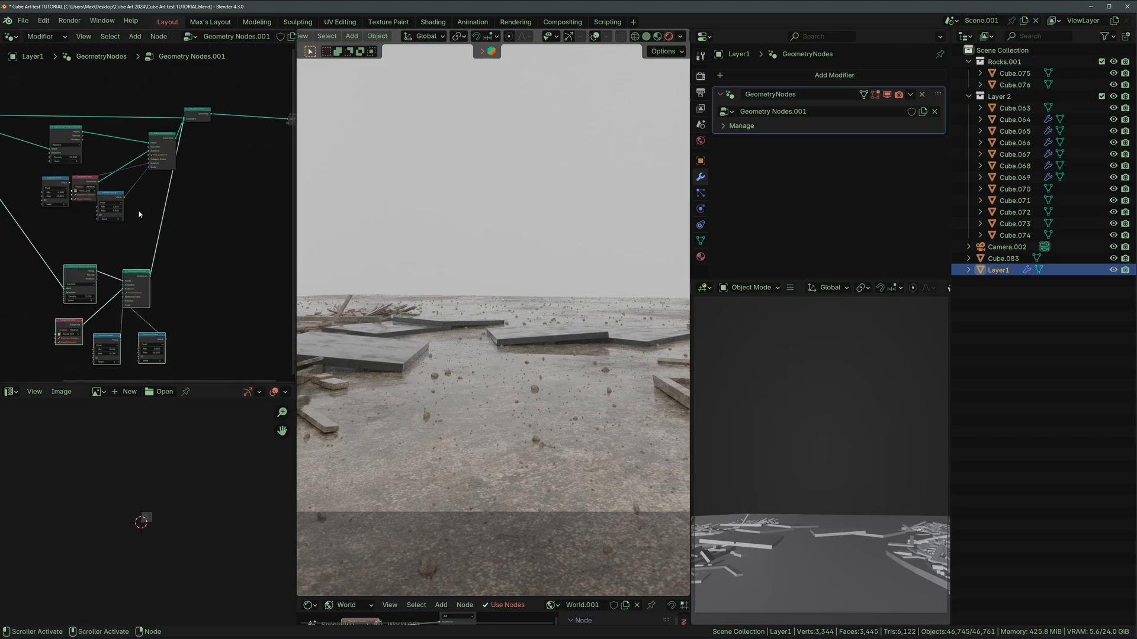
pyautogui.scroll(-1, 550, 346)
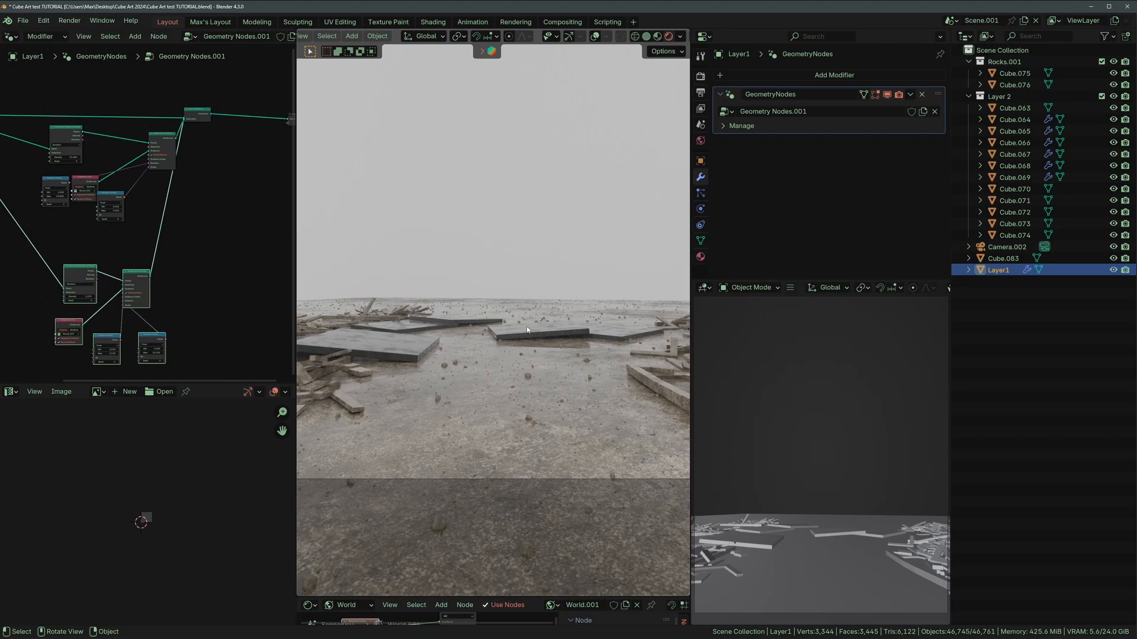
pyautogui.scroll(-2, 527, 325)
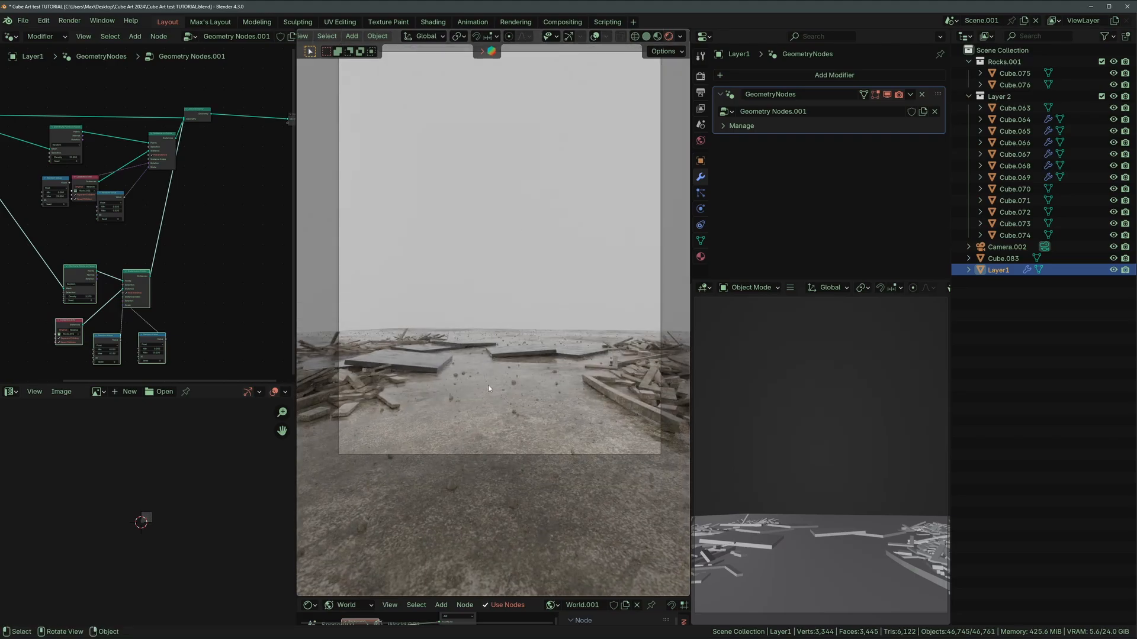
pyautogui.scroll(-2, 450, 307)
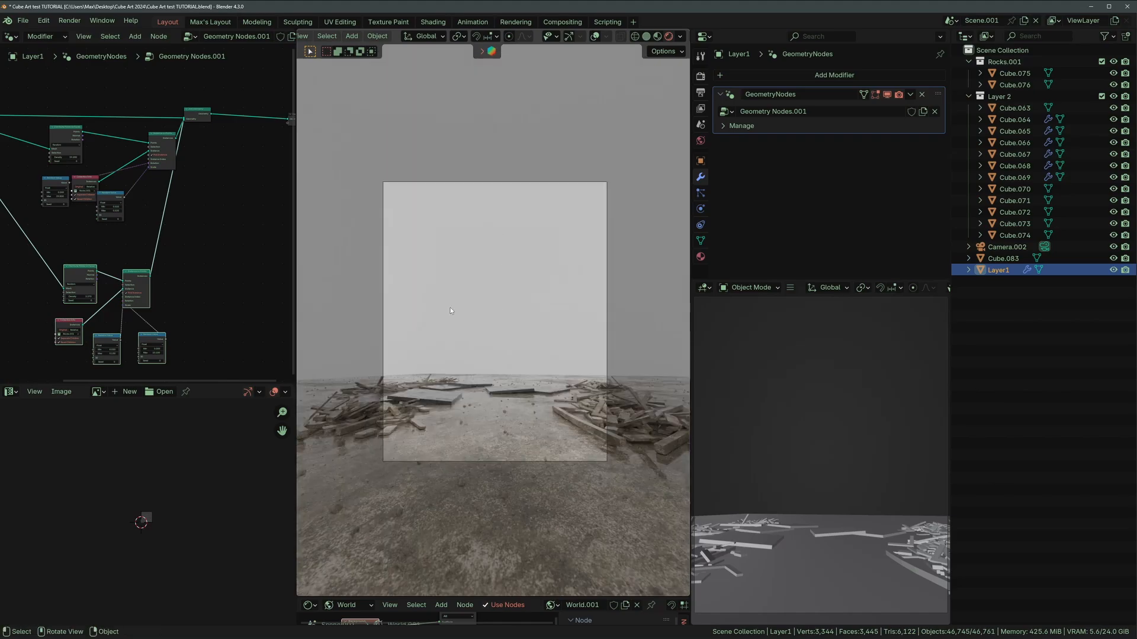
# Set the Scene.001 viewport to solid shading, then switch to the original Scene and inspect the rendered glowing cube with its foreground.
pyautogui.press('z')
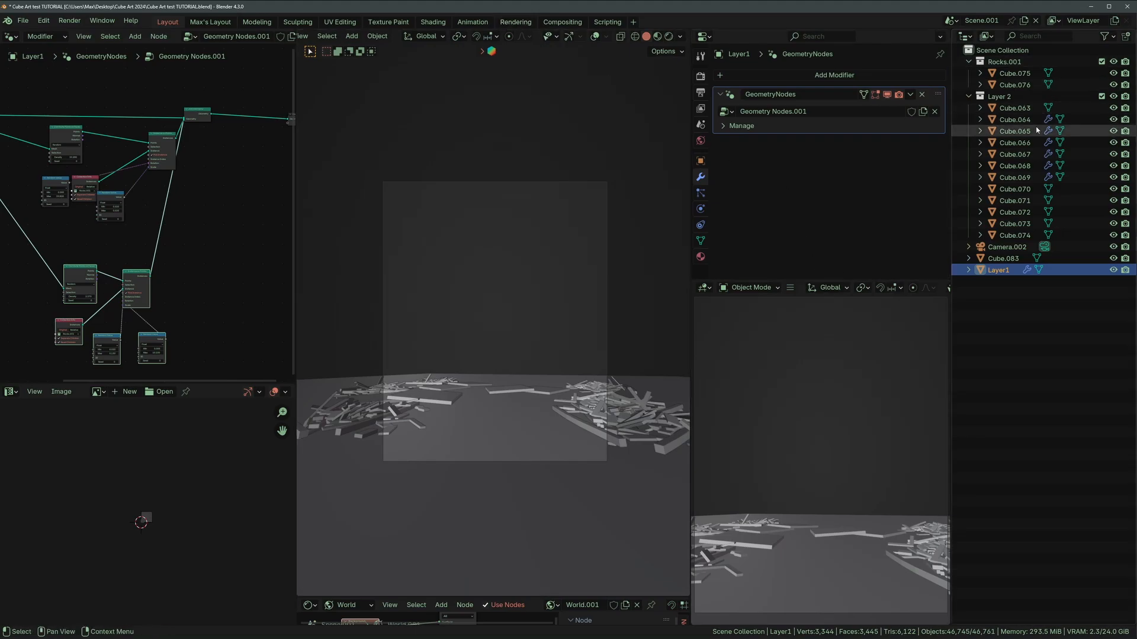
pyautogui.click(516, 22)
pyautogui.click(169, 22)
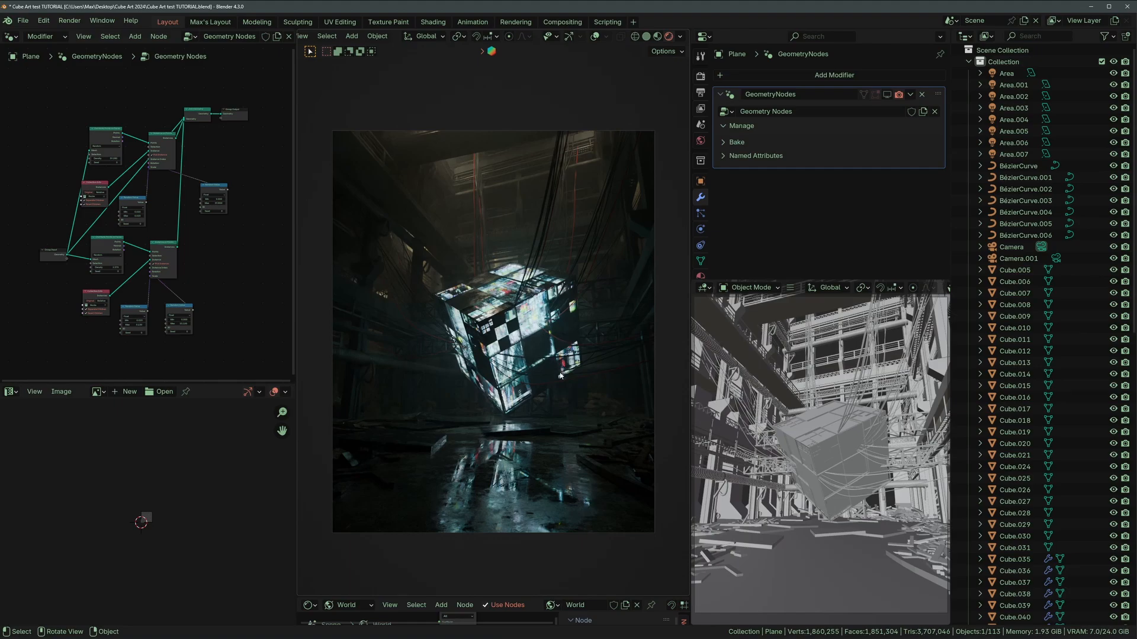
pyautogui.scroll(2, 515, 358)
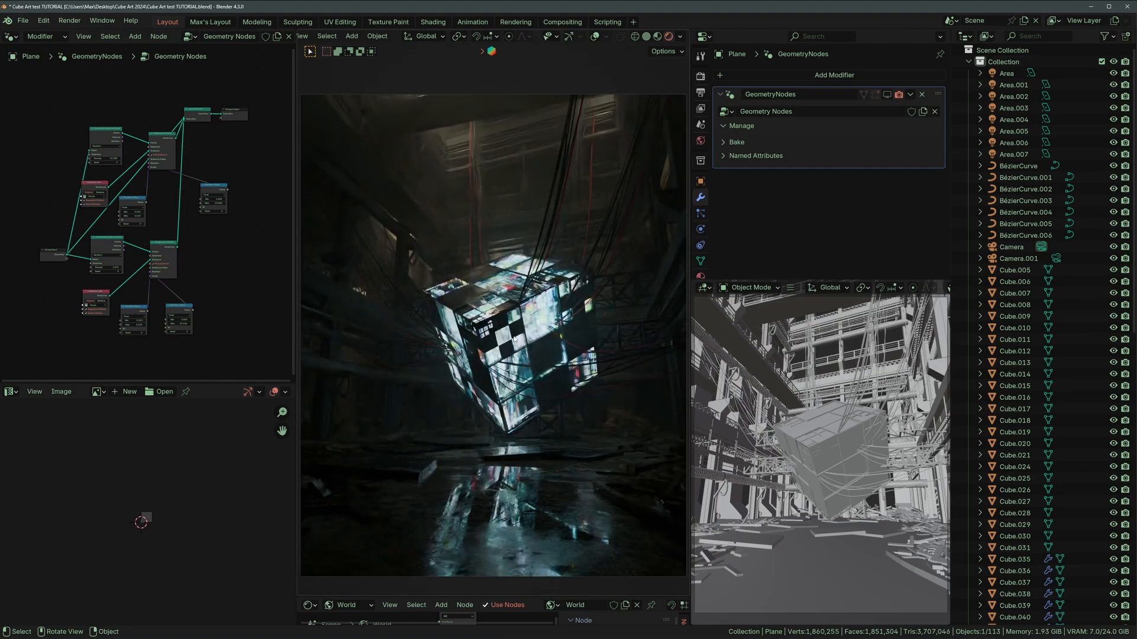